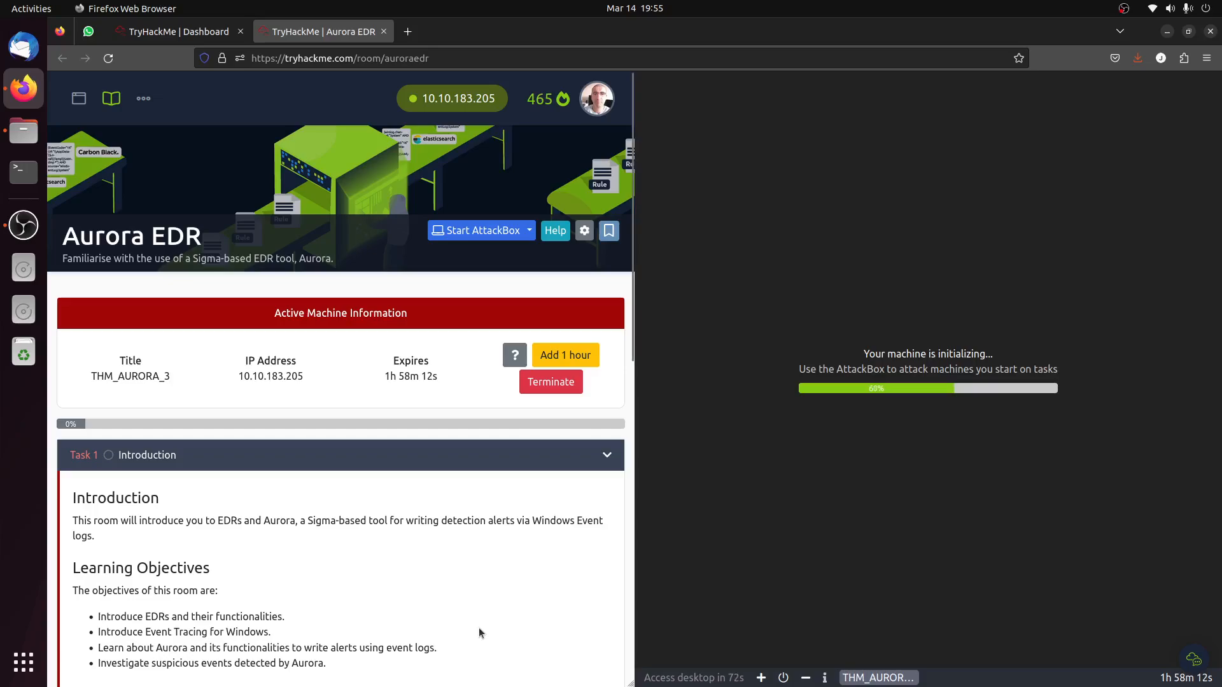
Read the learning objectives and prerequisites of Task 1 Introduction and mark its question as completed.
double_click(89, 246)
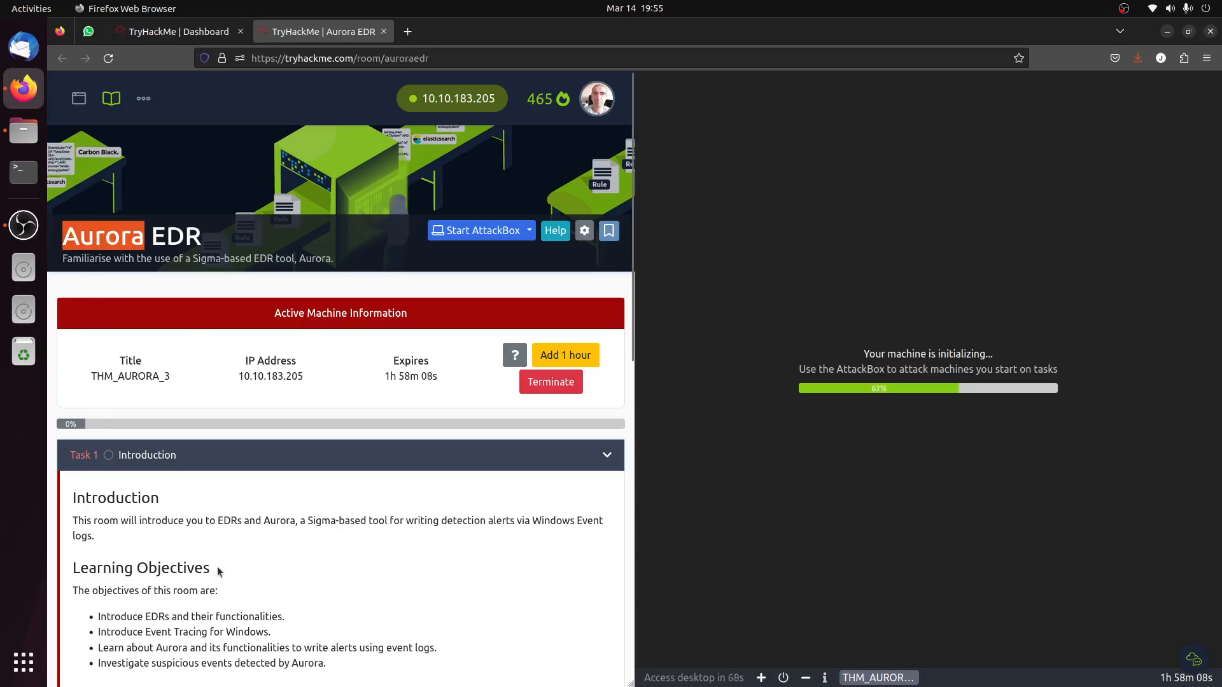
scroll(219, 567, down, 3)
scroll(222, 571, down, 3)
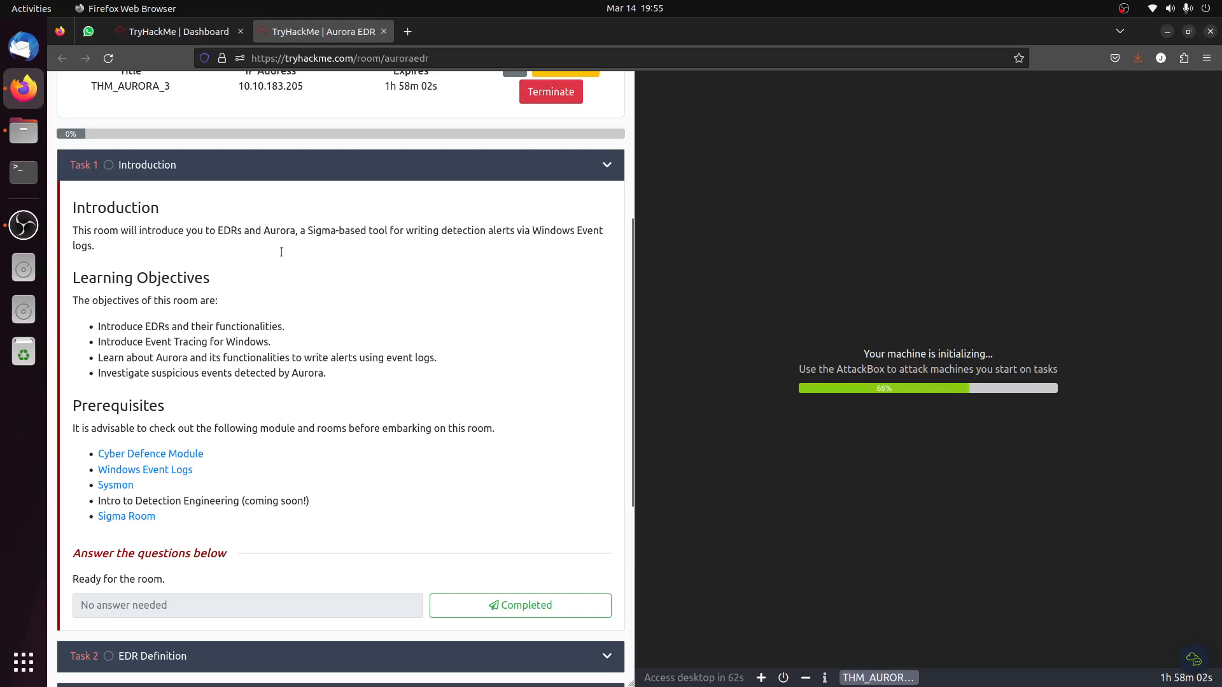
drag(278, 215, 316, 370)
click(320, 439)
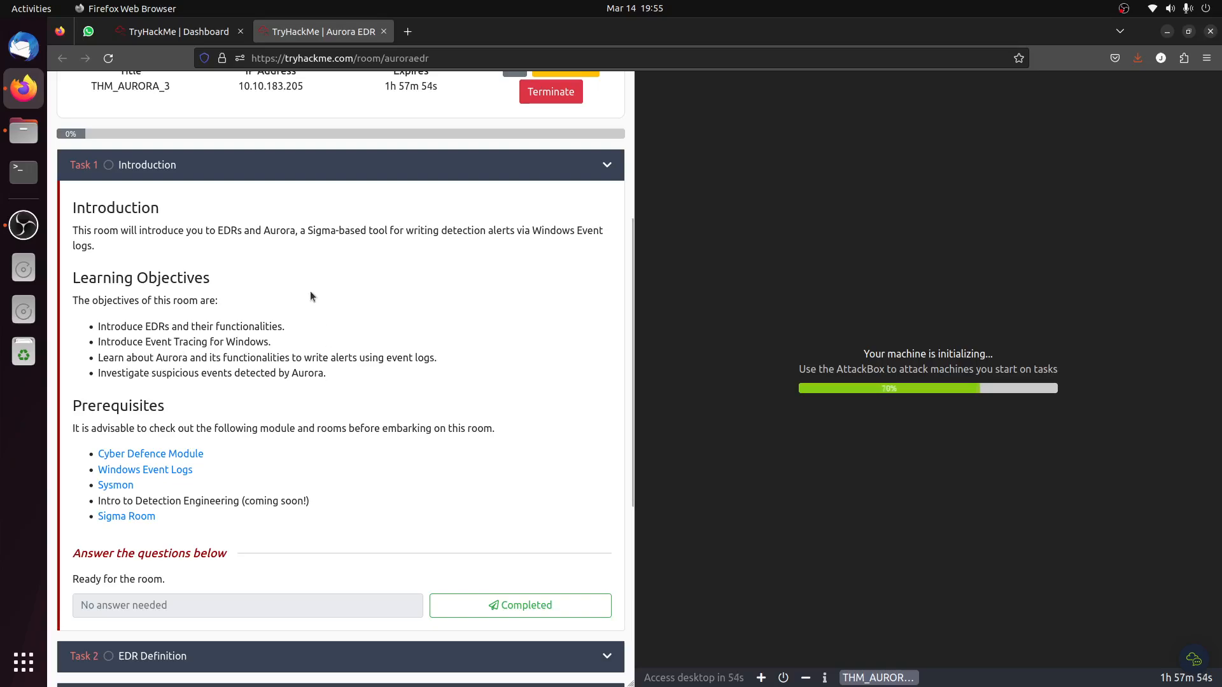
click(493, 608)
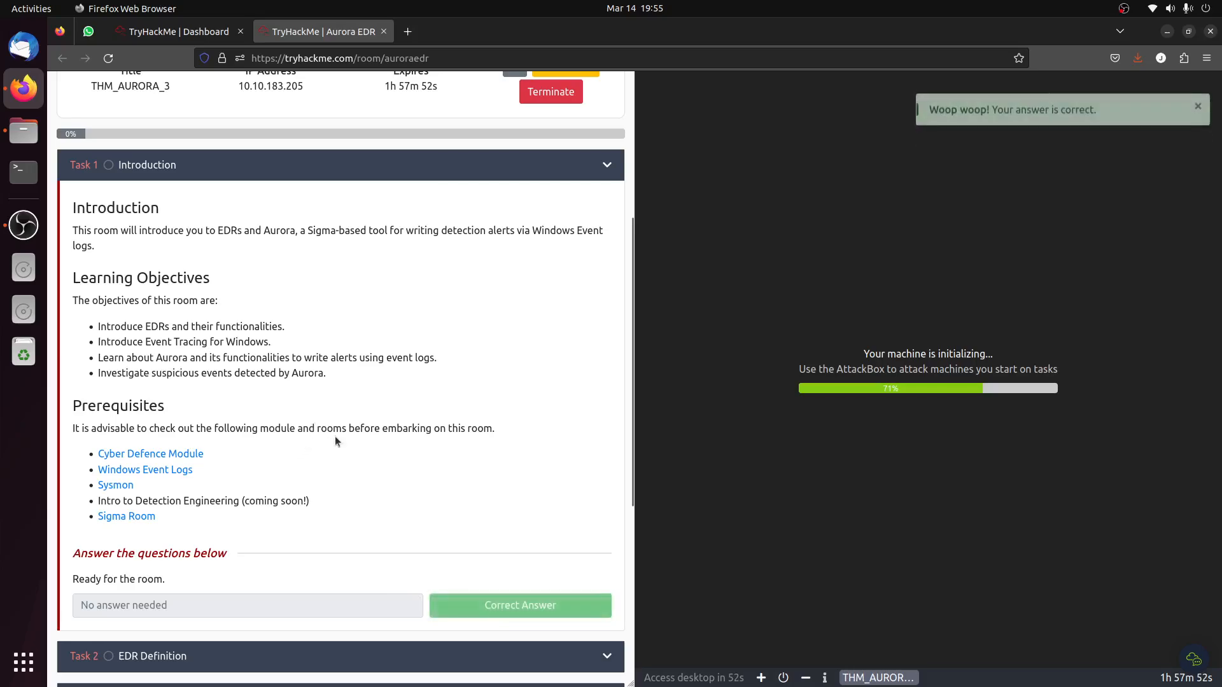
Open Task 2 EDR Definition and copy the phrase "Endpoint Detection and Response" from its opening paragraph.
click(297, 660)
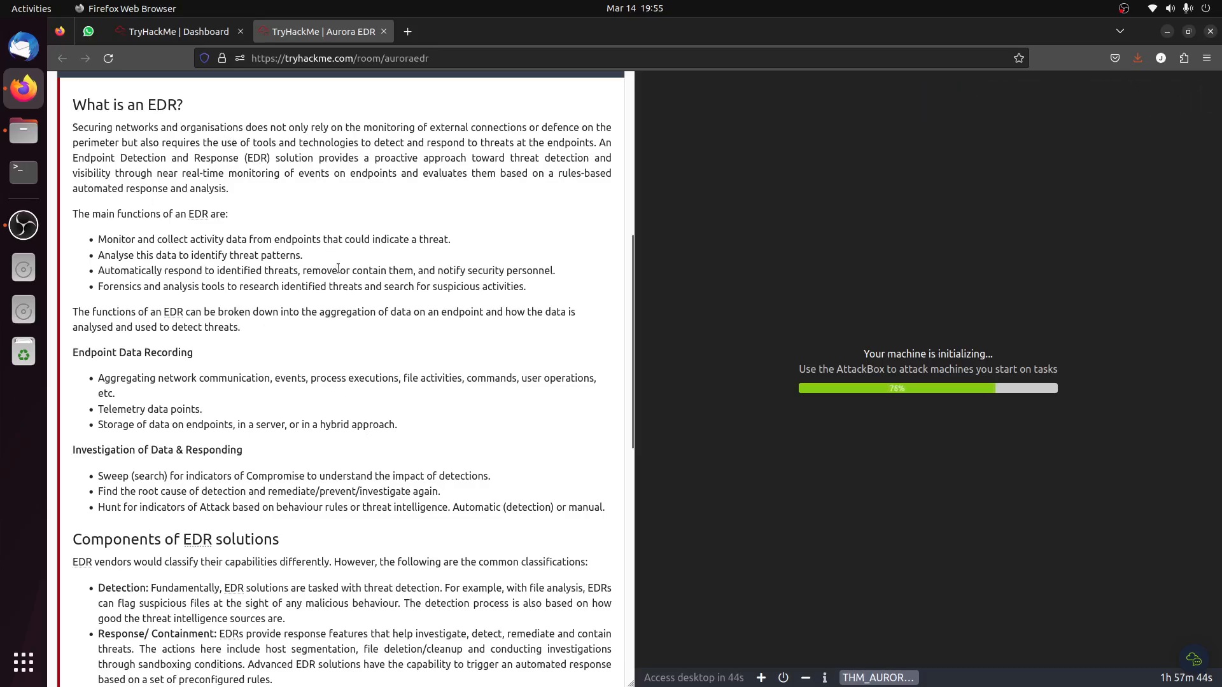
scroll(164, 351, down, 5)
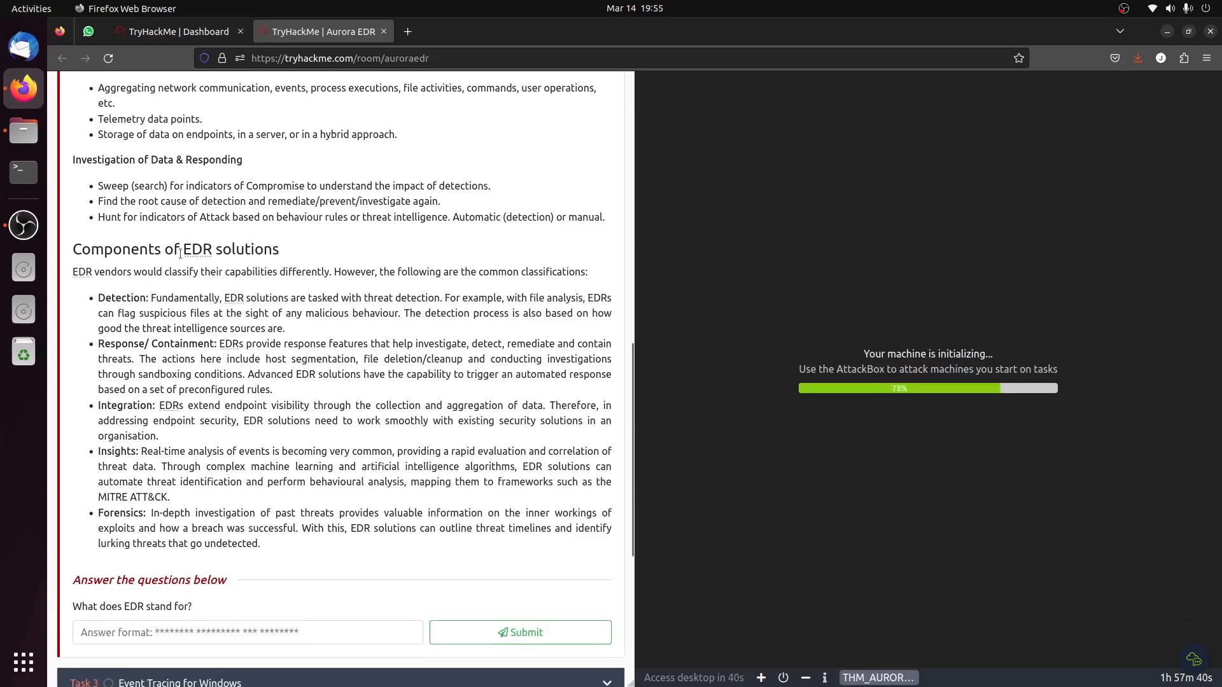
scroll(315, 336, up, 5)
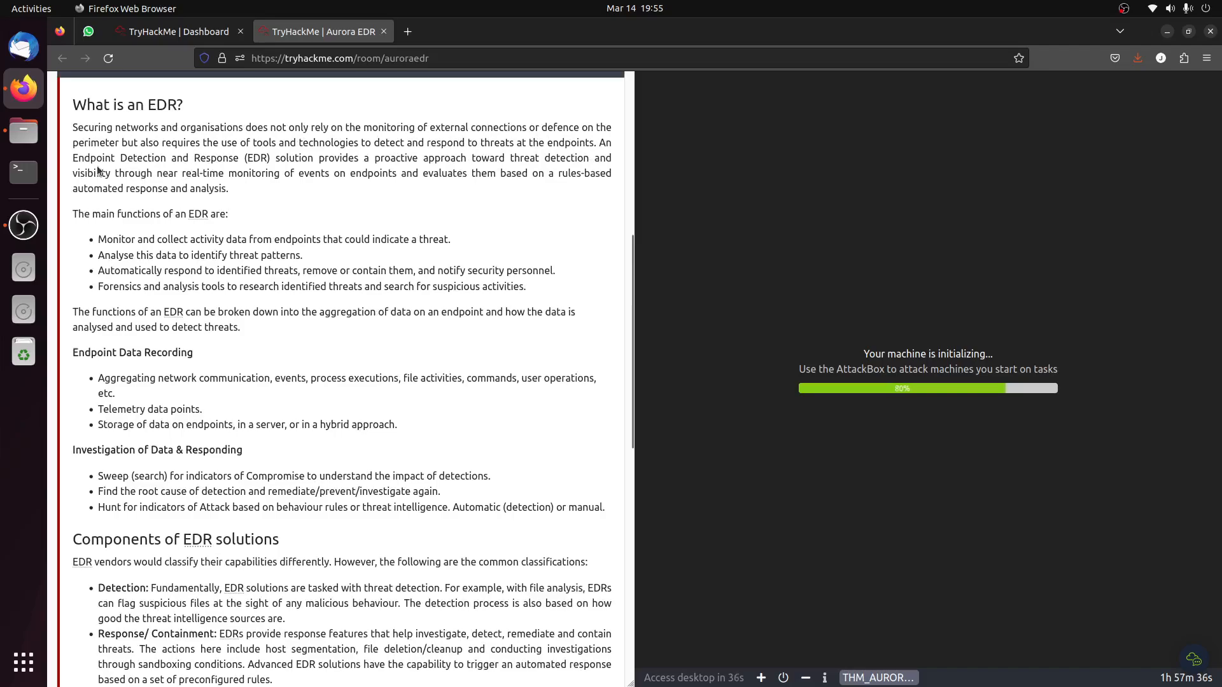
scroll(412, 452, down, 7)
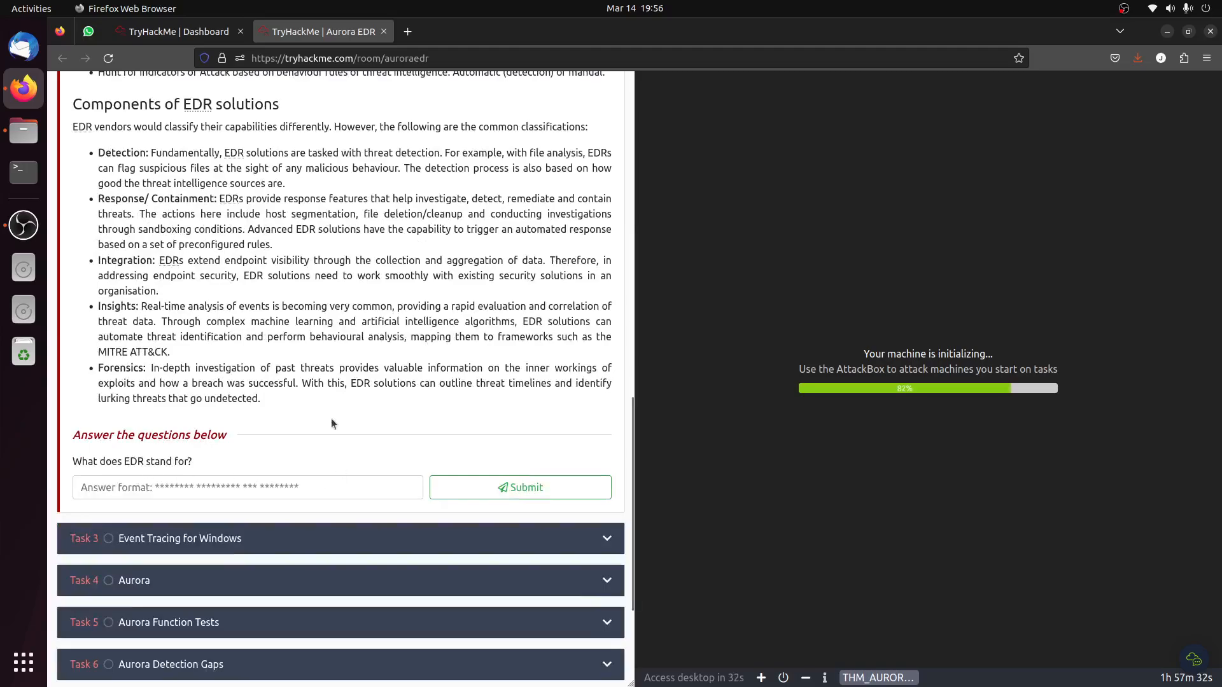
scroll(235, 234, up, 6)
scroll(190, 239, up, 2)
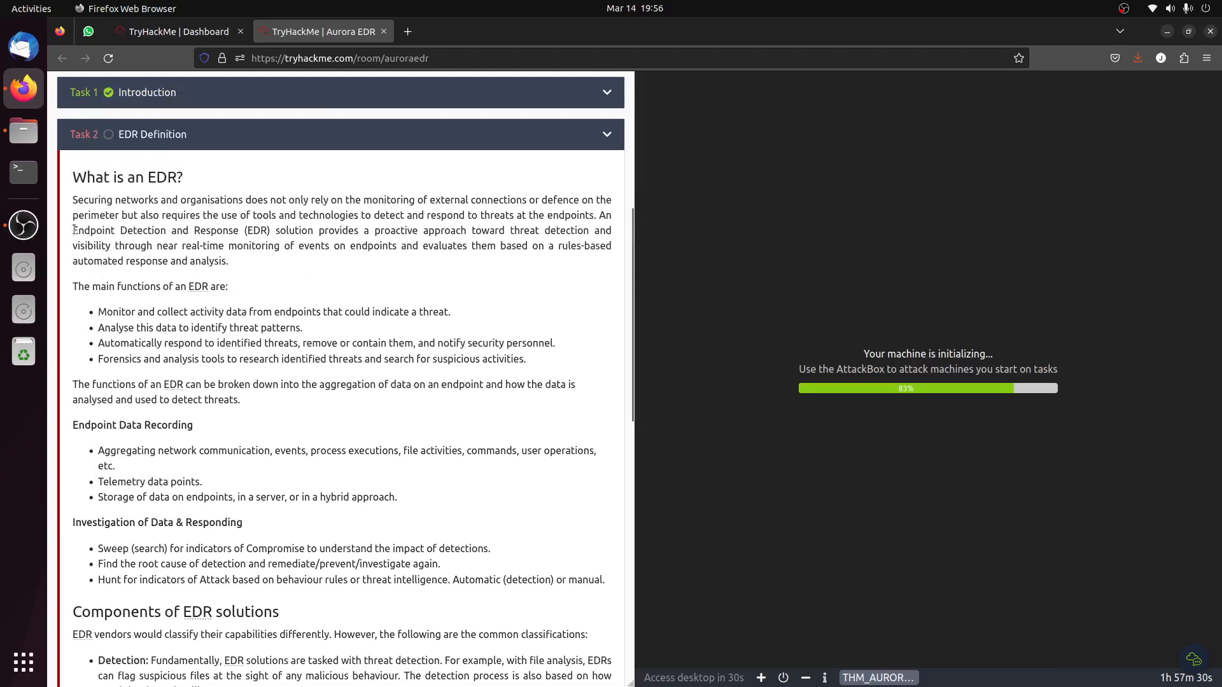
drag(73, 232, 238, 232)
right_click(238, 233)
click(261, 248)
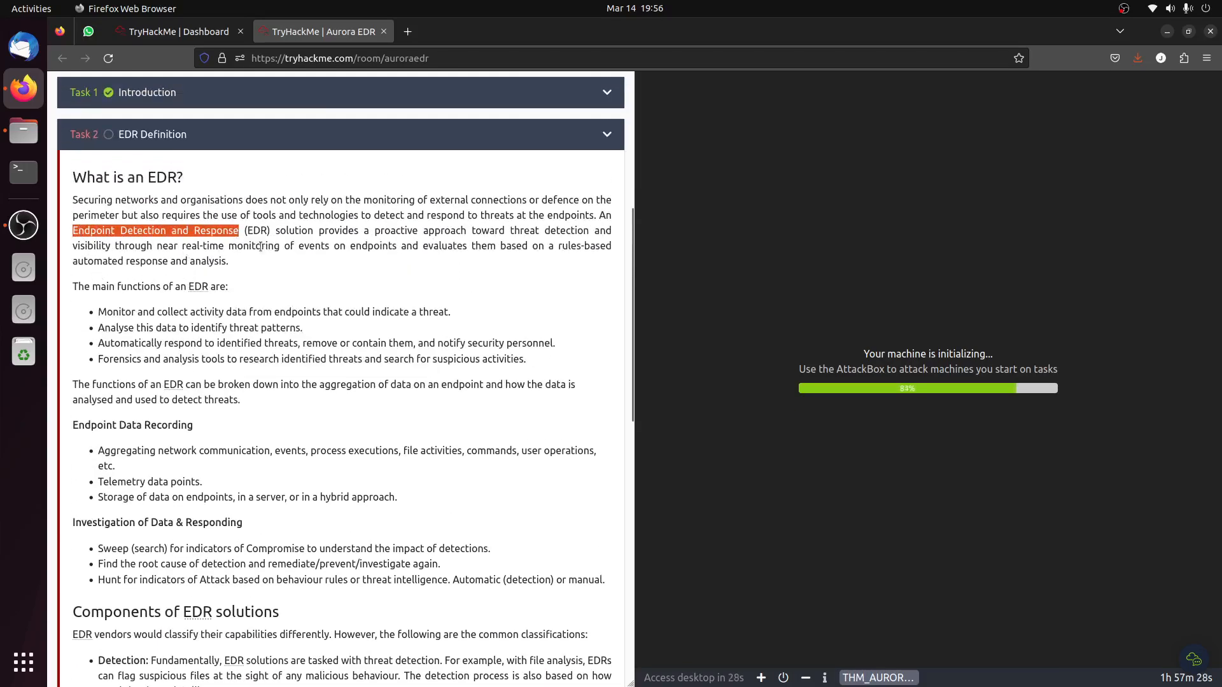
Submit "Endpoint Detection and Response" as the answer to what EDR stands for.
scroll(290, 366, down, 8)
right_click(175, 486)
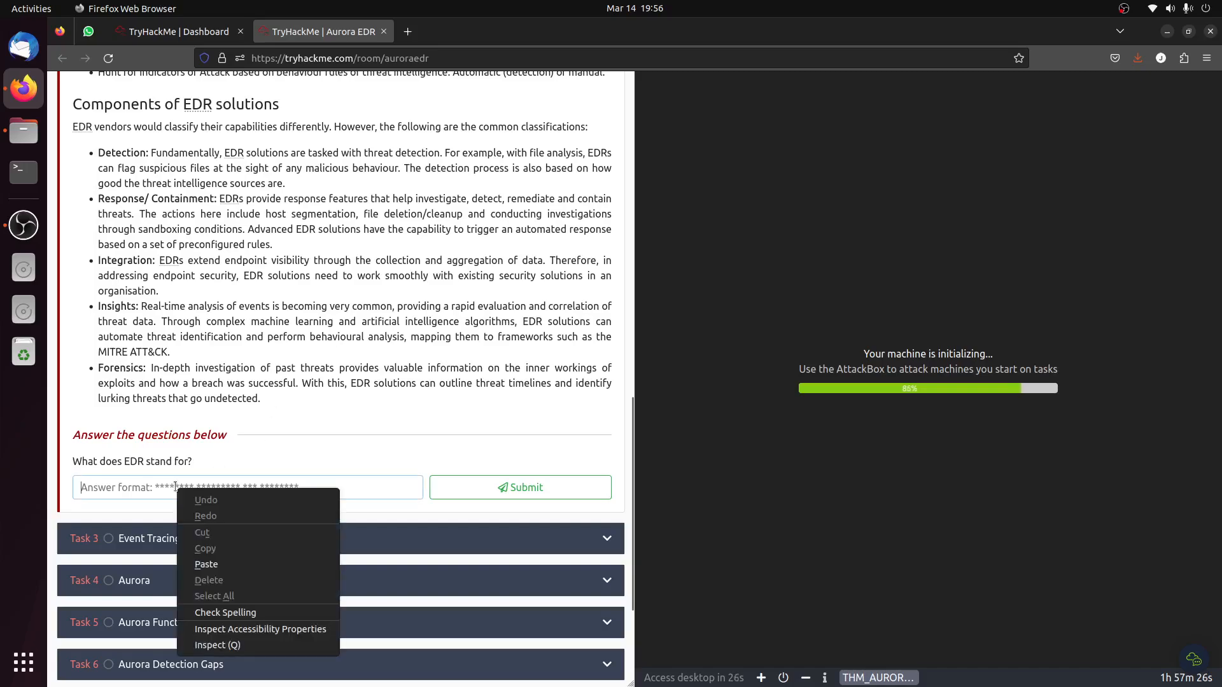
click(256, 568)
click(522, 495)
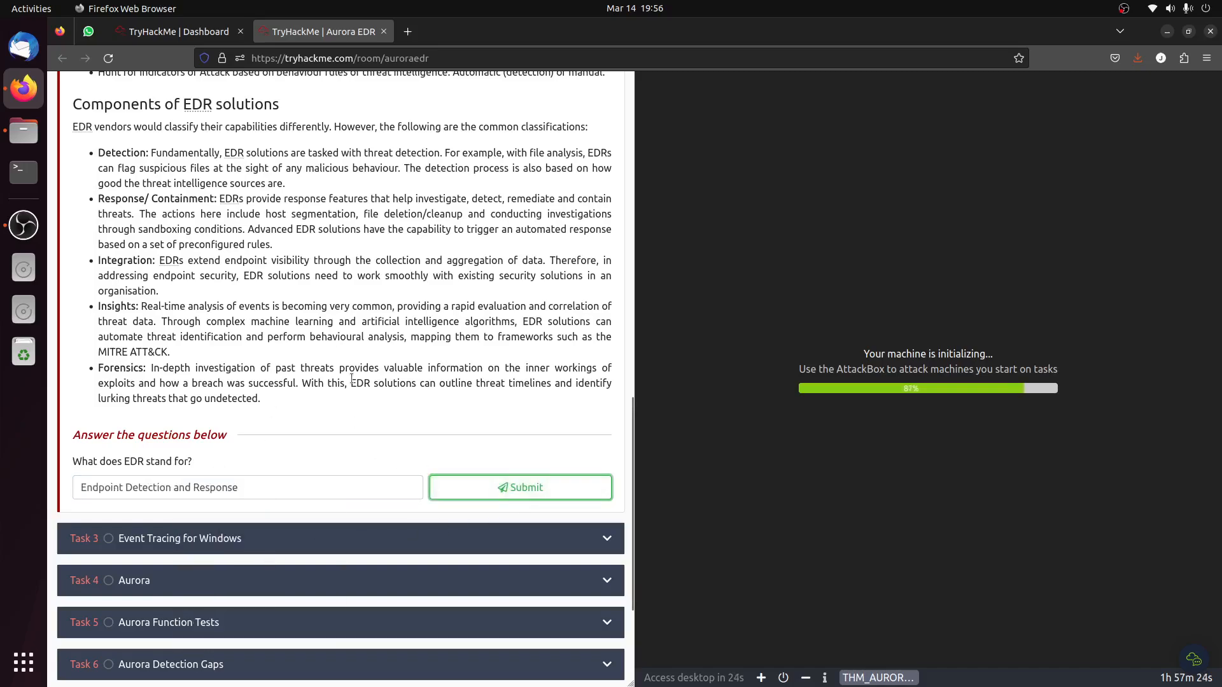
Open Task 3 Event Tracing for Windows and read about the three parts of ETW and the diagram of event tracing sessions.
click(225, 539)
scroll(318, 433, down, 5)
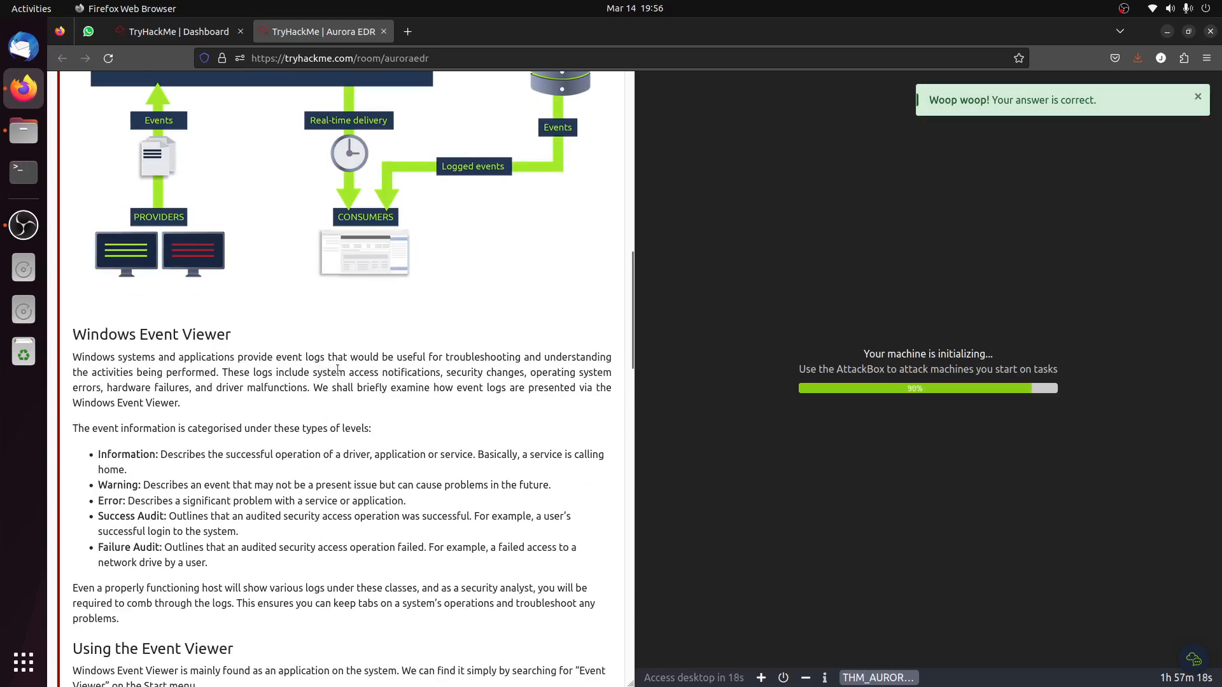
scroll(344, 375, up, 15)
scroll(348, 385, down, 3)
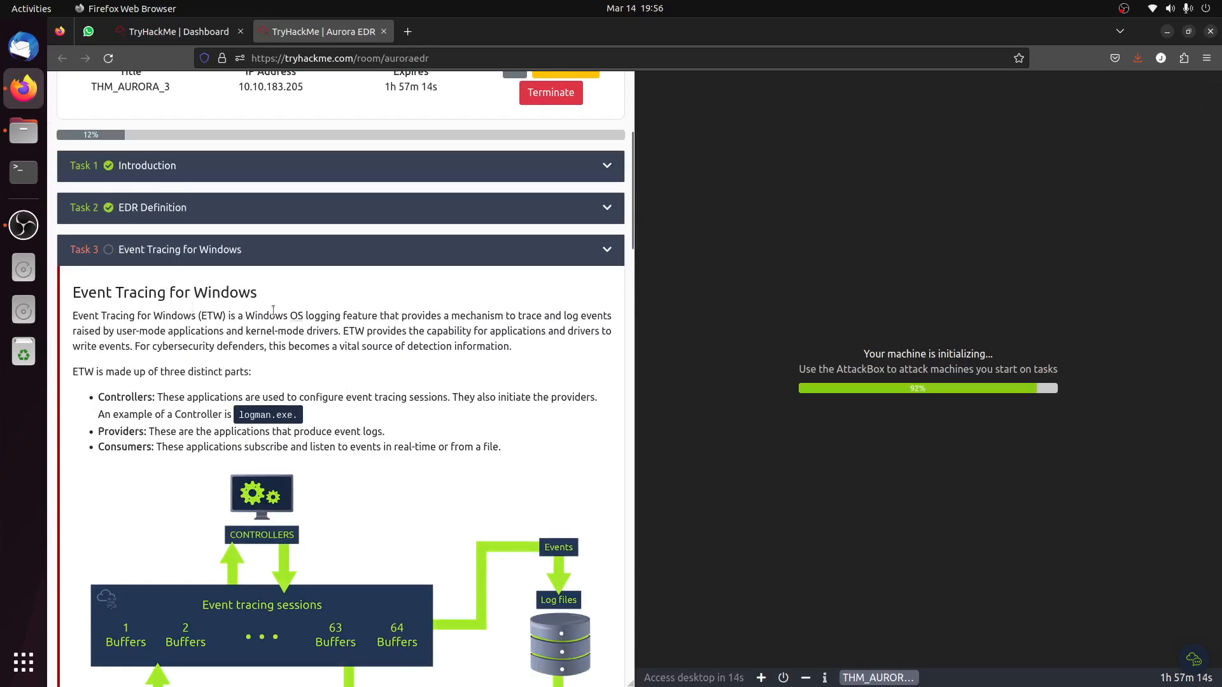
scroll(193, 306, down, 2)
drag(111, 325, 147, 343)
drag(100, 375, 137, 375)
scroll(254, 386, down, 4)
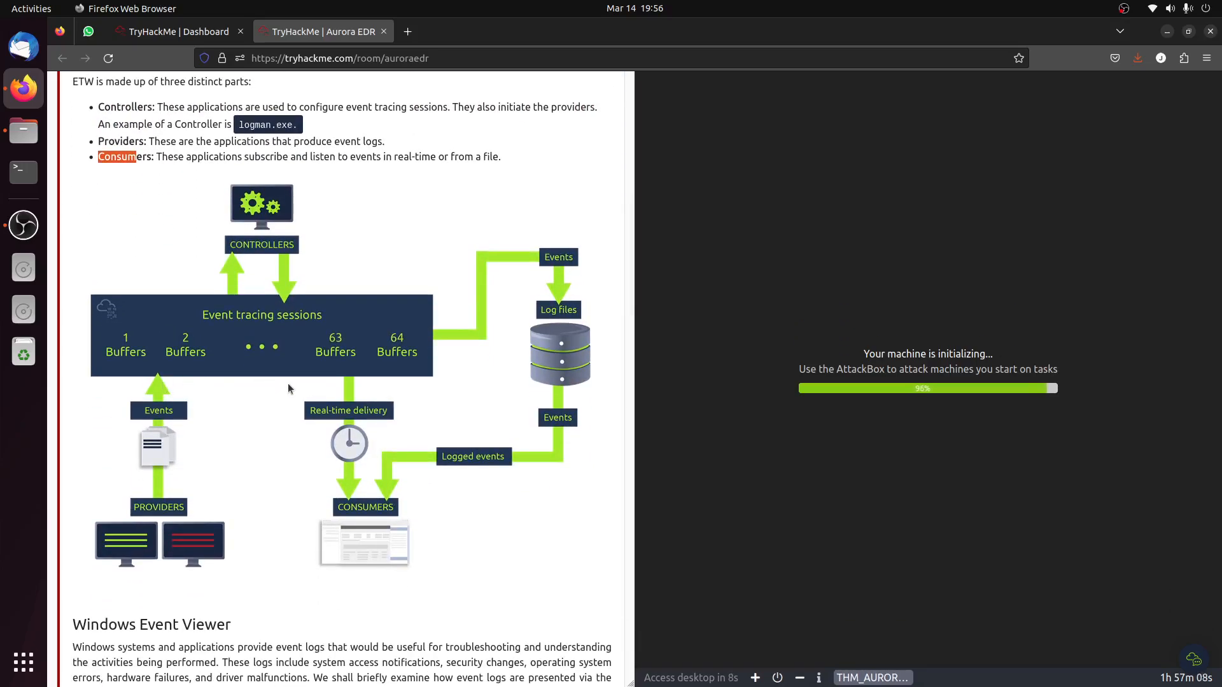
click(519, 625)
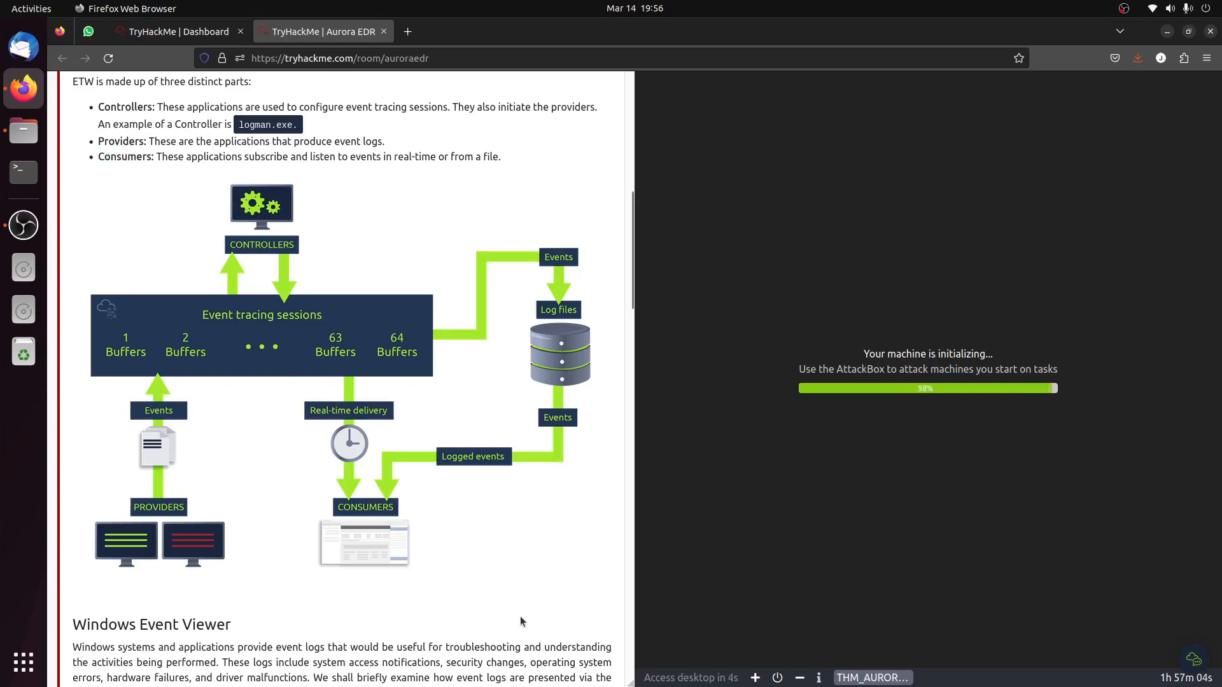
scroll(430, 490, down, 3)
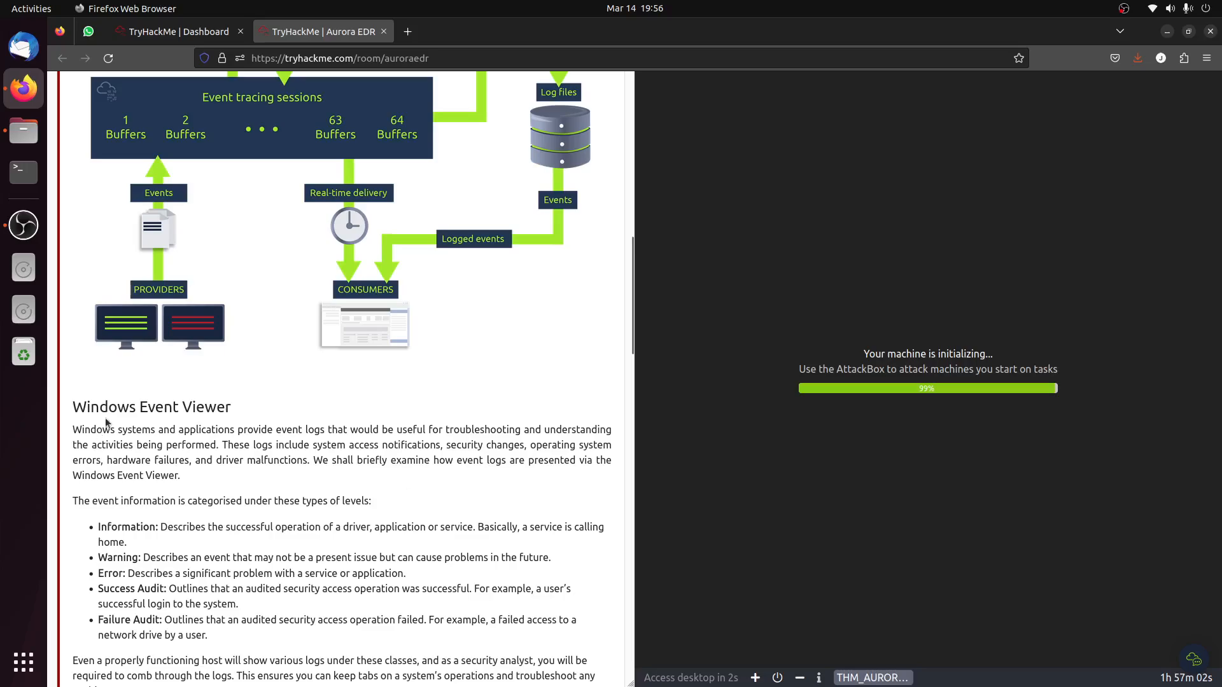
Read the Windows Event Viewer sections on event levels and log categories, through to the Task 3 questions.
scroll(195, 425, down, 3)
drag(111, 310, 140, 310)
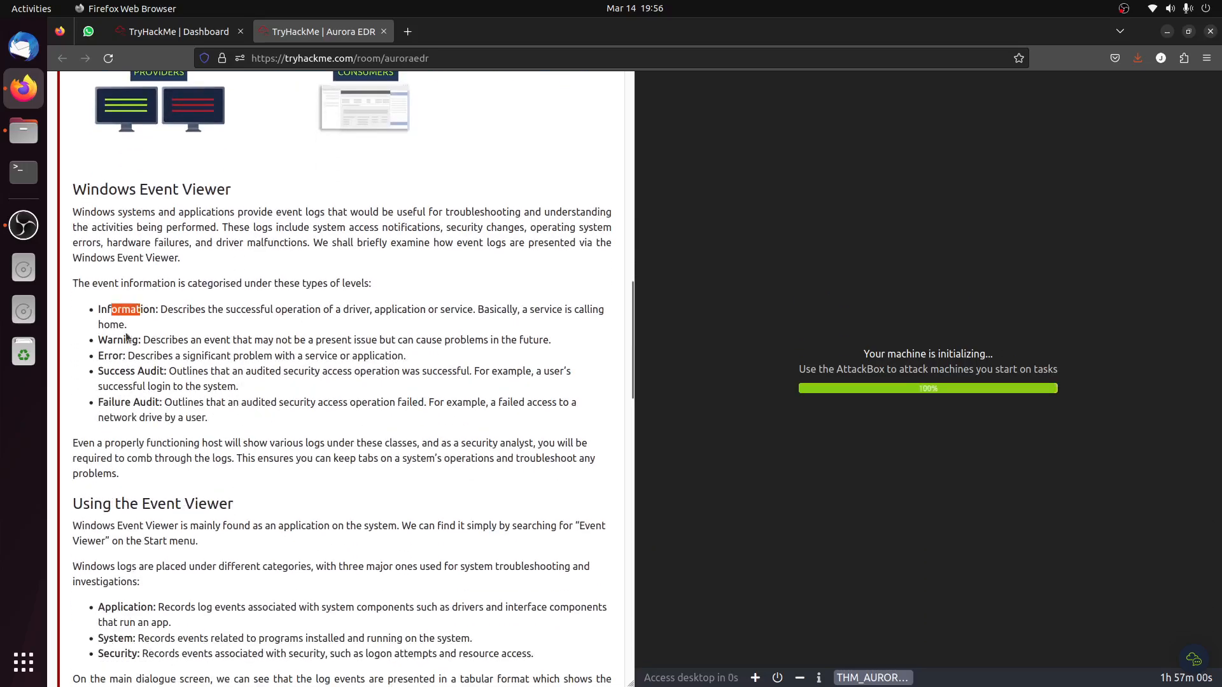
drag(112, 356, 249, 375)
drag(110, 403, 140, 403)
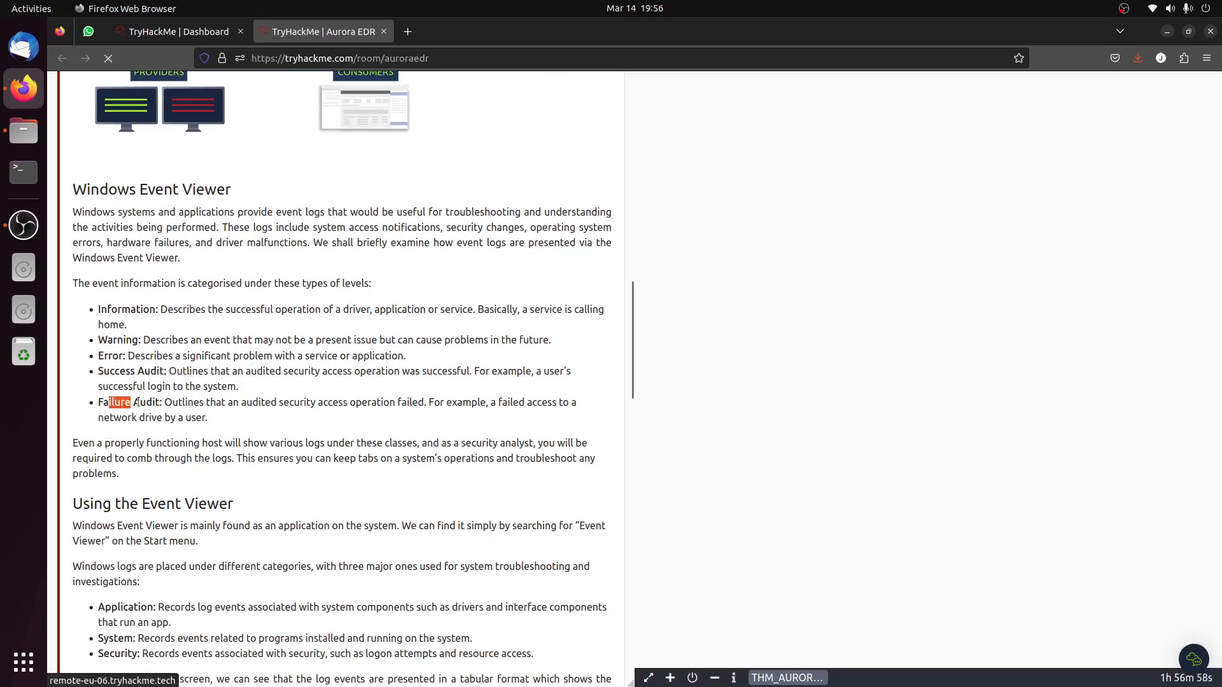
scroll(205, 483, down, 3)
scroll(206, 479, down, 3)
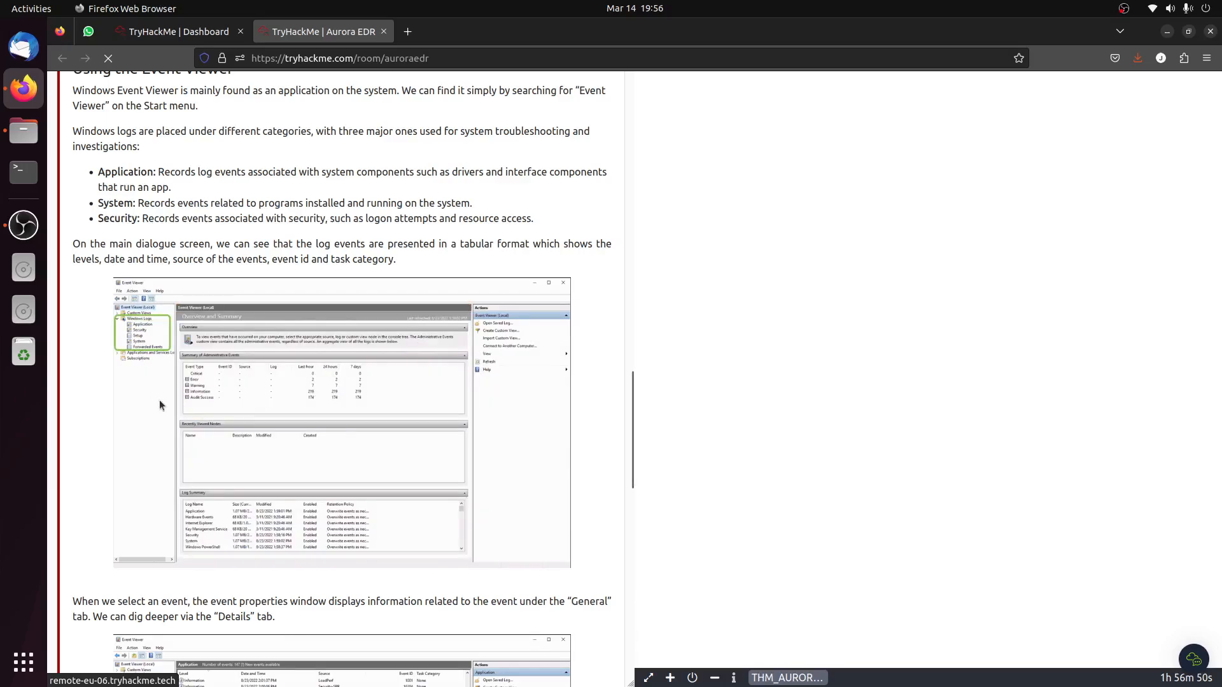
scroll(159, 399, down, 3)
scroll(162, 407, down, 5)
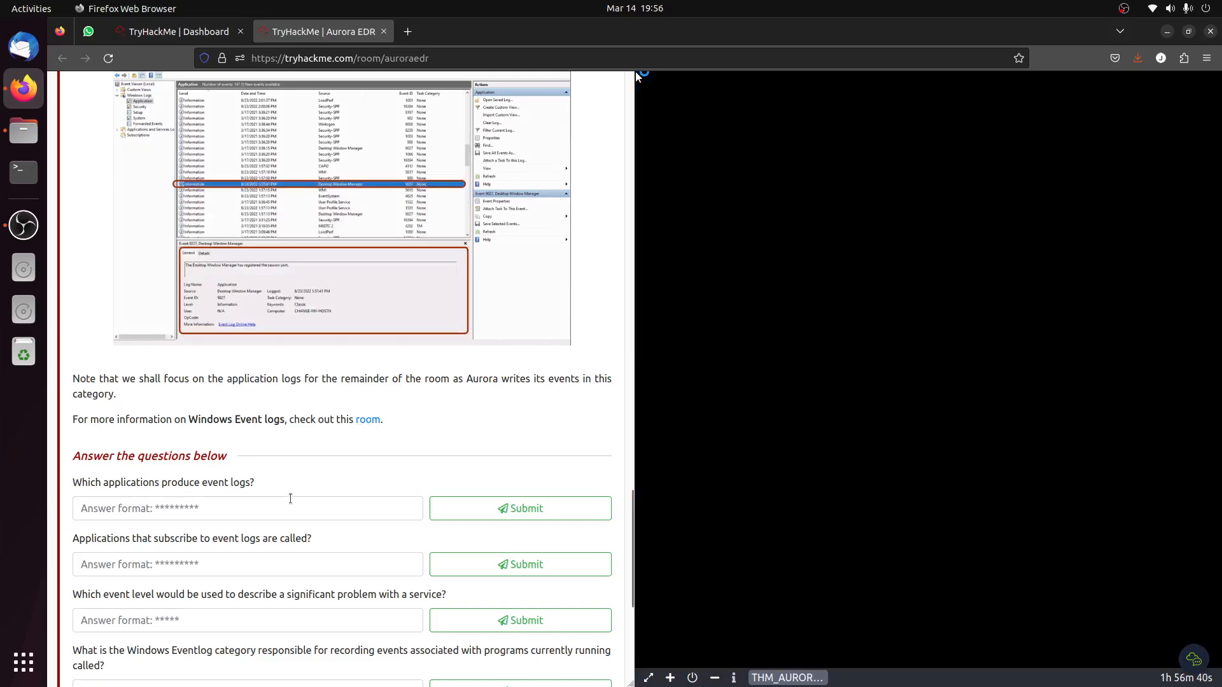
Find the description of applications that produce event logs in the ETW parts list and copy the term "Providers".
scroll(278, 504, up, 6)
scroll(278, 504, up, 6)
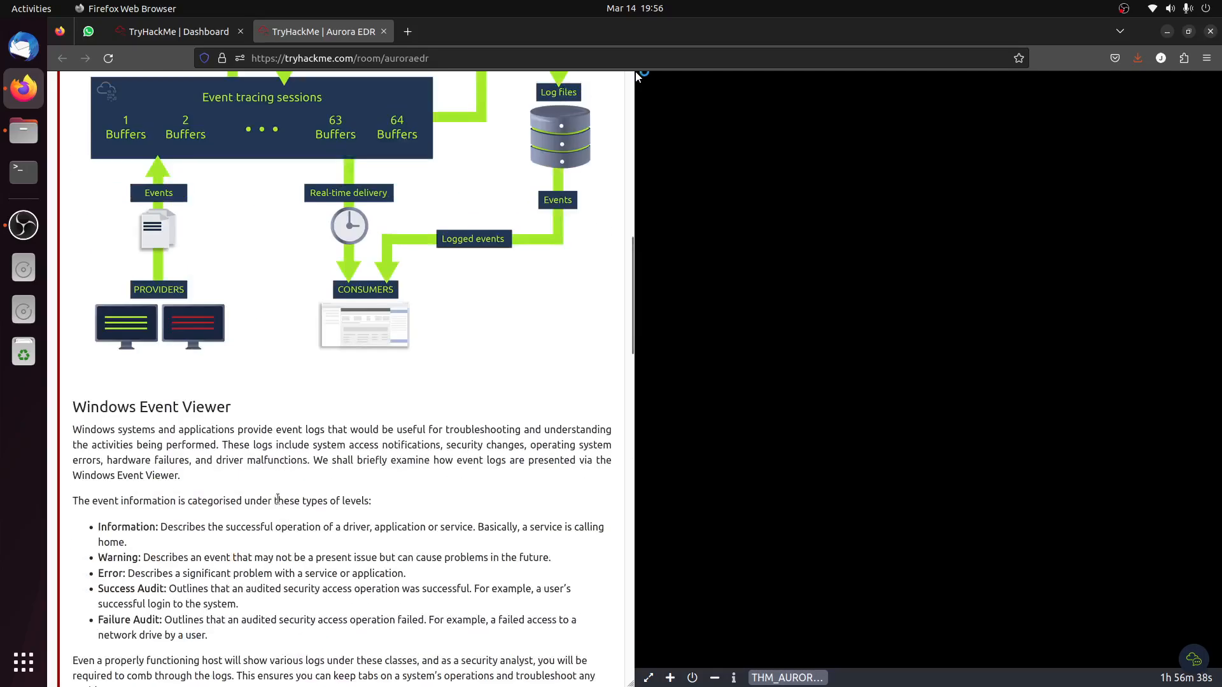
scroll(278, 501, up, 6)
scroll(289, 496, down, 7)
scroll(289, 496, down, 4)
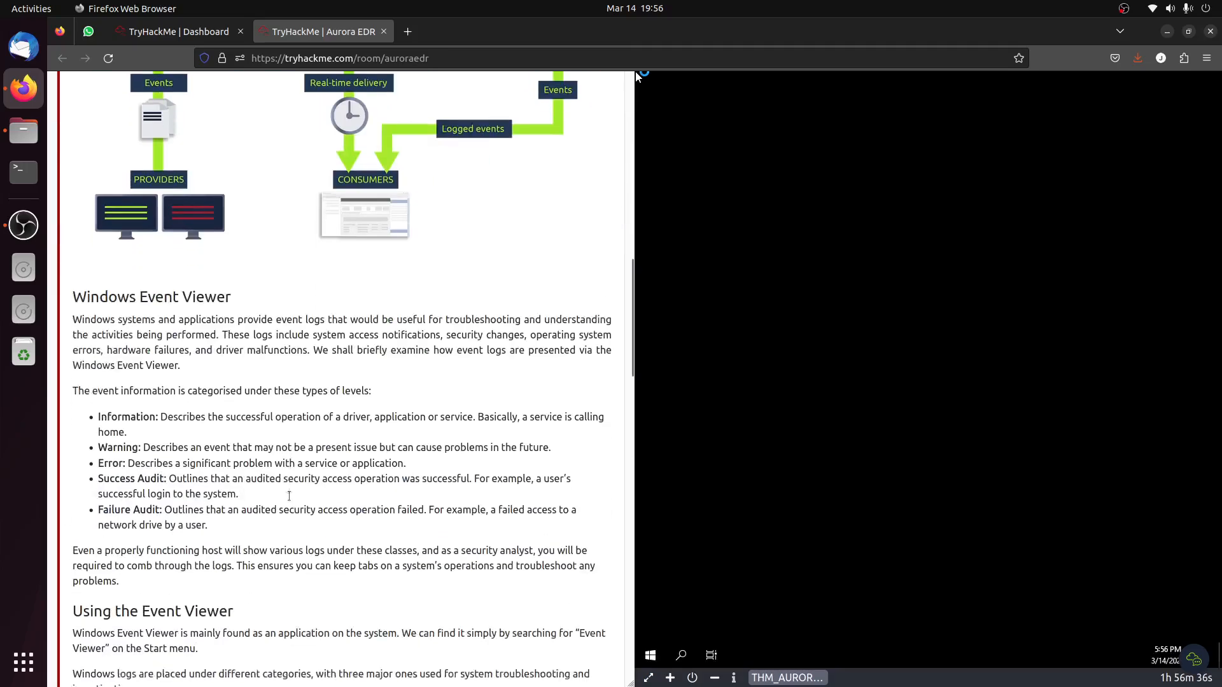
scroll(288, 495, down, 4)
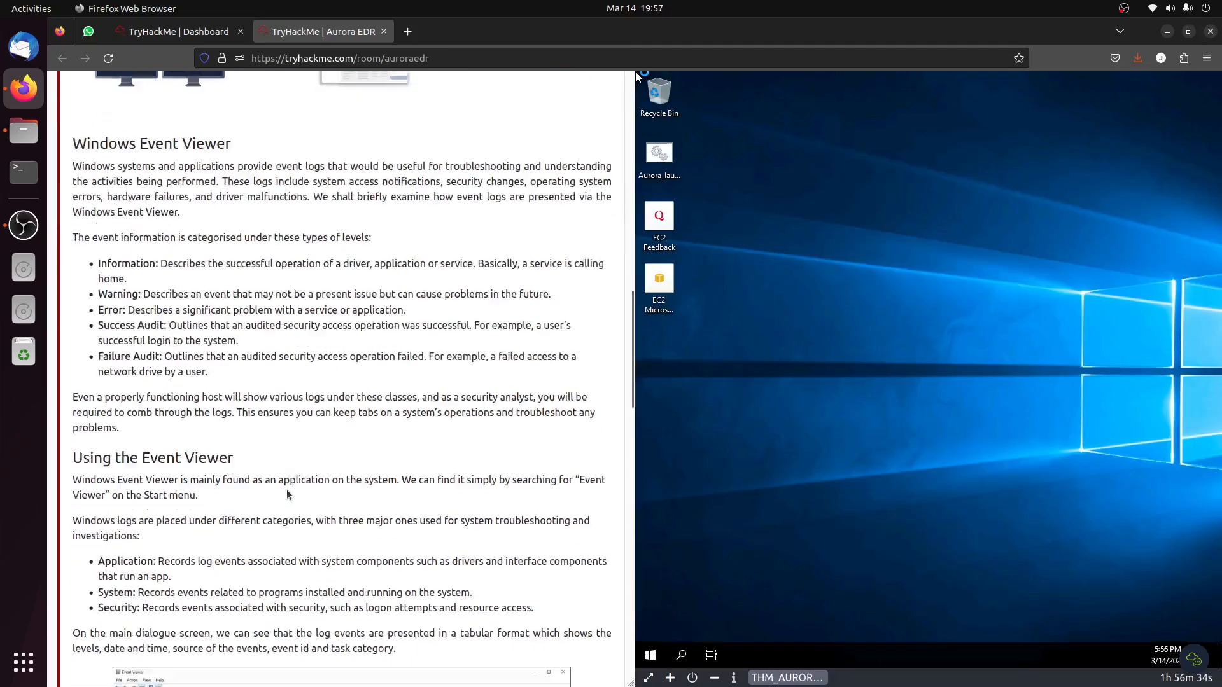
scroll(286, 490, up, 15)
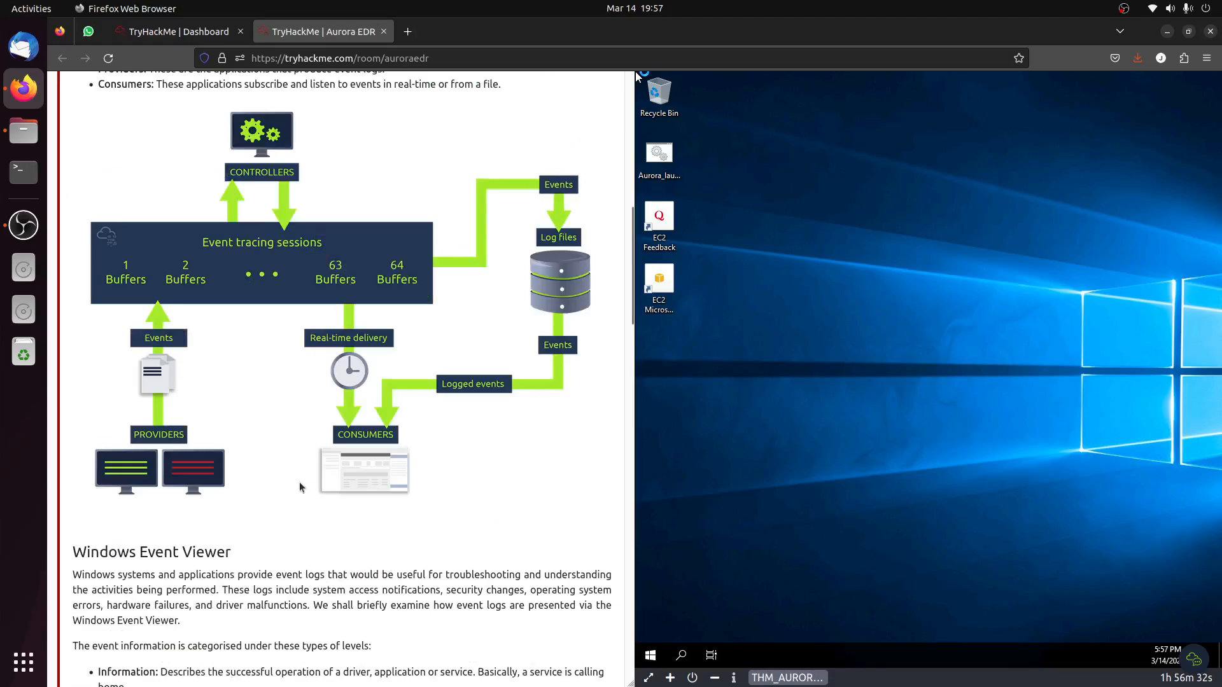
scroll(170, 427, down, 2)
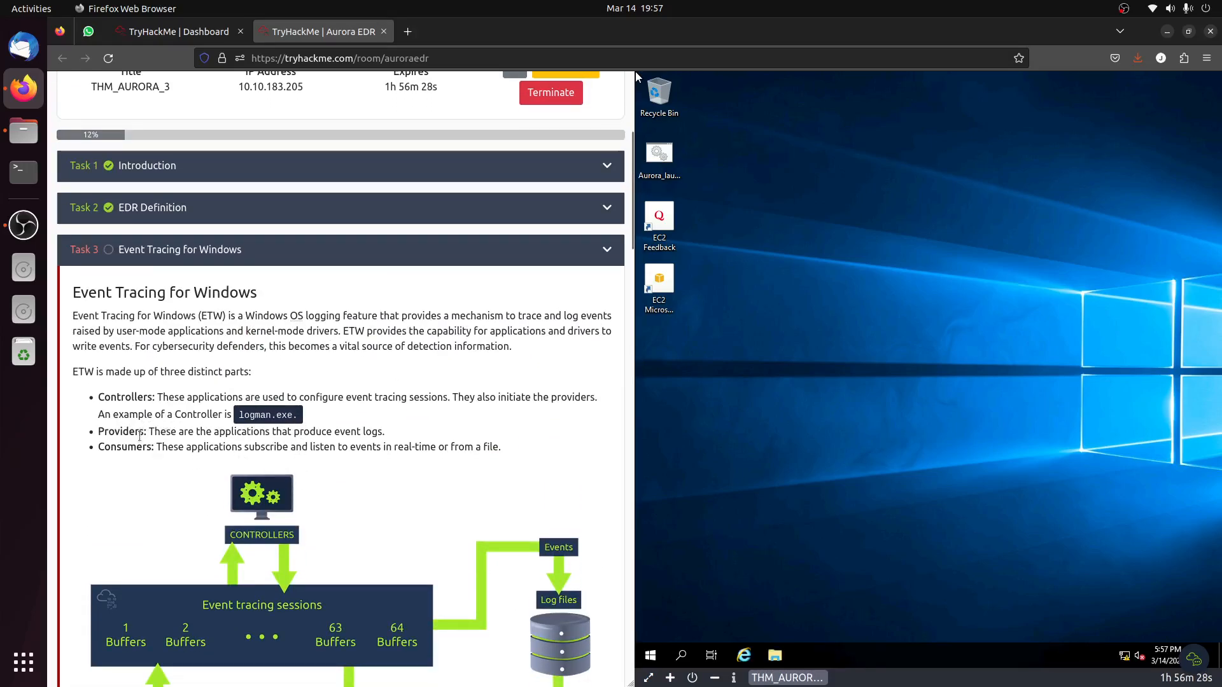
drag(254, 432, 386, 433)
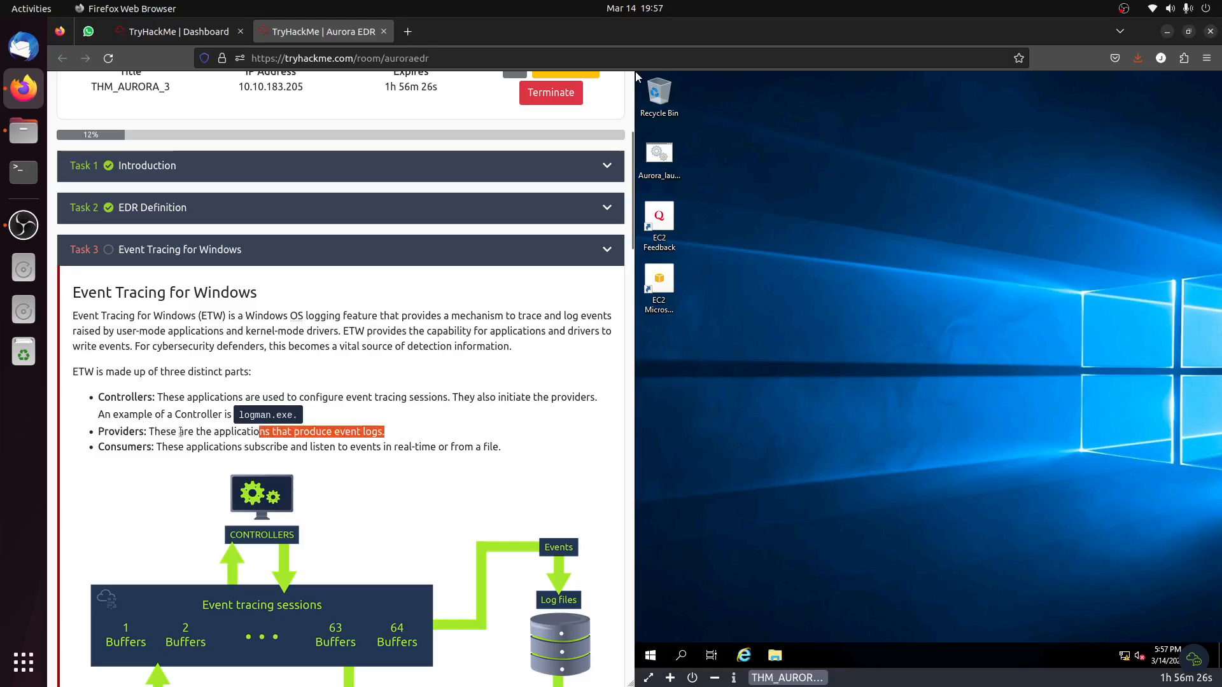
double_click(125, 432)
right_click(126, 434)
click(153, 444)
Submit "Providers" as the answer to which applications produce event logs.
scroll(251, 293, down, 20)
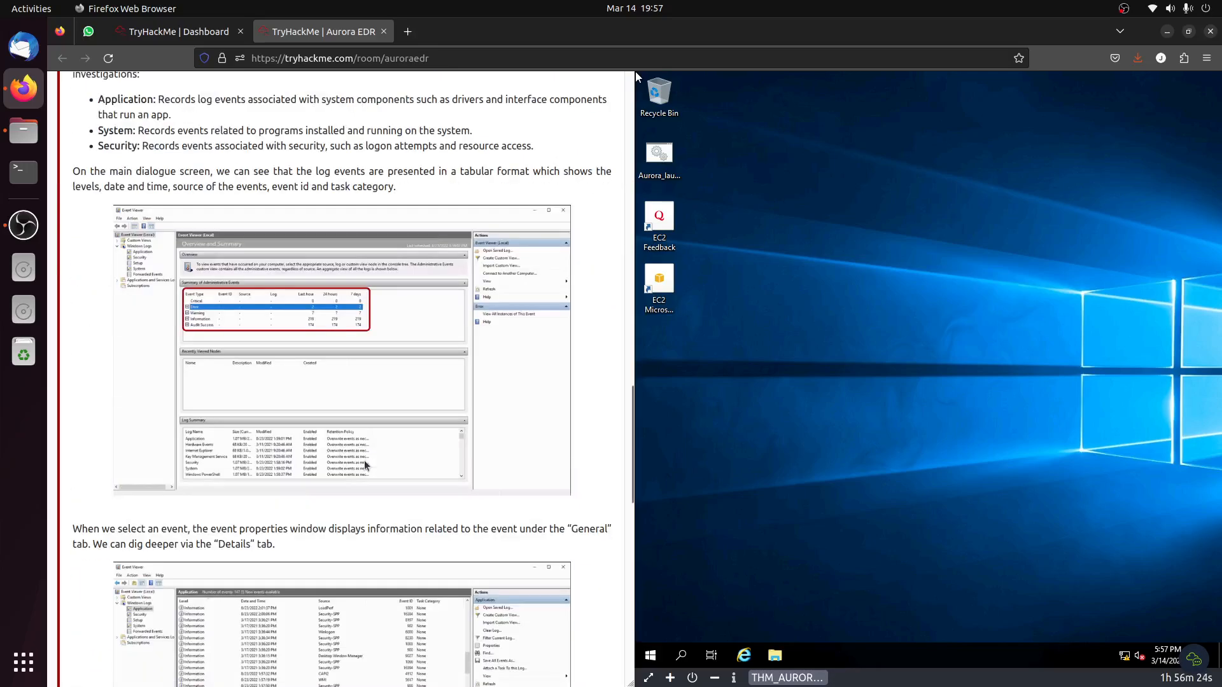
click(249, 228)
key(ctrl+v)
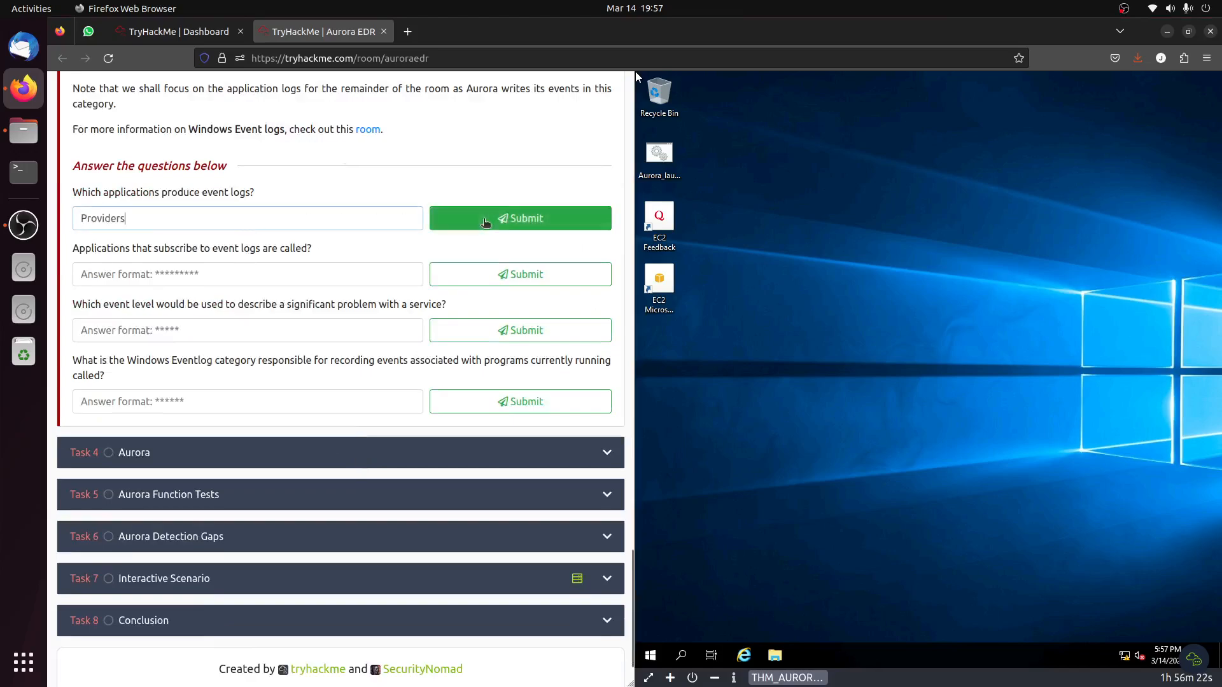
click(494, 218)
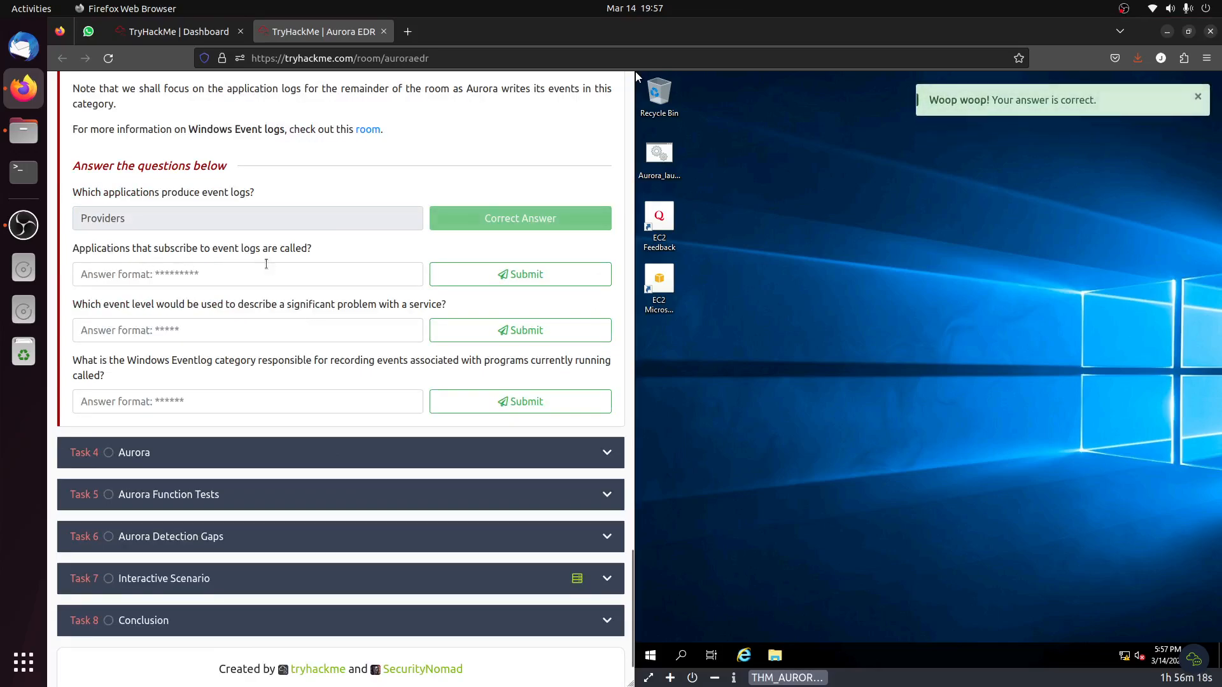
Copy "Consumers" from the ETW parts list and submit it as the answer for applications that subscribe to event logs.
scroll(283, 264, up, 15)
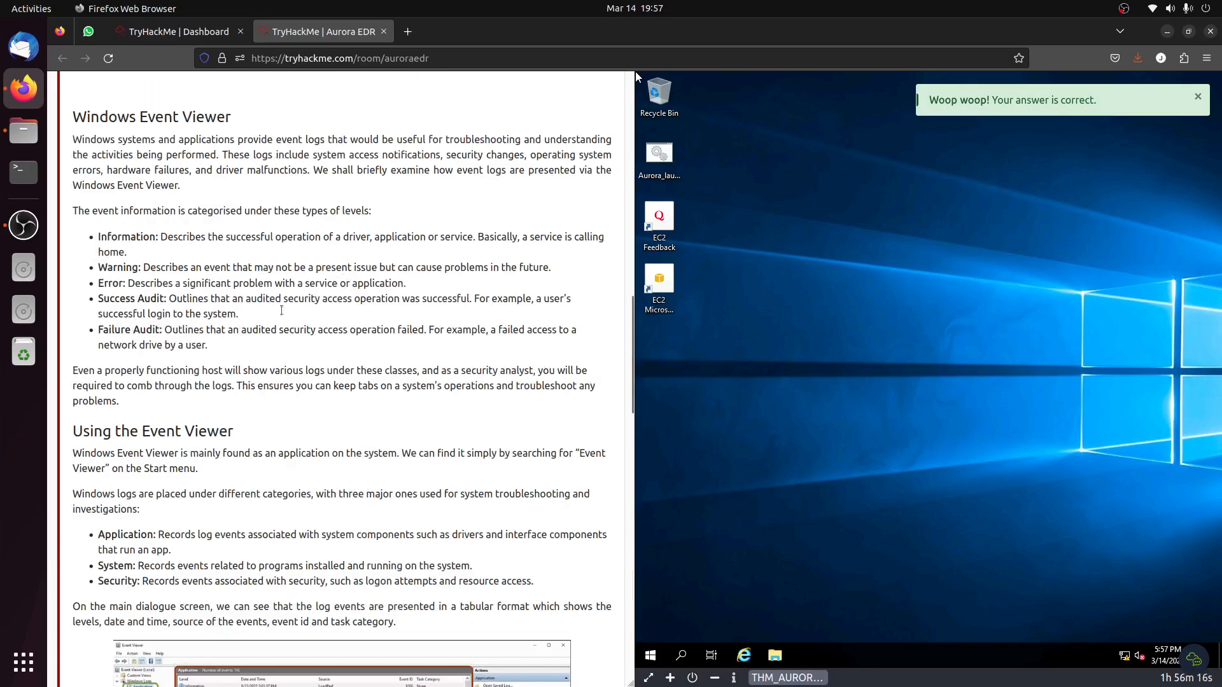
scroll(241, 330, up, 12)
scroll(109, 343, down, 3)
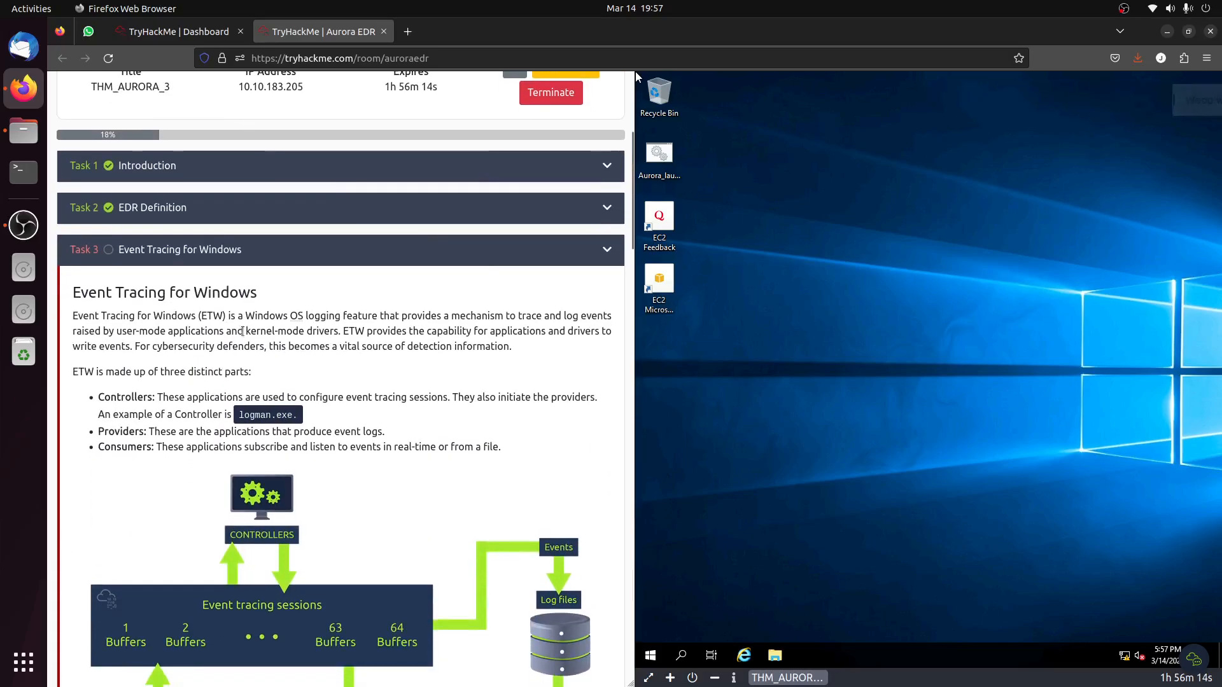
double_click(111, 300)
scroll(112, 300, down, 15)
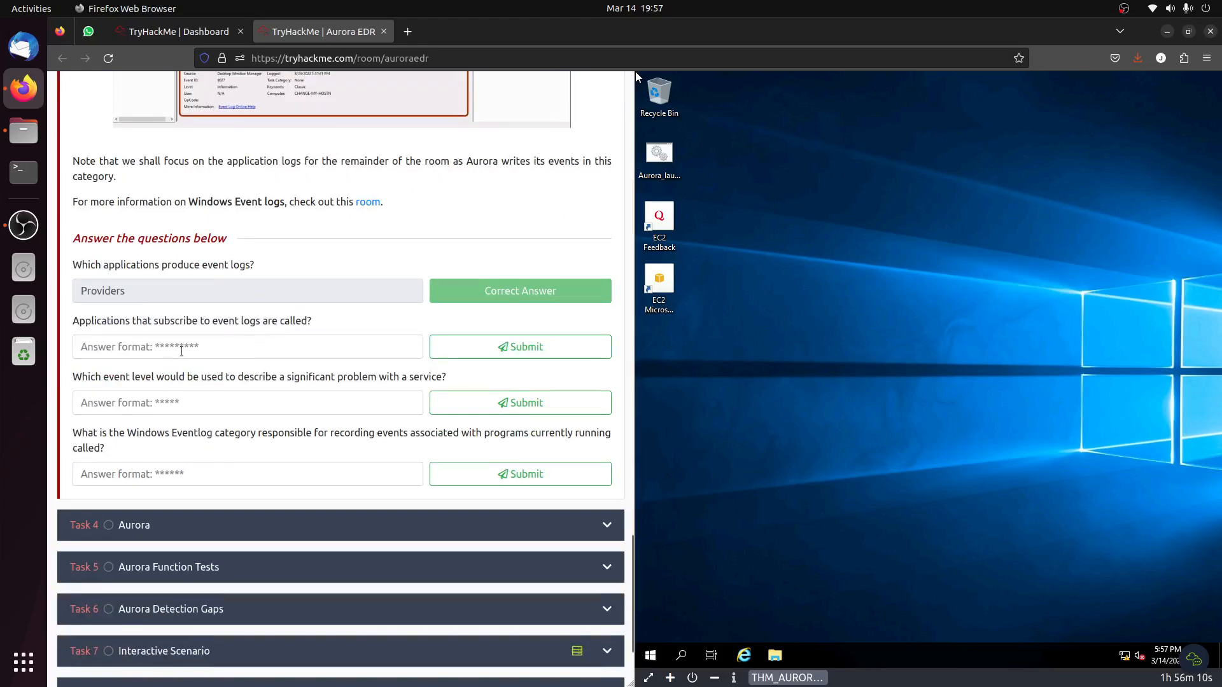
click(258, 355)
key(ctrl+v)
key(Return)
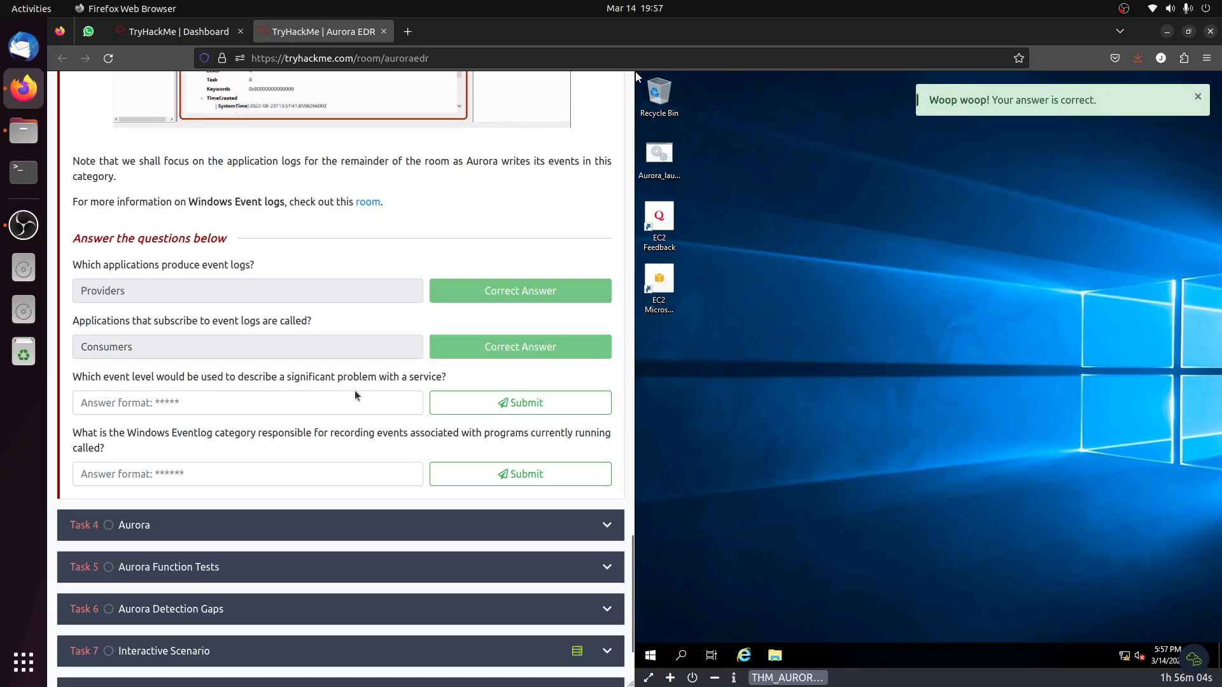
Find the event level for a significant service problem in the Windows Event Viewer section and submit "Error" as the answer.
scroll(384, 393, up, 15)
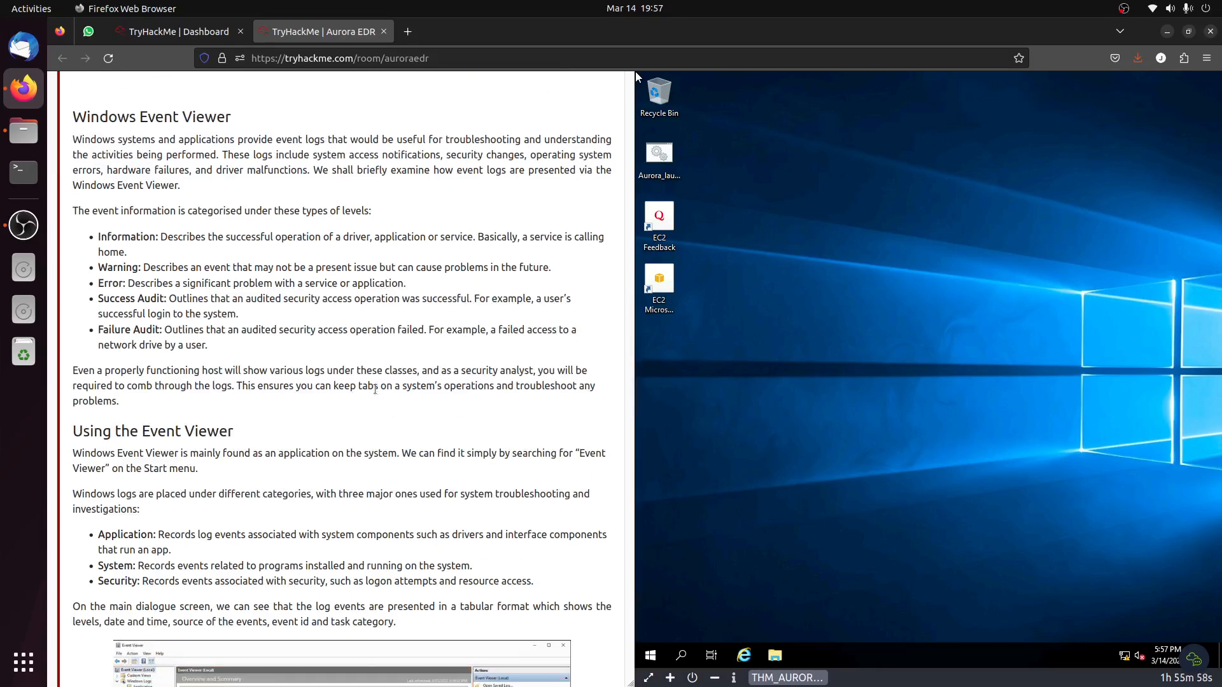
scroll(375, 390, down, 15)
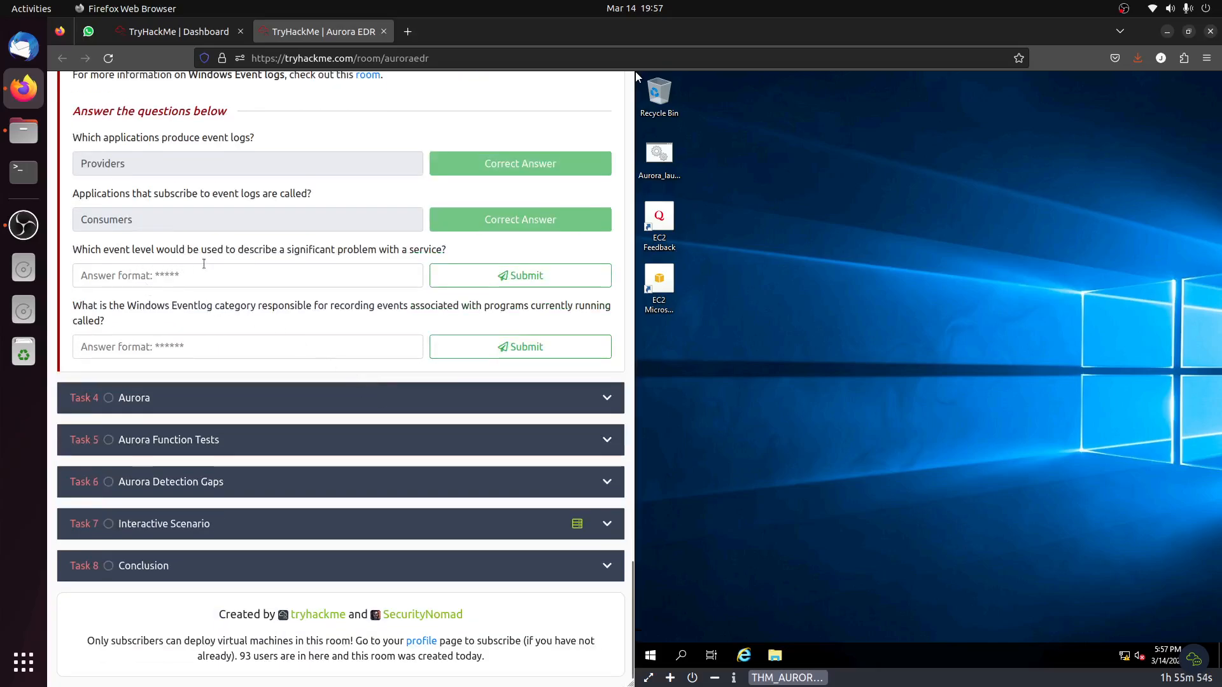
scroll(202, 268, up, 10)
scroll(245, 278, up, 6)
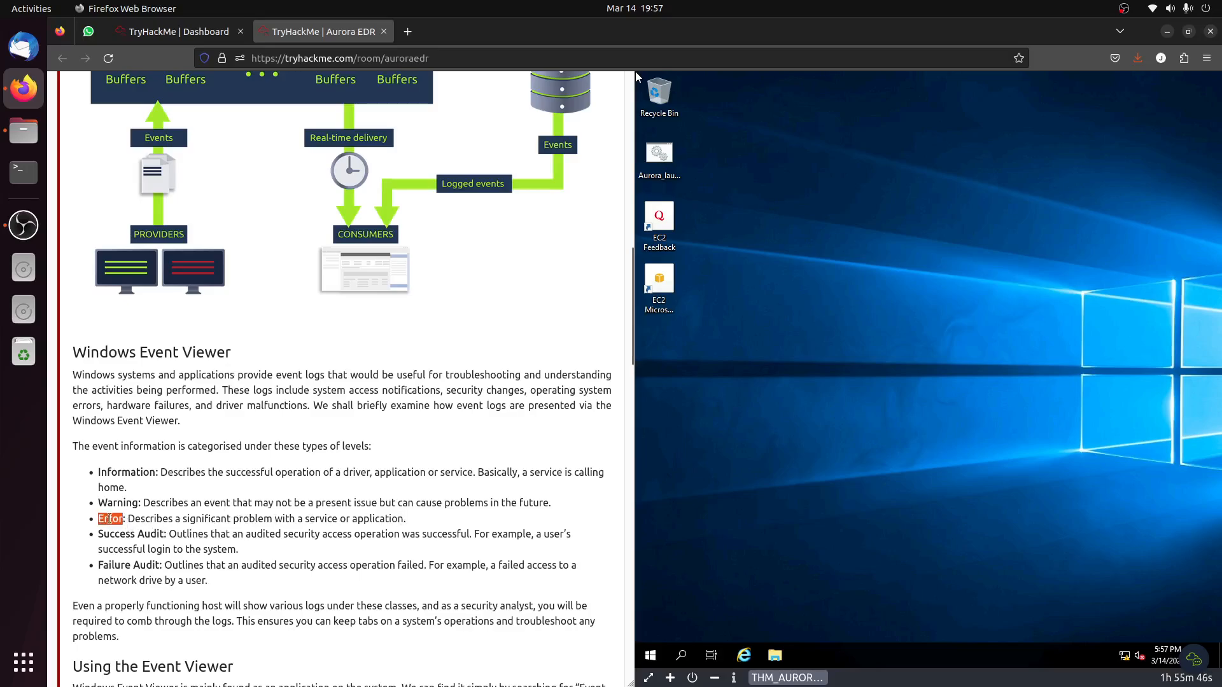
scroll(108, 522, down, 20)
click(191, 275)
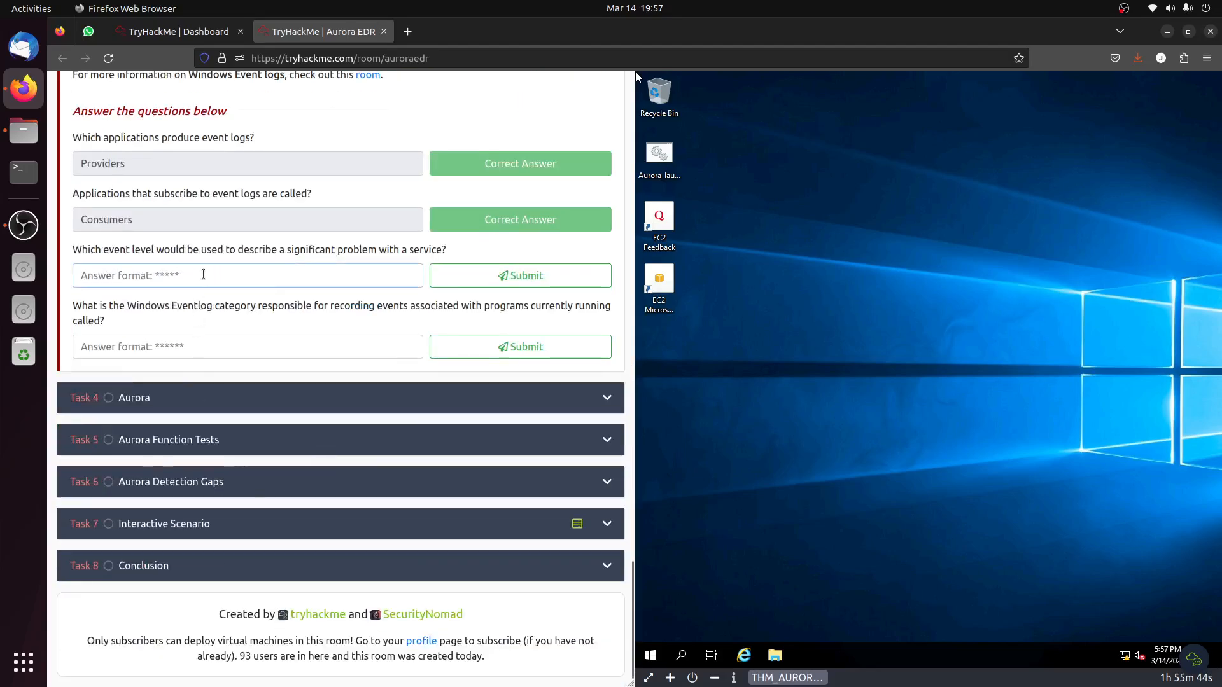
text(Error)
click(520, 275)
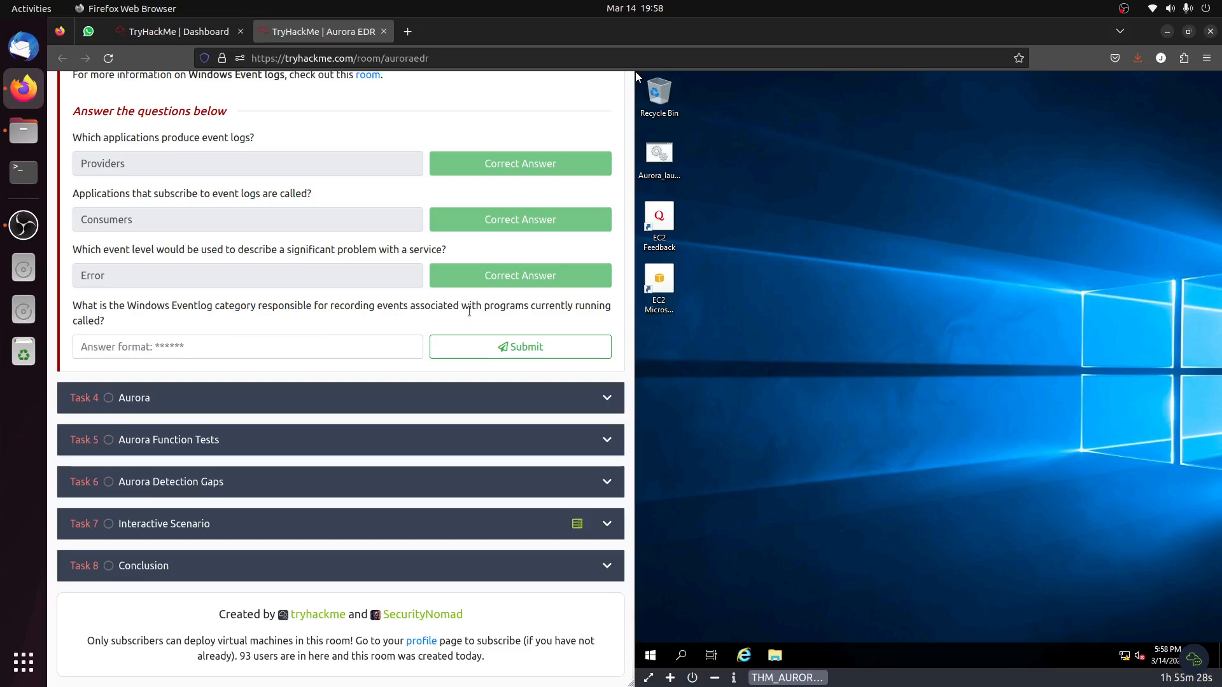
Check the Windows log categories and submit "System" as the category recording events for programs currently running.
scroll(469, 311, up, 10)
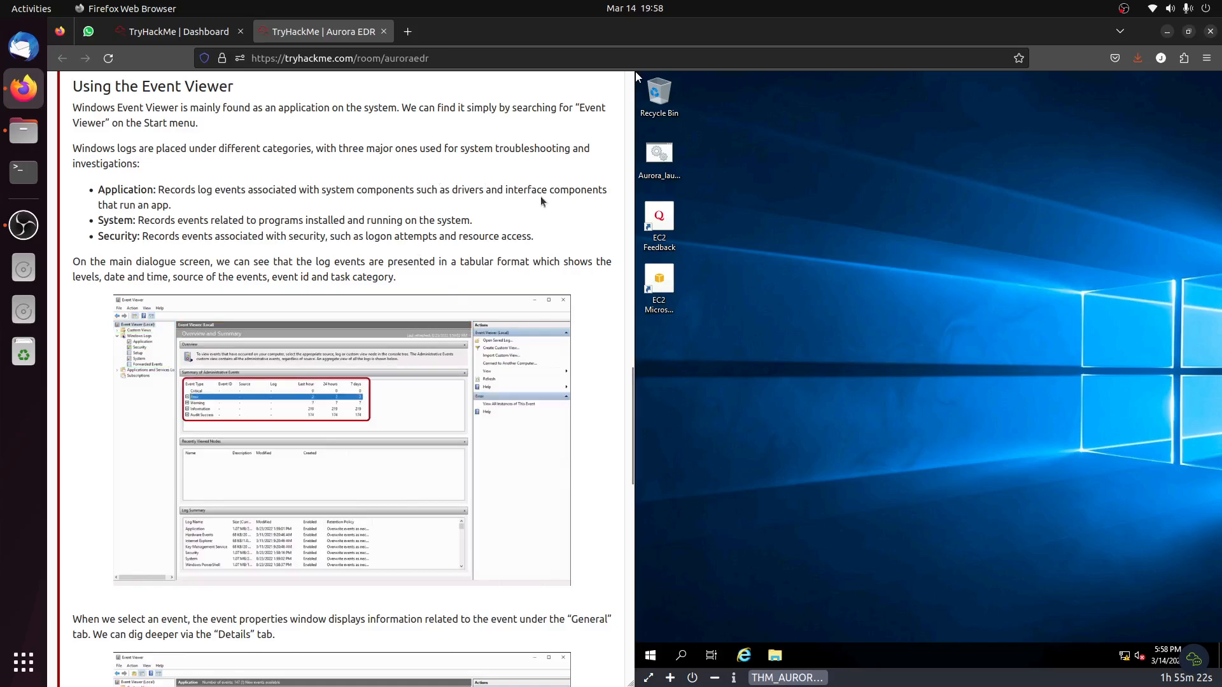
scroll(540, 207, down, 10)
scroll(520, 283, down, 3)
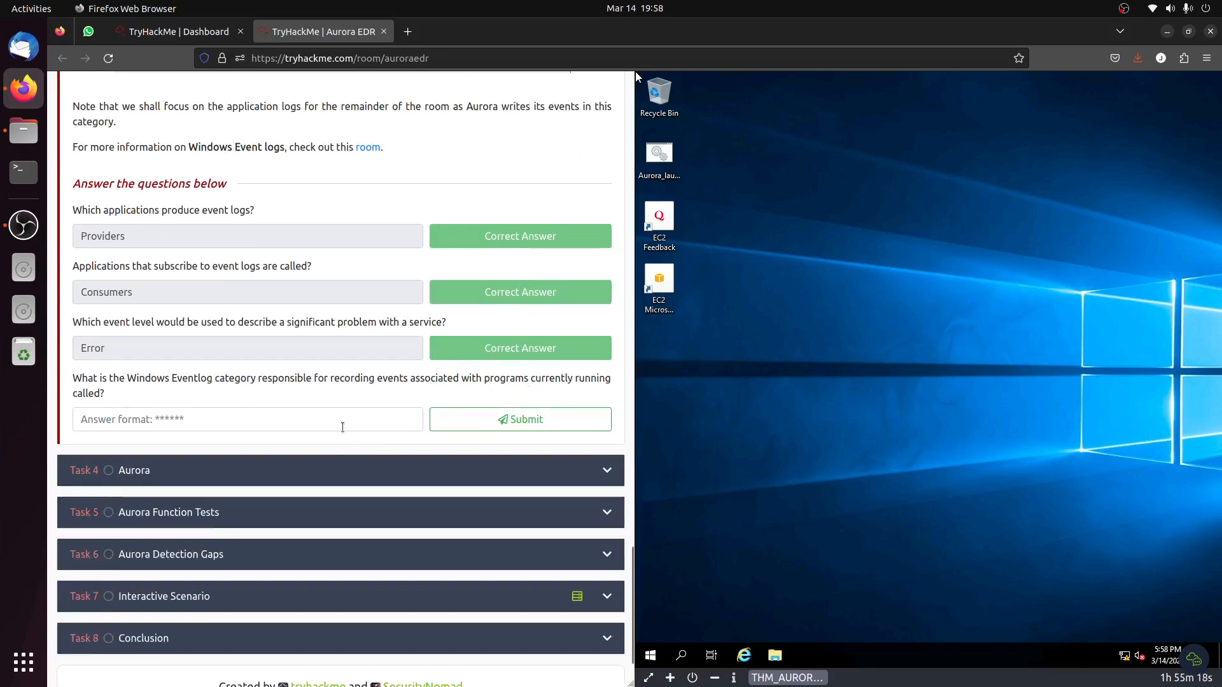
click(342, 420)
text(System)
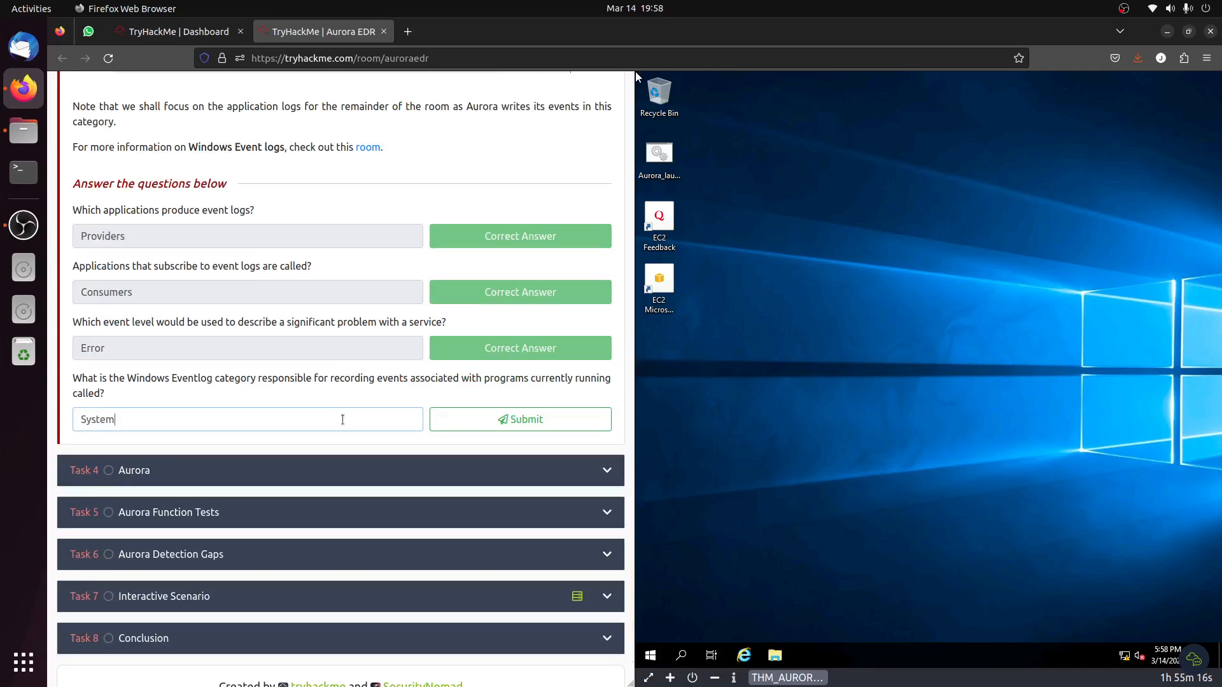
click(537, 417)
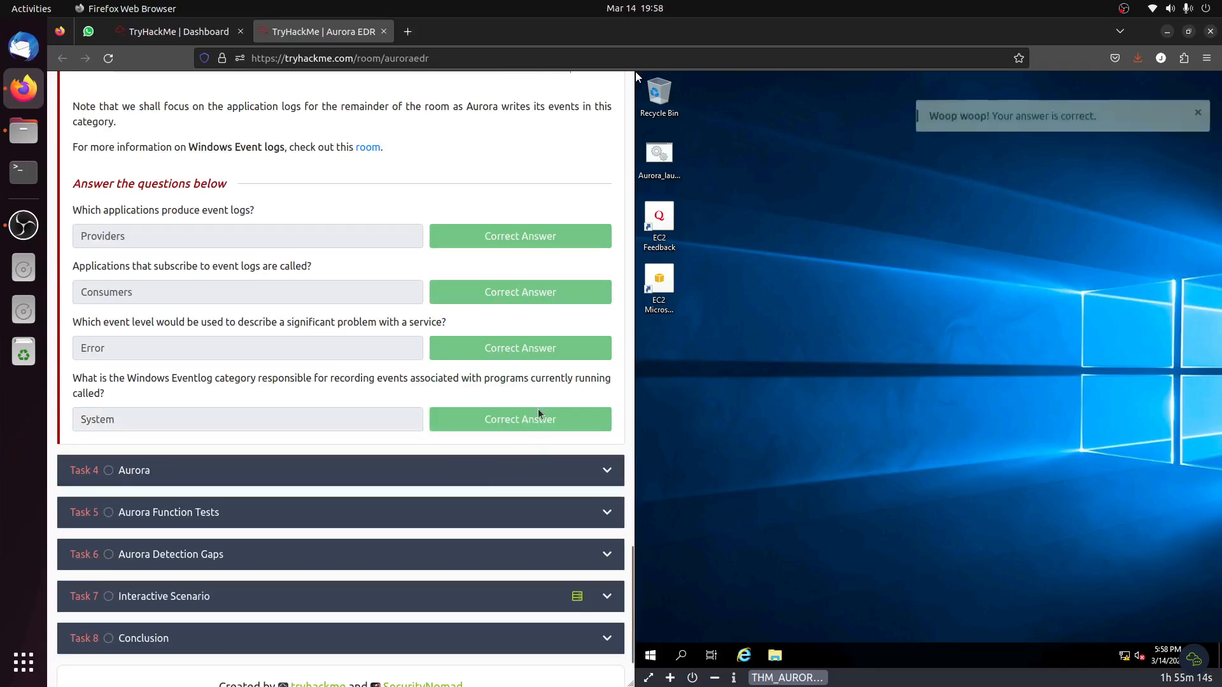
Open Task 4, Aurora, and read its introduction and the comparisons with Aurora Lite and Sysmon.
click(248, 479)
scroll(289, 452, up, 20)
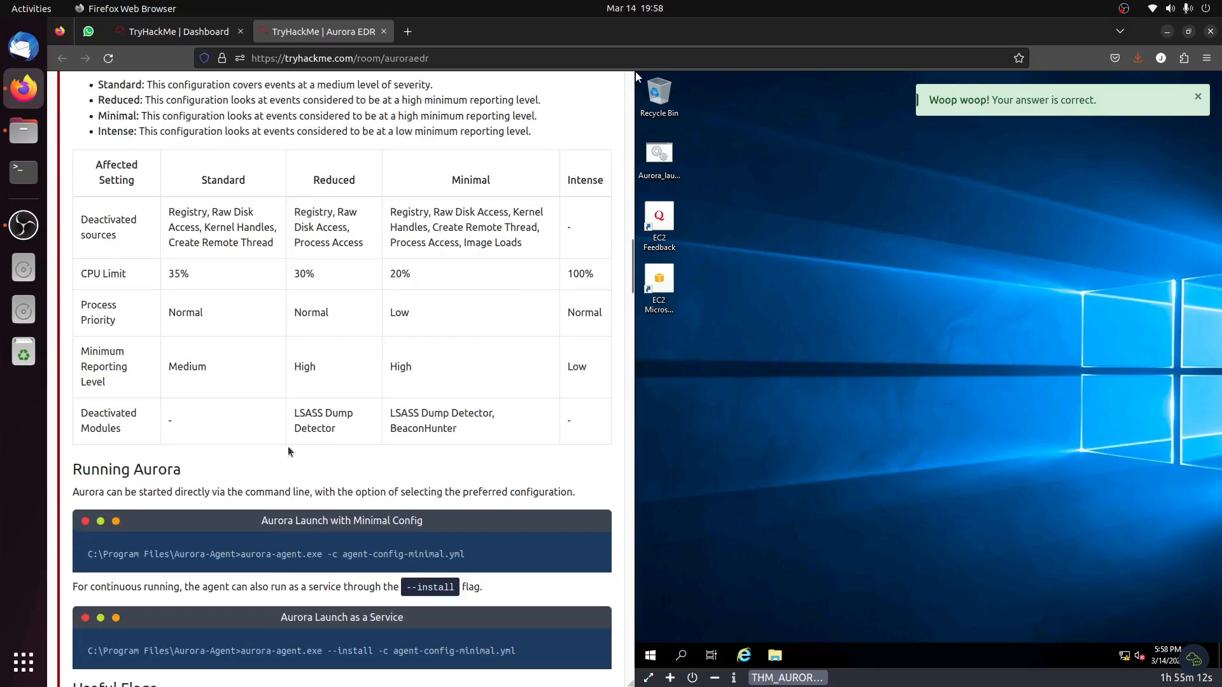
scroll(290, 452, down, 5)
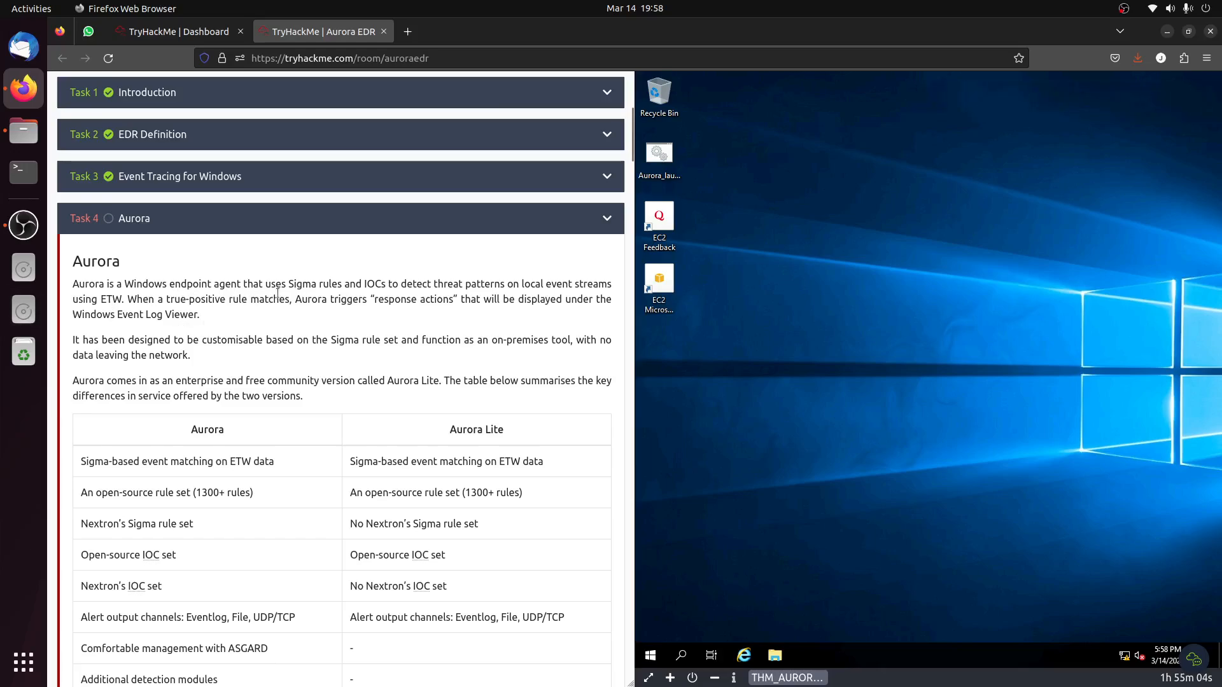
scroll(455, 324, down, 1)
scroll(454, 324, down, 3)
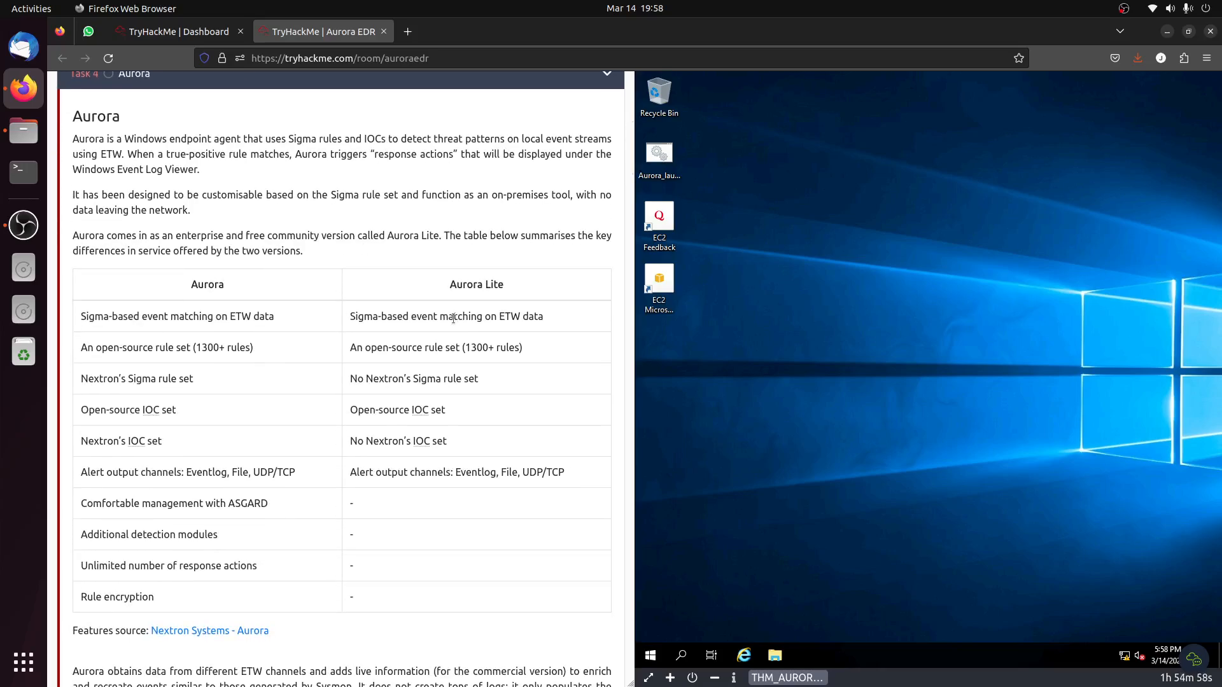
scroll(452, 324, down, 2)
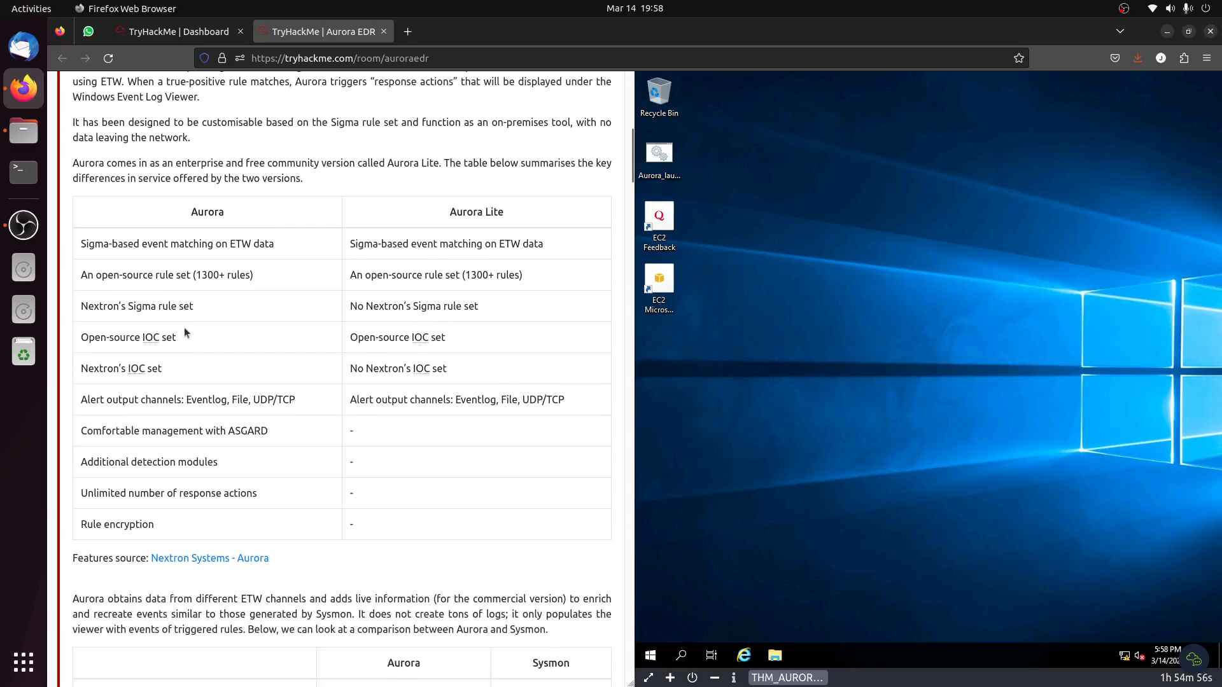
scroll(456, 286, down, 8)
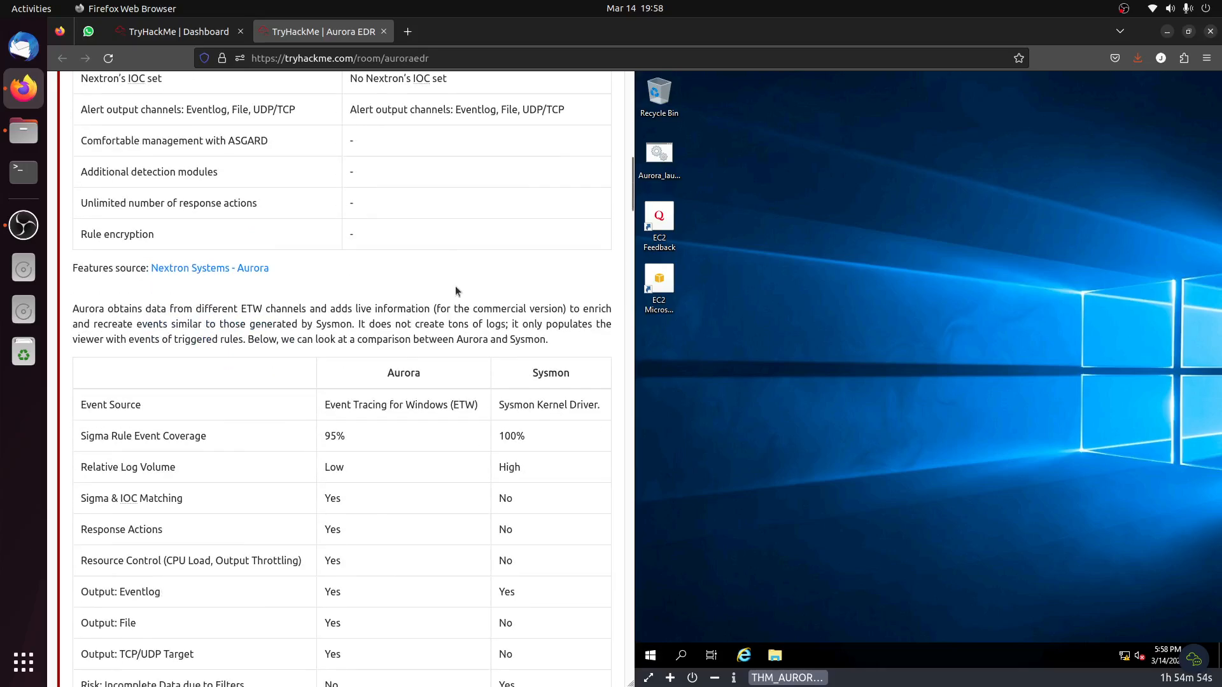
scroll(456, 285, up, 8)
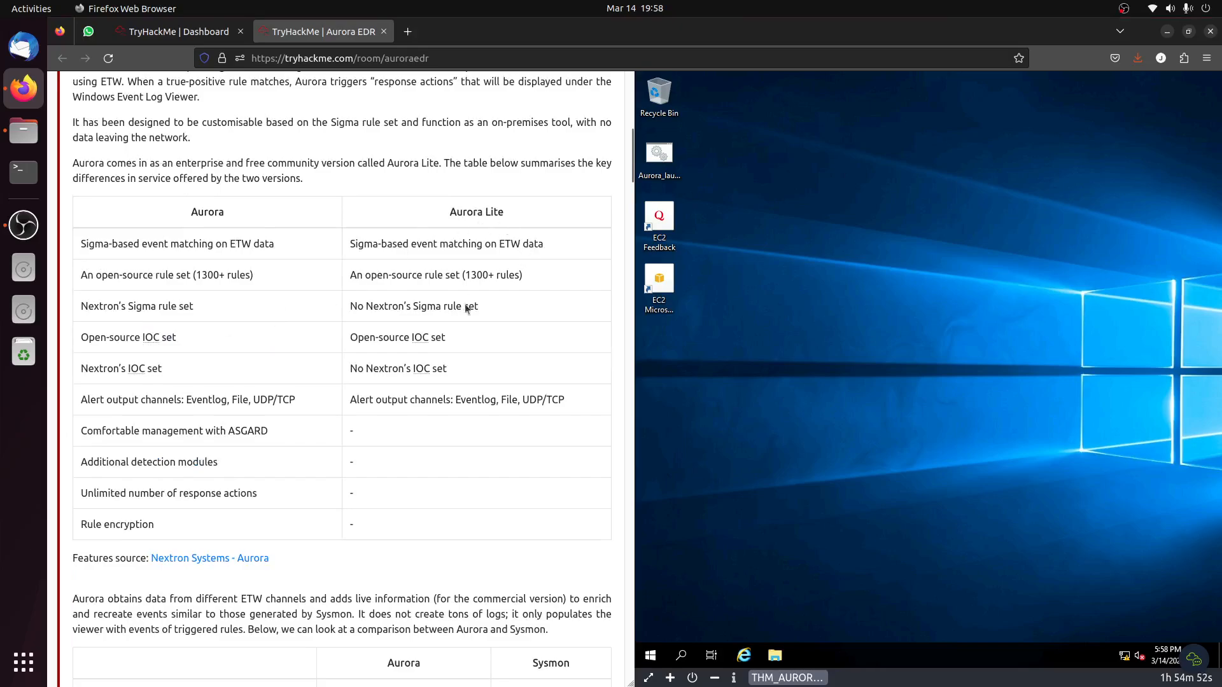
scroll(496, 356, down, 8)
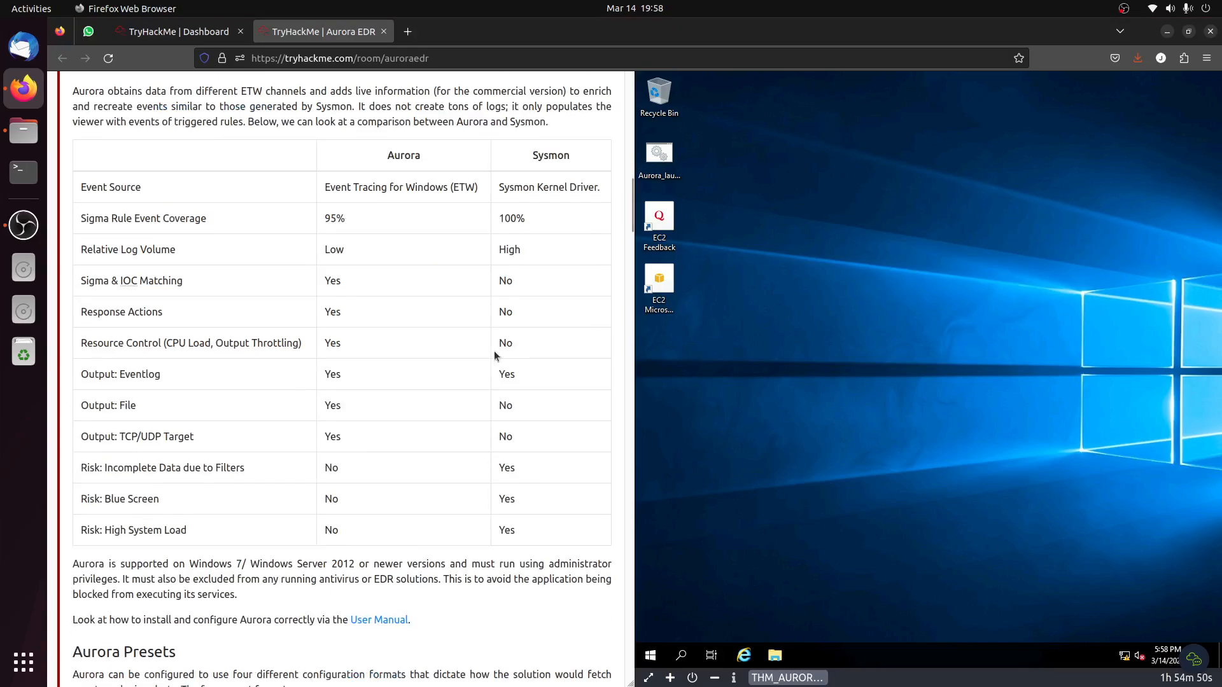
Read the Task 4 sections on Aurora presets, running the agent, useful flags and output options.
scroll(494, 348, down, 1)
scroll(287, 310, down, 6)
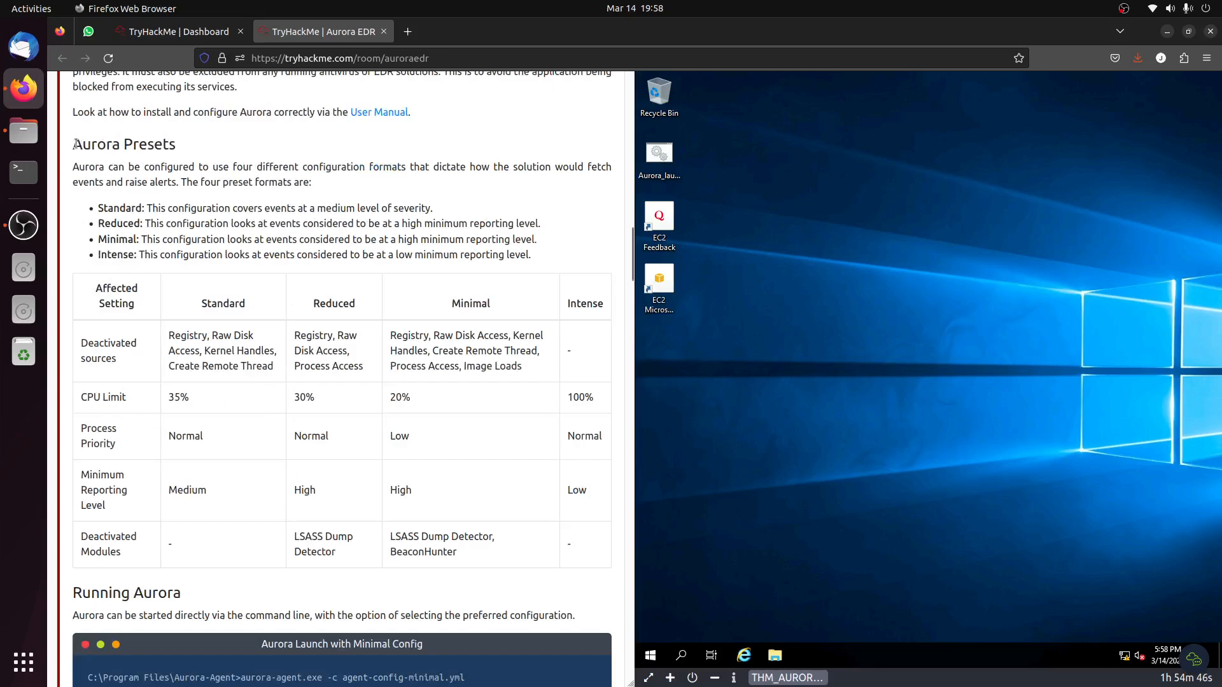
drag(75, 144, 316, 154)
click(108, 210)
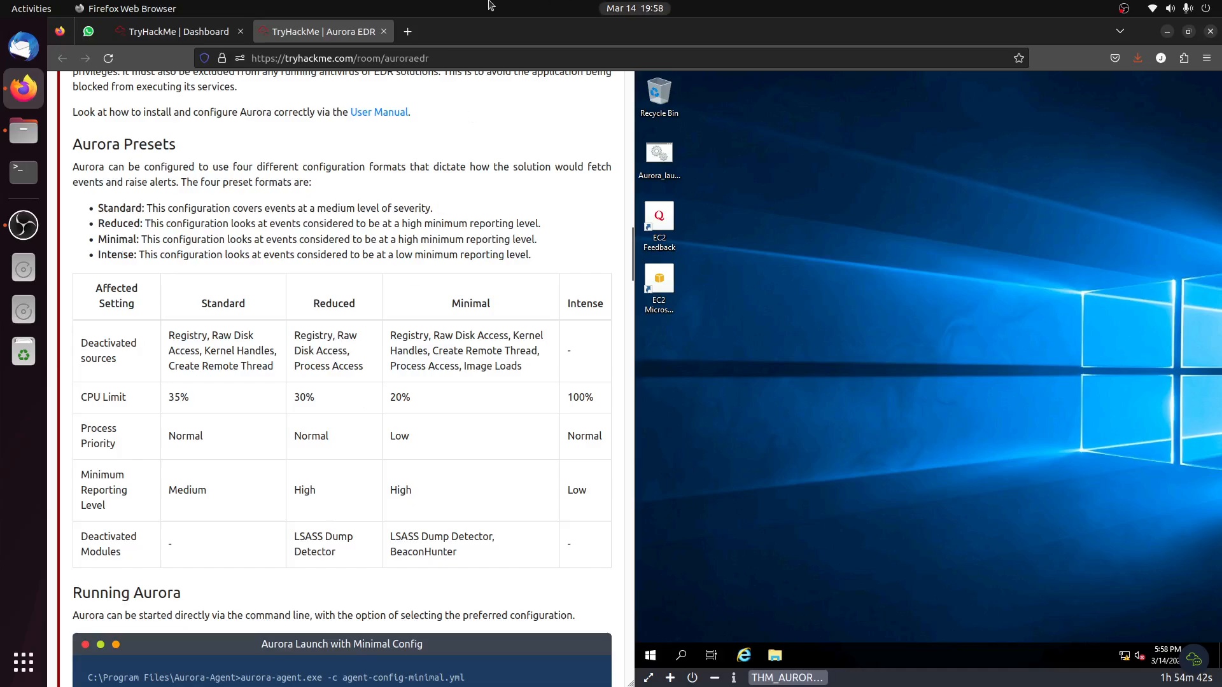
scroll(191, 267, down, 5)
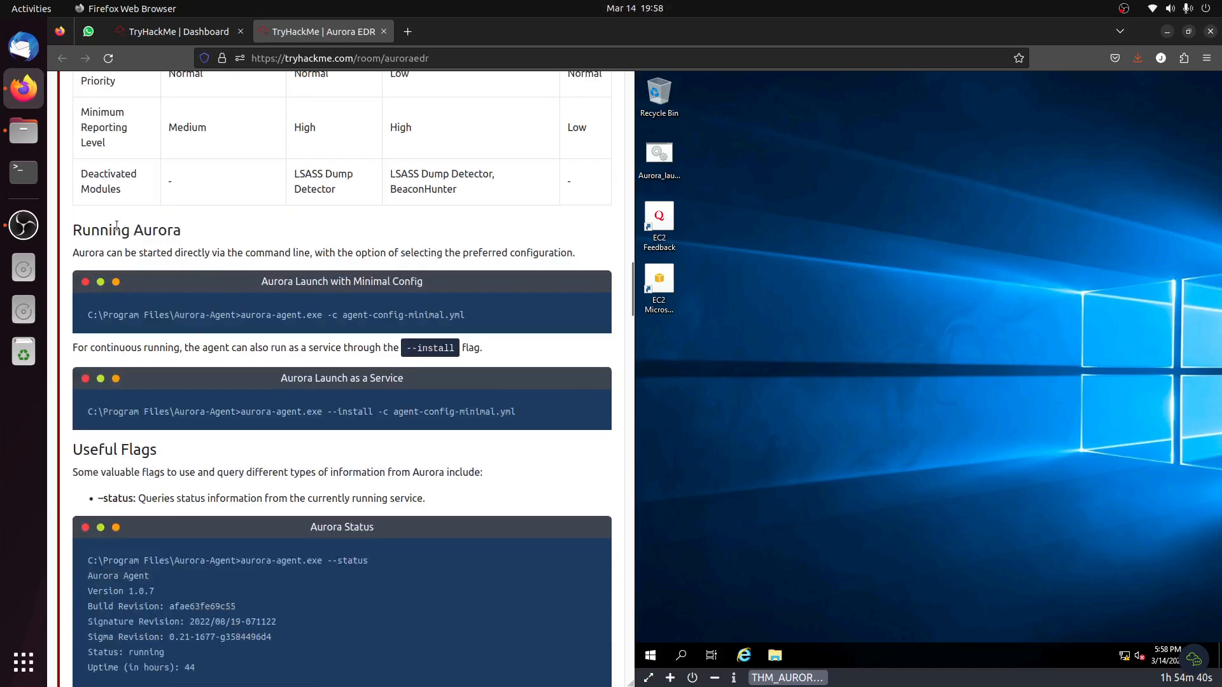
scroll(229, 423, down, 1)
scroll(228, 426, down, 4)
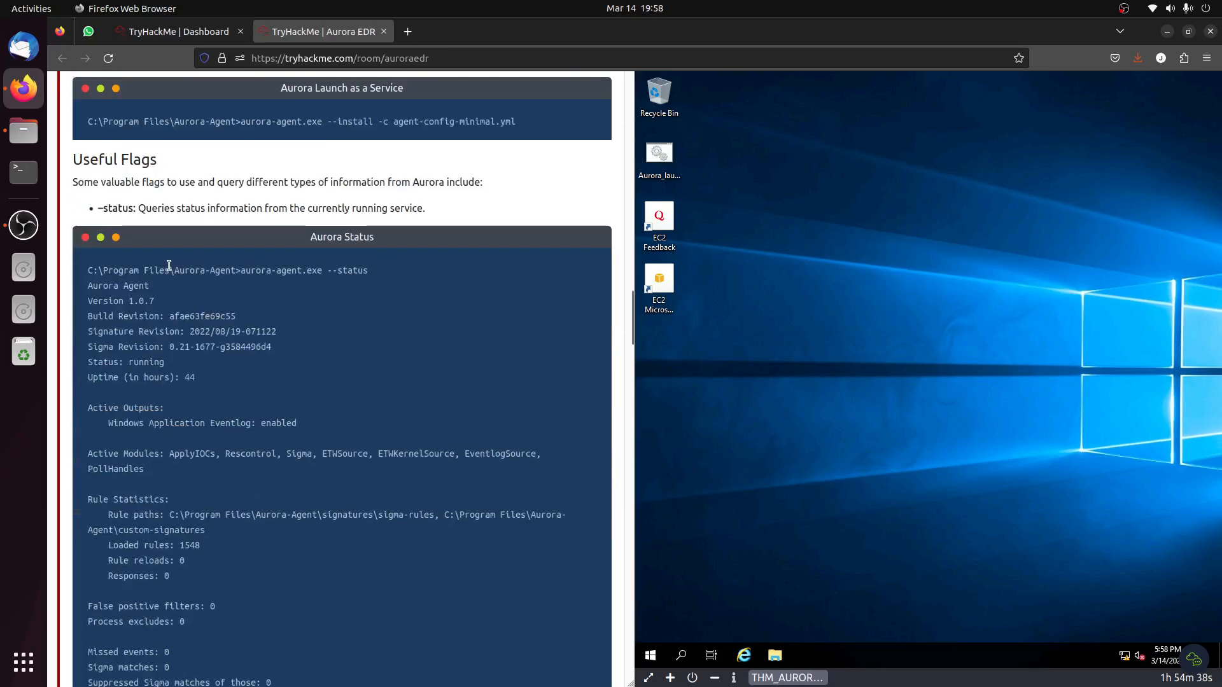
drag(89, 270, 244, 500)
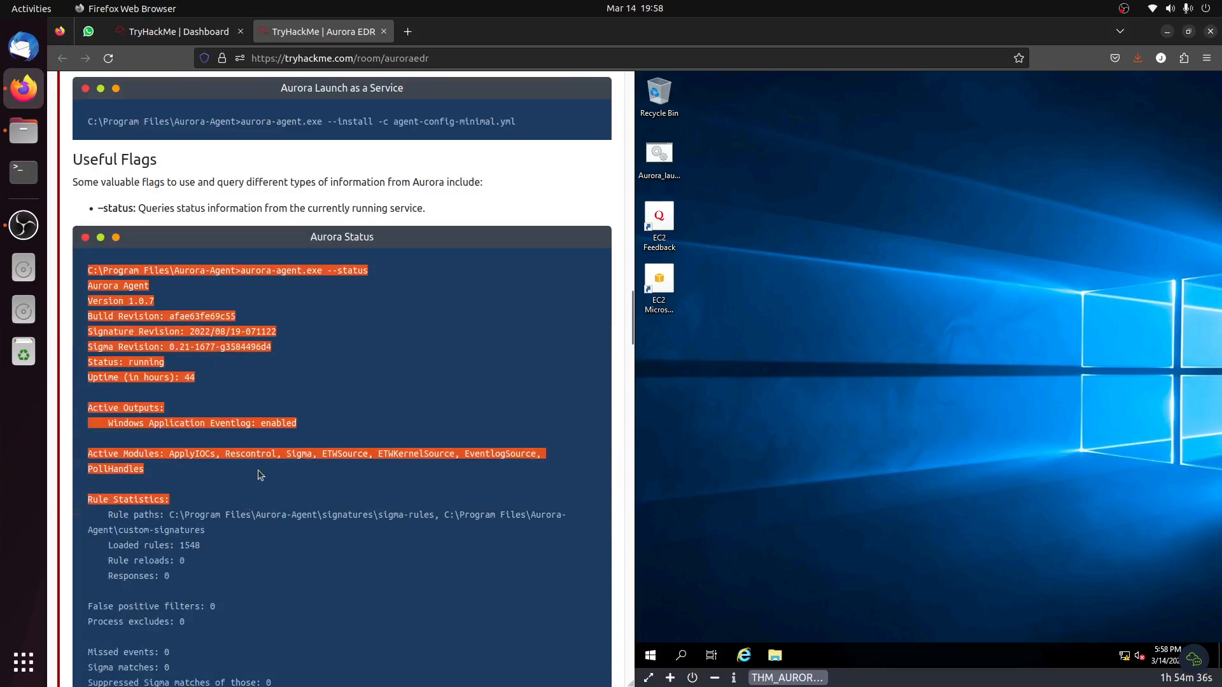
scroll(260, 475, down, 5)
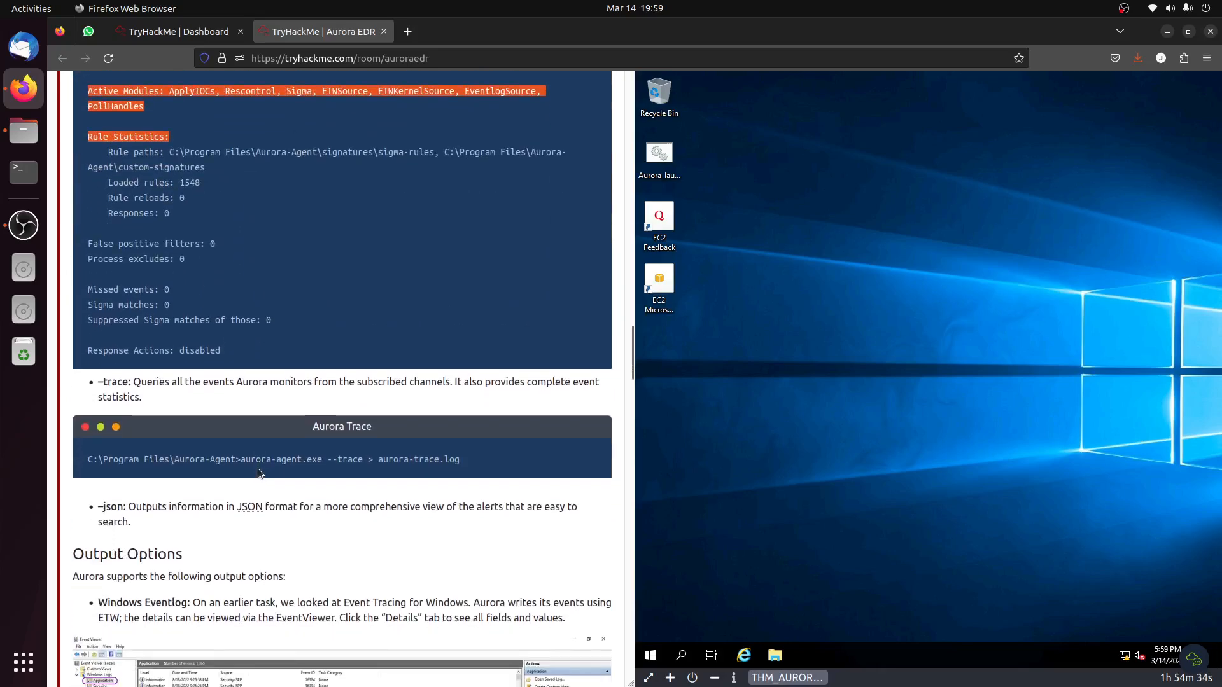
scroll(257, 468, down, 5)
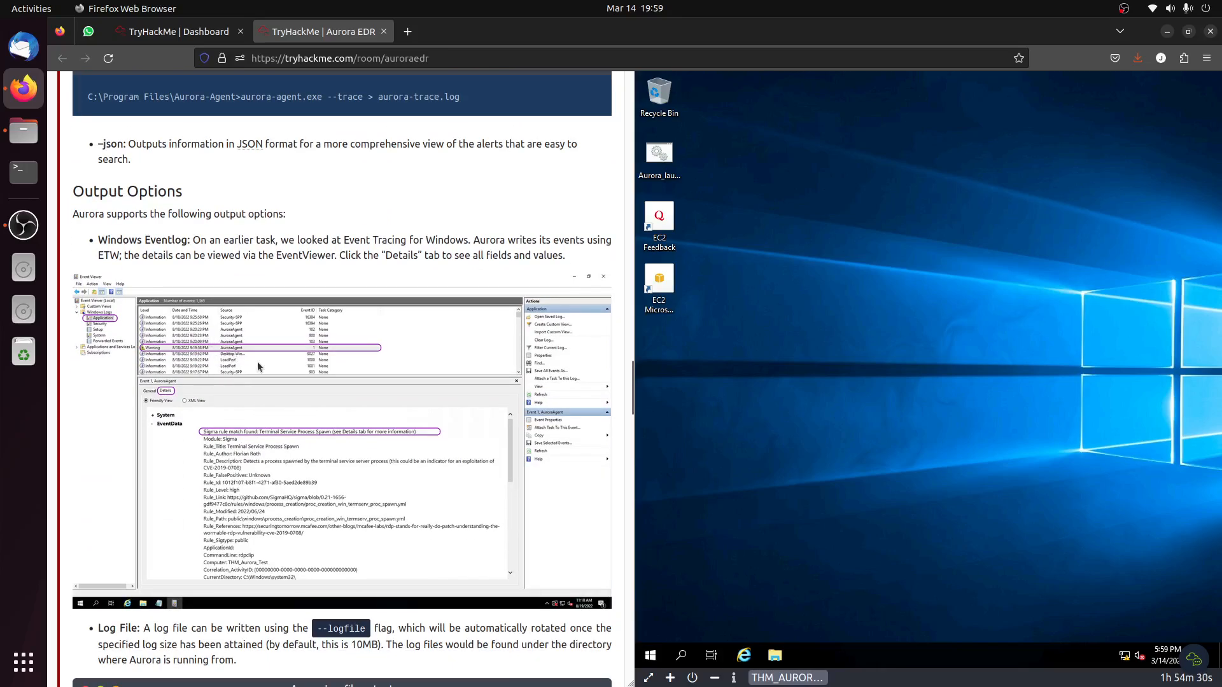
scroll(248, 373, down, 7)
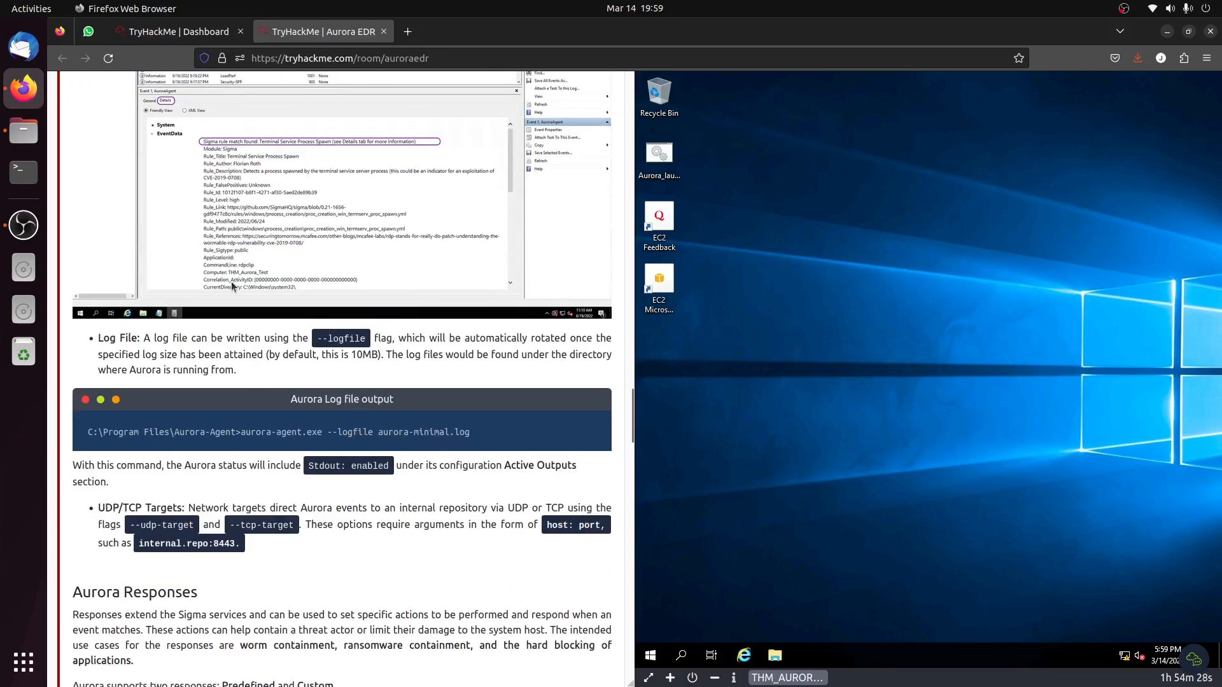
Read the Aurora responses, response examples and event ID tables, through to the Task 4 questions.
scroll(231, 290, up, 1)
scroll(232, 300, down, 11)
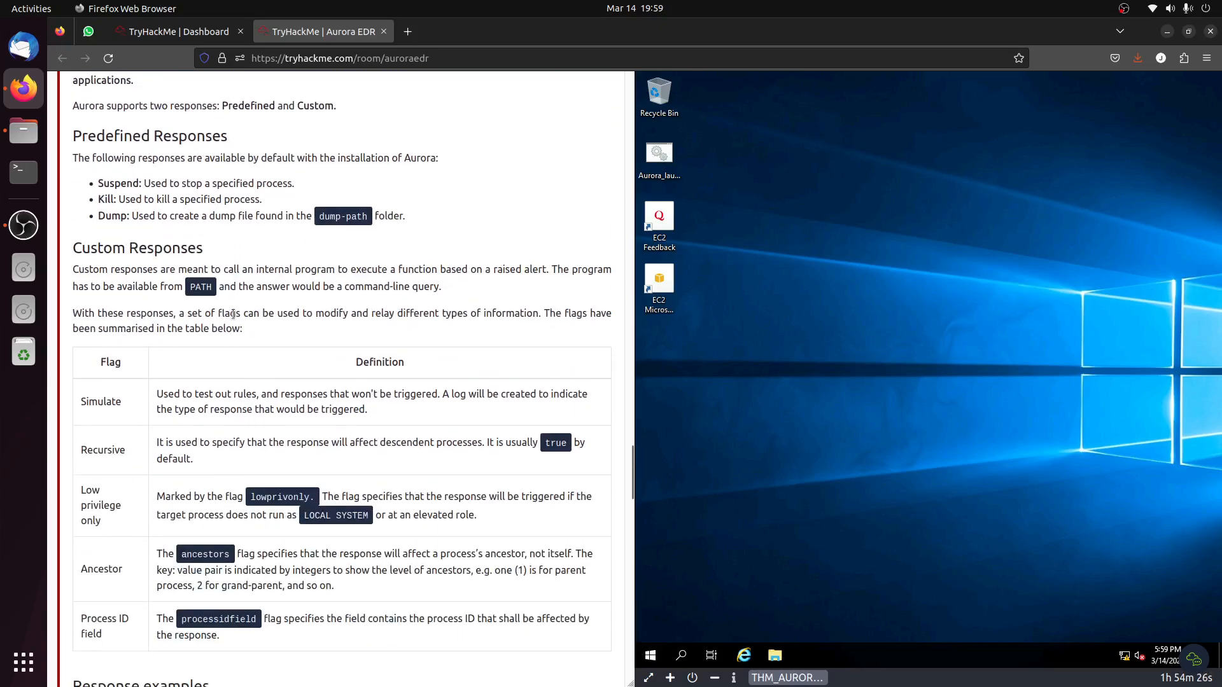
scroll(235, 318, down, 4)
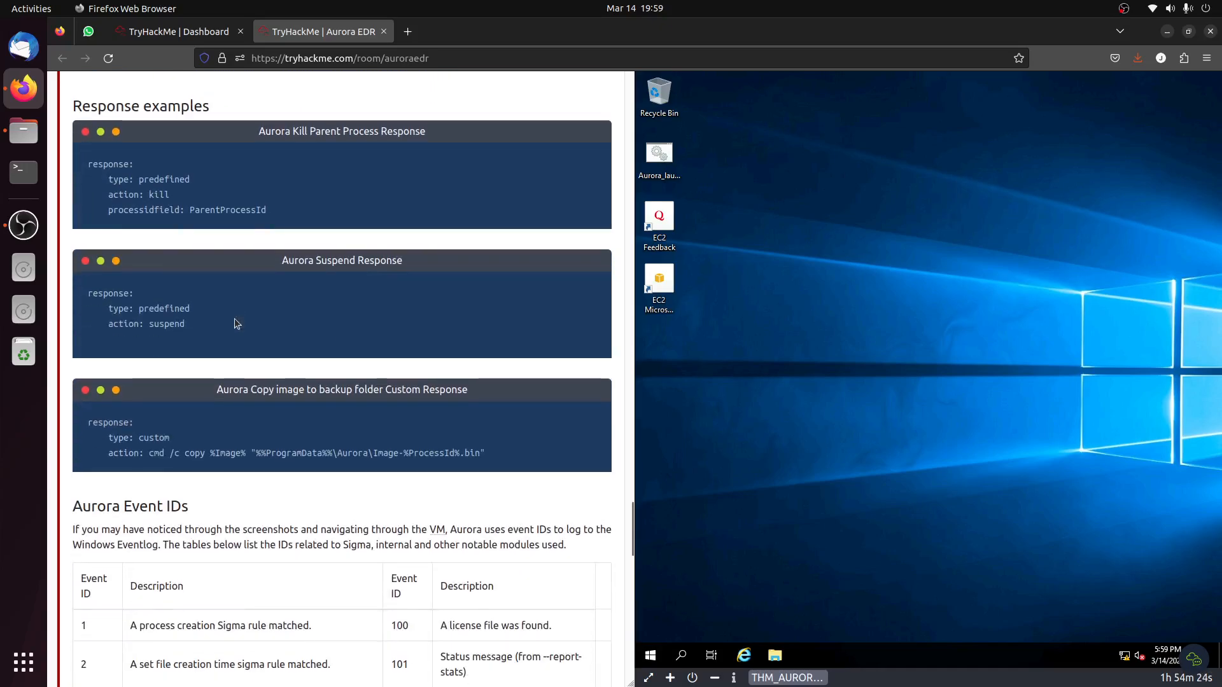
scroll(235, 319, down, 3)
scroll(236, 322, down, 8)
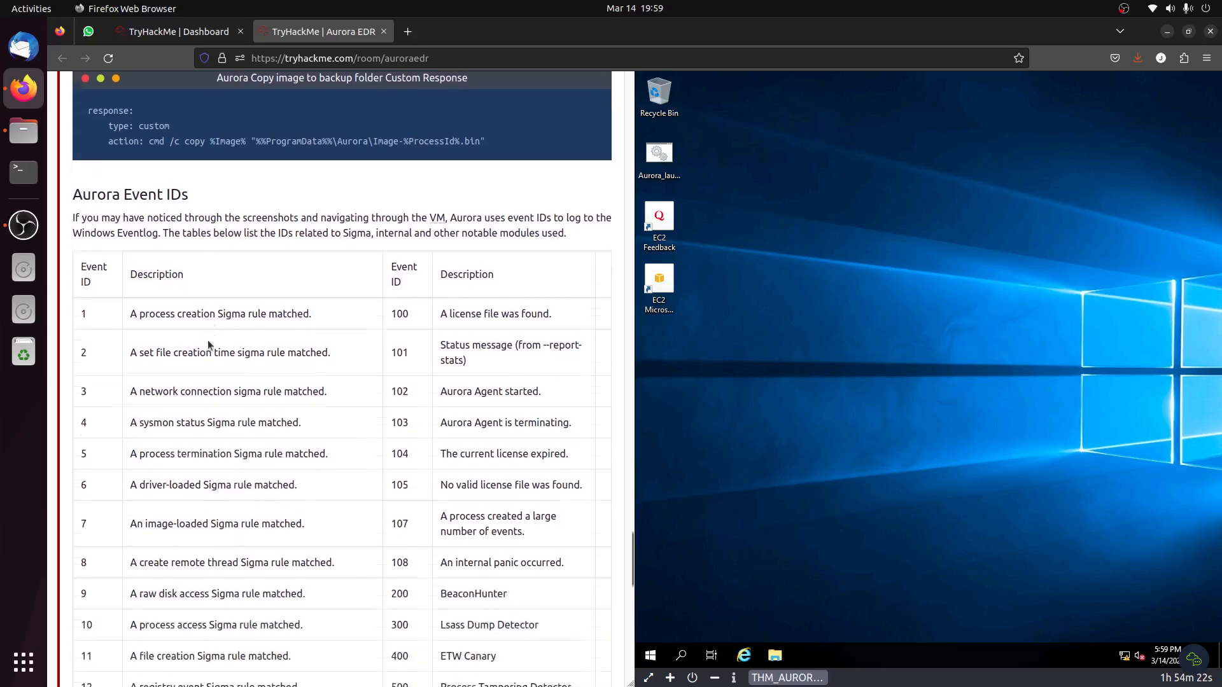
scroll(212, 346, down, 1)
scroll(211, 346, up, 10)
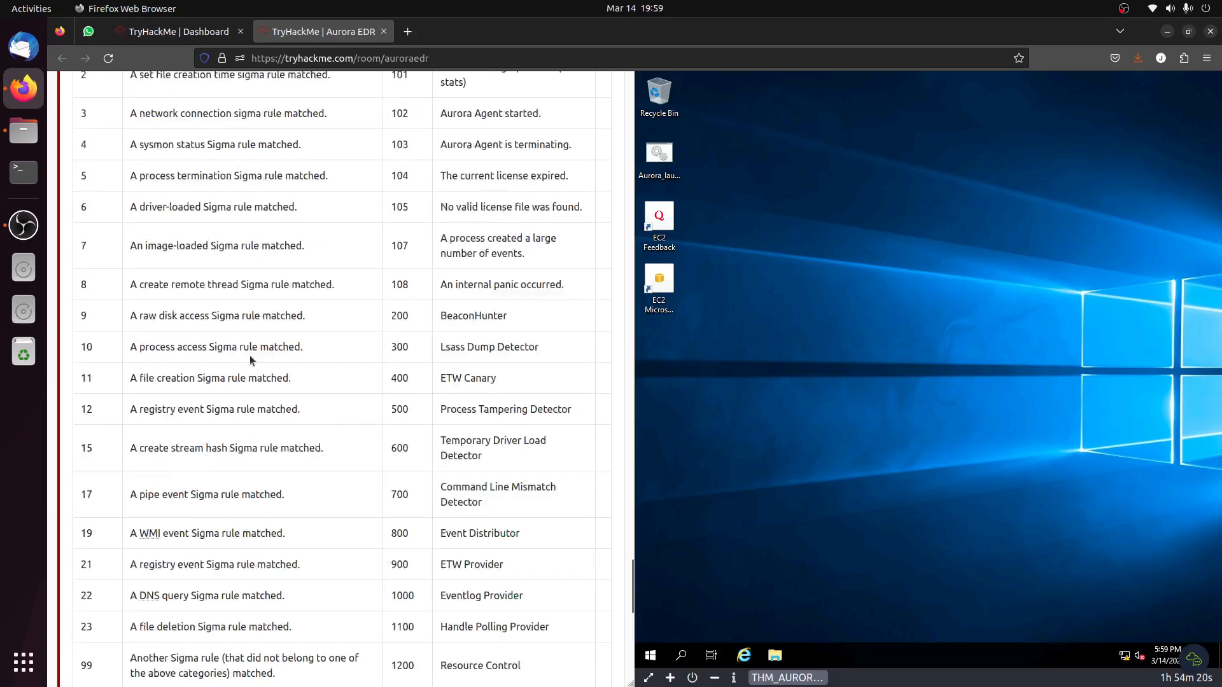
triple_click(170, 487)
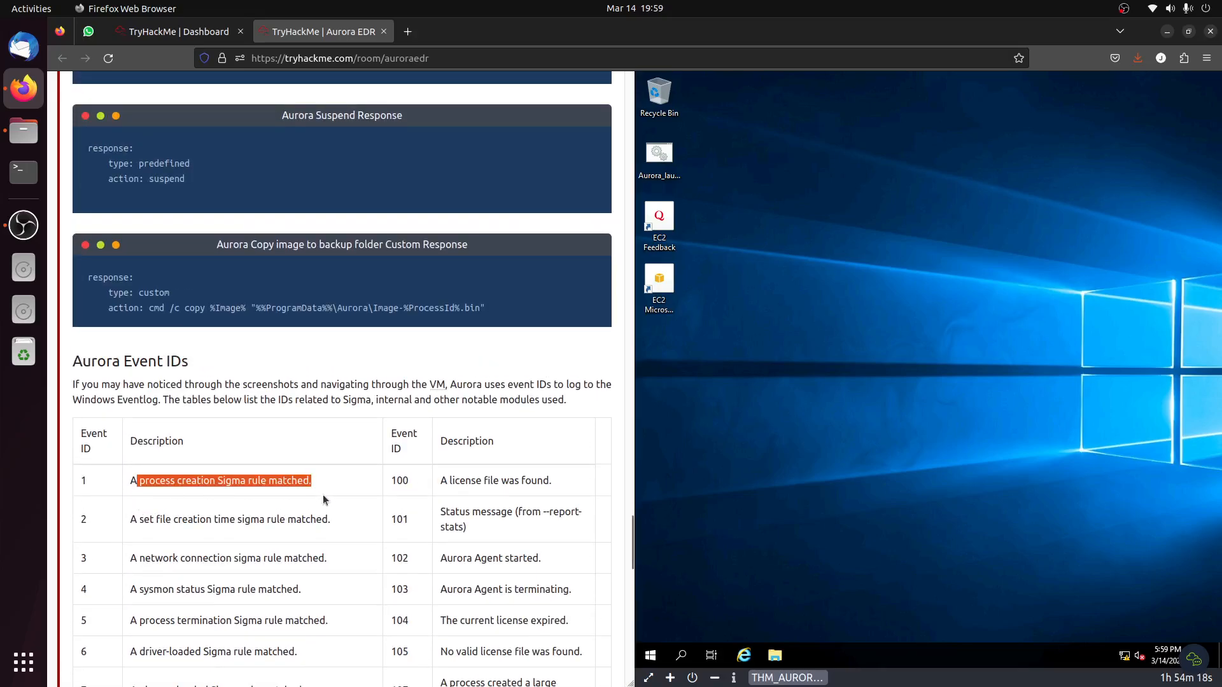
scroll(322, 495, down, 10)
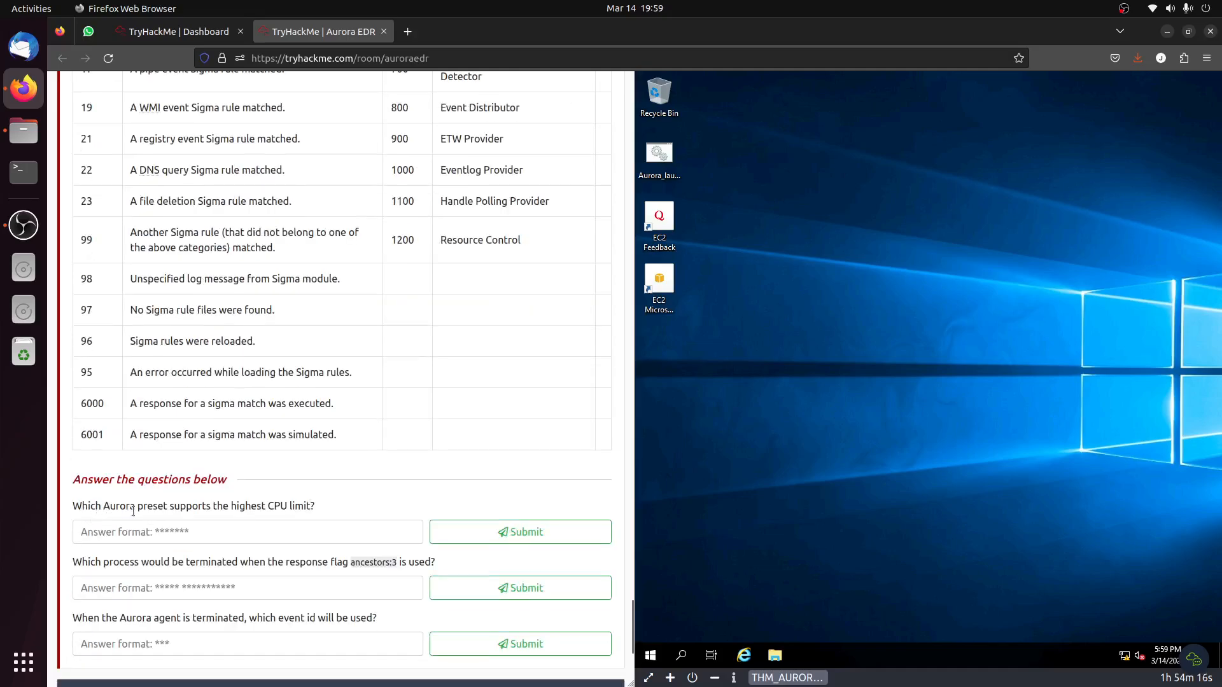
Find the preset with the highest CPU limit in the Aurora Presets table and copy its name, "Intense".
scroll(318, 474, up, 20)
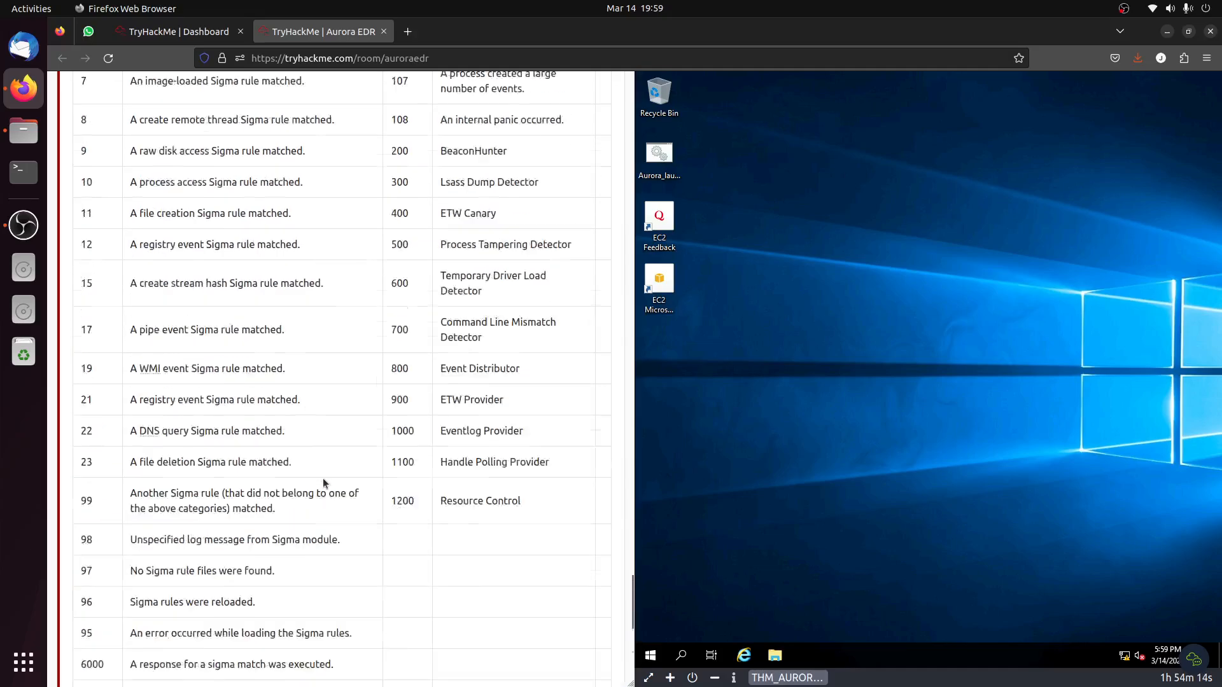
scroll(319, 474, up, 15)
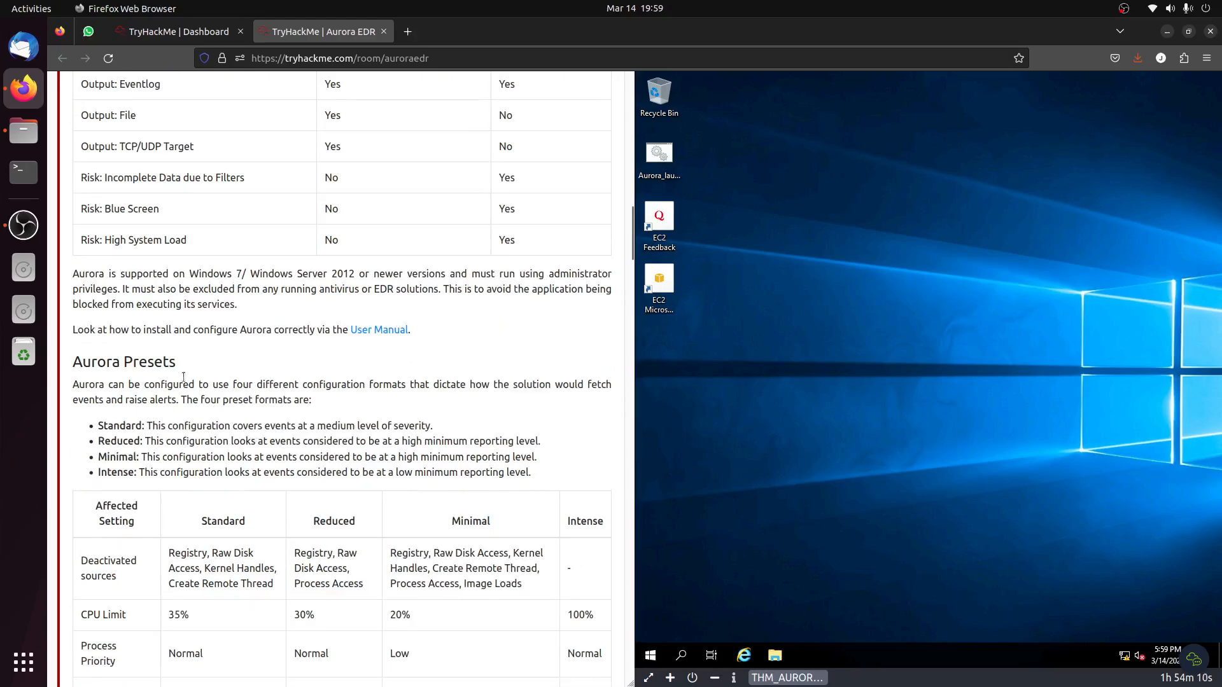
drag(107, 473, 265, 483)
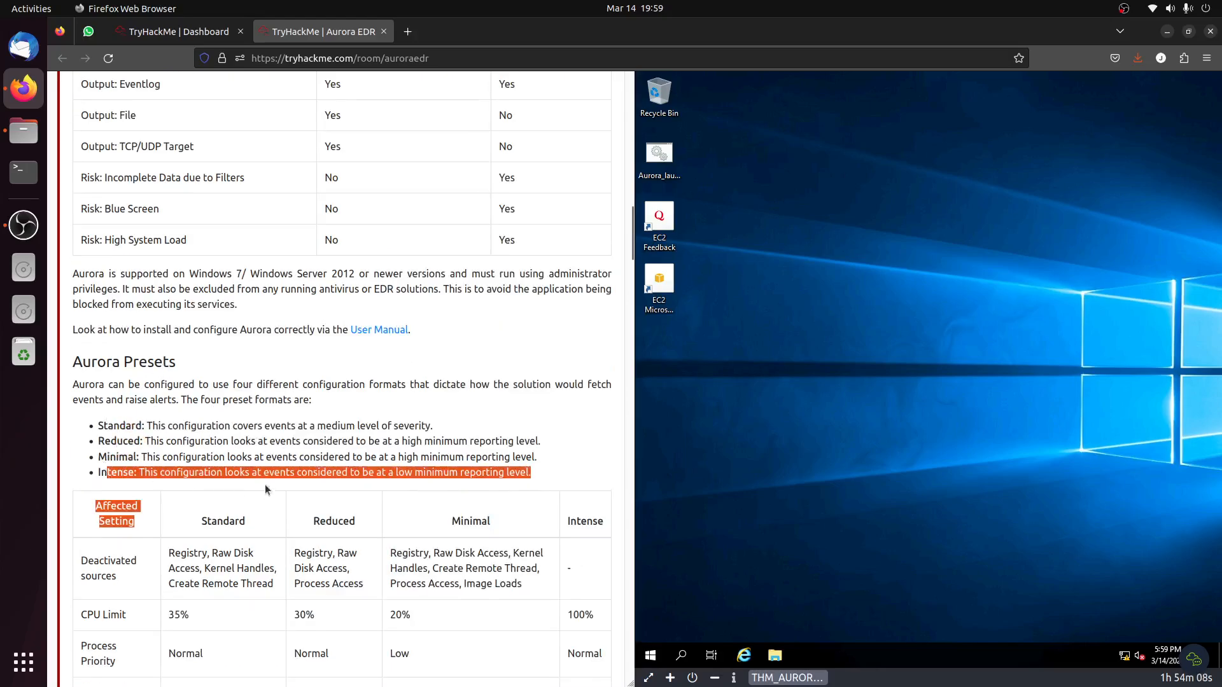
scroll(261, 477, down, 5)
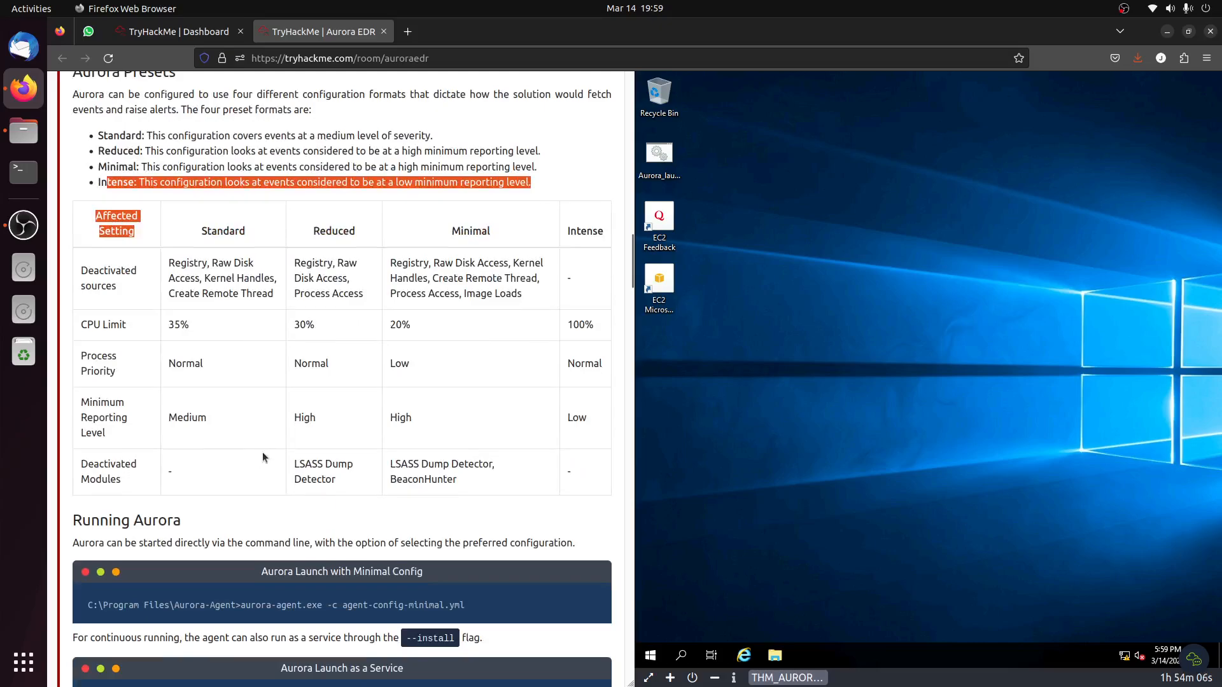
drag(594, 327, 562, 326)
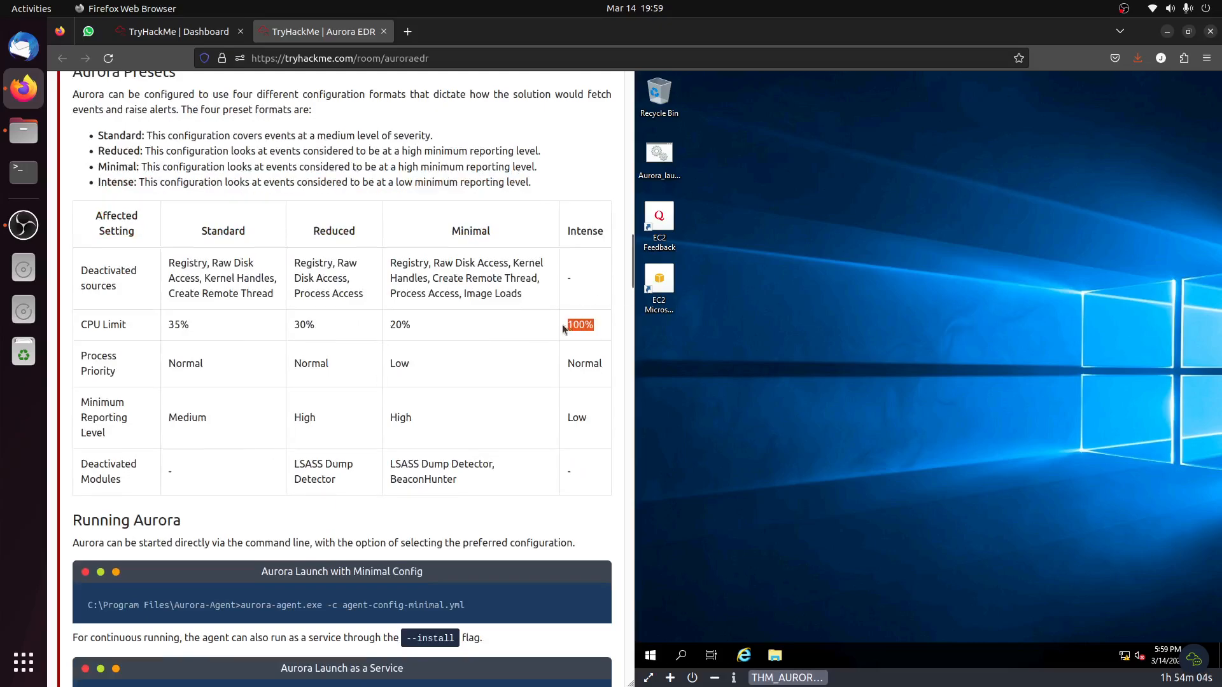
double_click(593, 238)
right_click(593, 239)
click(614, 248)
Submit "Intense" as the answer to which Aurora preset supports the highest CPU limit.
scroll(349, 451, down, 15)
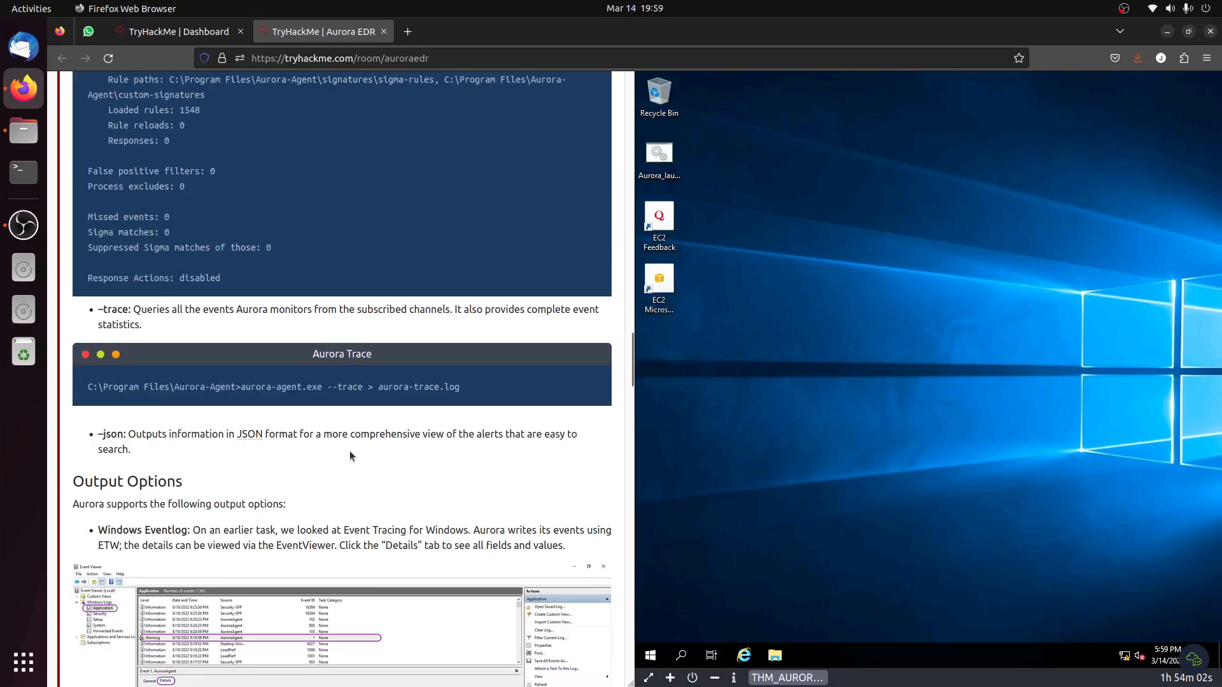
scroll(349, 450, down, 20)
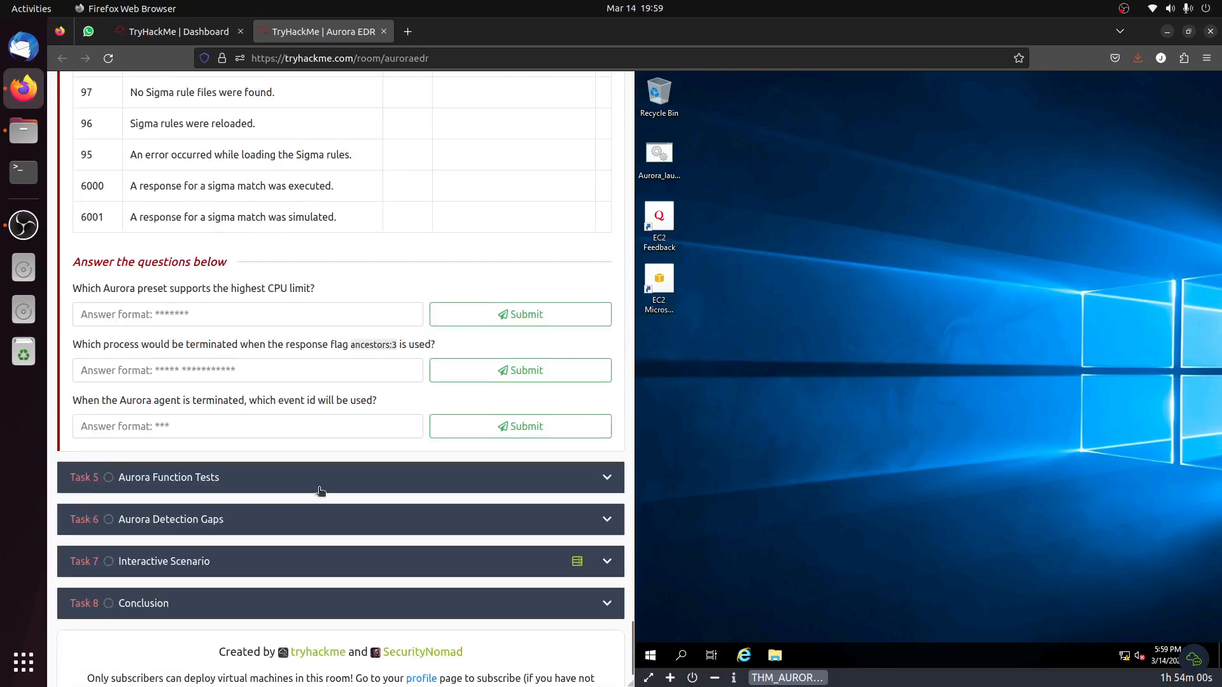
scroll(320, 491, down, 1)
click(194, 270)
right_click(194, 270)
click(263, 345)
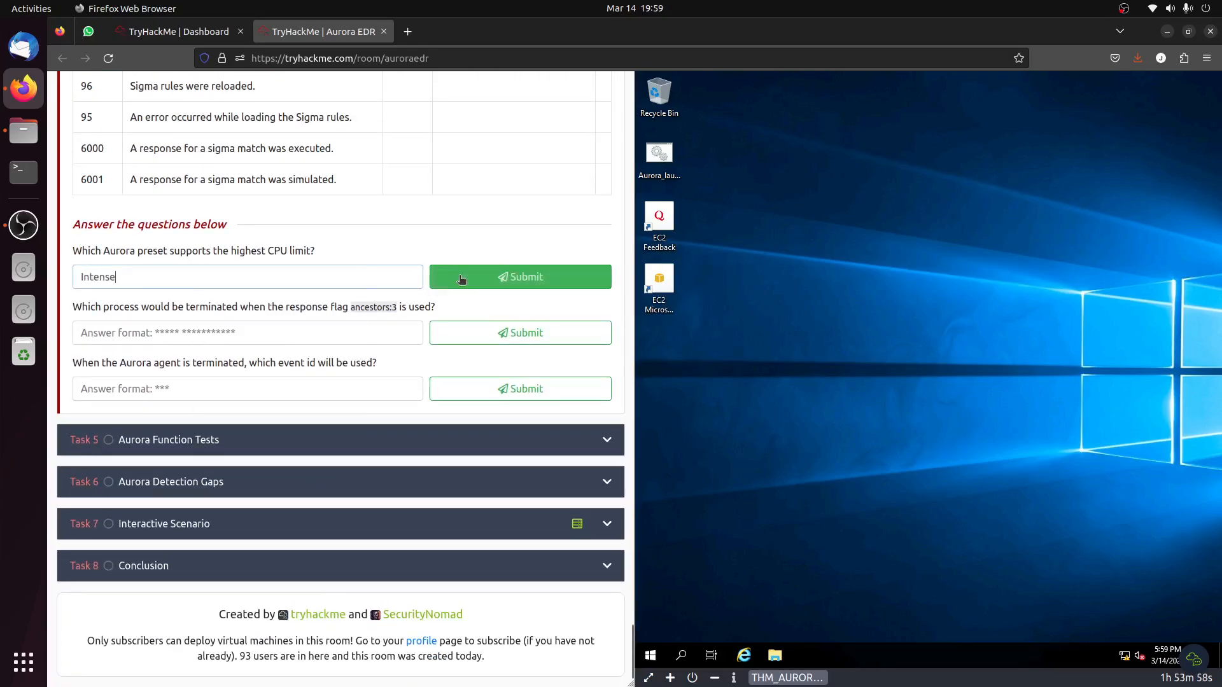
click(461, 279)
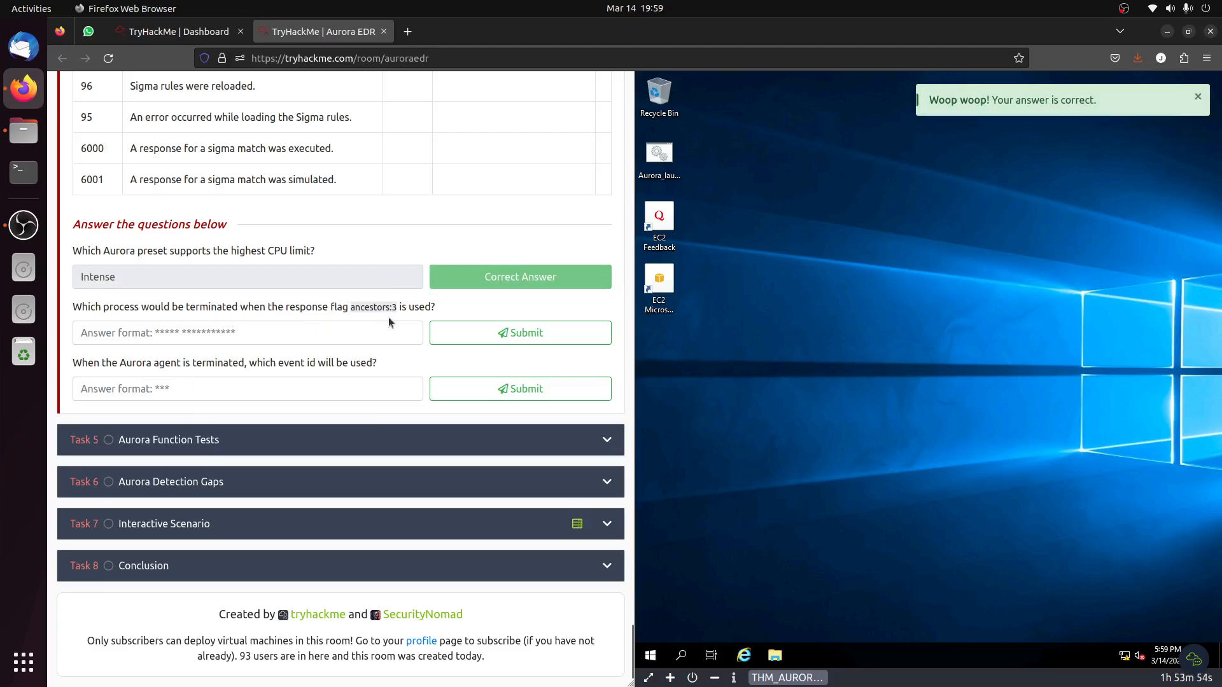
Review the Ancestor flag definition in the Aurora response flags table for the ancestors:3 question.
drag(400, 308, 350, 308)
scroll(372, 335, up, 20)
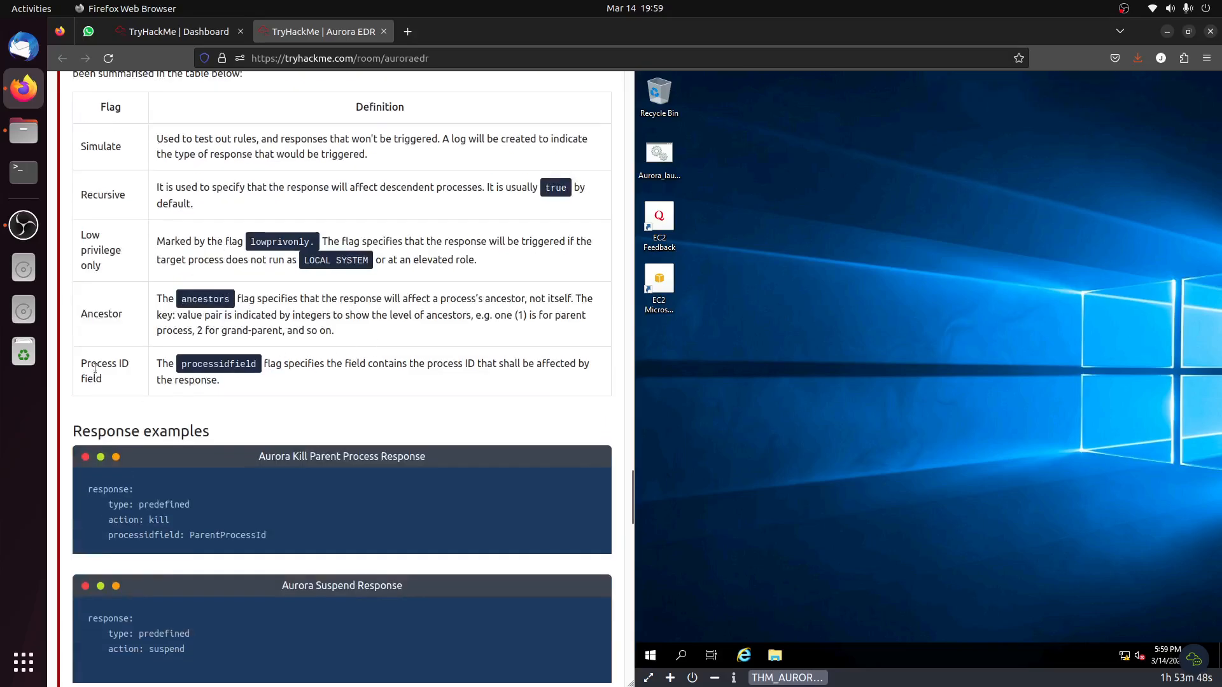
drag(88, 361, 121, 390)
click(131, 306)
drag(81, 318, 200, 316)
click(518, 316)
scroll(292, 364, down, 15)
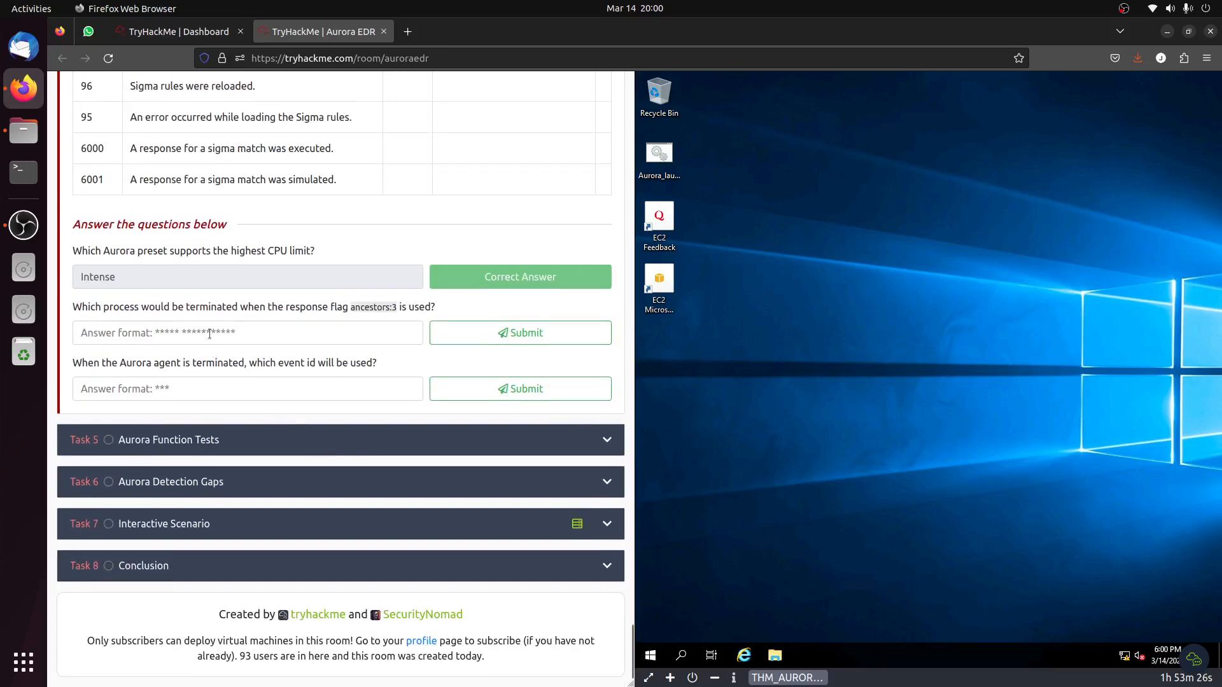
Submit "great grandparent" as the process terminated when the response flag ancestors:3 is used.
click(210, 334)
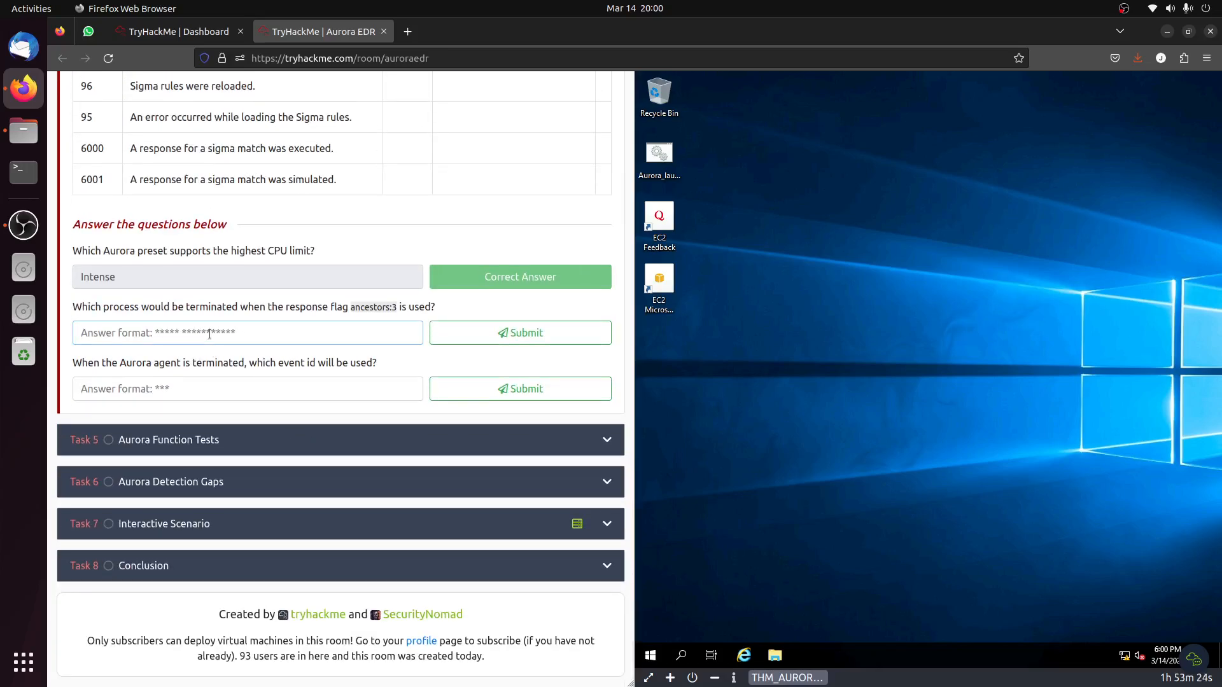
text(grea)
text(t grandpranet)
key(BackSpace)
key(BackSpace)
key(BackSpace)
key(BackSpace)
text(arent)
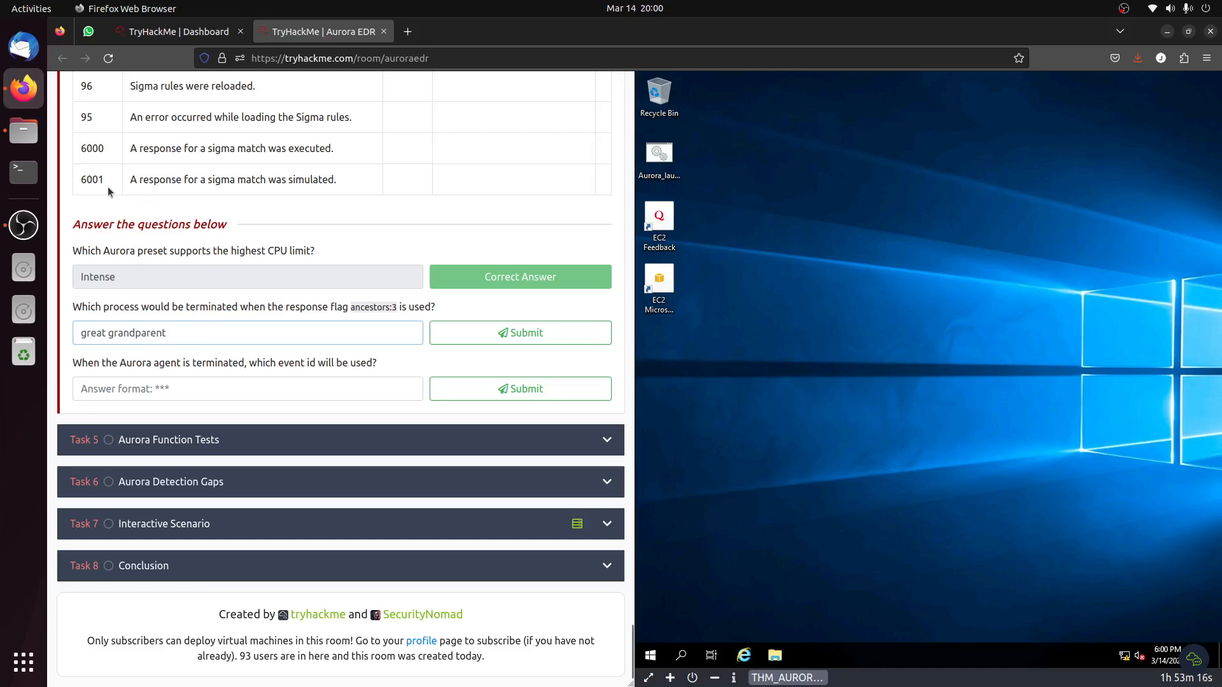
click(512, 333)
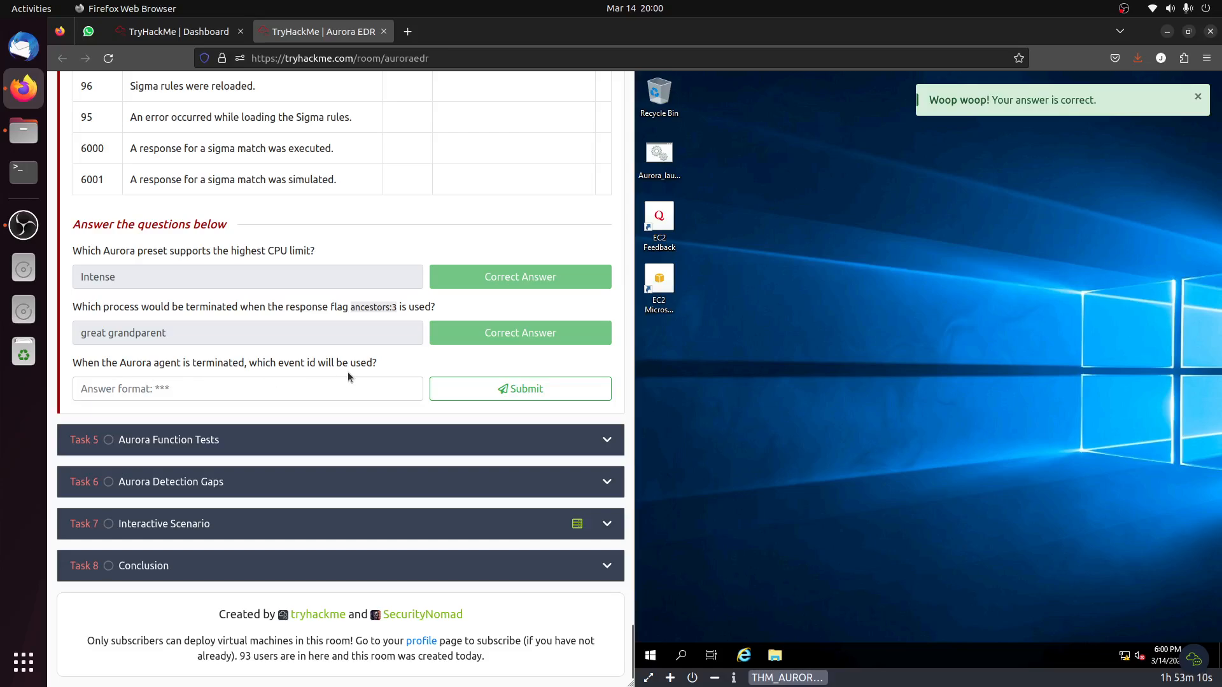
Find the "Aurora Agent is terminating" entry in the event ID table and copy its ID, 103.
drag(107, 364, 205, 364)
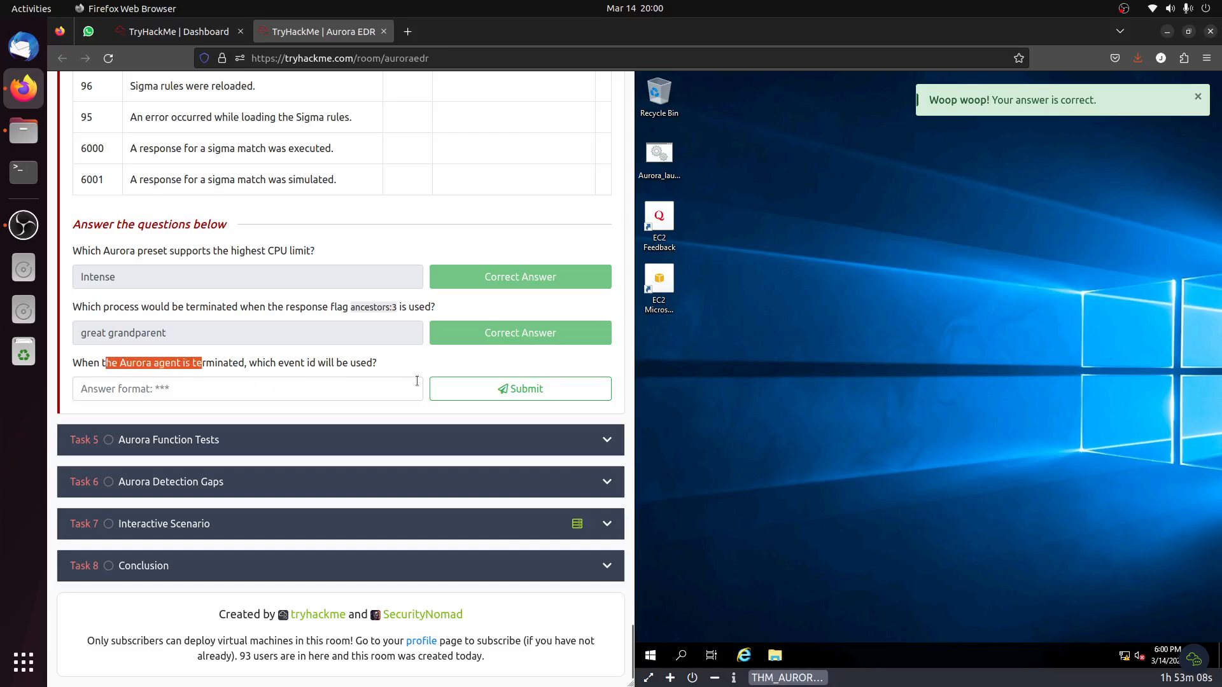
scroll(414, 379, up, 10)
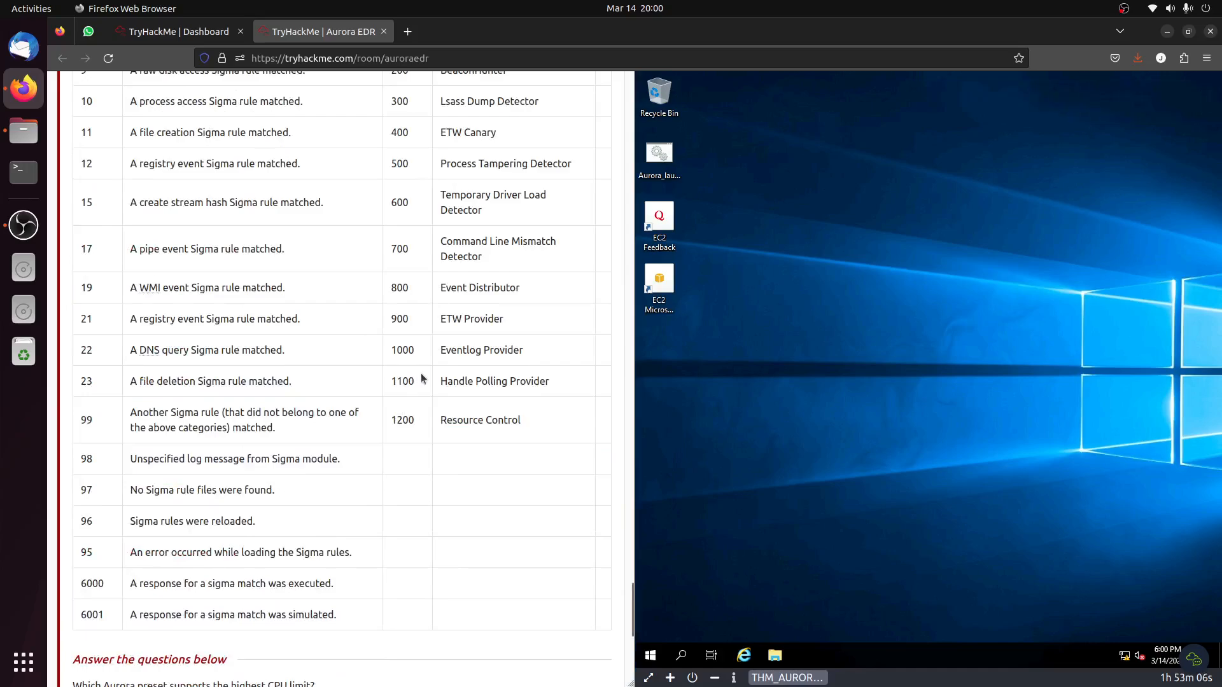
scroll(423, 379, up, 8)
scroll(162, 334, down, 6)
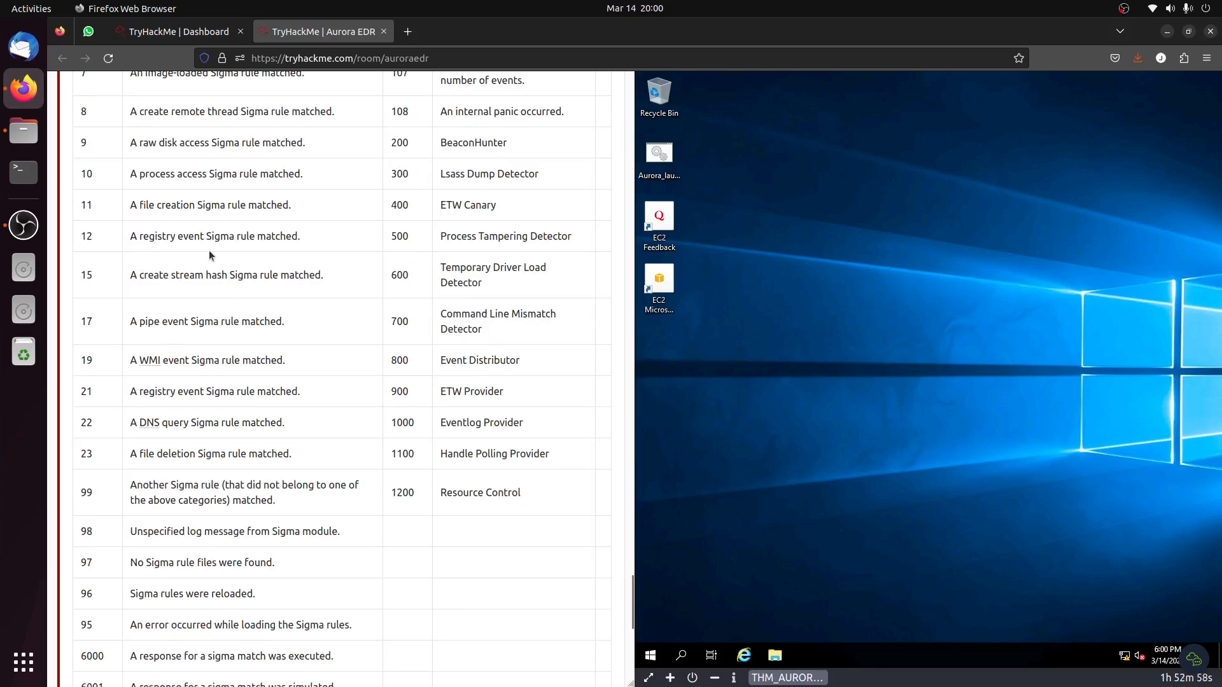
scroll(209, 255, down, 5)
scroll(210, 256, up, 11)
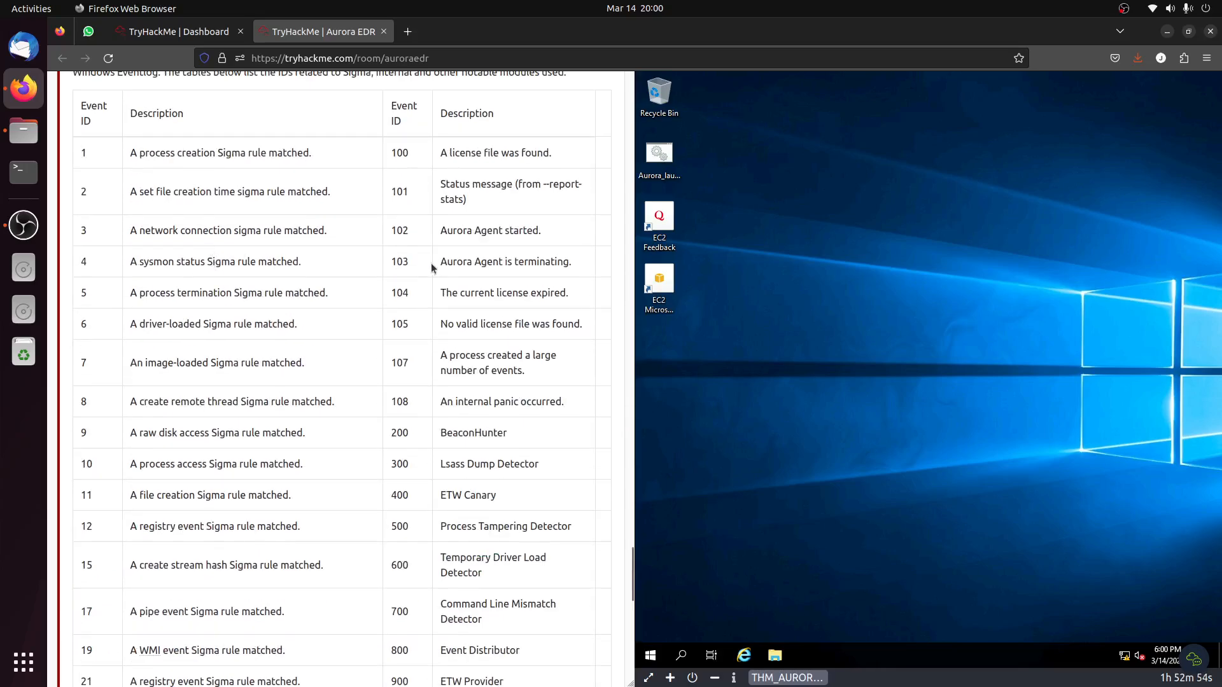
drag(431, 266, 579, 267)
double_click(400, 261)
right_click(405, 268)
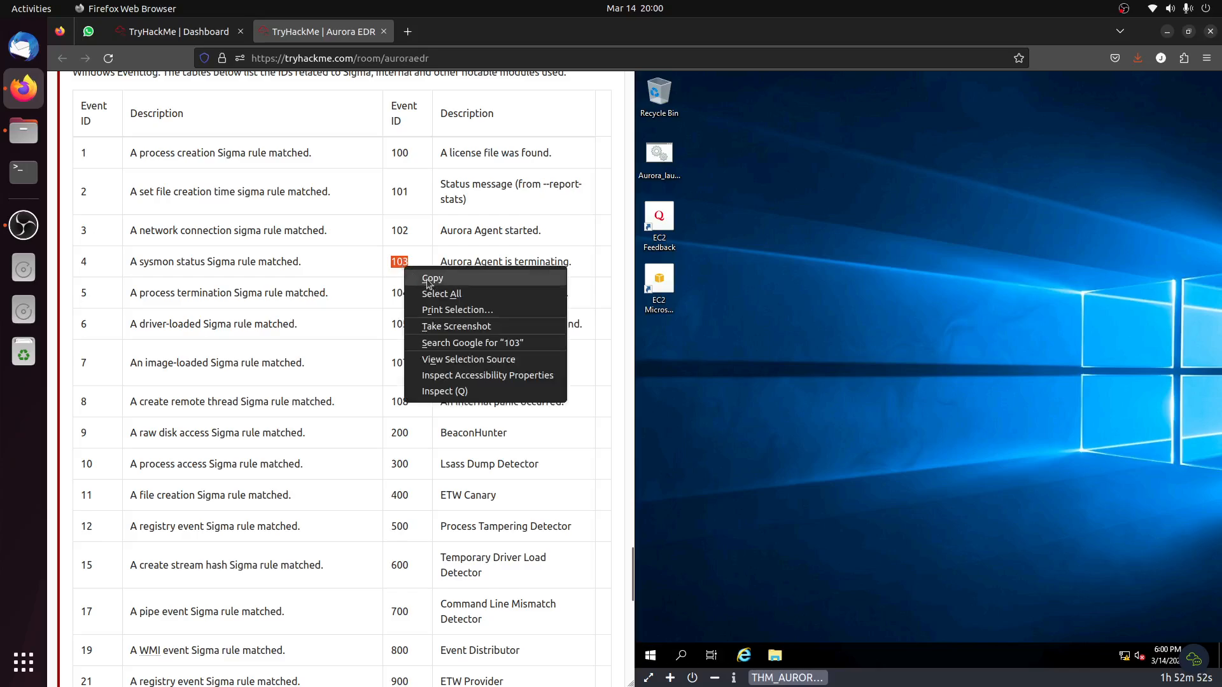
click(431, 279)
Submit 103 as the event ID used when the Aurora agent is terminated.
scroll(366, 335, down, 10)
right_click(159, 453)
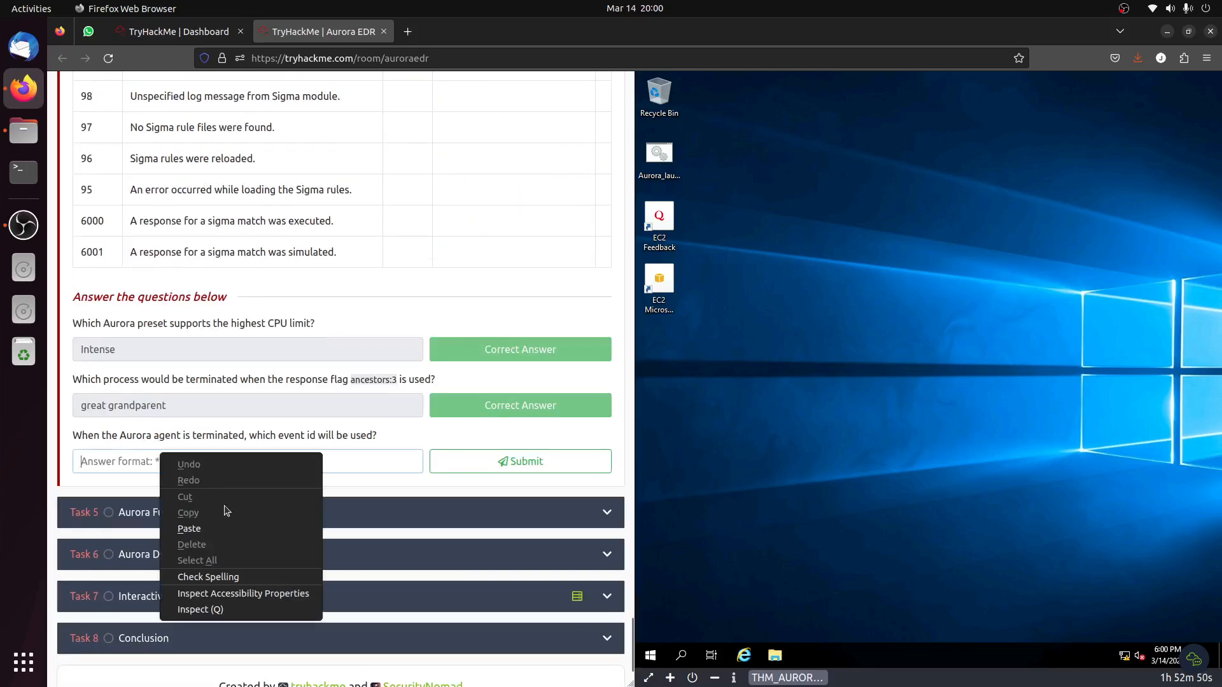
click(277, 523)
click(493, 463)
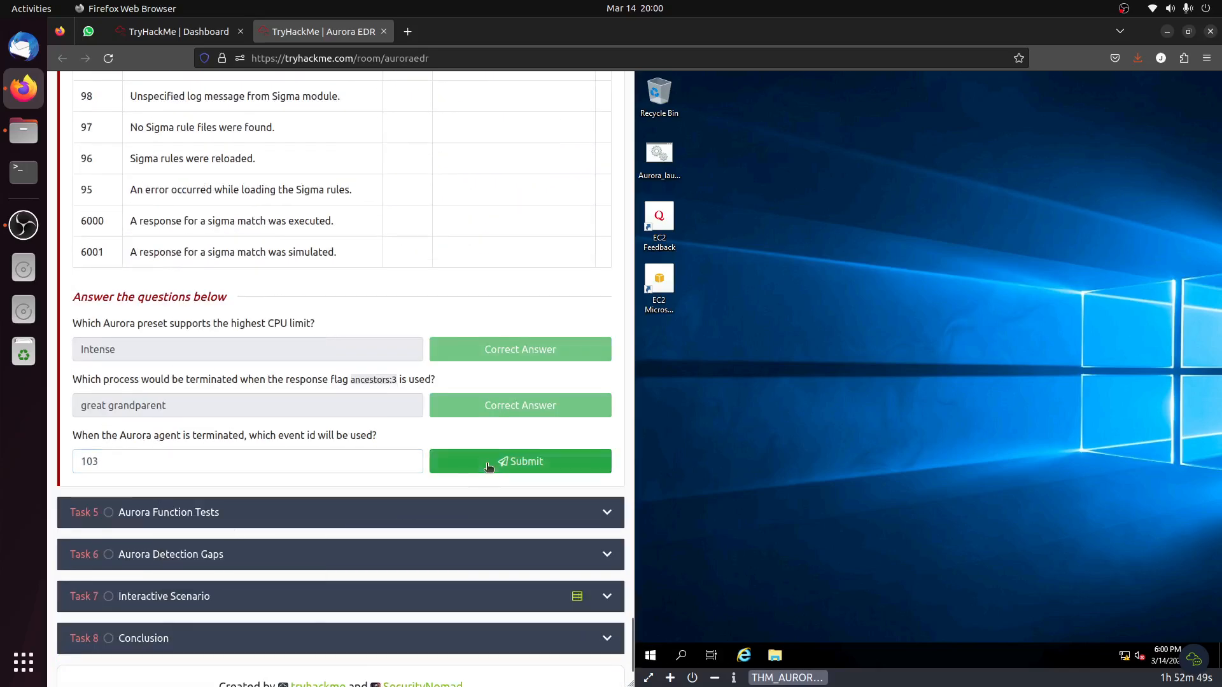
Open Task 5, Aurora Function Tests, read its Sigma matching examples and mark the task as completed.
click(220, 513)
scroll(253, 483, up, 2)
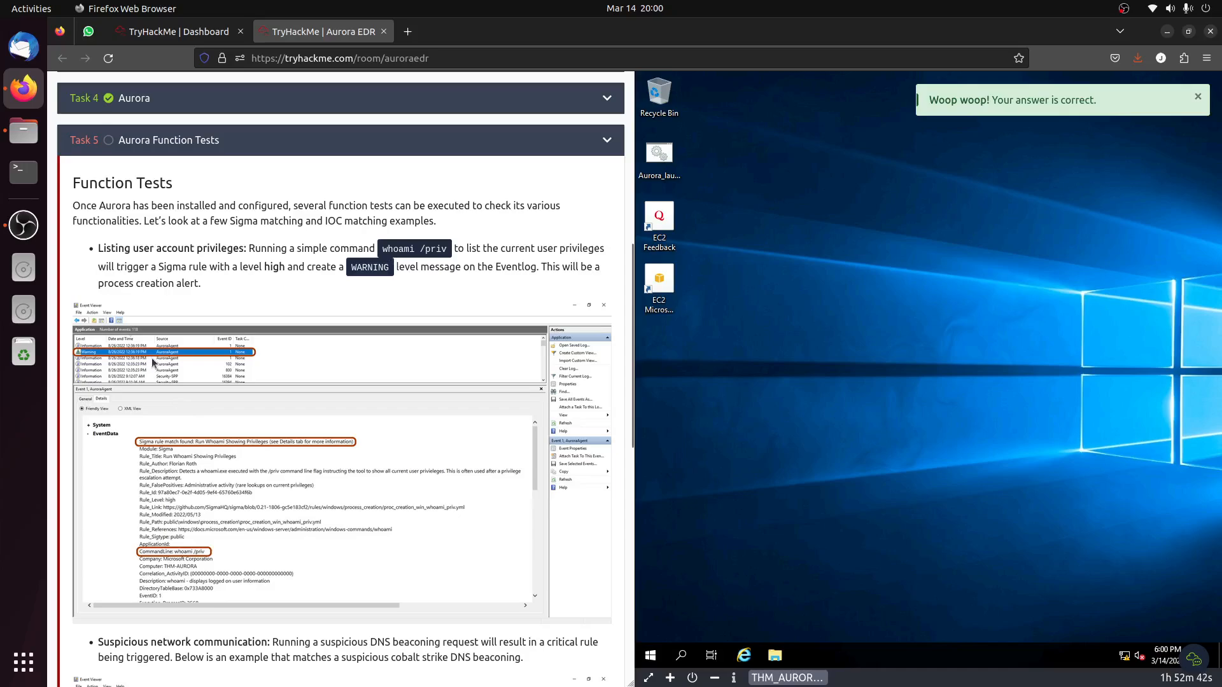
scroll(153, 369, down, 4)
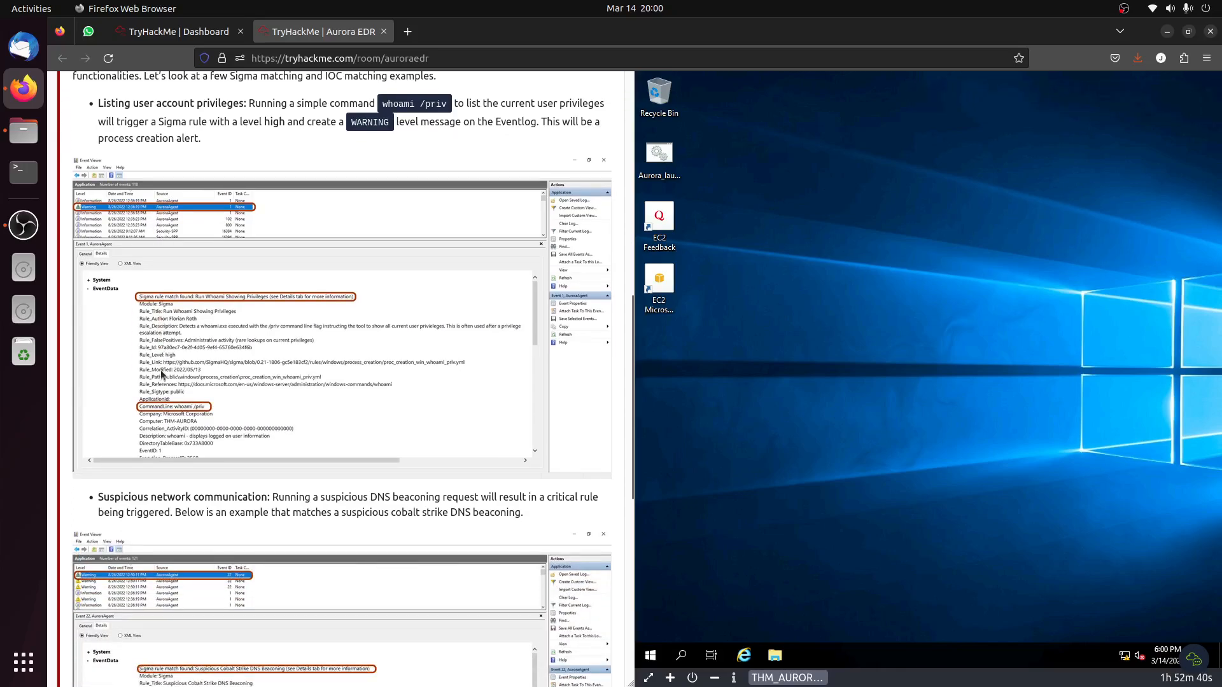
scroll(189, 375, down, 3)
scroll(189, 374, down, 3)
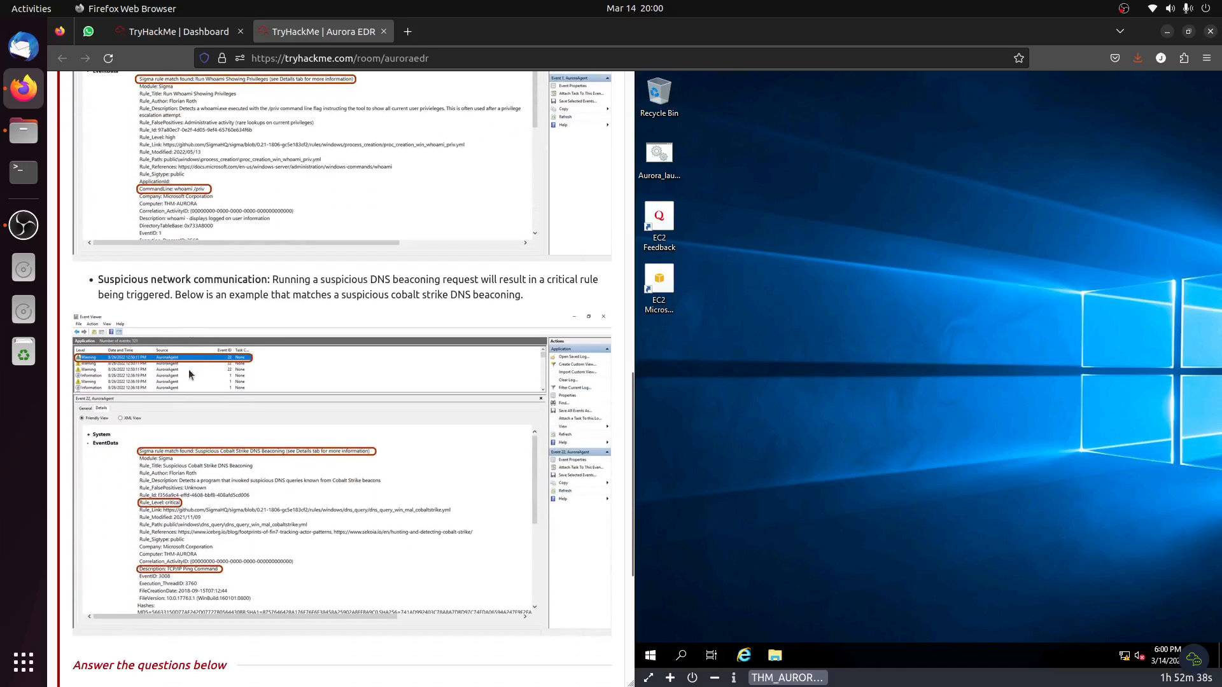
drag(162, 283, 434, 295)
scroll(438, 317, down, 6)
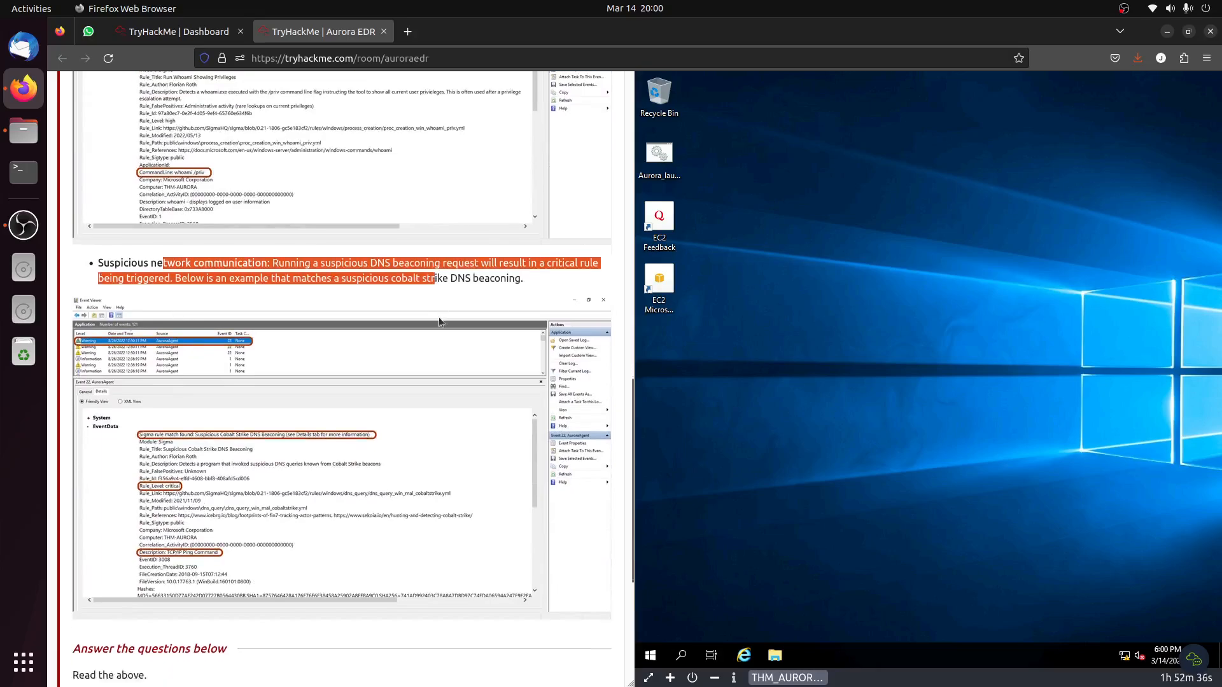
click(500, 500)
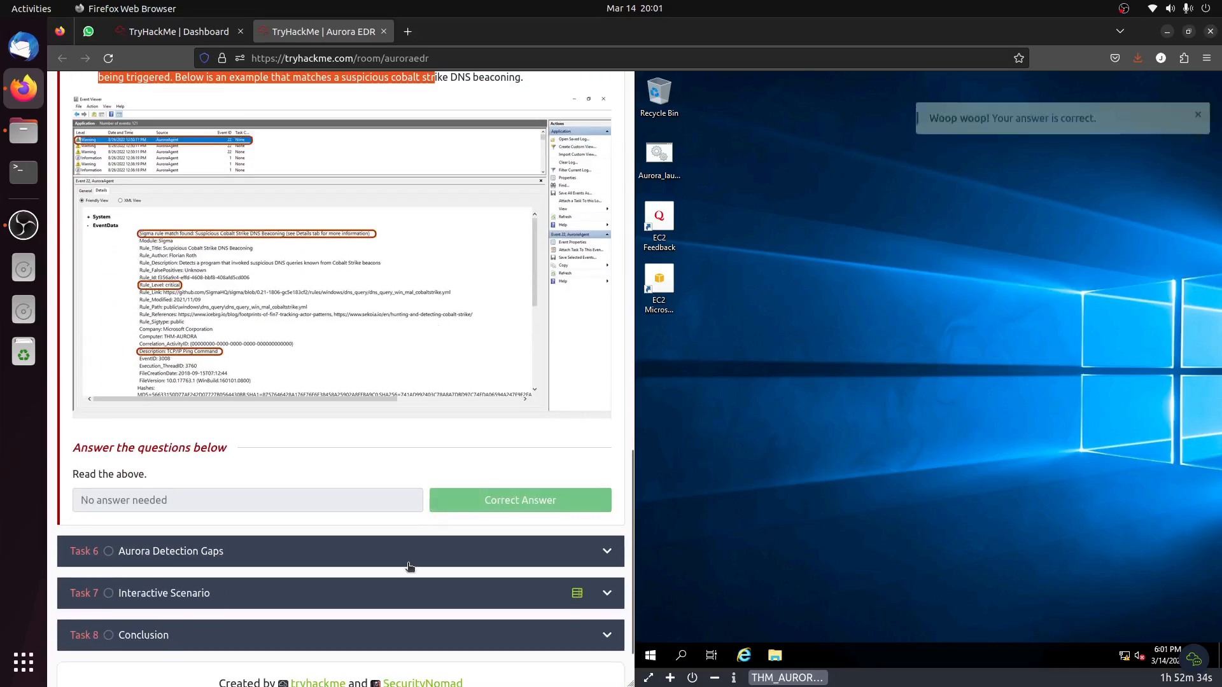
Read the detection gaps and their solutions in Task 6, Aurora Detection Gaps, and mark the task as completed.
scroll(321, 422, down, 8)
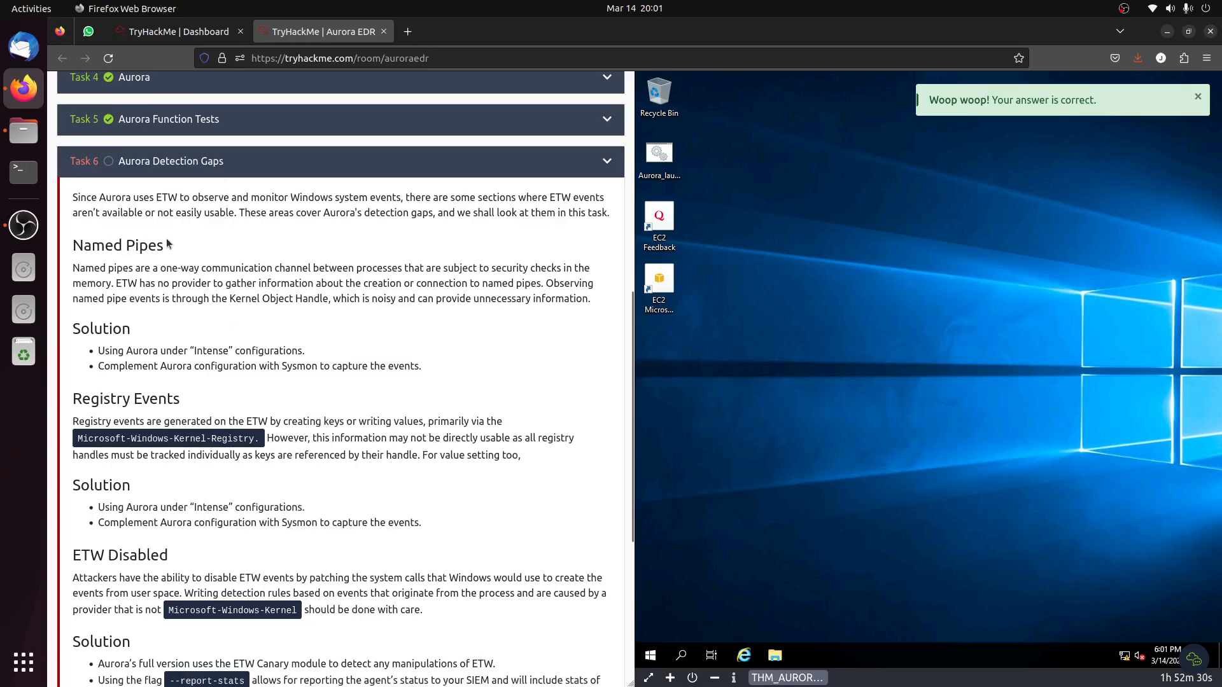
scroll(102, 354, down, 6)
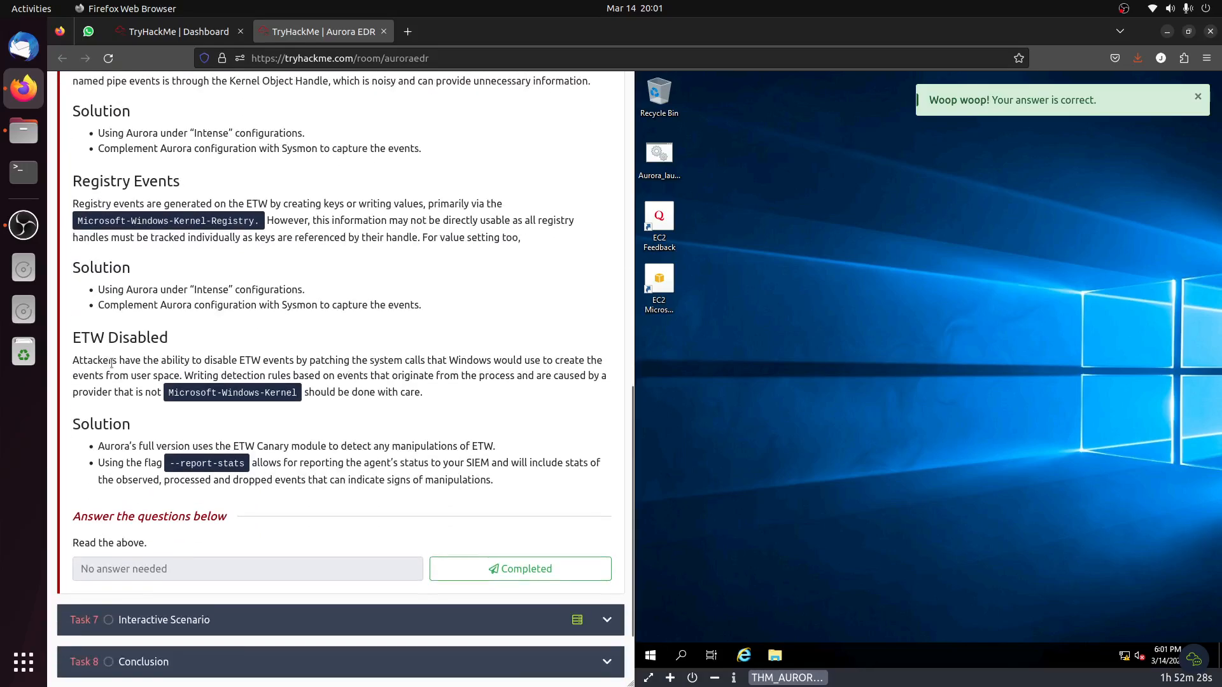
click(494, 563)
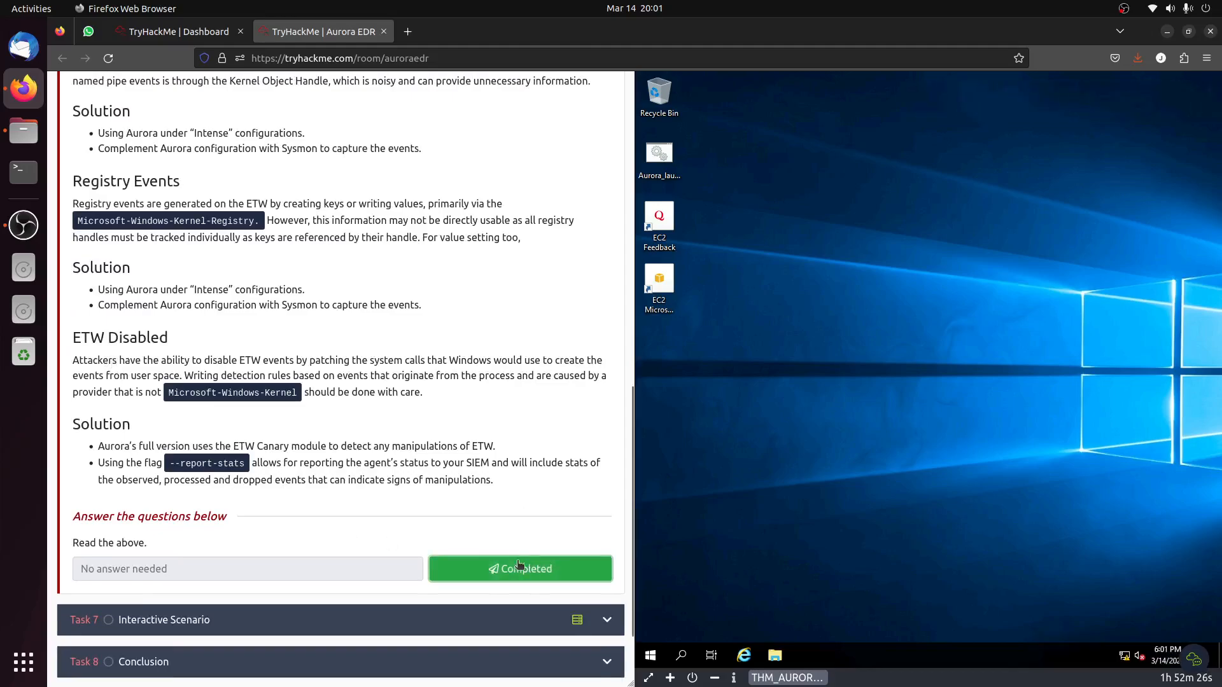
Open Task 7, Interactive Scenario, and review its introduction and RDP access information.
click(364, 612)
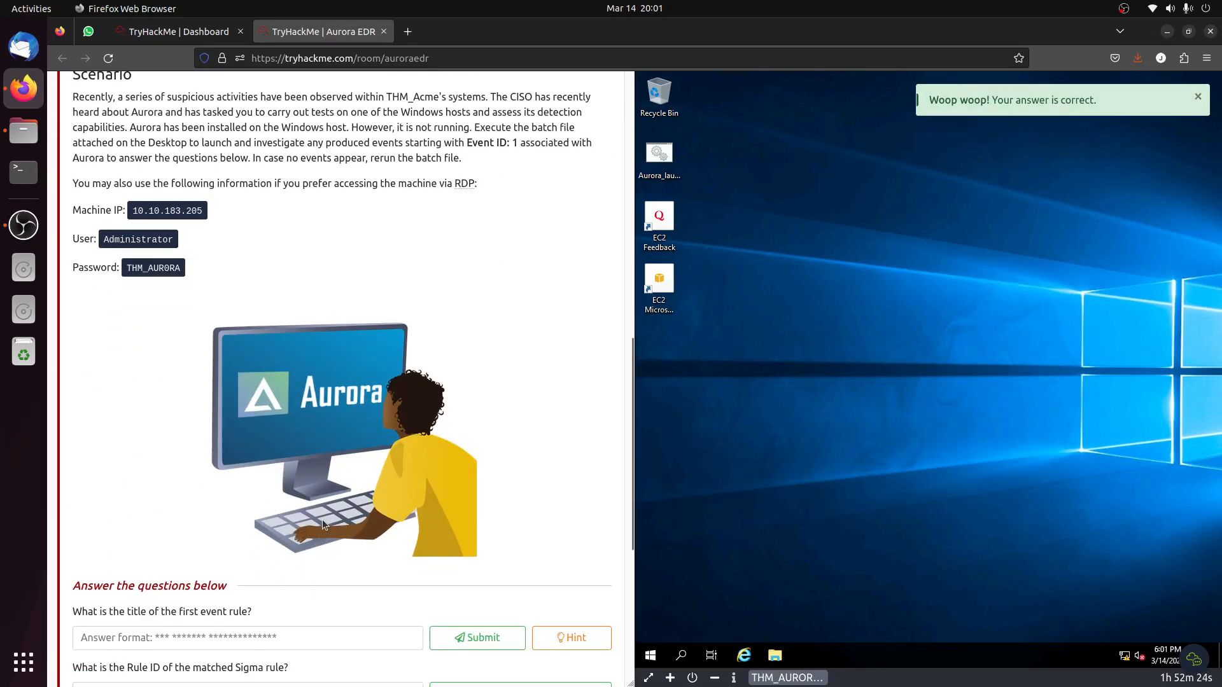
scroll(322, 520, up, 4)
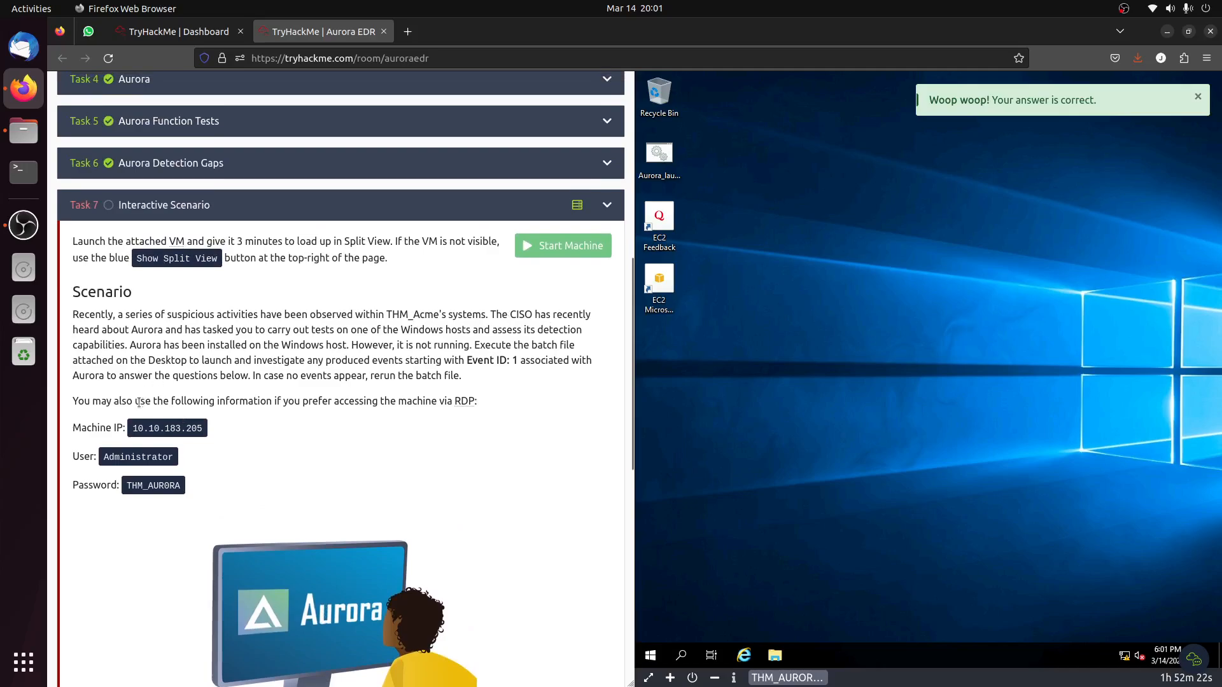
drag(141, 401, 316, 425)
click(317, 430)
Read the scenario's instructions on launching Aurora and run the Aurora launch batch file from the VM desktop.
scroll(244, 372, down, 2)
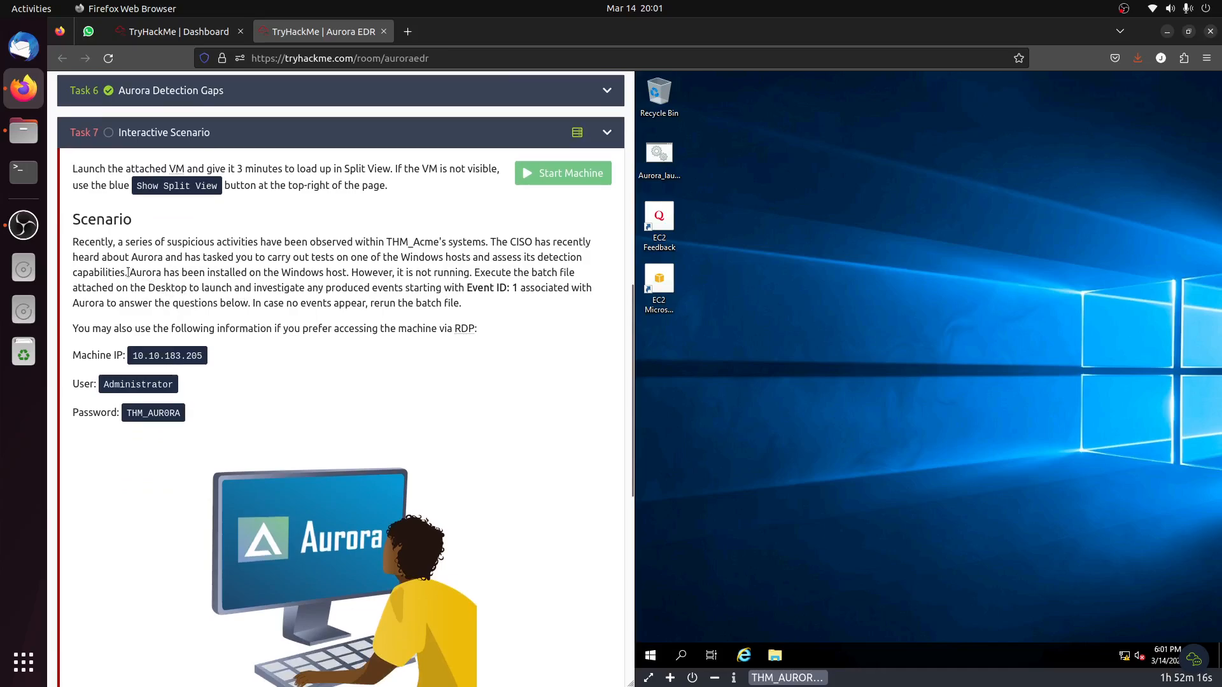
drag(130, 272, 446, 317)
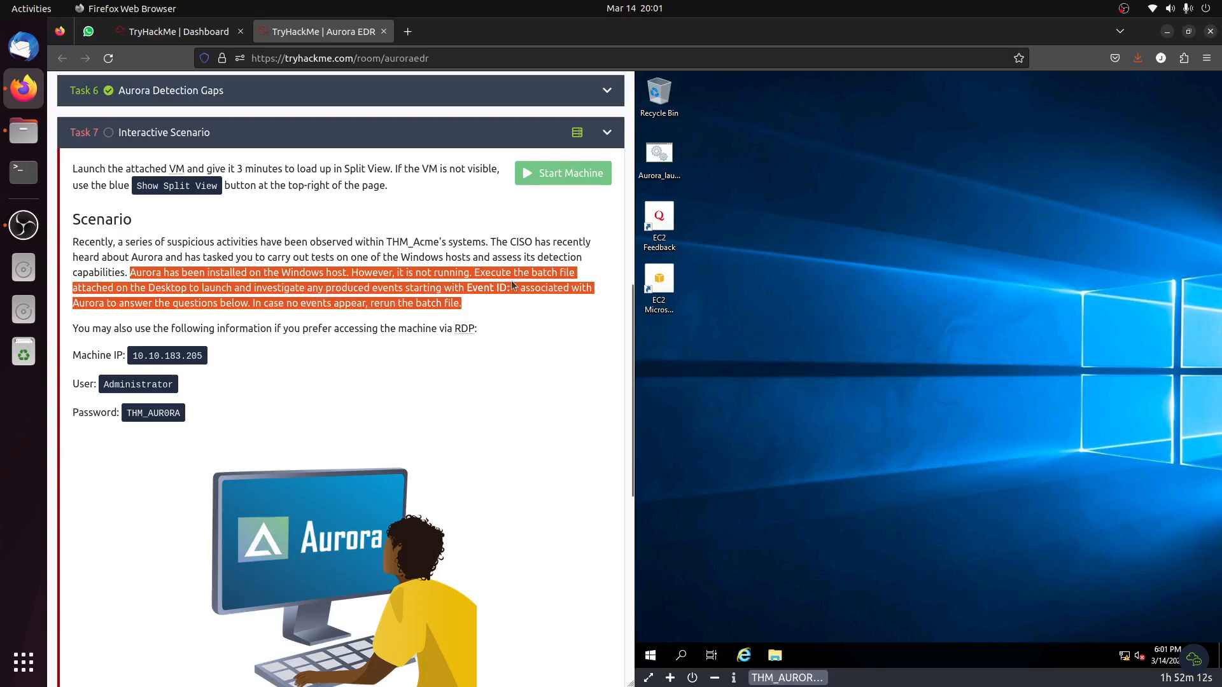
click(168, 299)
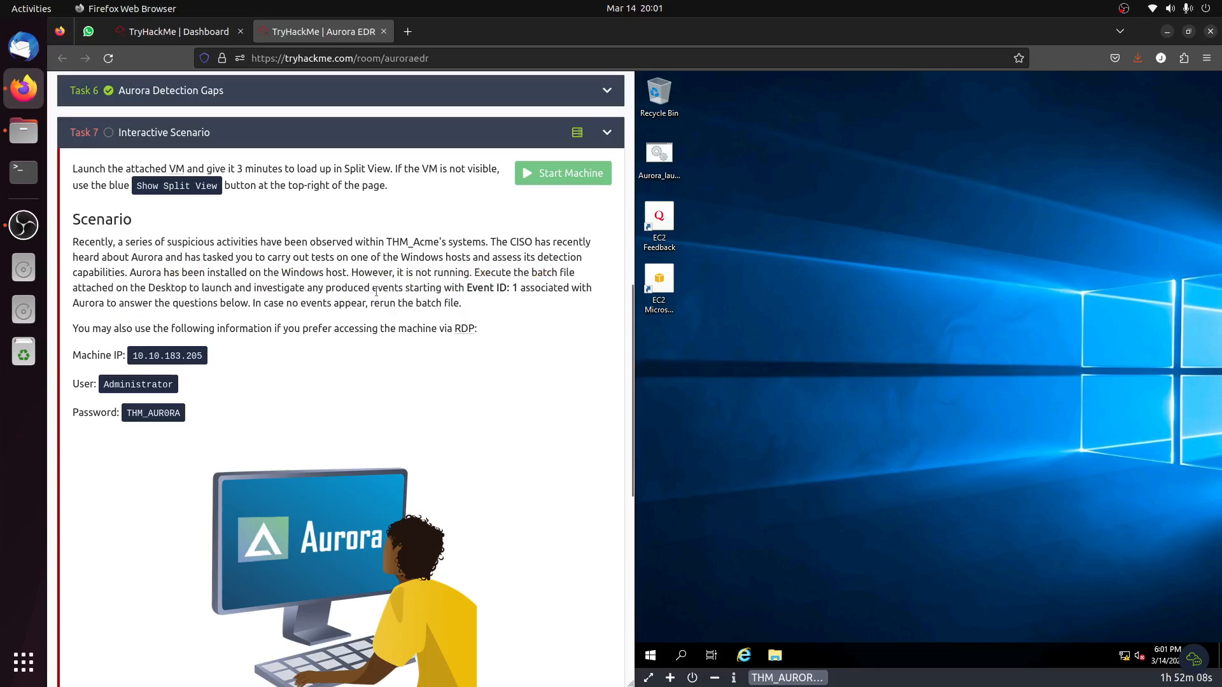
click(670, 161)
double_click(670, 162)
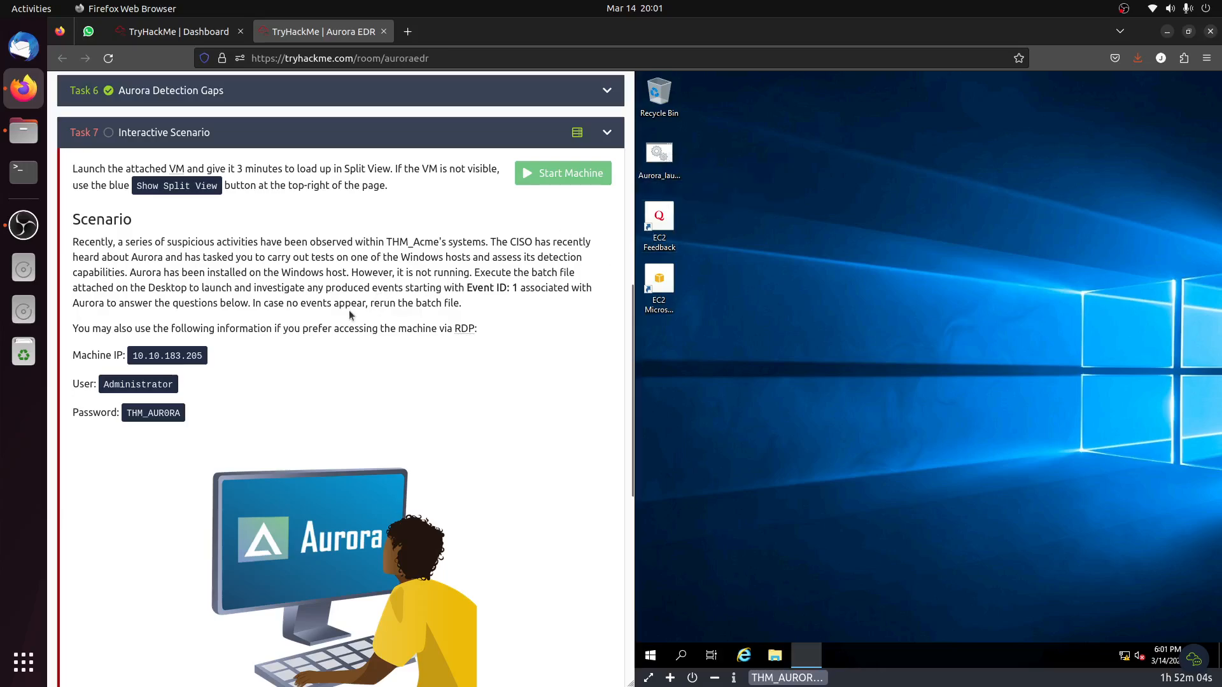
Look up the meaning of Event ID 1 in Task 4's Aurora Event IDs table, and return to the Task 7 scenario.
drag(453, 288, 533, 289)
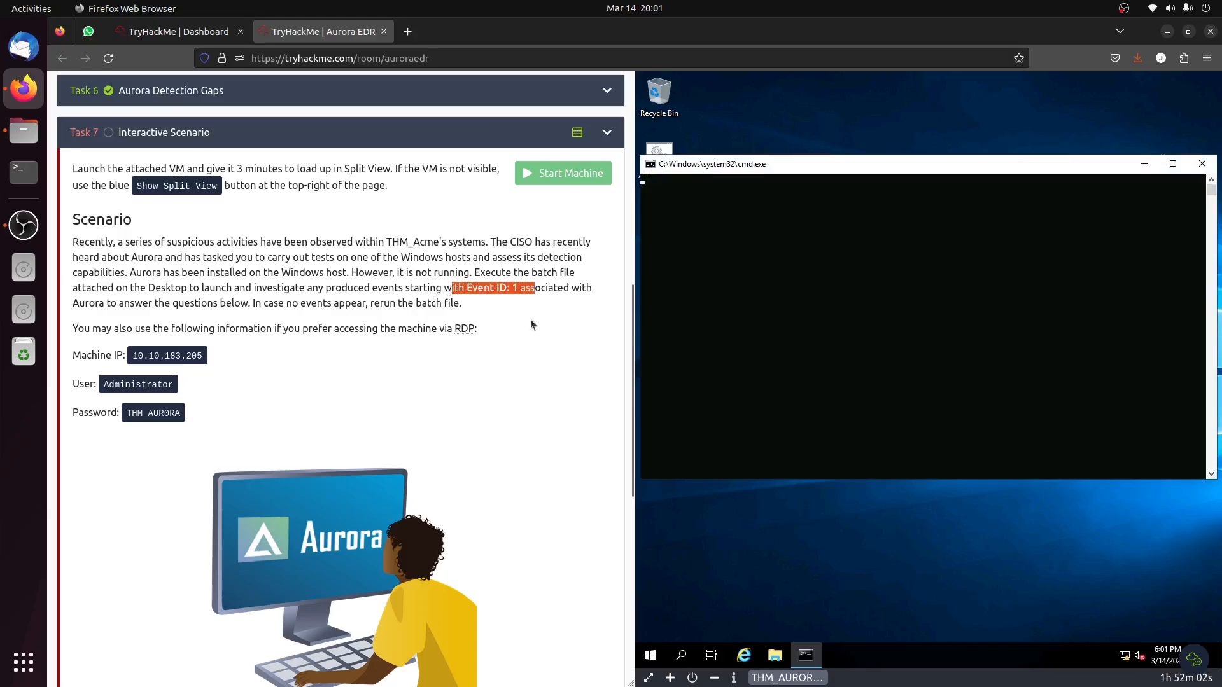
scroll(514, 344, up, 4)
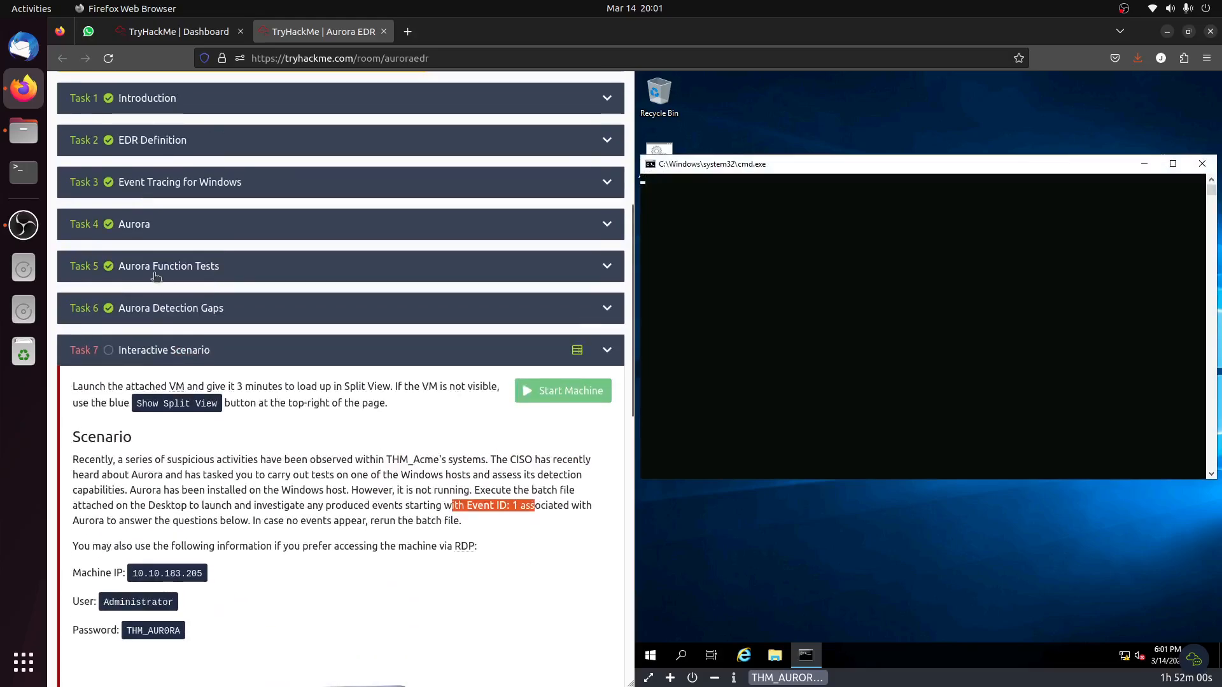
click(202, 267)
scroll(202, 336, down, 8)
scroll(207, 333, up, 7)
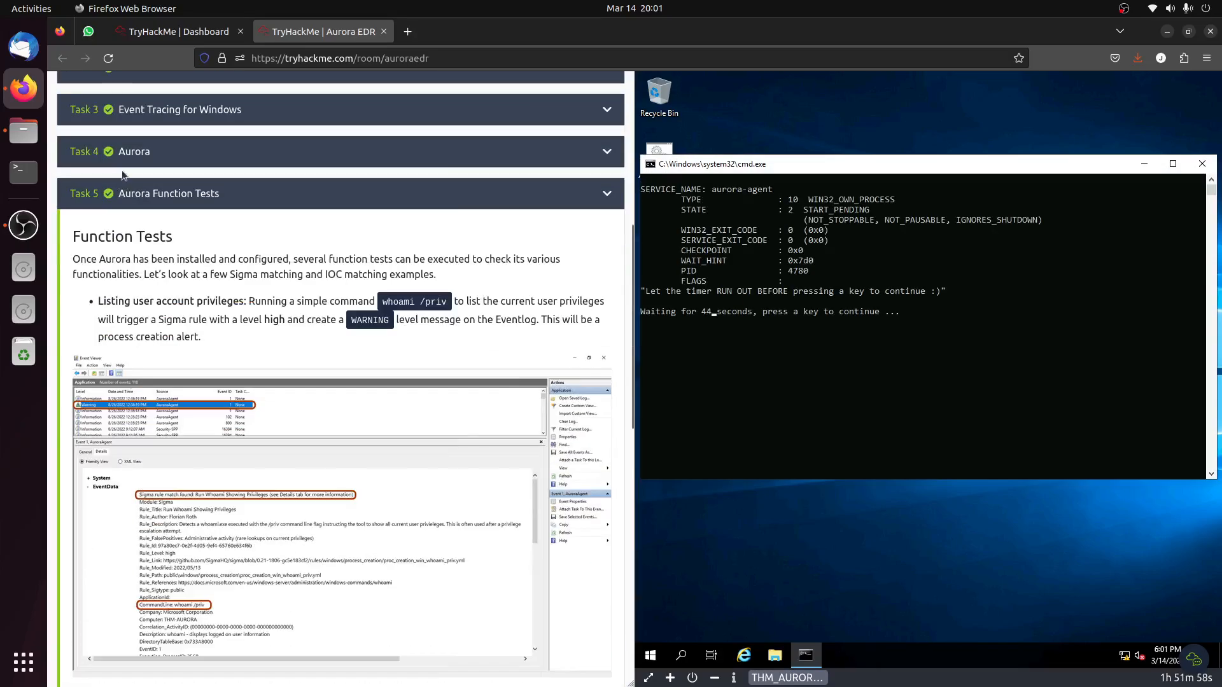
click(136, 153)
scroll(247, 357, down, 20)
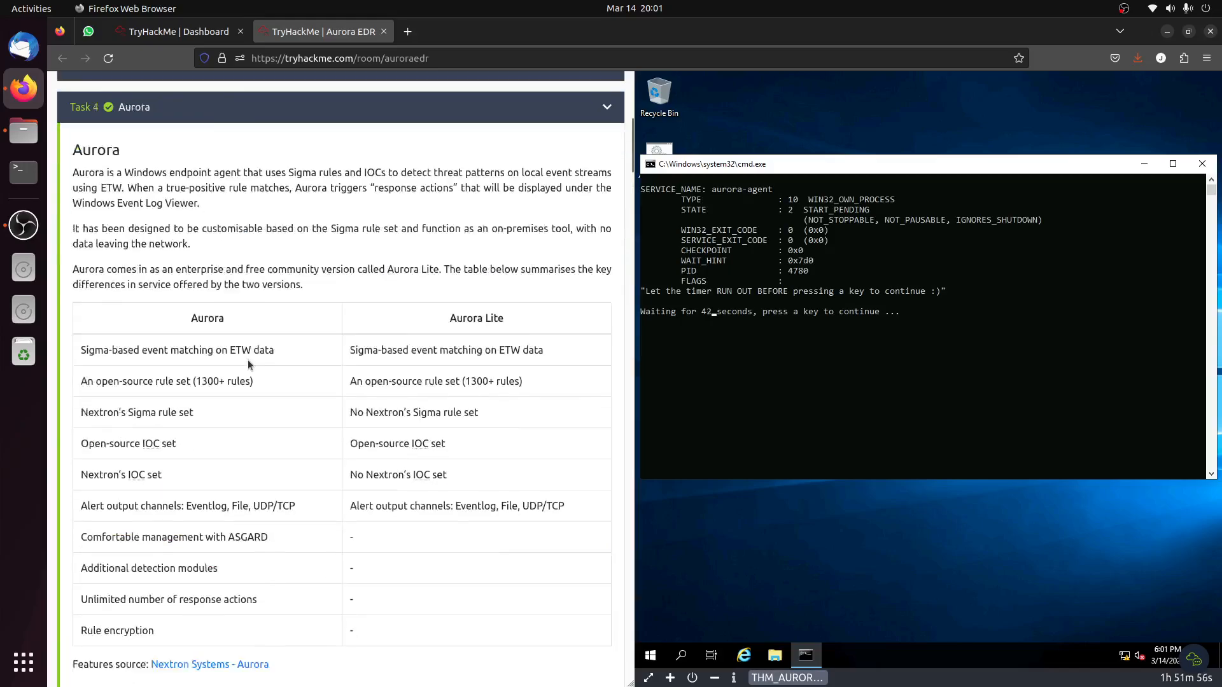
scroll(261, 362, down, 20)
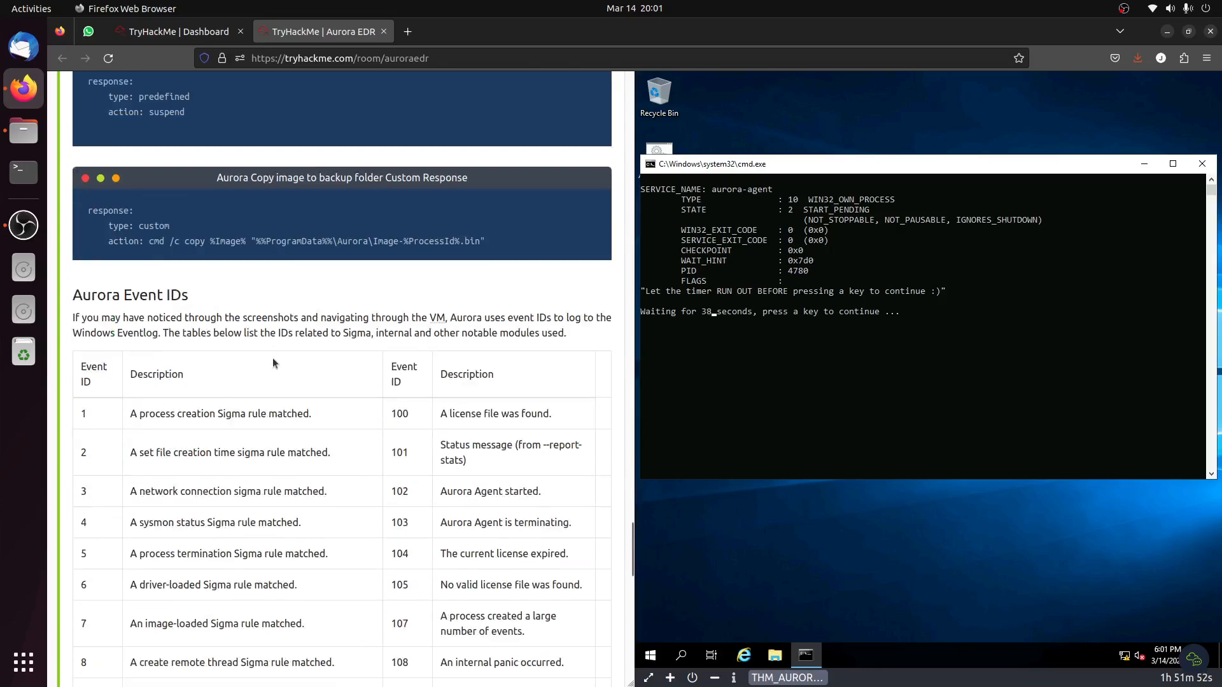
drag(131, 414, 351, 429)
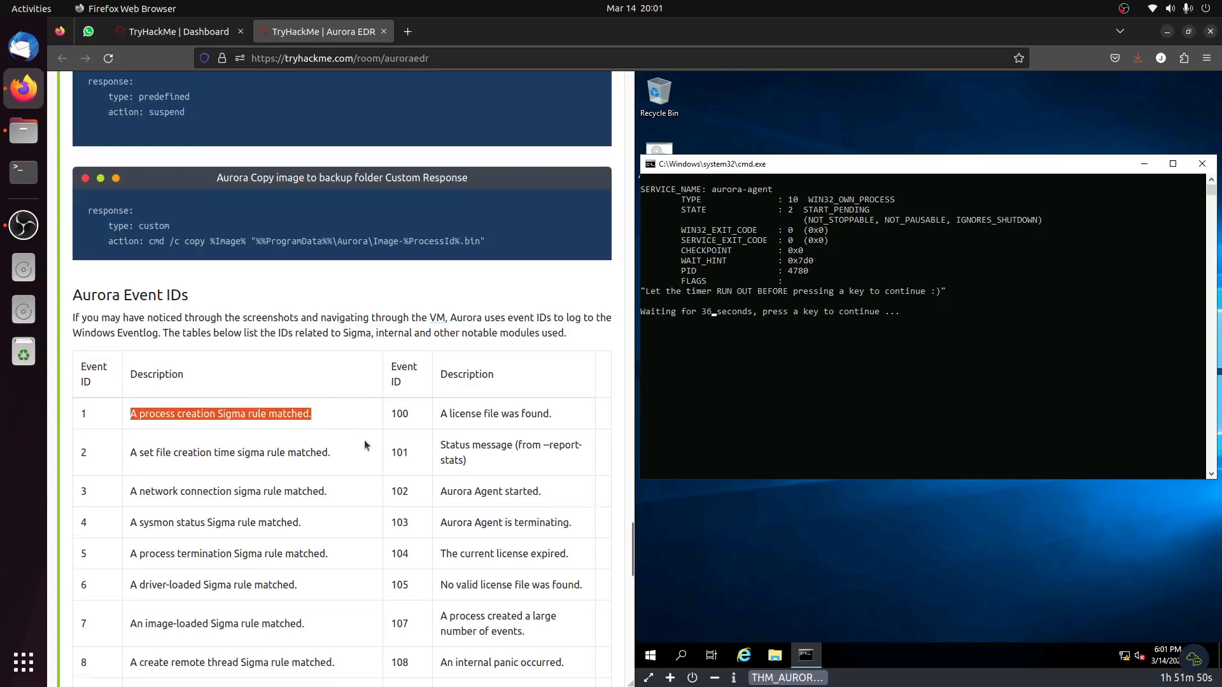
scroll(364, 441, down, 15)
click(163, 524)
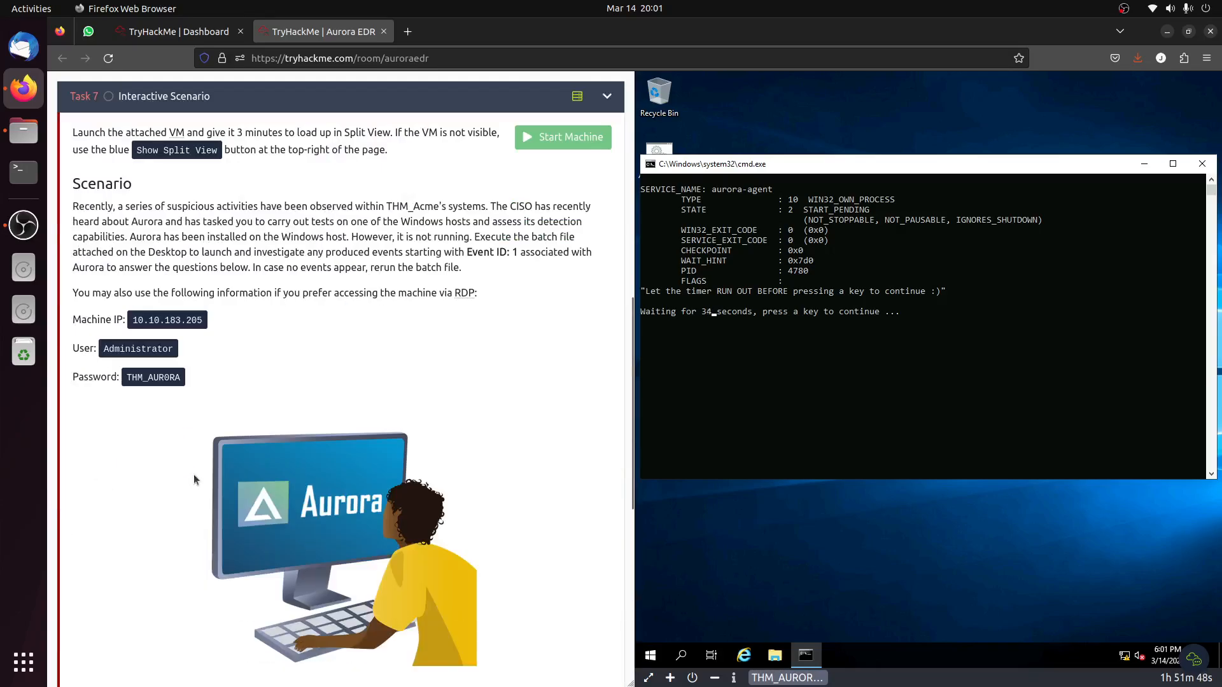
Advance the Aurora launch batch script through its wait and continue prompts until it finishes.
click(834, 310)
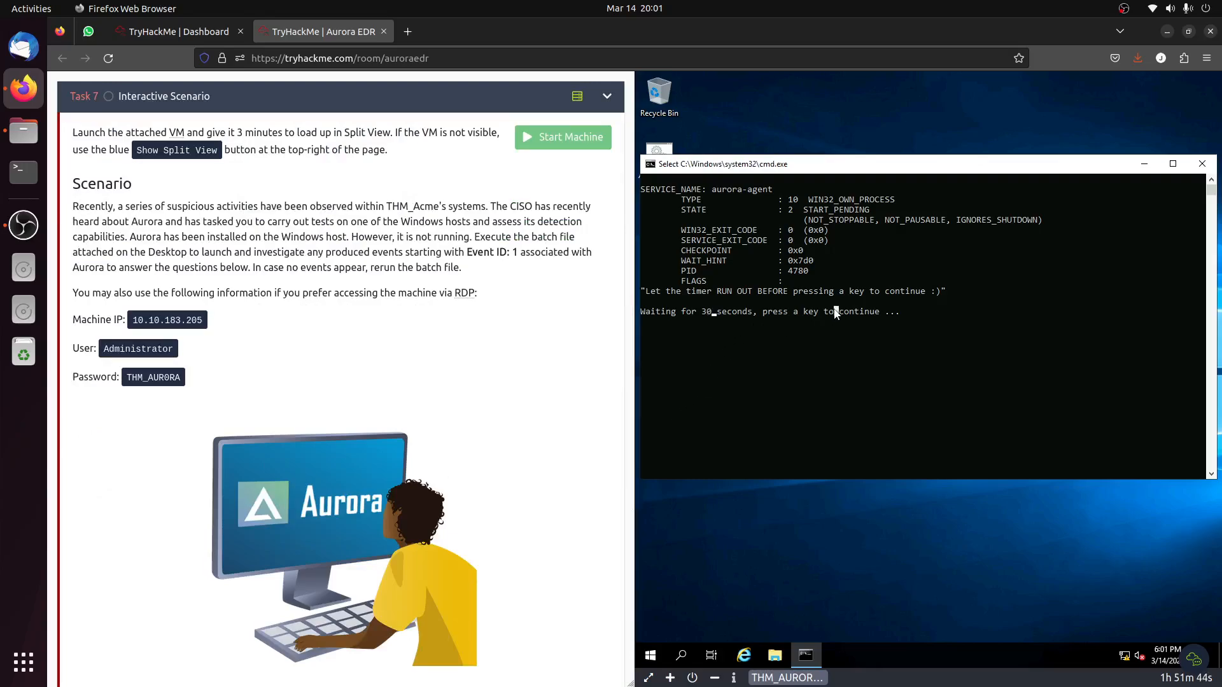
key(Return)
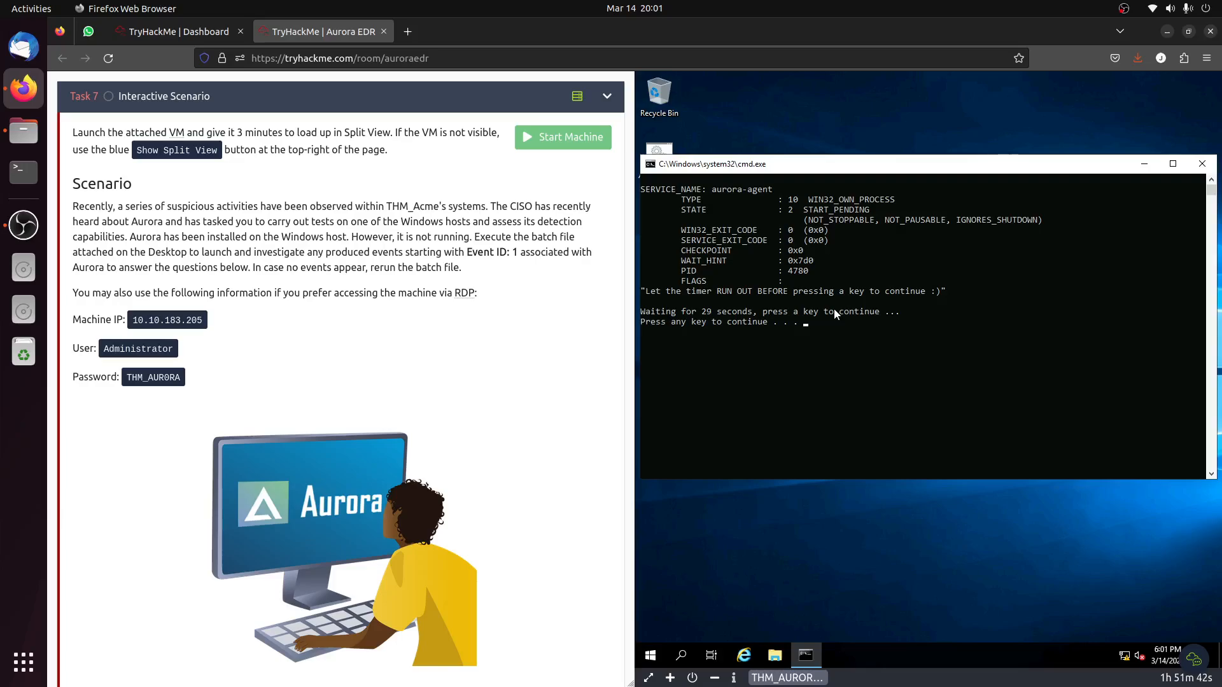
key(Return)
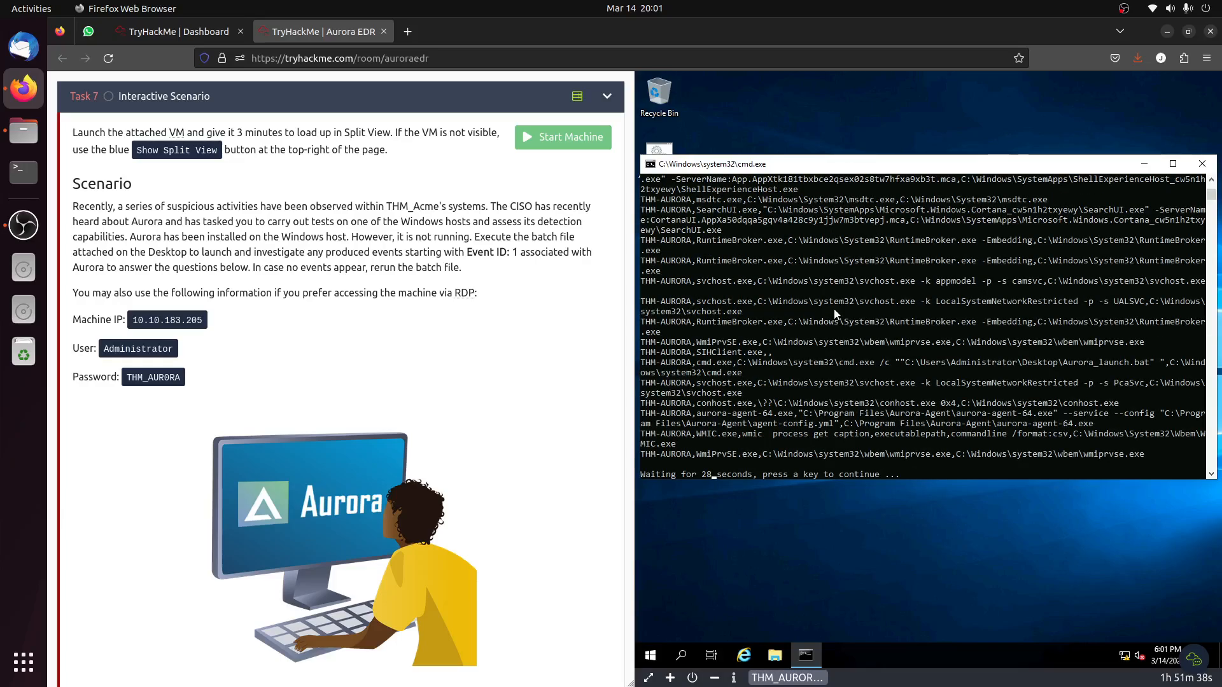
key(Return)
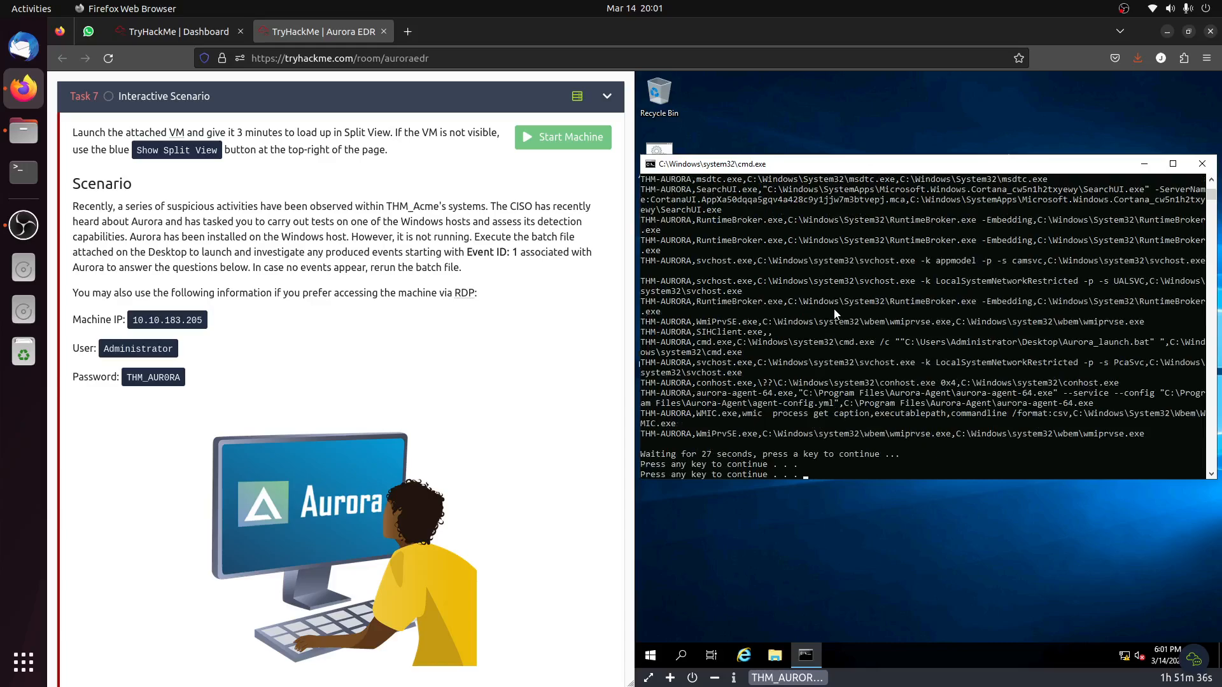
key(Return)
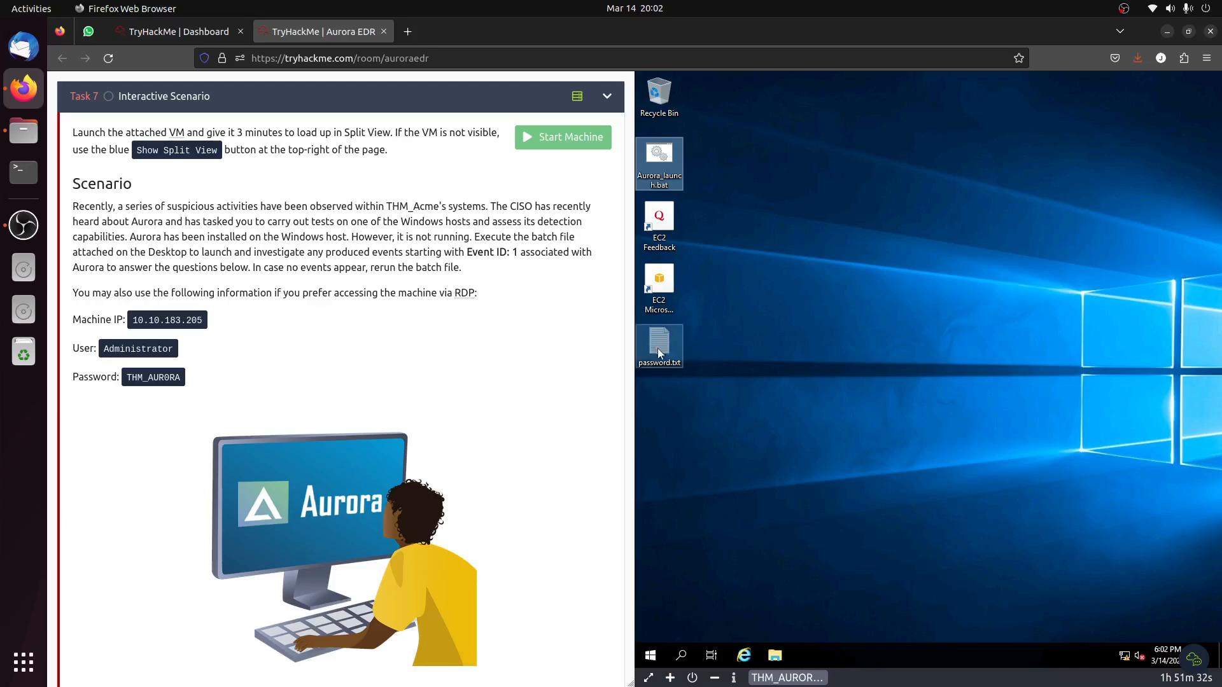
Open Event Viewer on the VM and review the Task 7 questions while it loads.
click(838, 342)
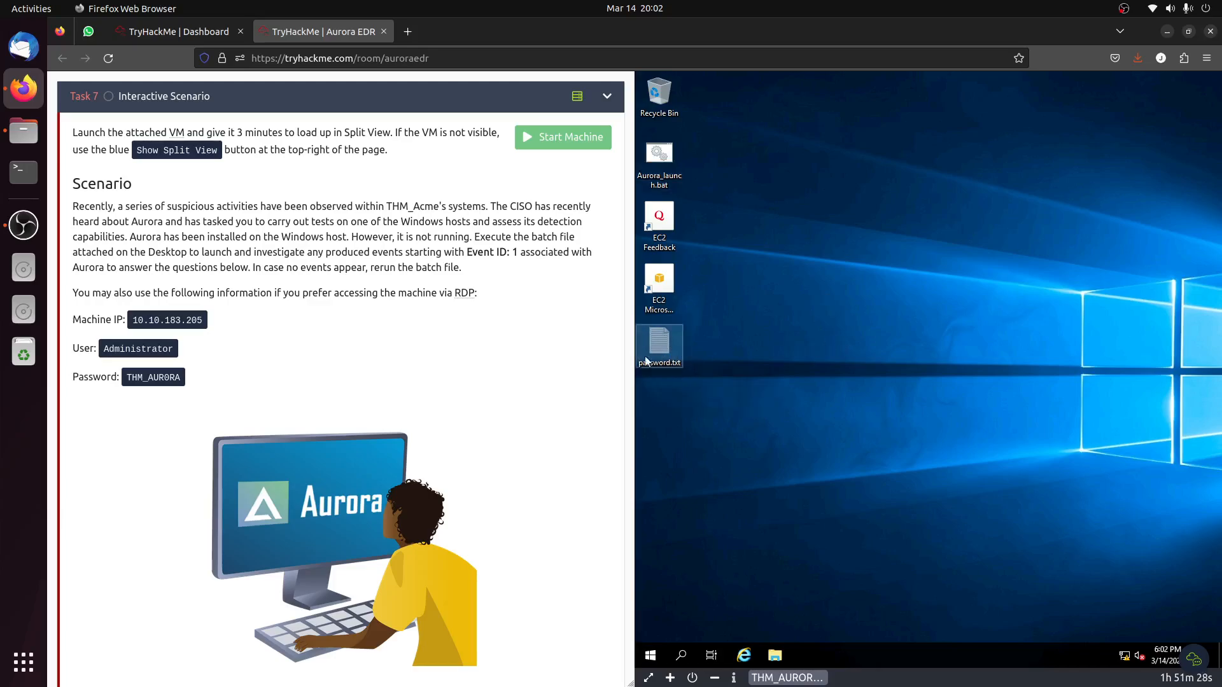
click(653, 660)
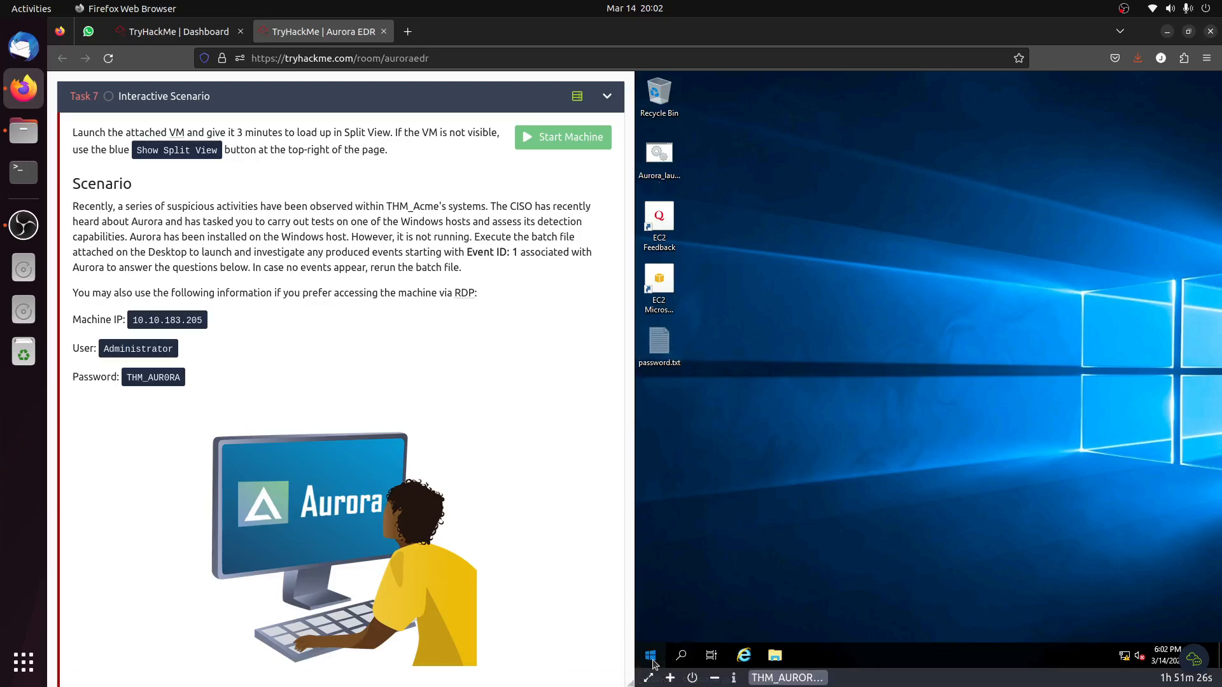
click(653, 661)
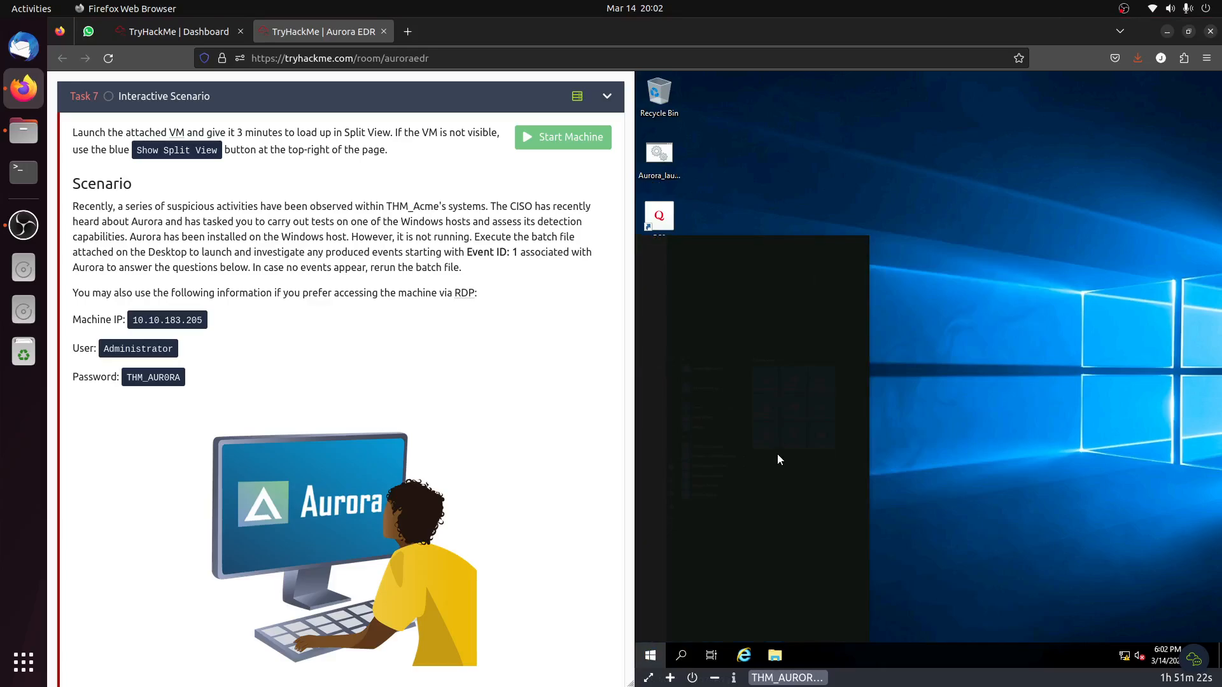
text(event)
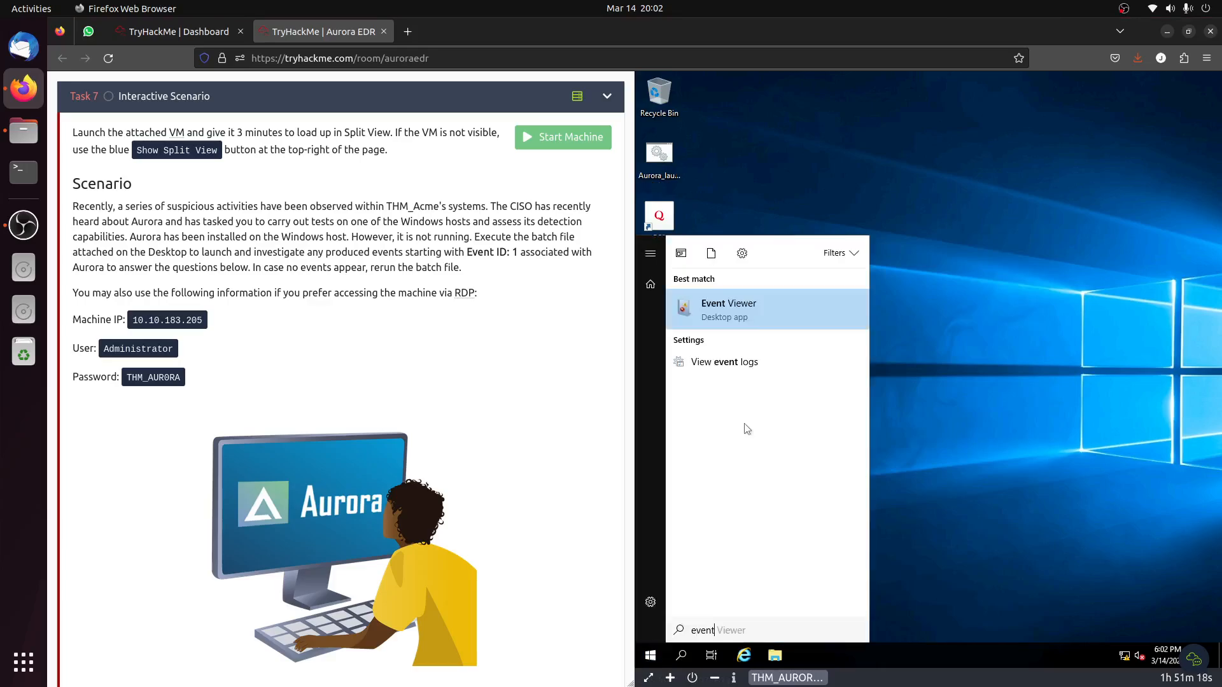
click(735, 313)
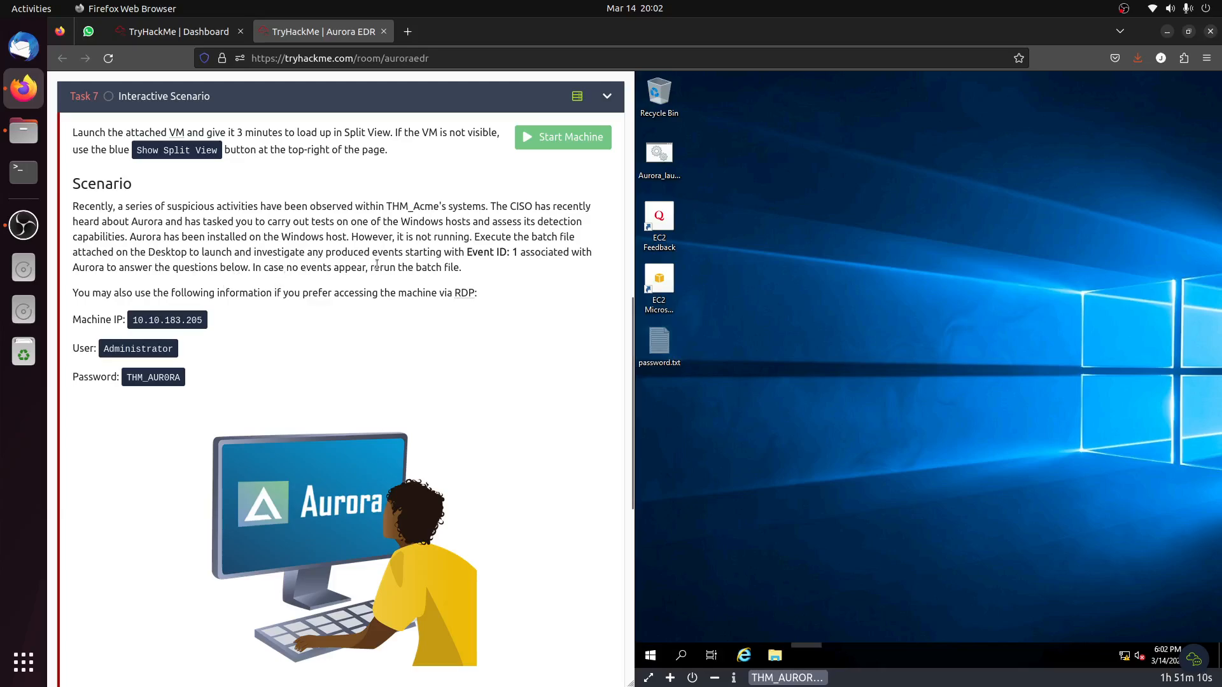
scroll(377, 265, down, 5)
scroll(377, 265, up, 1)
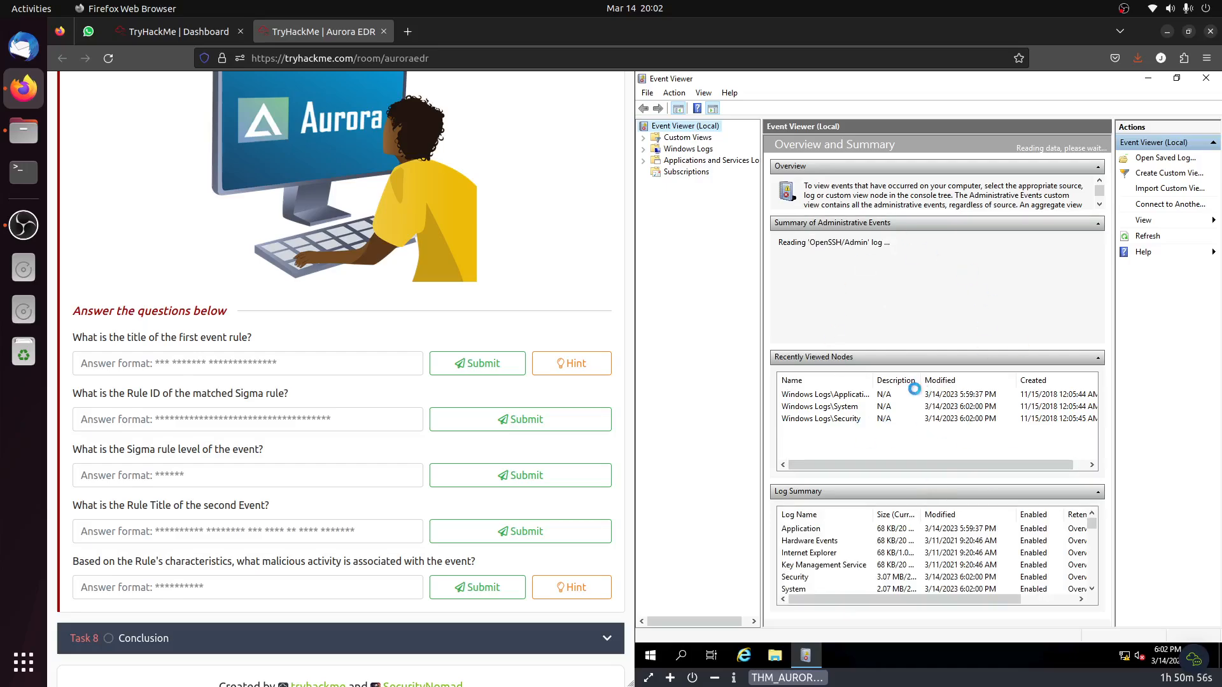
scroll(387, 355, up, 4)
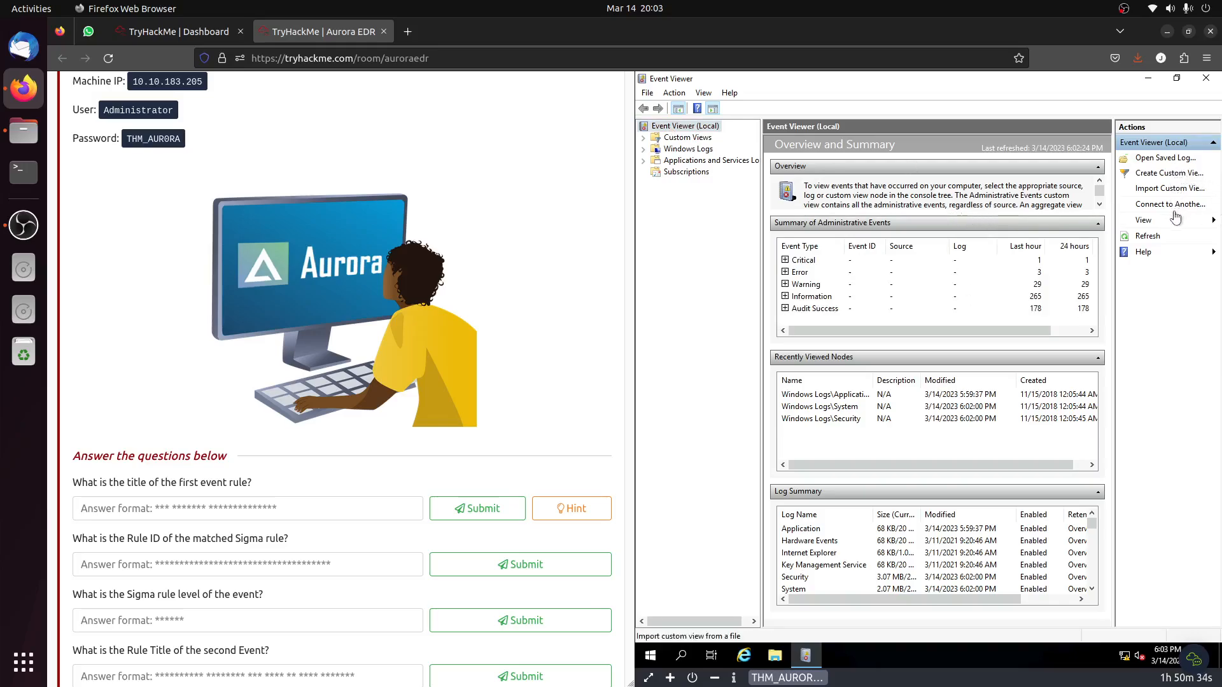
Start a custom view that includes Critical, Error, Warning, Verbose and Information events and filters by source.
click(1174, 174)
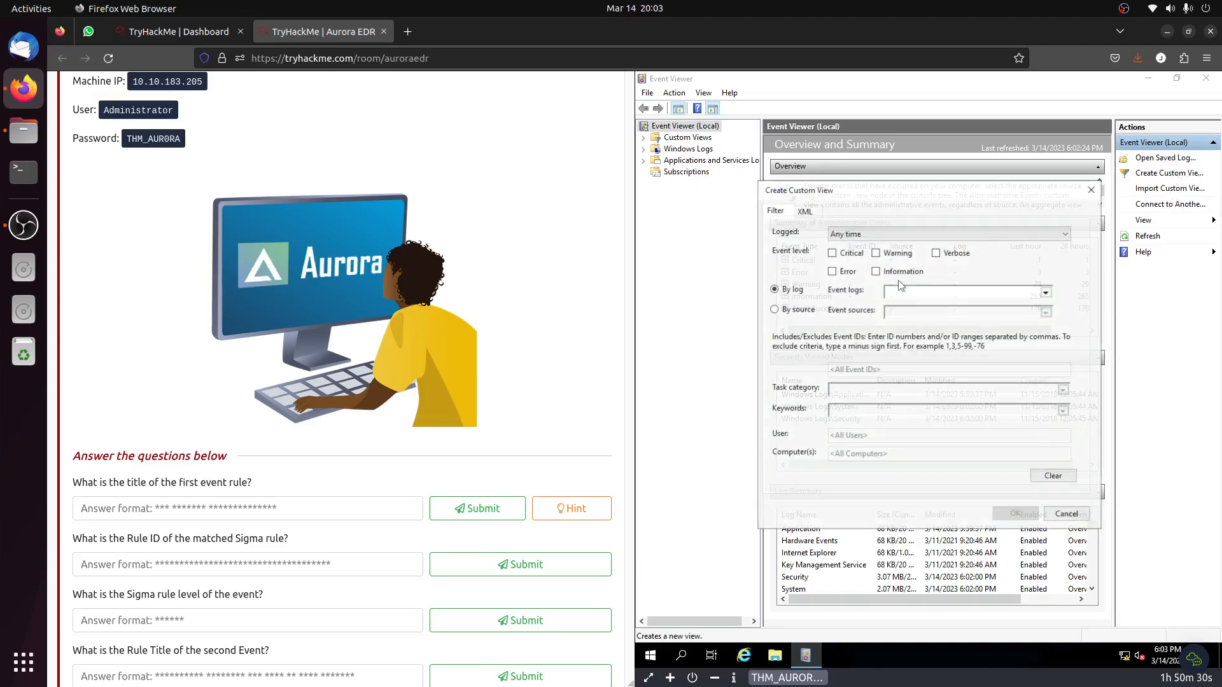
click(831, 253)
click(831, 271)
click(874, 252)
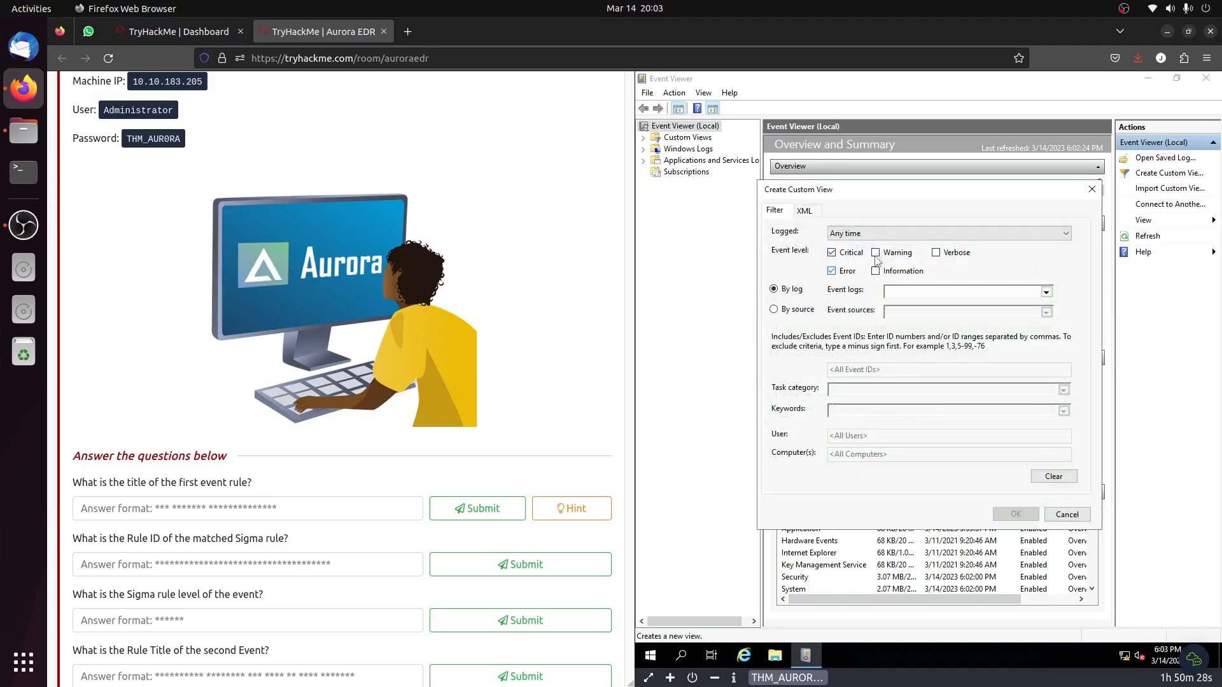
click(935, 253)
click(876, 271)
click(774, 309)
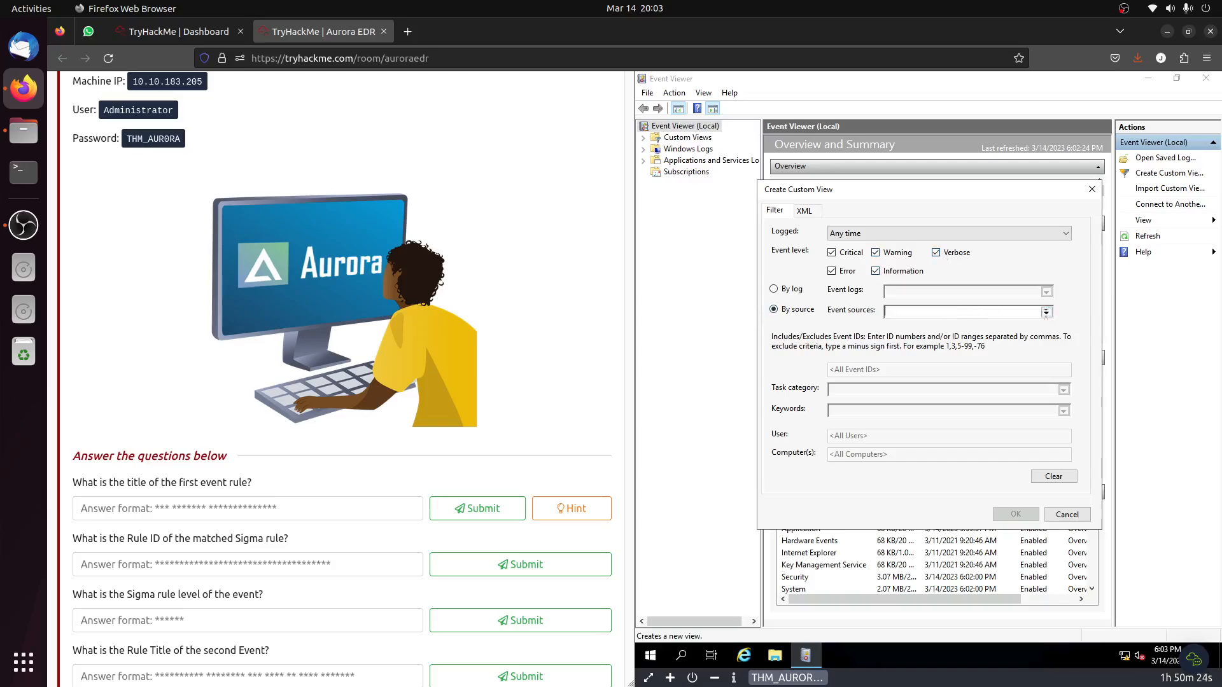
Choose aurora-agent and AuroraAgent as the custom view's event sources.
click(1046, 313)
scroll(929, 427, down, 8)
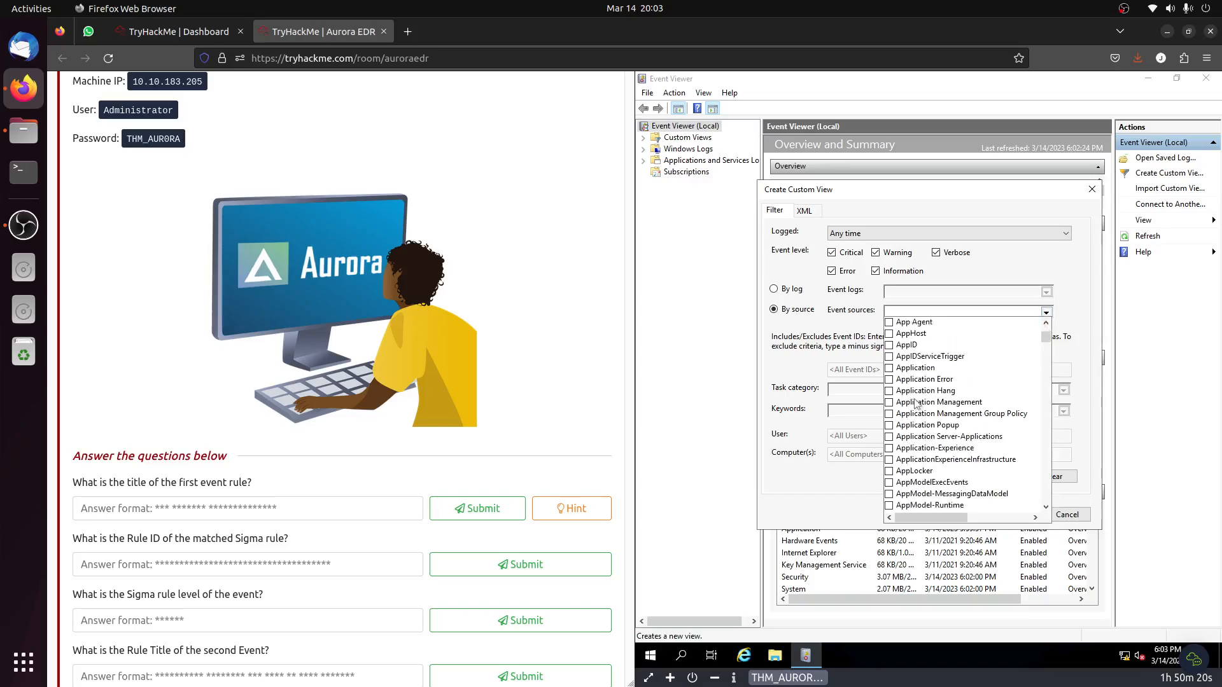
scroll(916, 404, down, 4)
scroll(916, 403, down, 7)
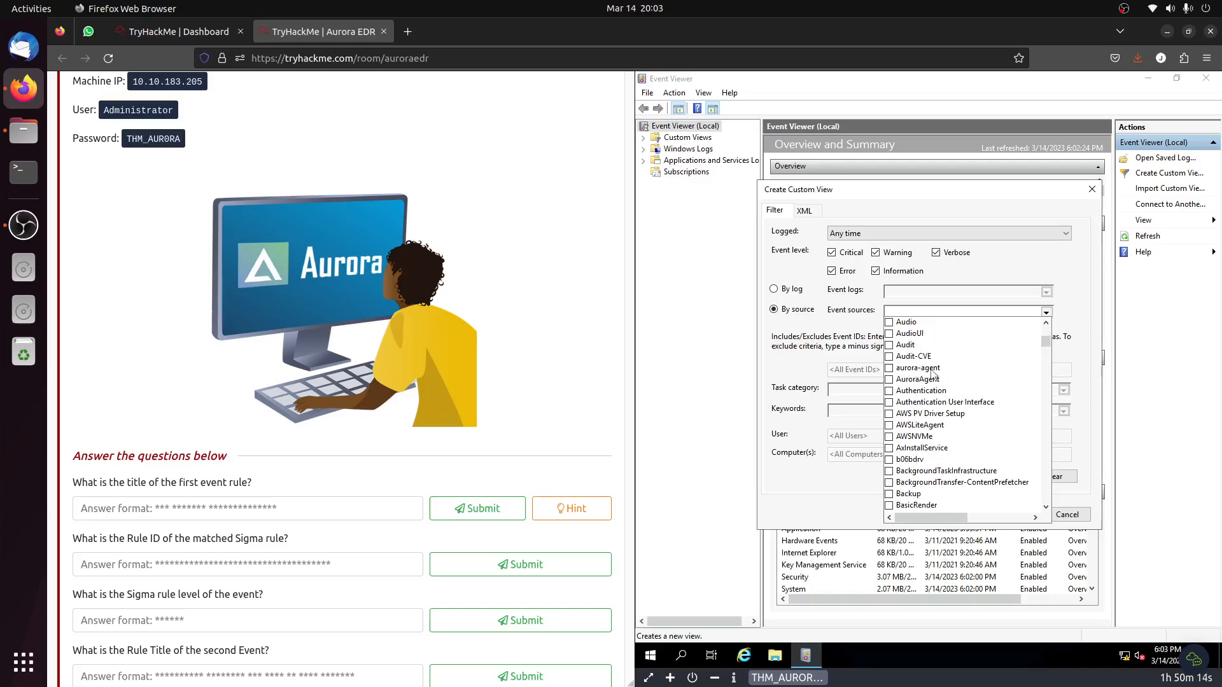
click(931, 370)
click(926, 380)
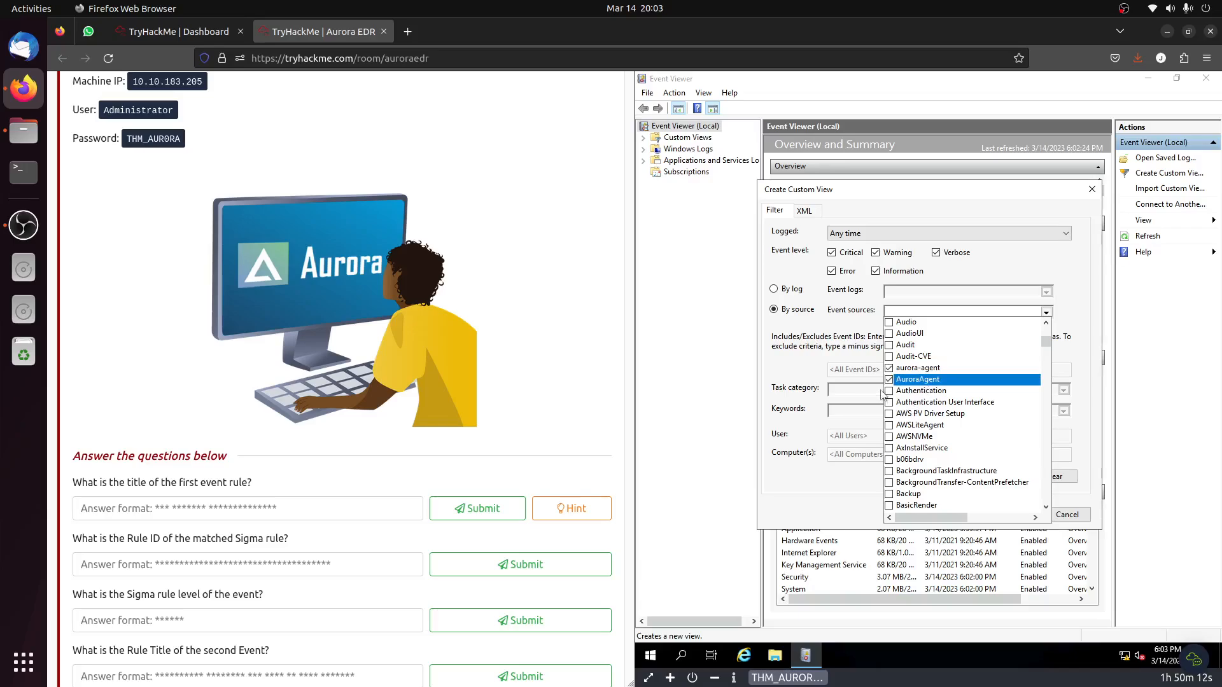
Confirm the filter and save the custom view under the name Aurora EDR.
click(1009, 521)
click(1016, 514)
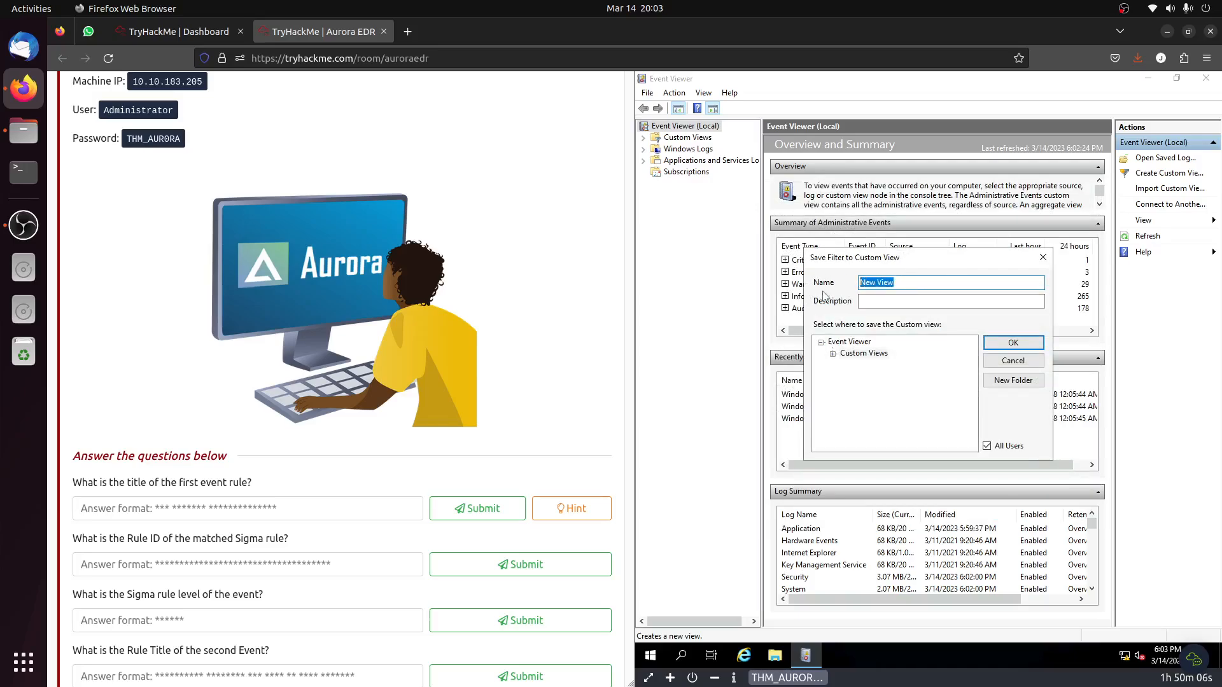
text(Aurora EDR)
click(1039, 344)
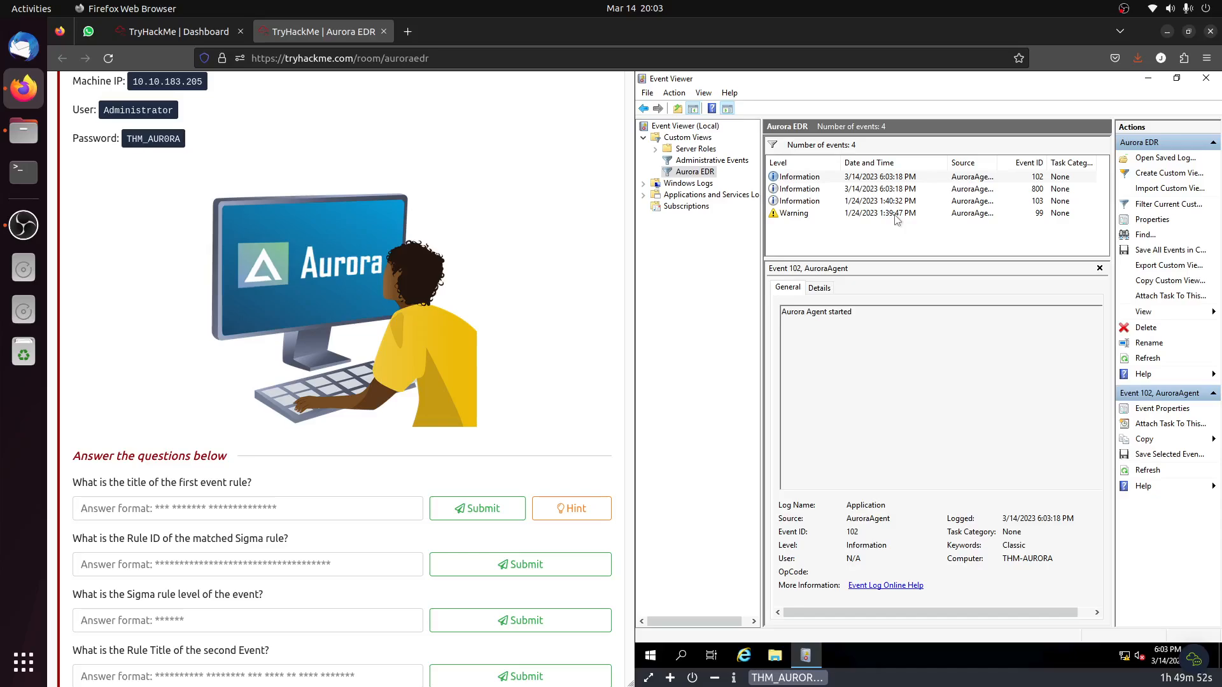
Recheck the event ID named in the scenario and examine the details of events 99 and 103.
scroll(423, 330, up, 6)
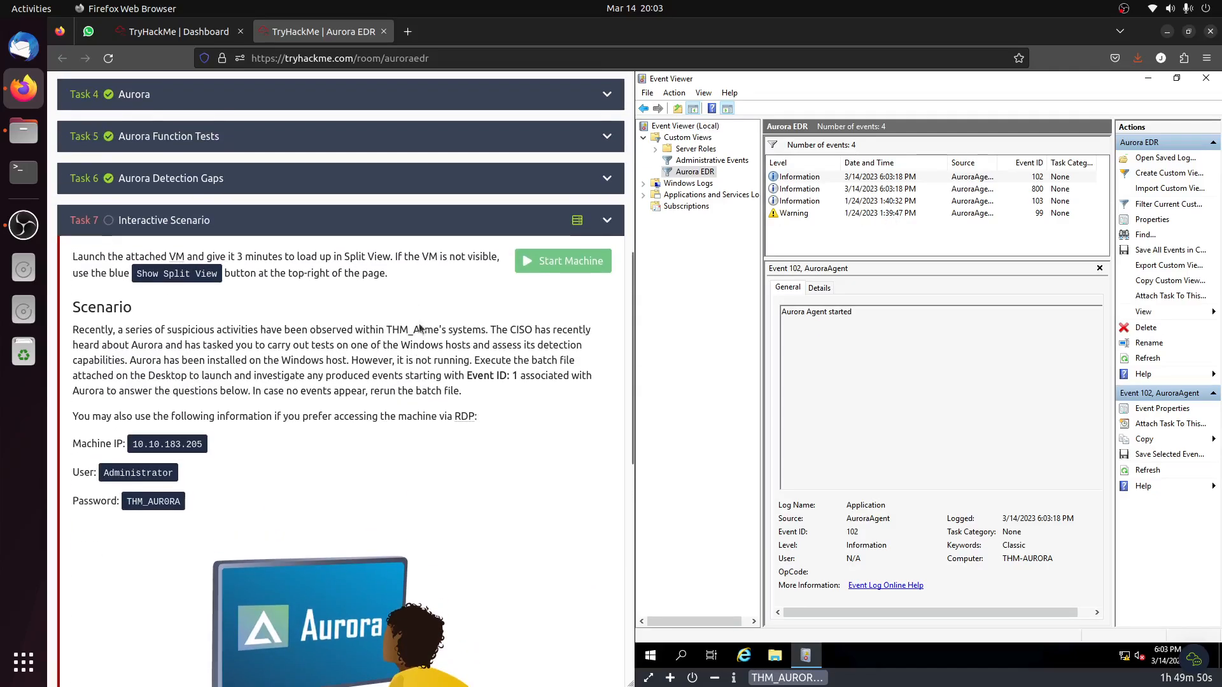
drag(490, 376, 523, 378)
scroll(538, 407, down, 5)
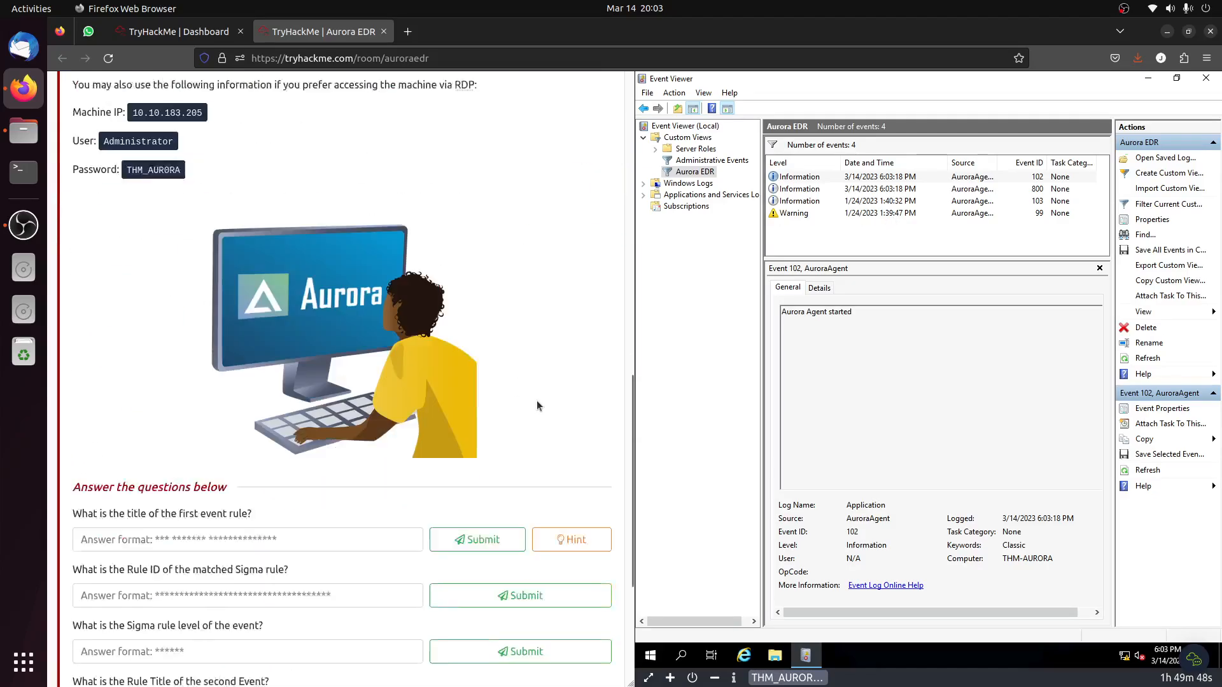
click(964, 215)
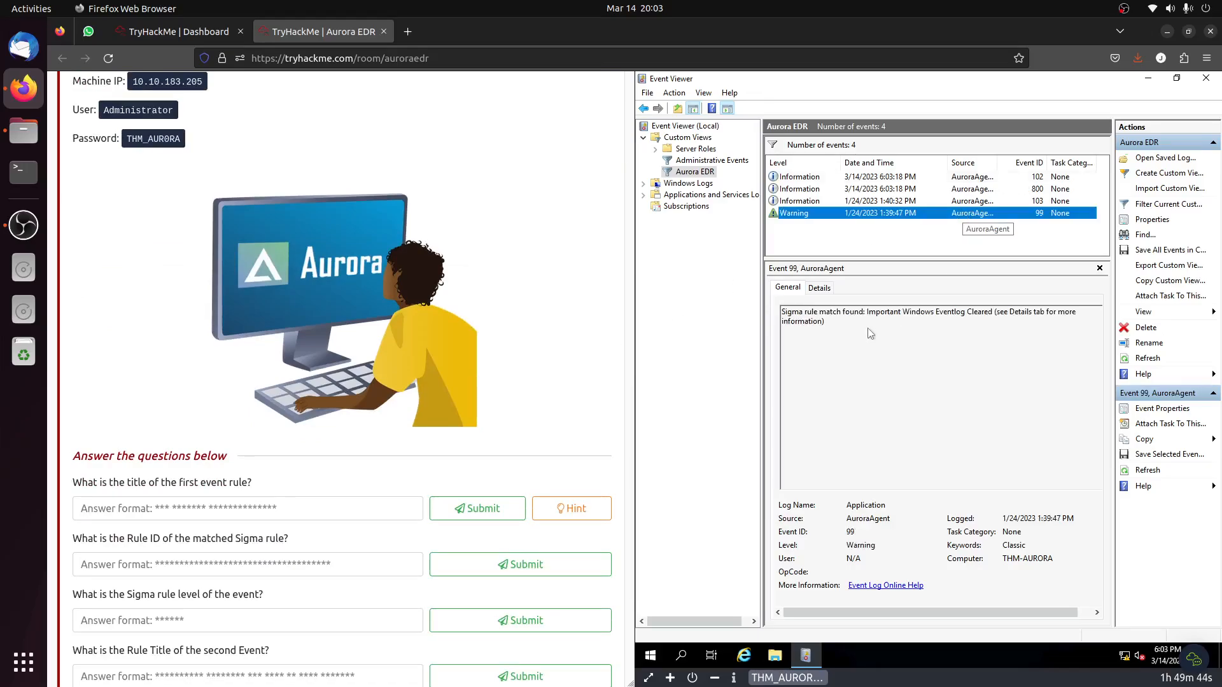
click(812, 288)
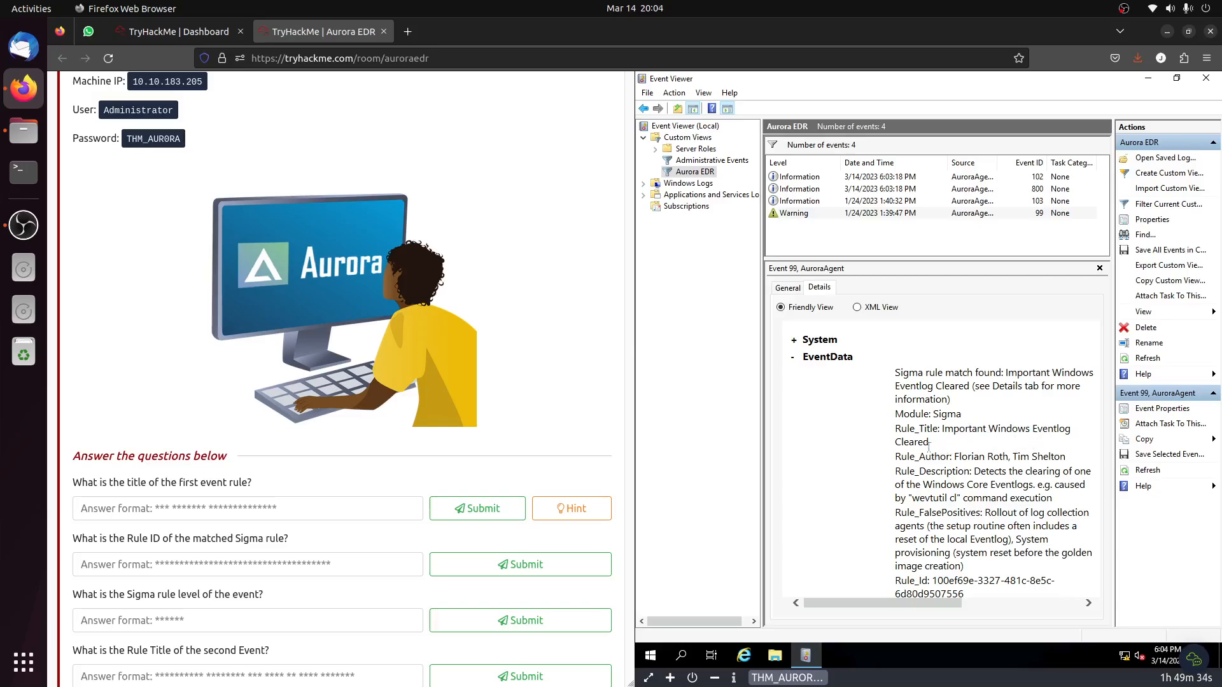
click(916, 201)
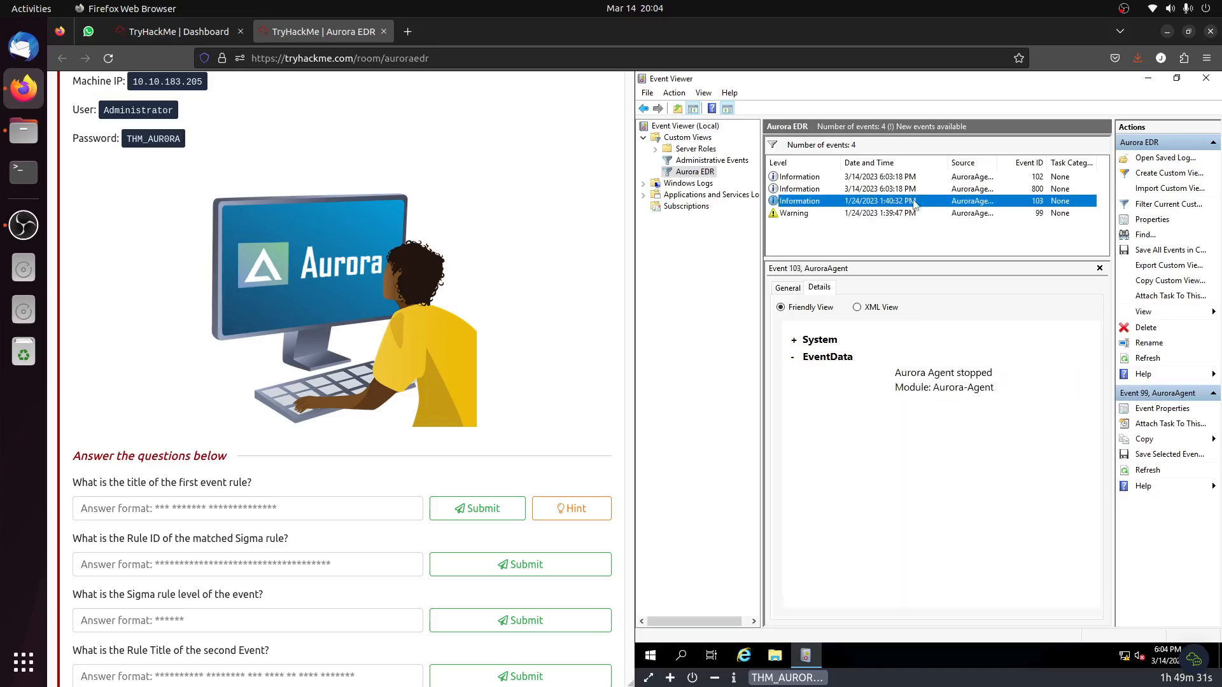
click(794, 341)
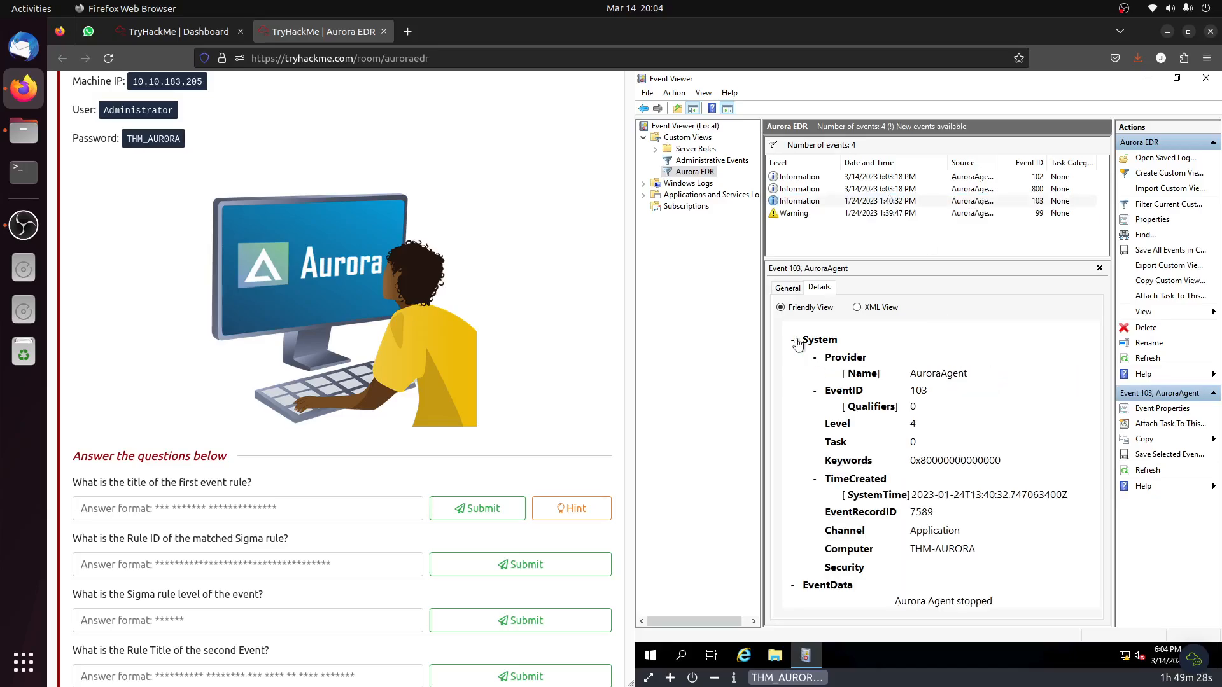
Check the hint for the question about the first event rule's title and reselect event 103.
scroll(484, 437, down, 4)
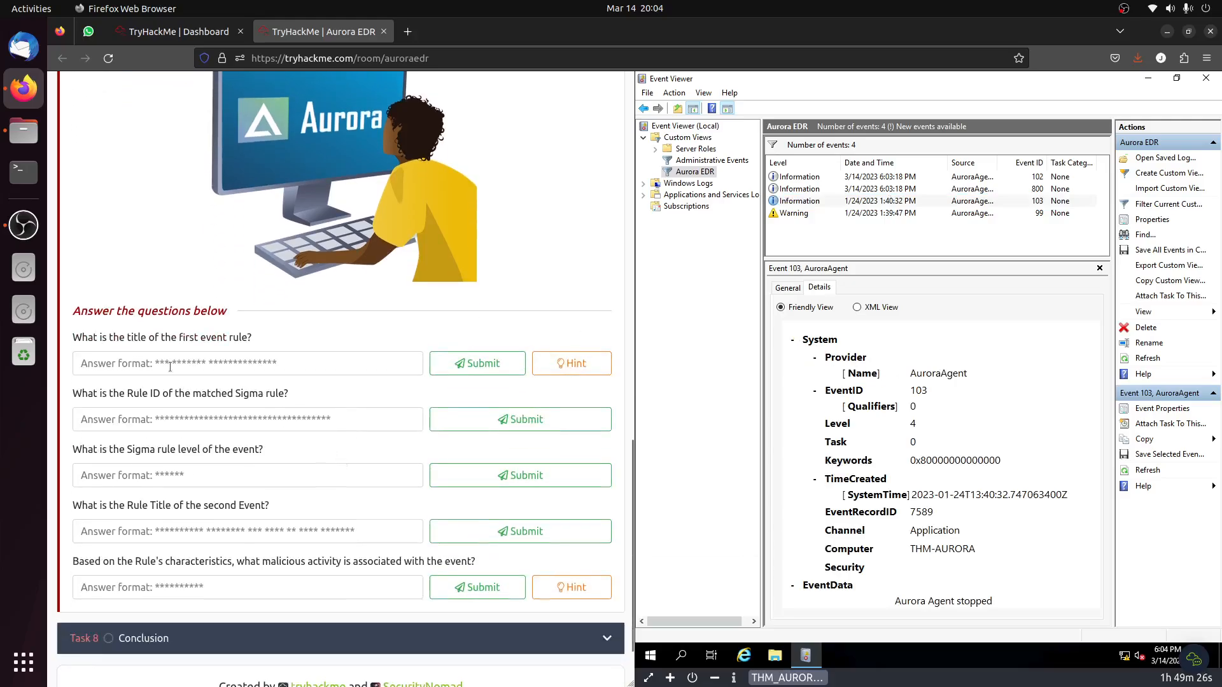
click(558, 364)
click(558, 365)
click(988, 205)
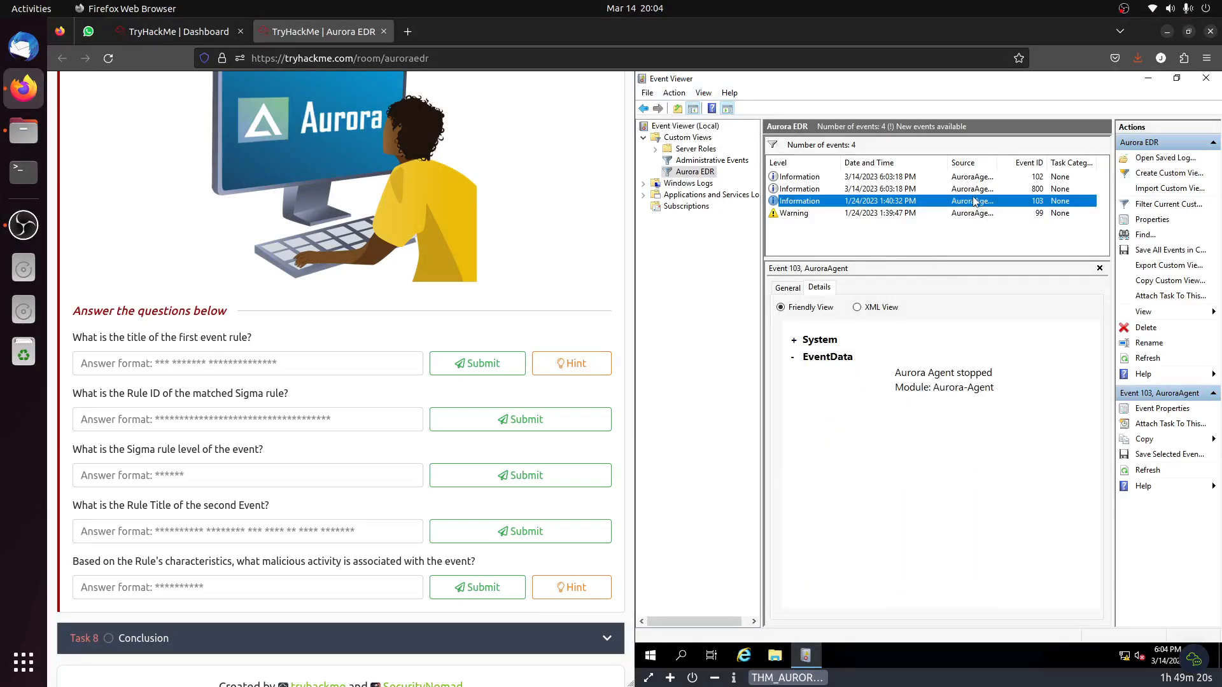
Examine the details of events 800 and 102 in the Aurora EDR custom view.
click(969, 189)
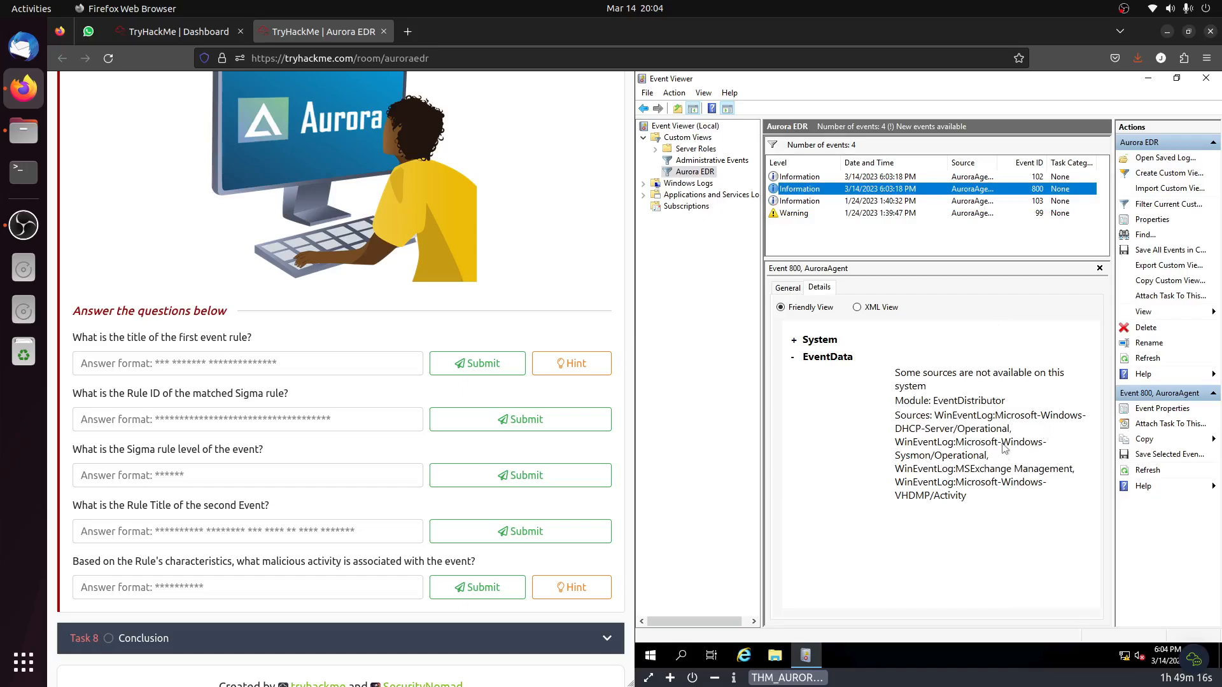
click(961, 178)
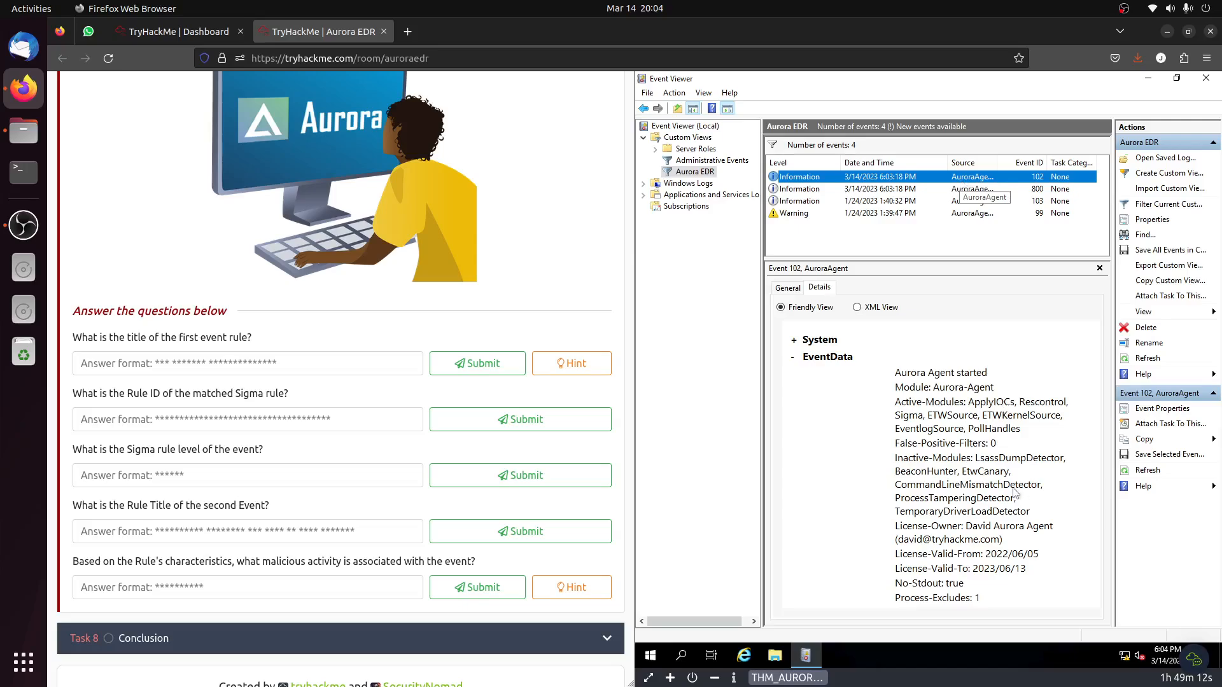
scroll(1013, 487, down, 2)
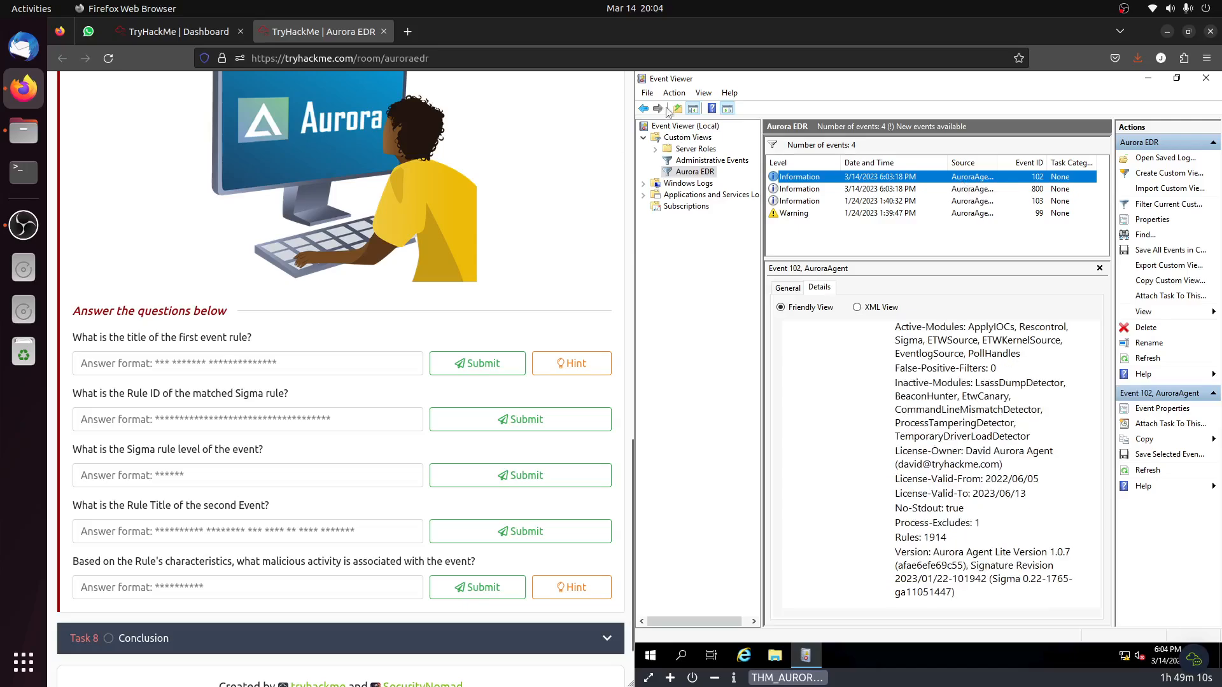
Close Event Viewer and run Aurora_launch.bat from the VM desktop, continuing through its wait prompts until it ends.
click(648, 93)
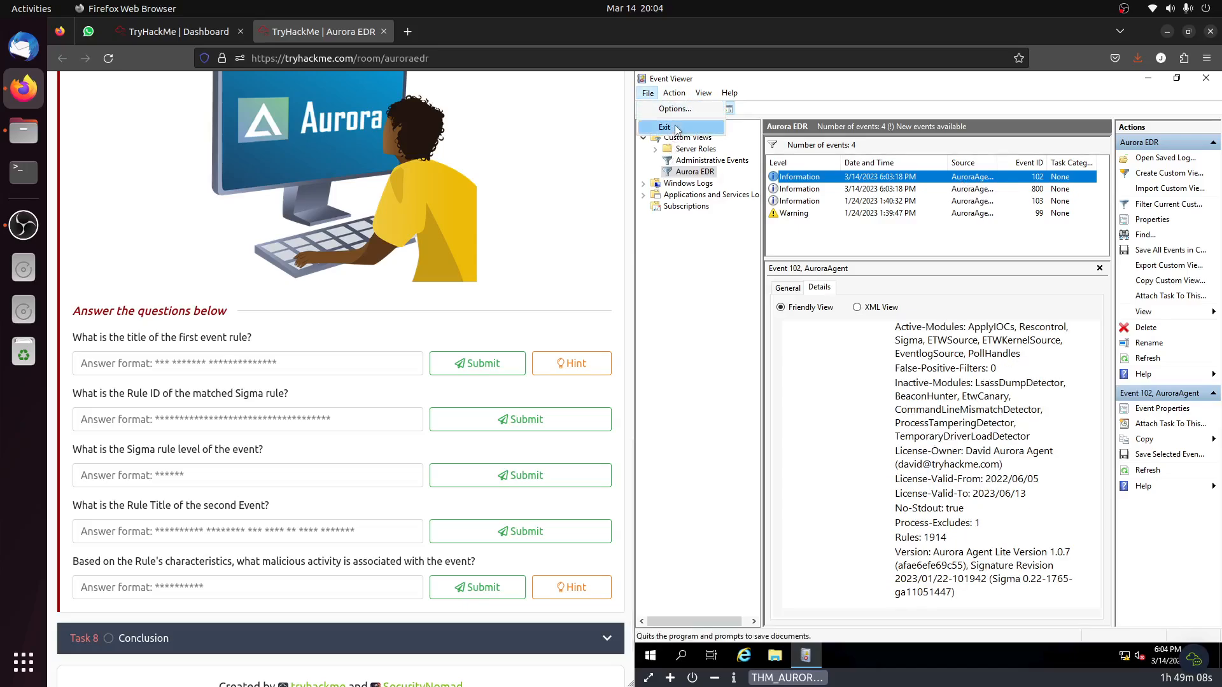
click(665, 127)
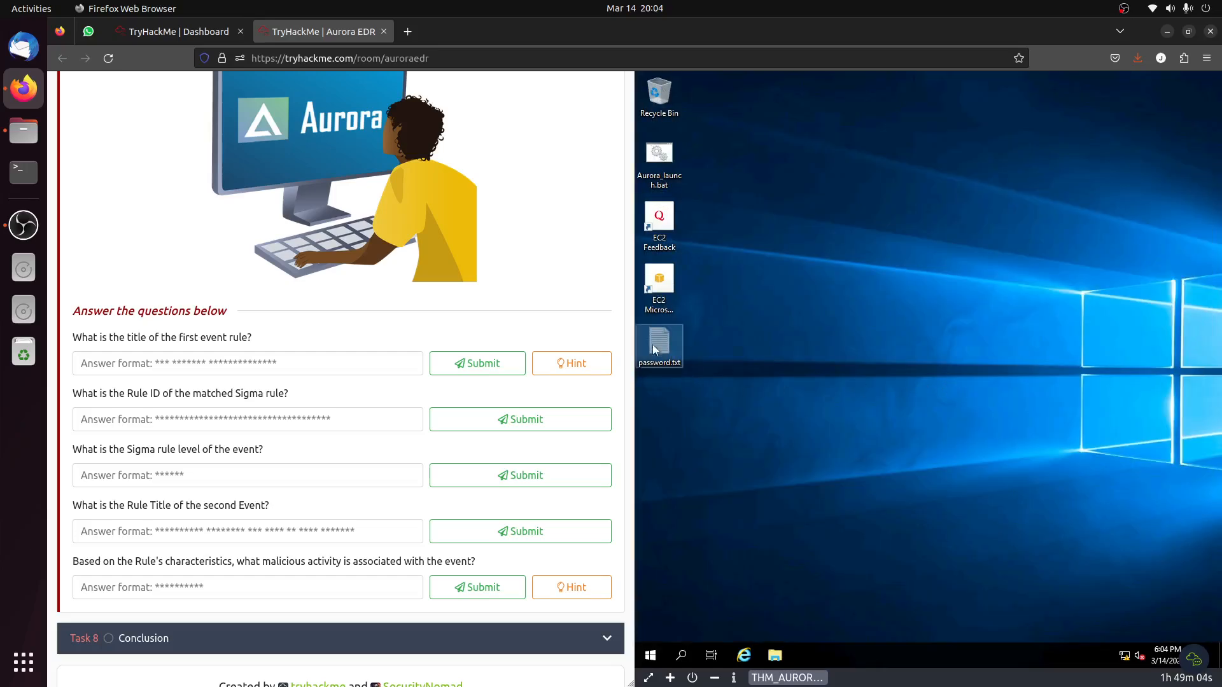
double_click(656, 167)
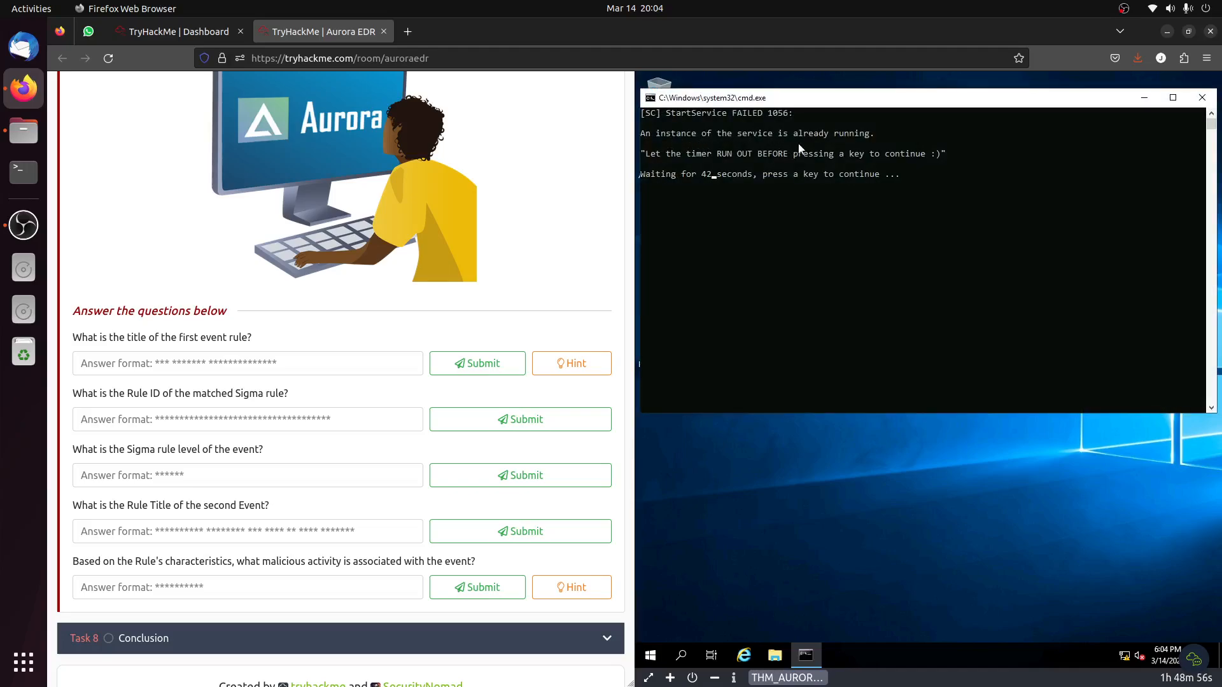
click(889, 180)
key(Return)
key(Return)
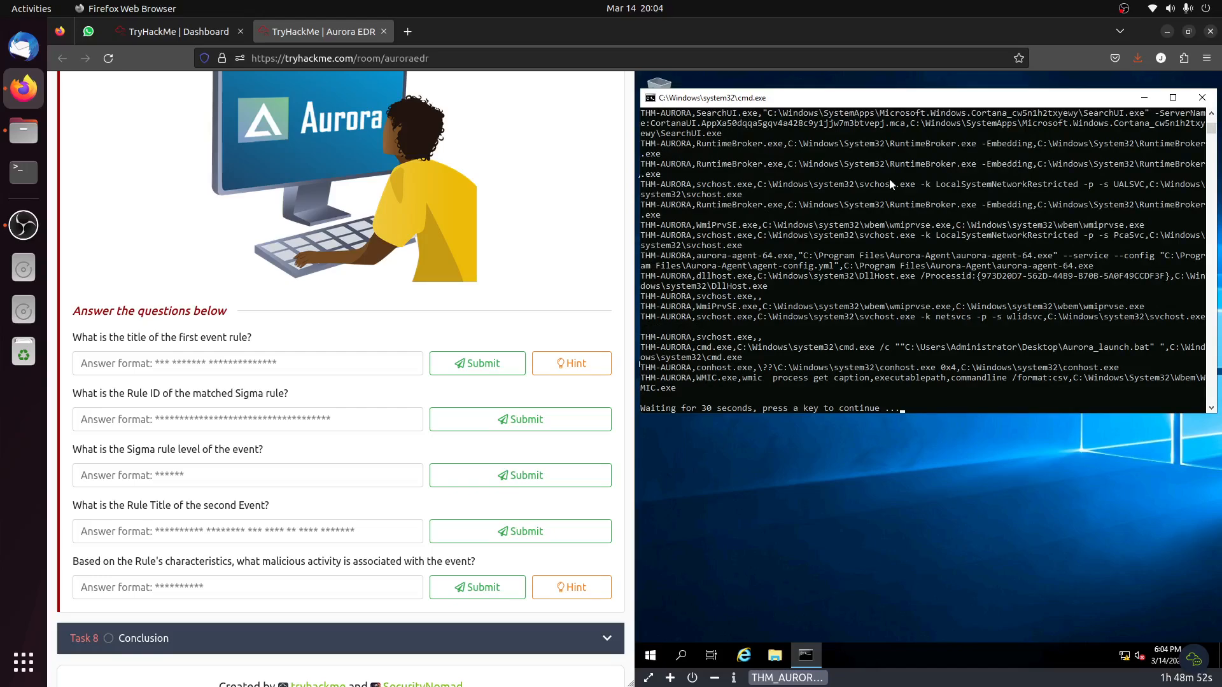
key(Return)
key(Return)
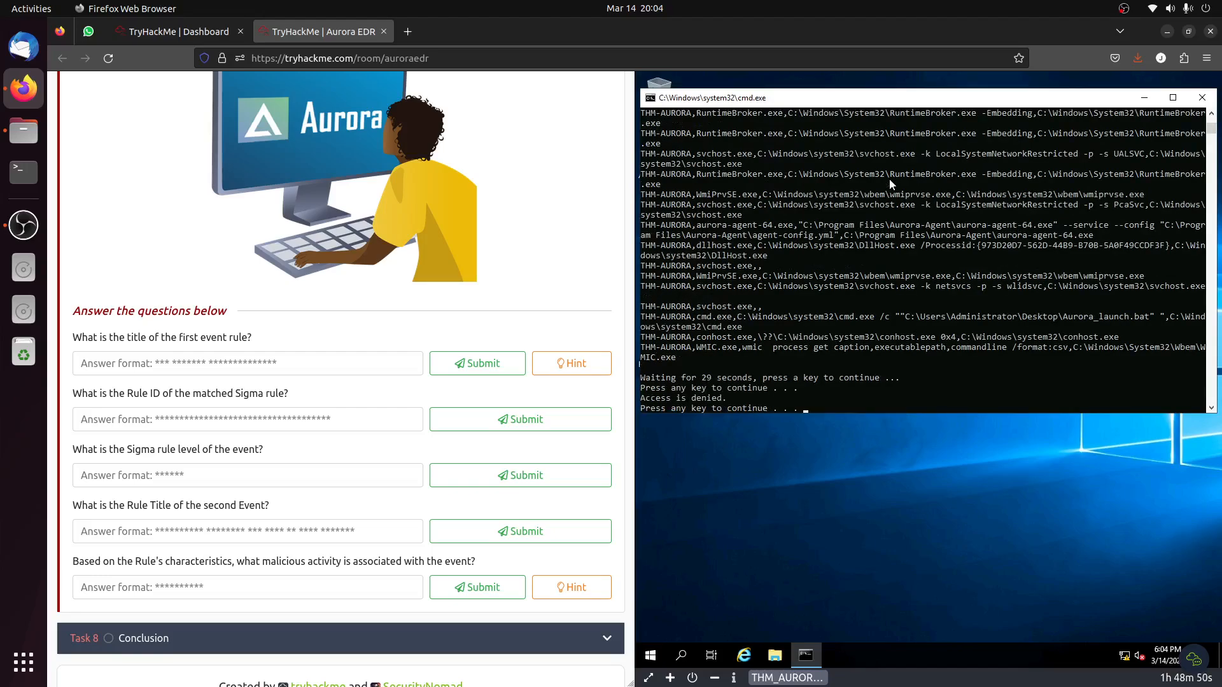
key(Return)
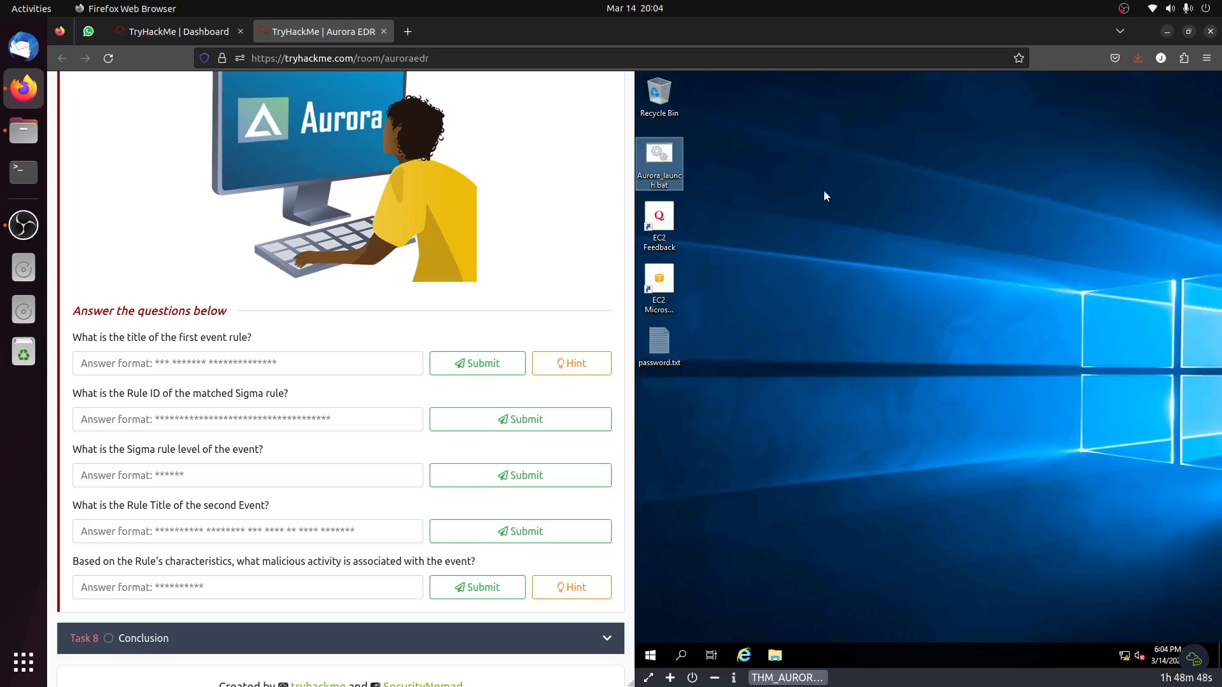
Reopen Event Viewer in the VM by searching for "event".
click(650, 655)
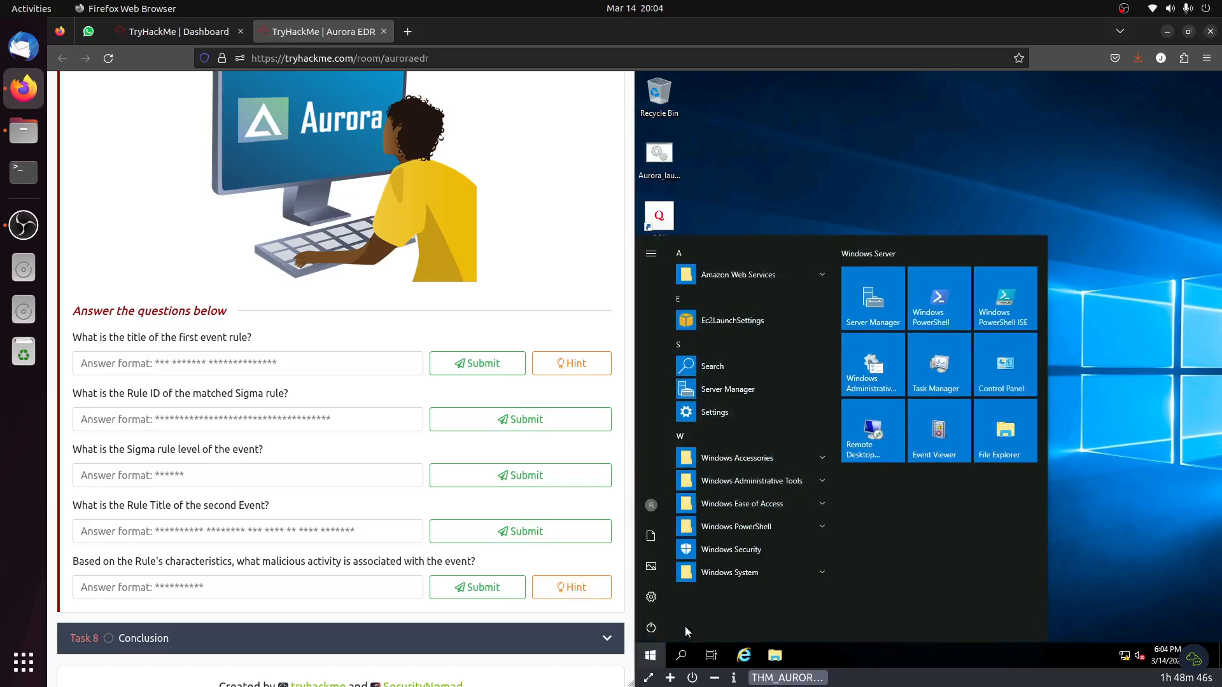
text(event)
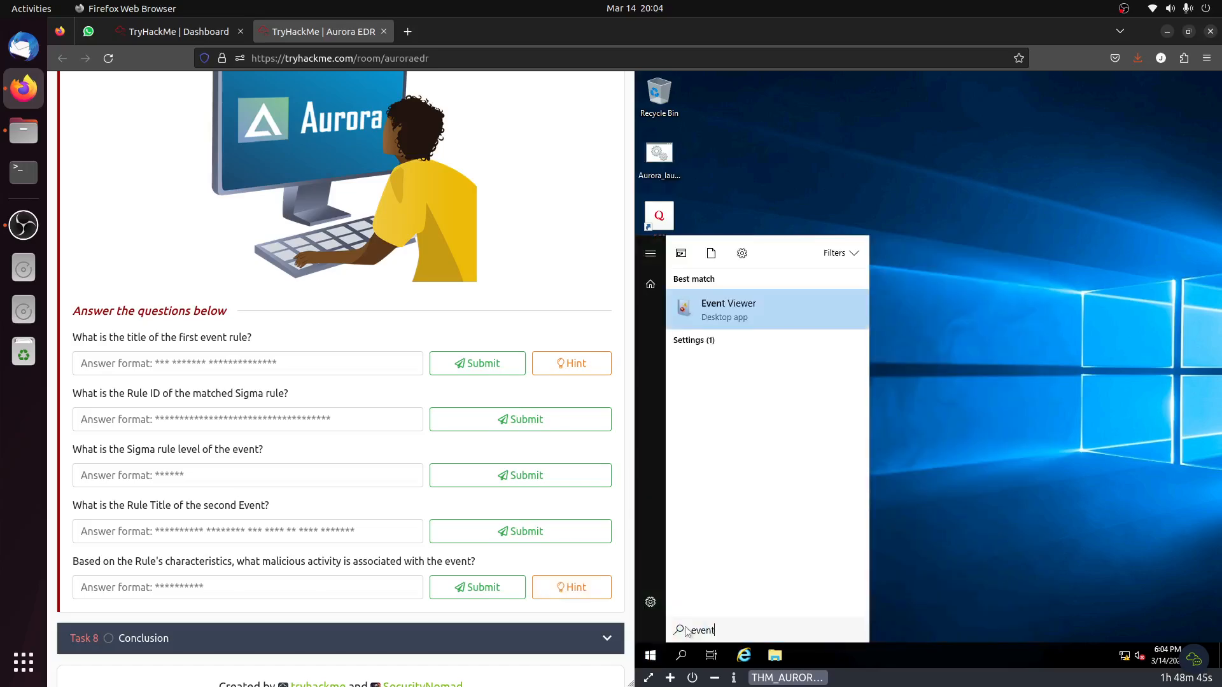
click(747, 293)
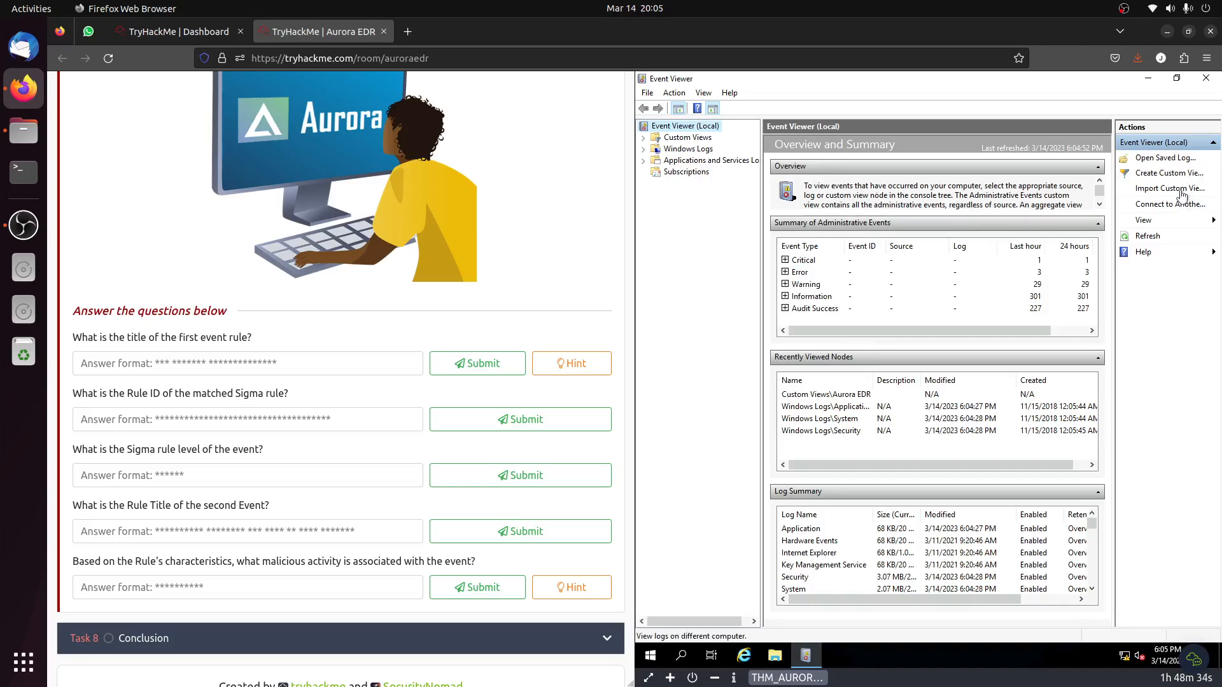
Start a new custom view that includes the Critical, Error, Warning, Information and Verbose event levels.
click(1171, 172)
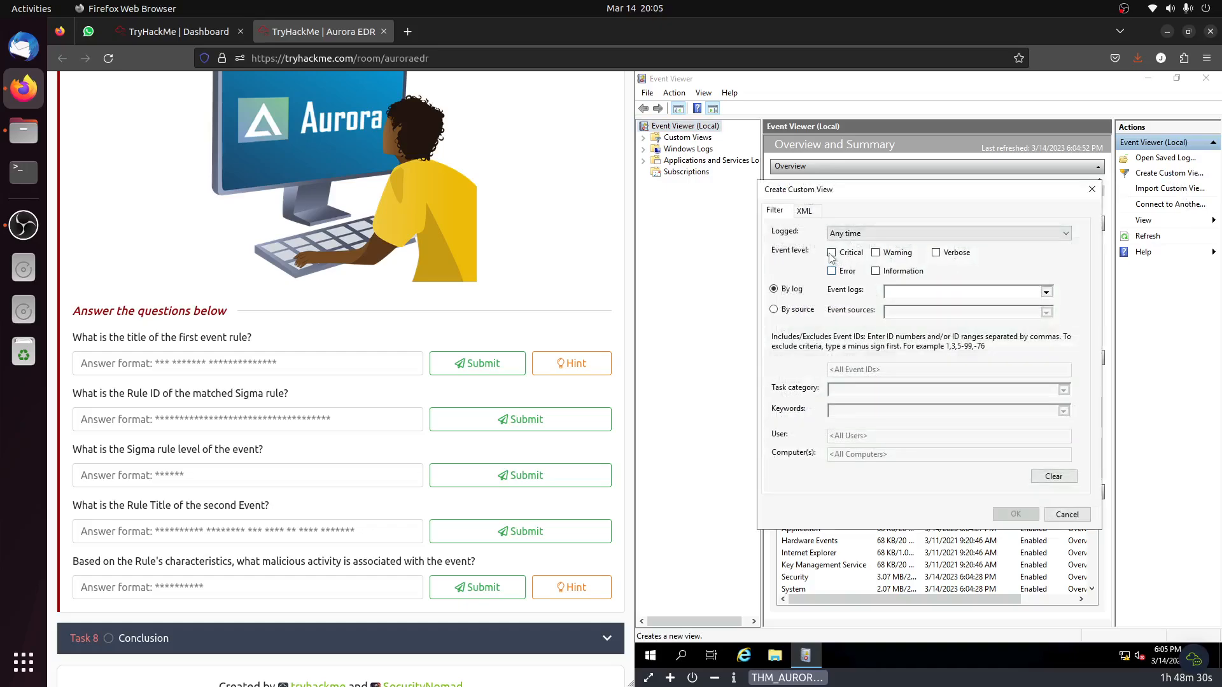
click(831, 253)
click(831, 271)
click(875, 253)
click(874, 271)
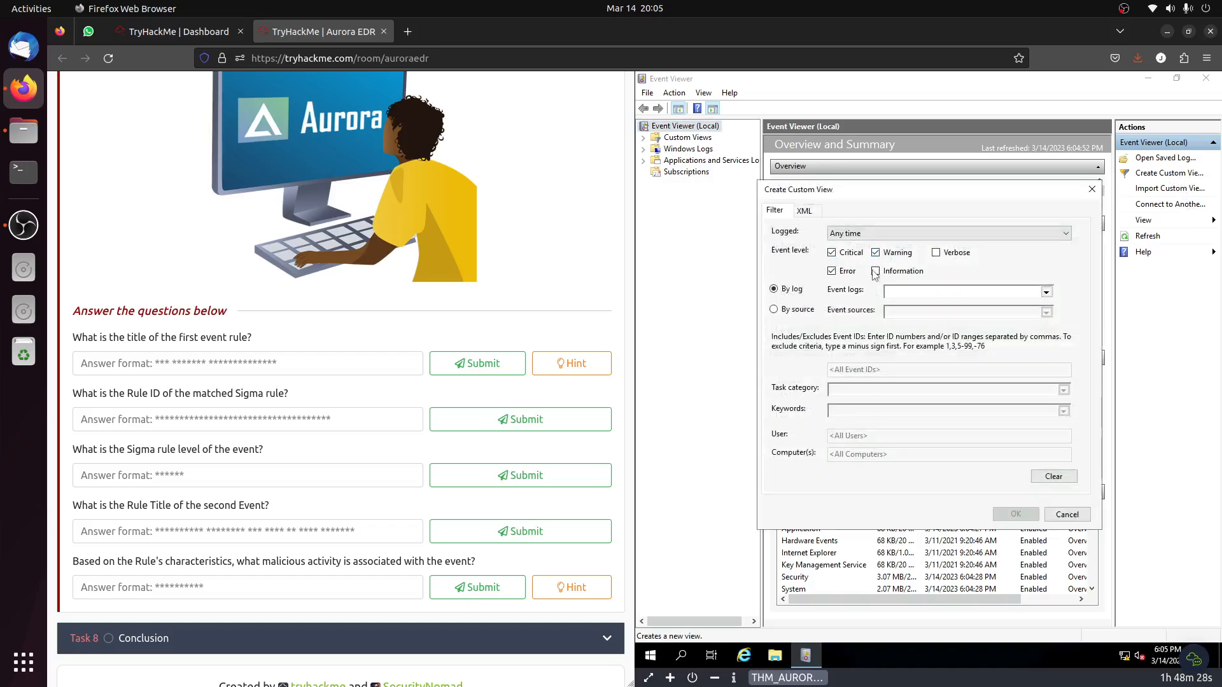
click(936, 253)
Filter the custom view by the sources aurora-agent and AuroraAgent and save it under the default name New View.
click(773, 310)
click(1045, 312)
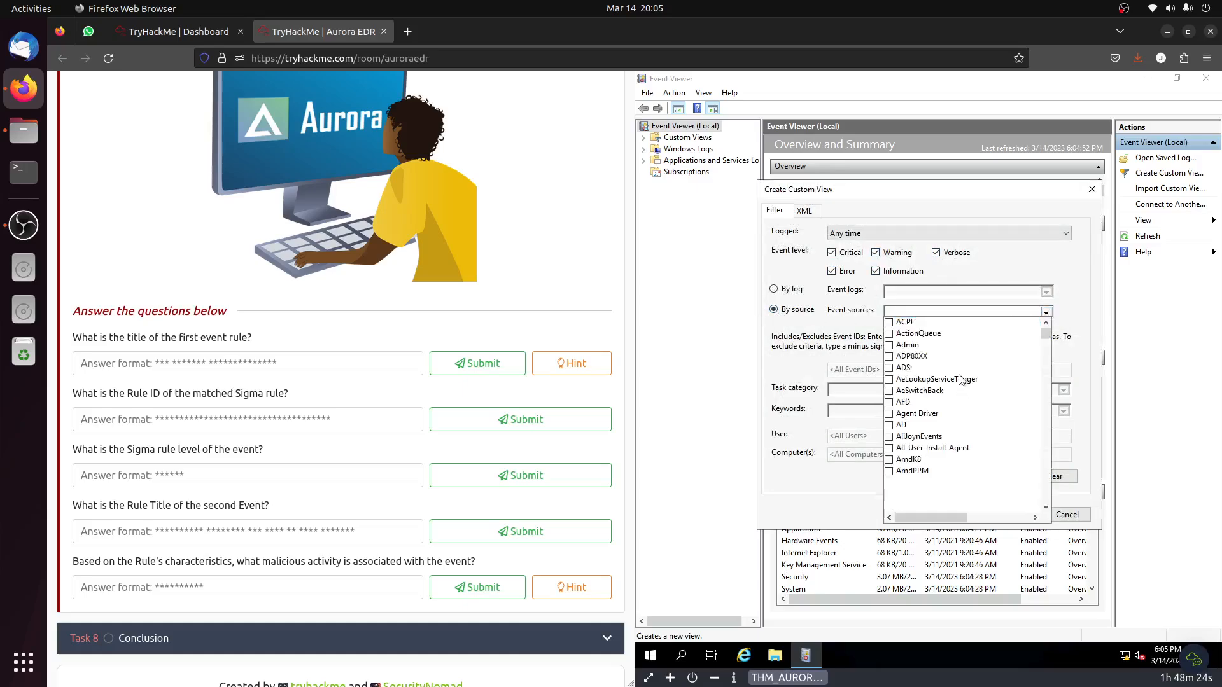
scroll(961, 379, down, 5)
scroll(960, 382, down, 5)
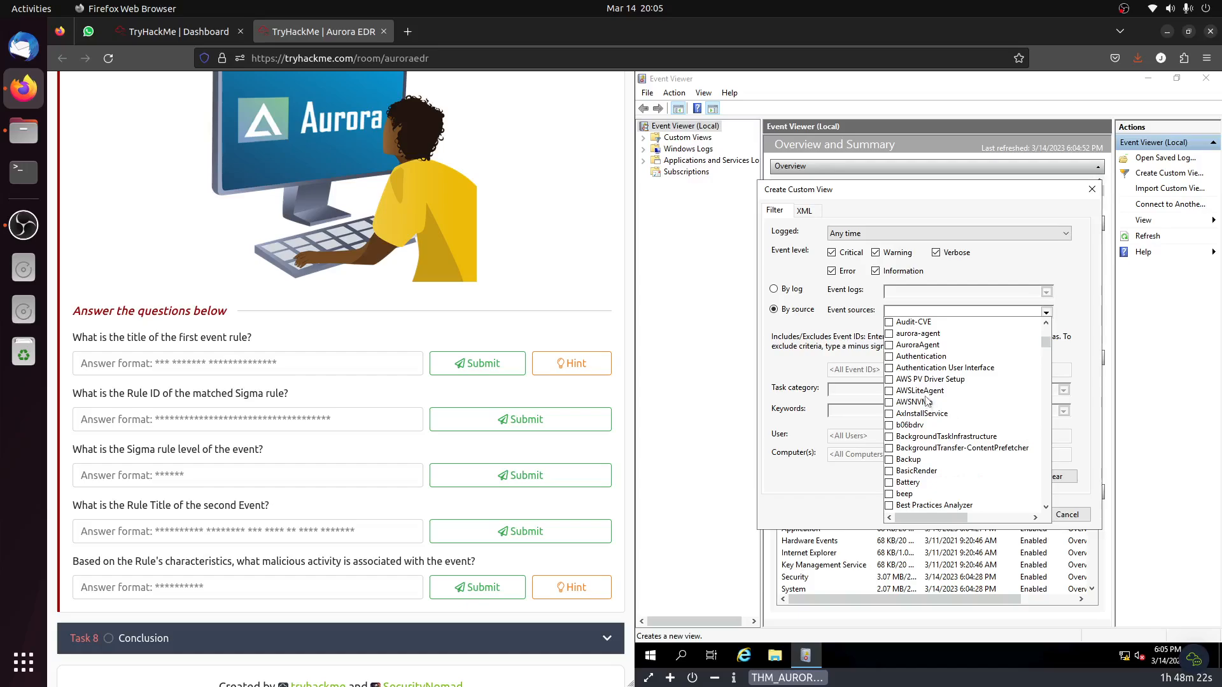
click(920, 345)
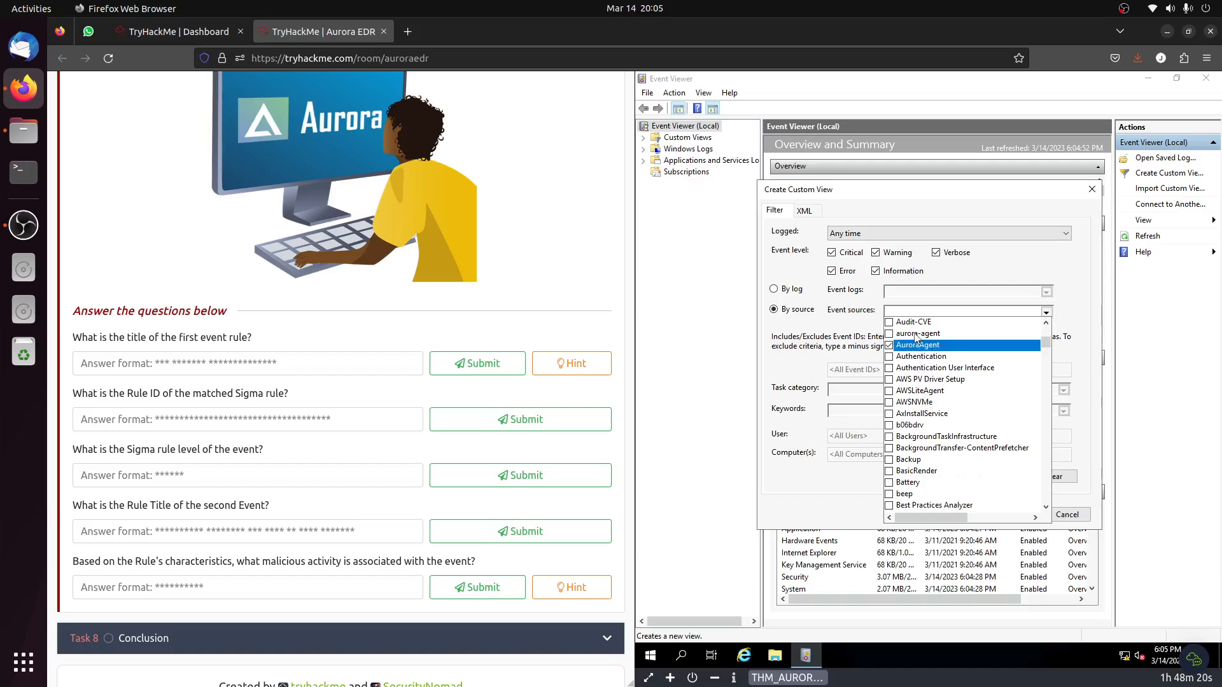
click(917, 334)
click(791, 397)
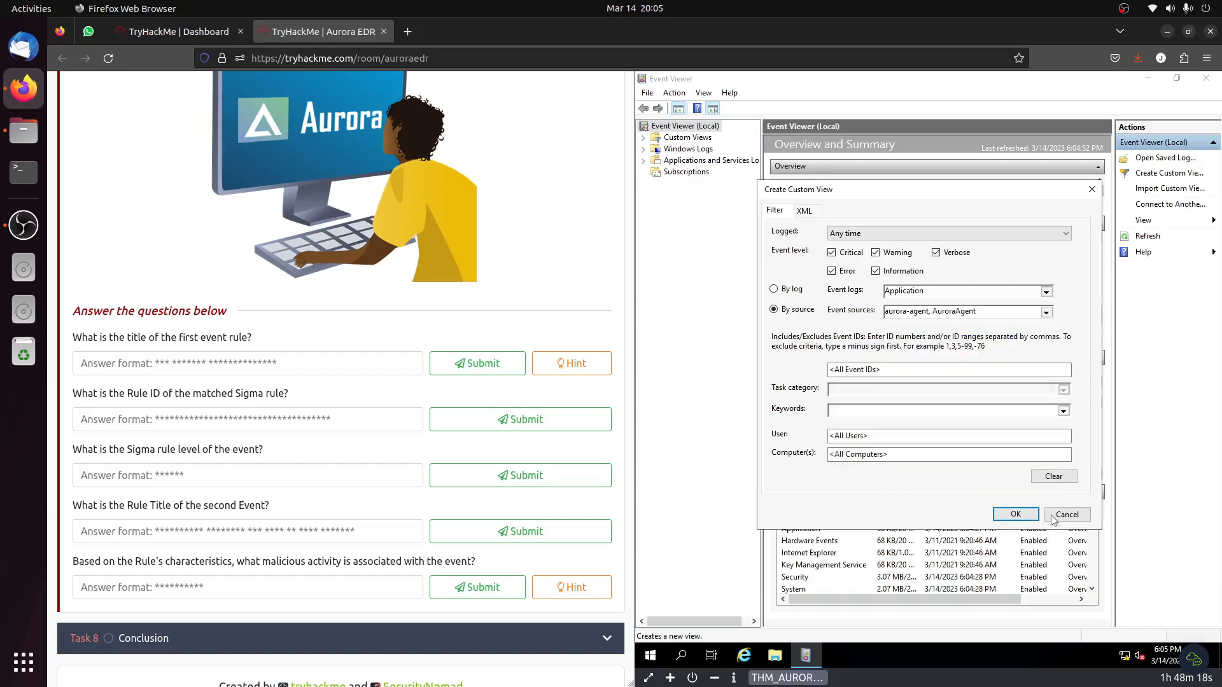
click(1024, 515)
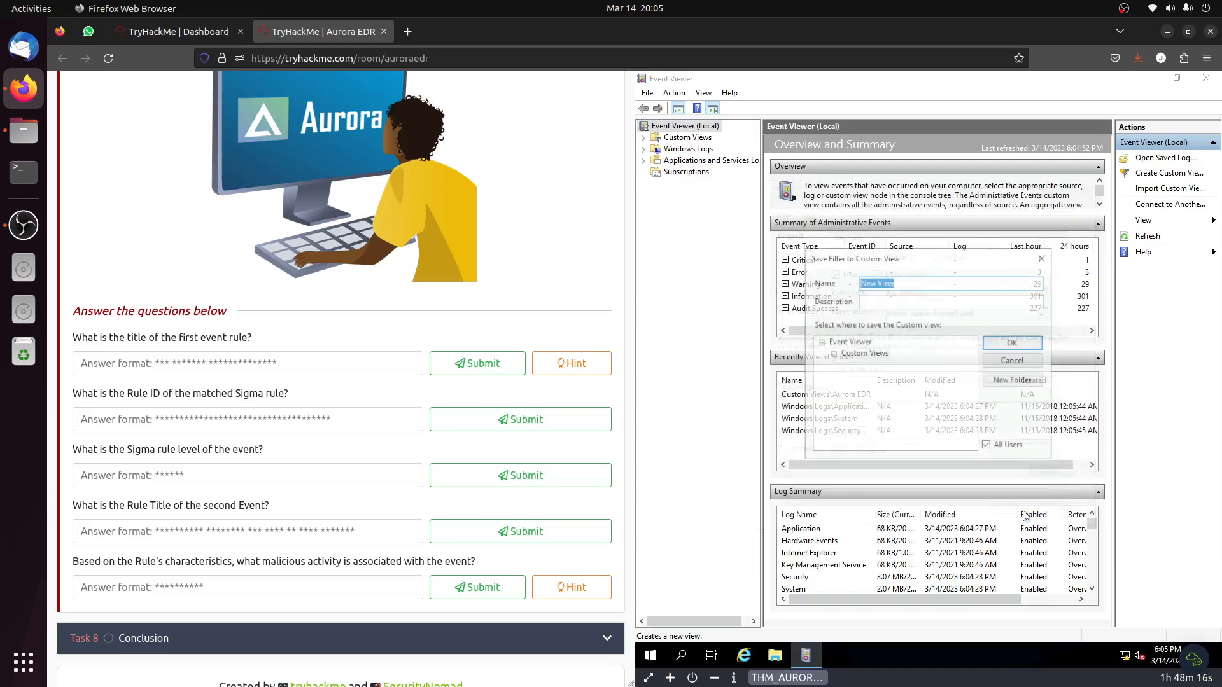
click(1001, 344)
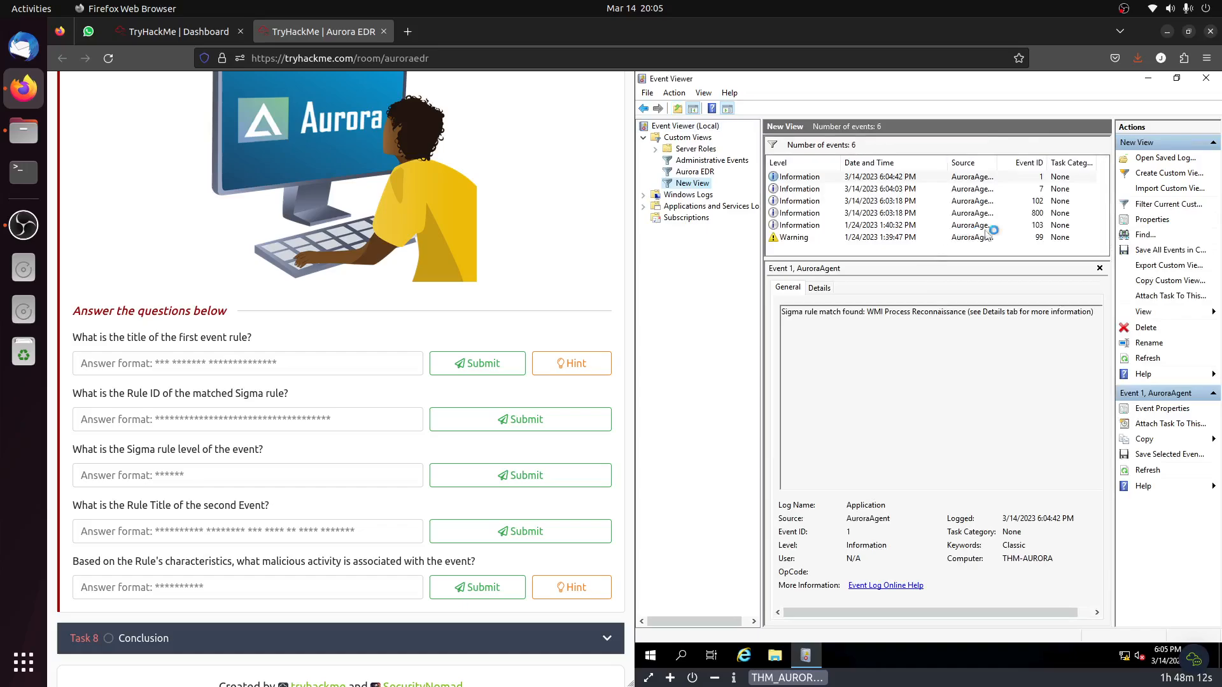
Copy the rule title from event 1's details and submit "WMI Process Reconnaissance" as the first event rule's title.
click(1040, 179)
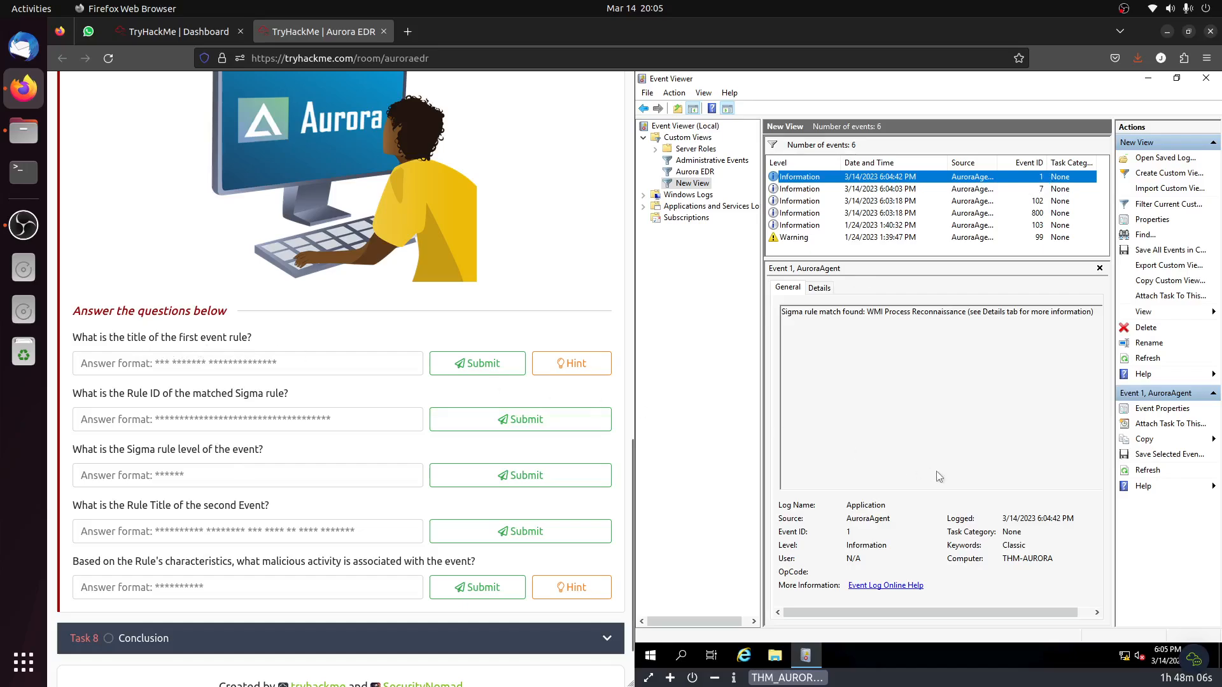
click(819, 288)
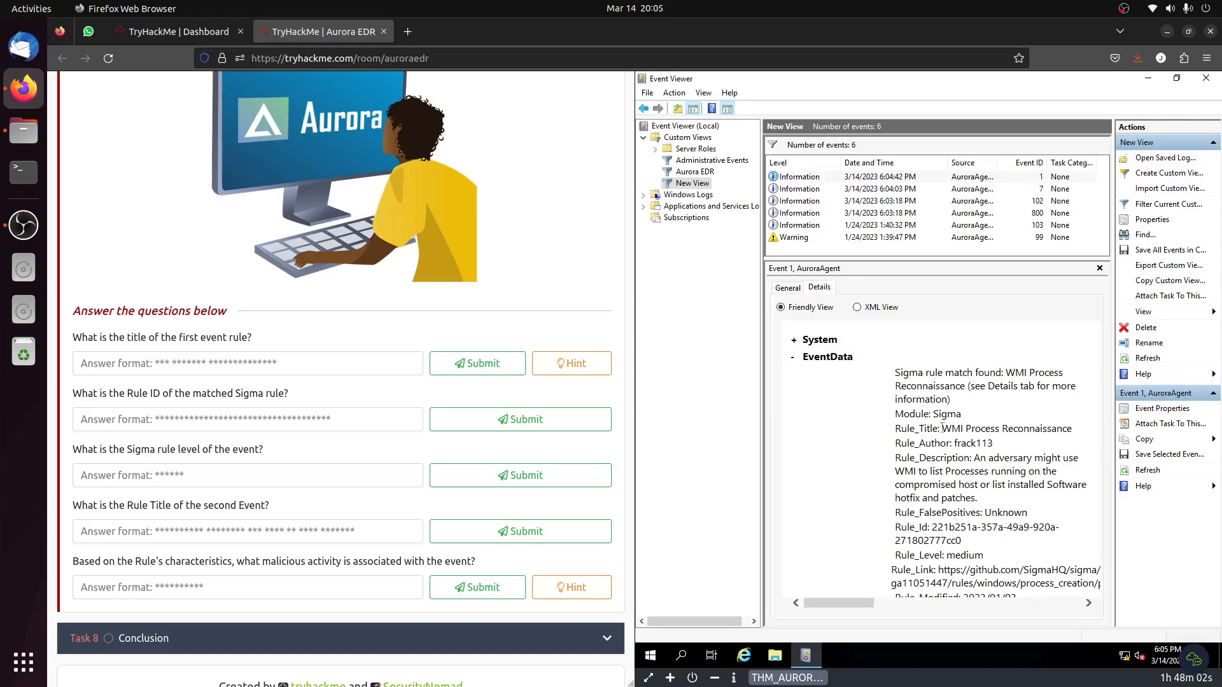
drag(945, 429, 1052, 426)
key(ctrl+c)
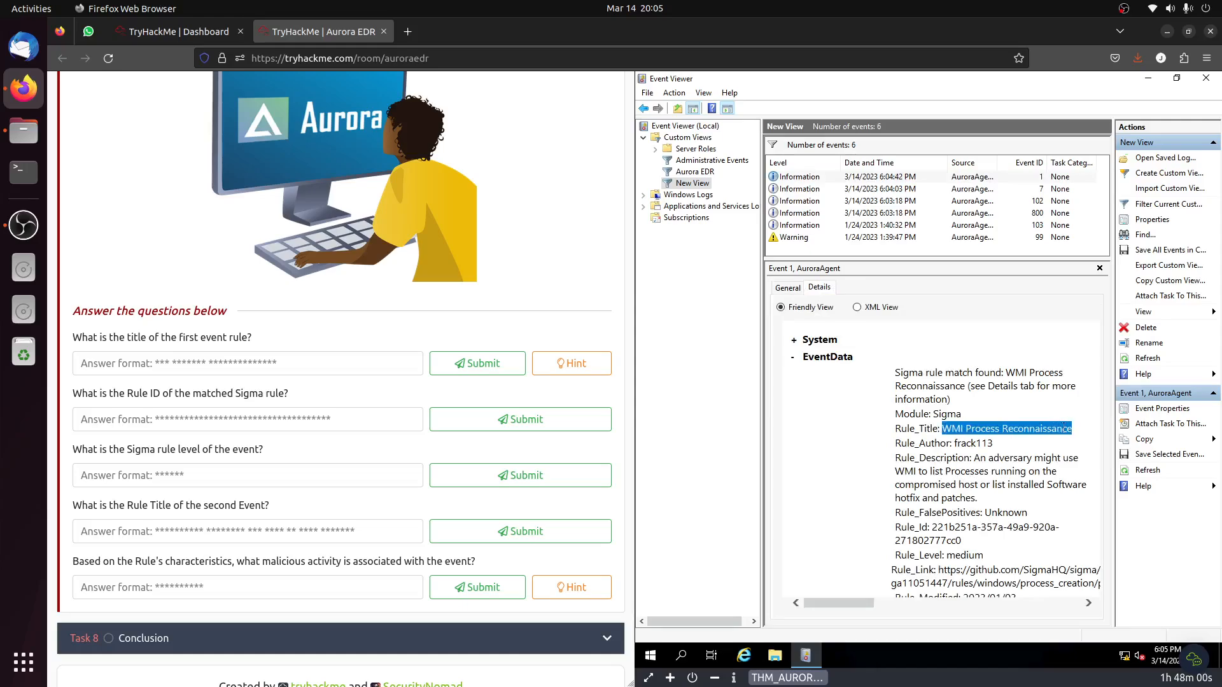
click(316, 362)
key(ctrl+v)
click(478, 363)
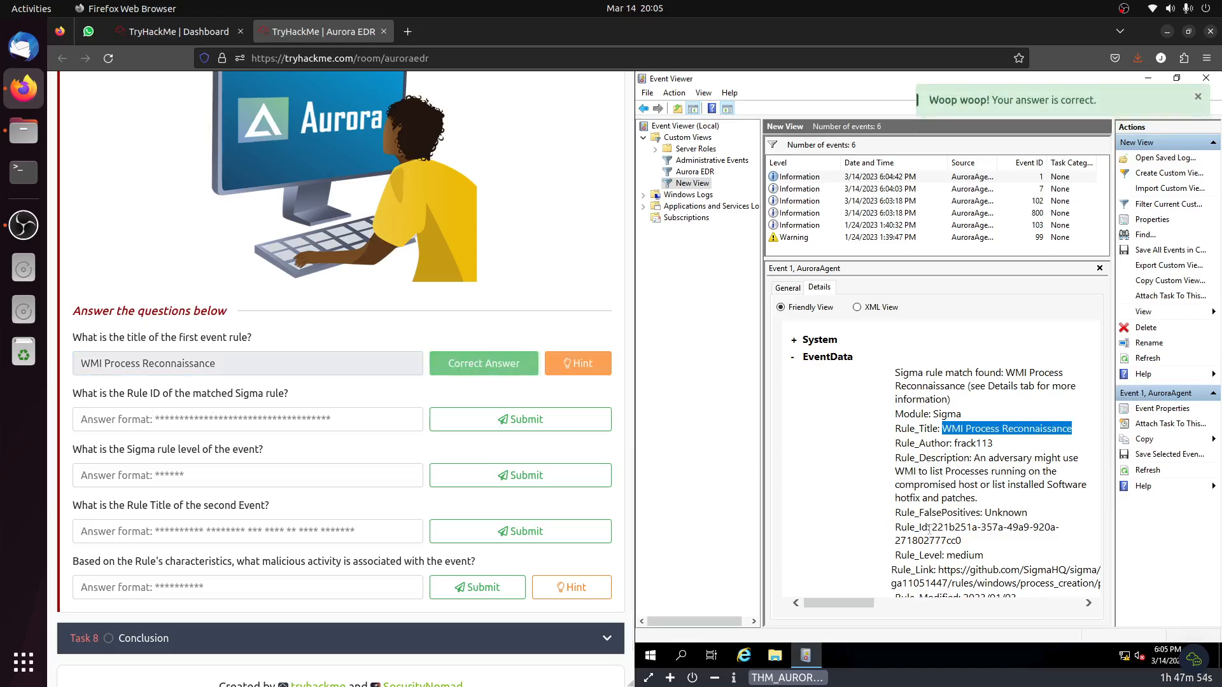
Copy event 1's Rule_Id and submit 221b251a-357a-49a9-920a-271802777cc0 as the matched Sigma rule's ID.
drag(933, 527, 960, 540)
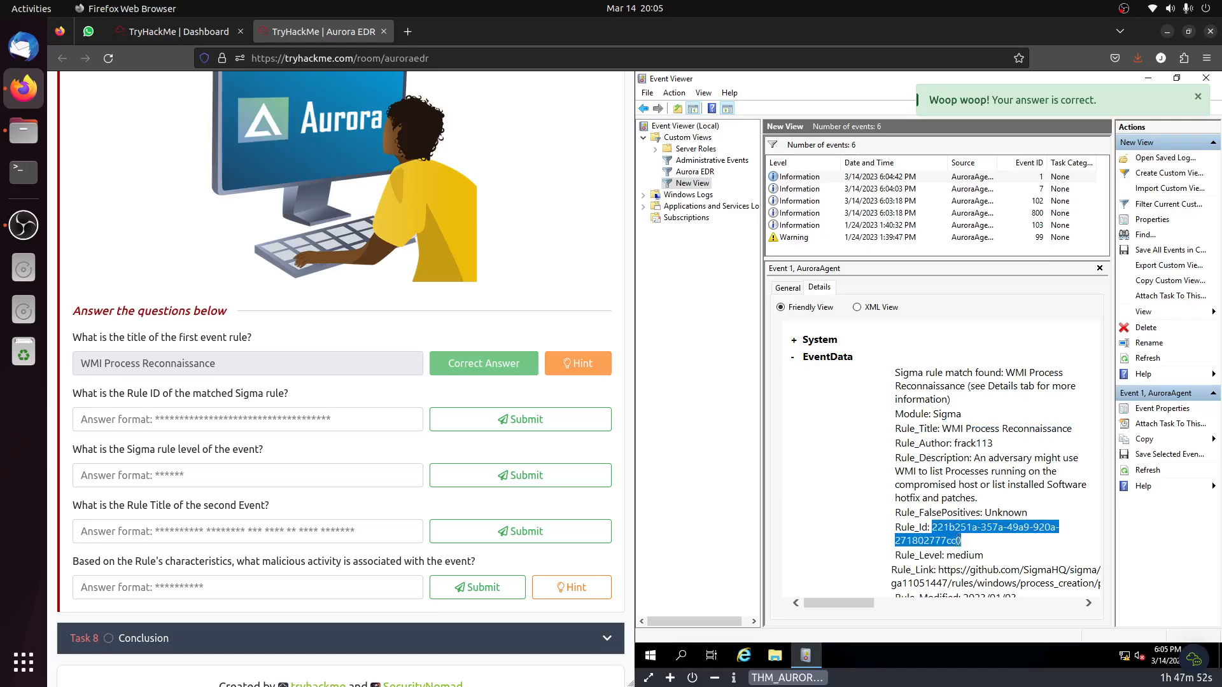
key(ctrl+c)
click(248, 419)
key(ctrl+v)
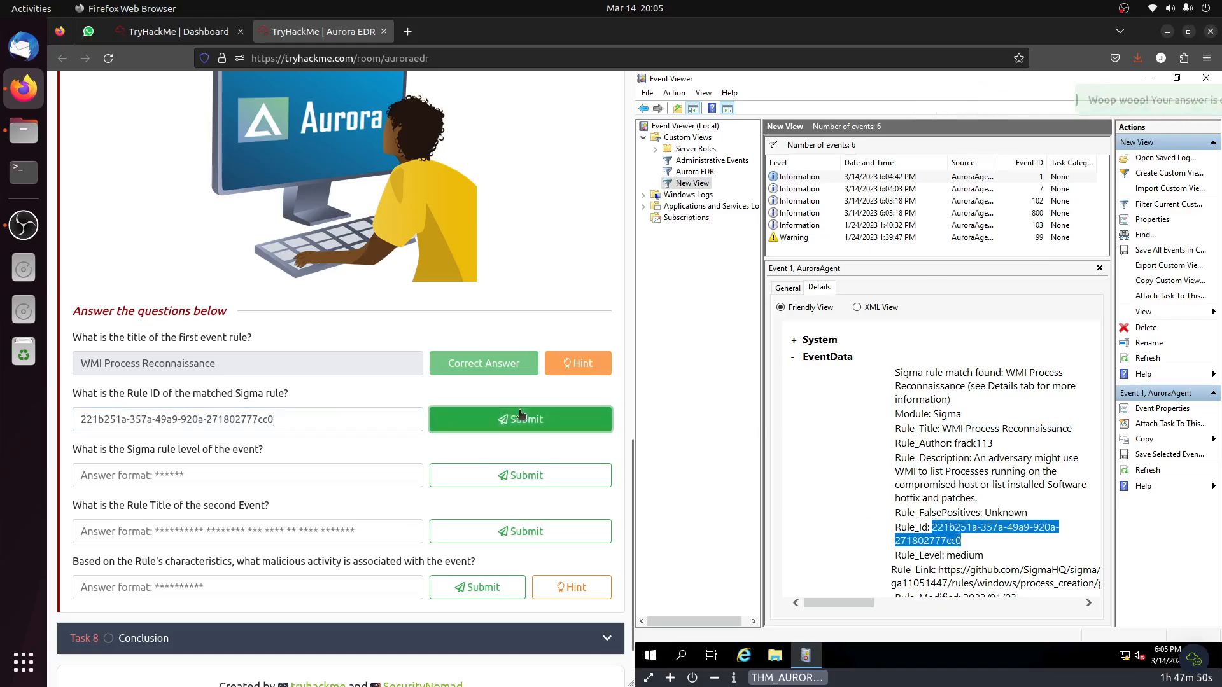
click(519, 415)
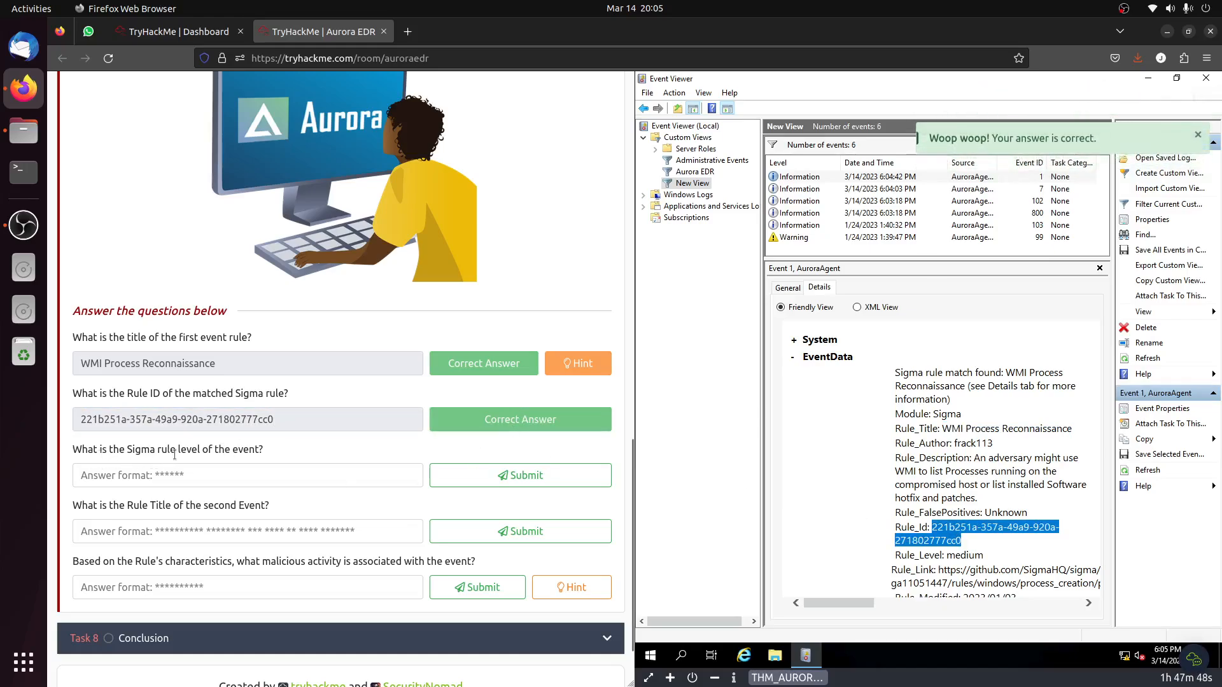
Copy the Rule_Level value from event 1 and submit "medium" as the Sigma rule level.
click(964, 551)
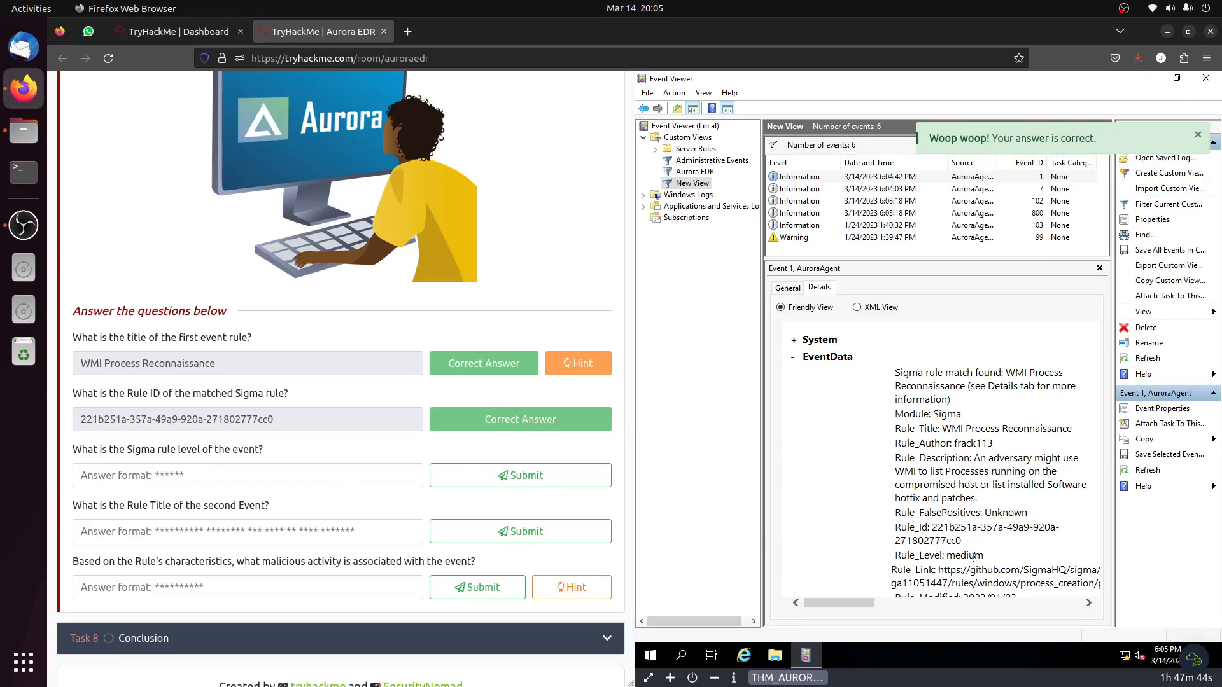
double_click(965, 555)
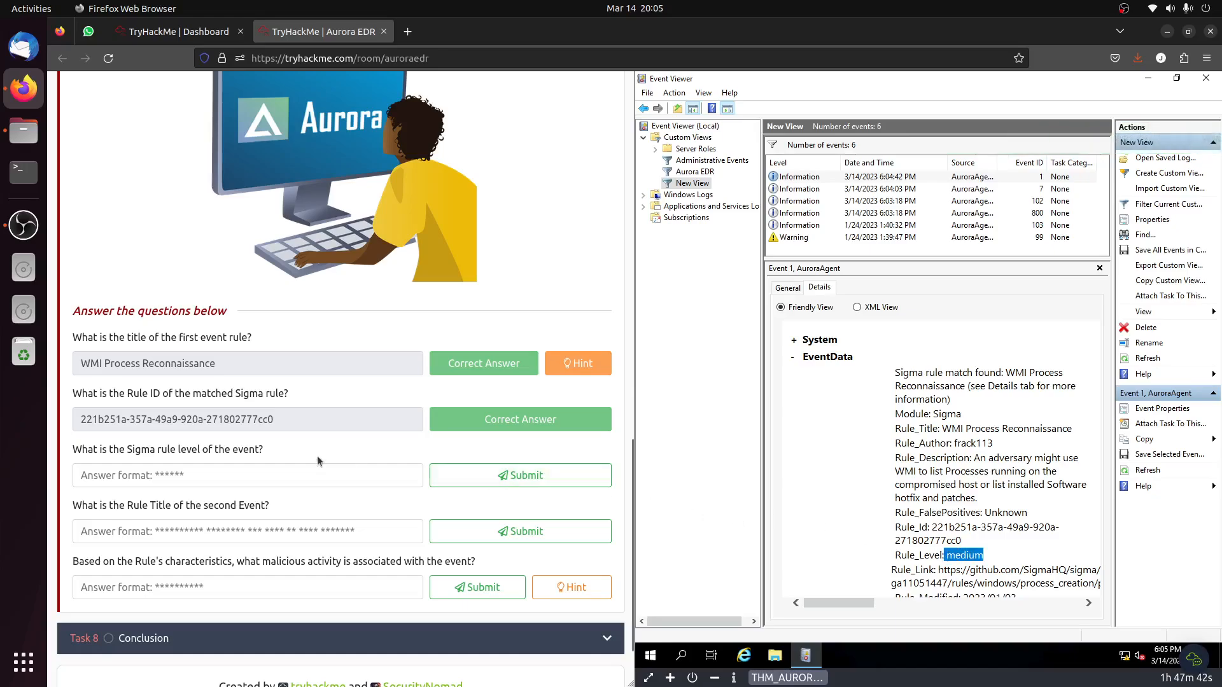
click(292, 480)
key(ctrl+v)
click(502, 471)
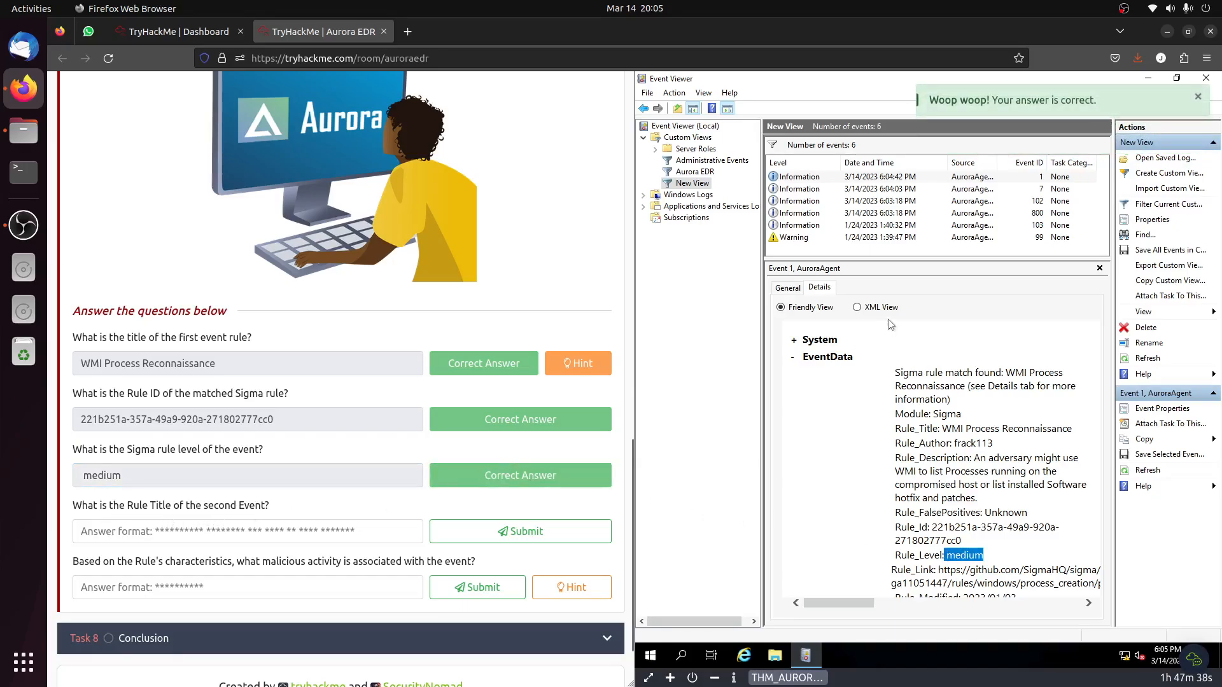
Compare the details of events 7, 99, 103 and 102 to look for the second event's rule title.
click(930, 189)
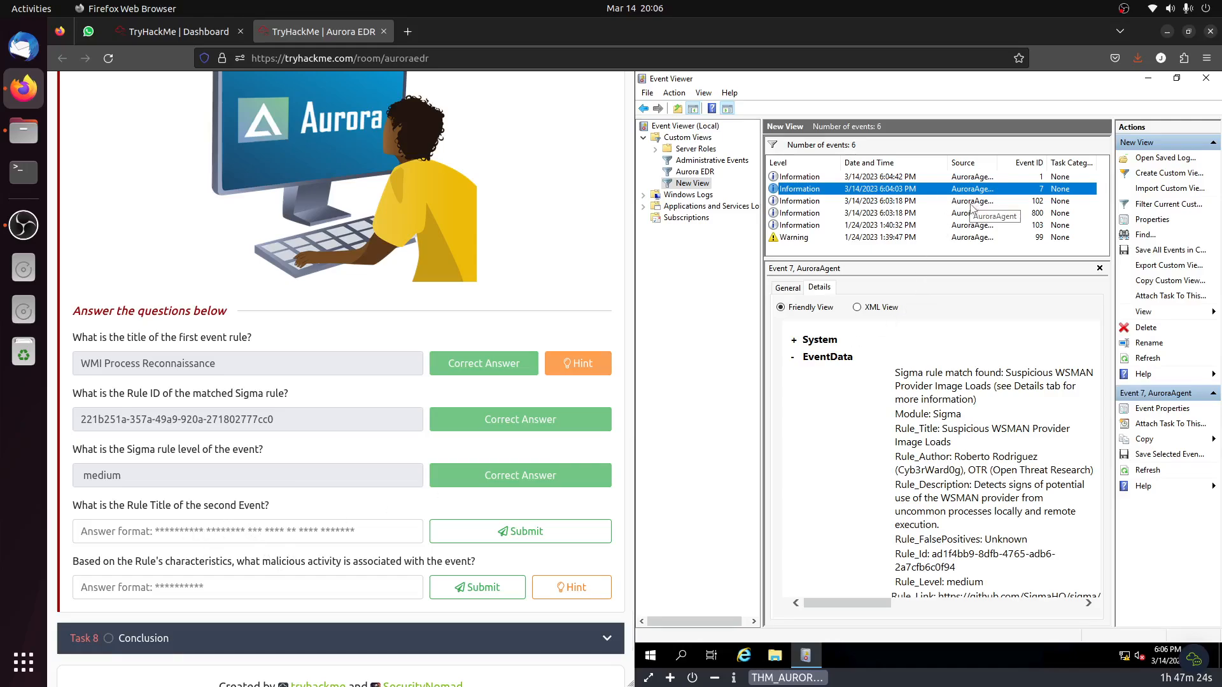
click(962, 240)
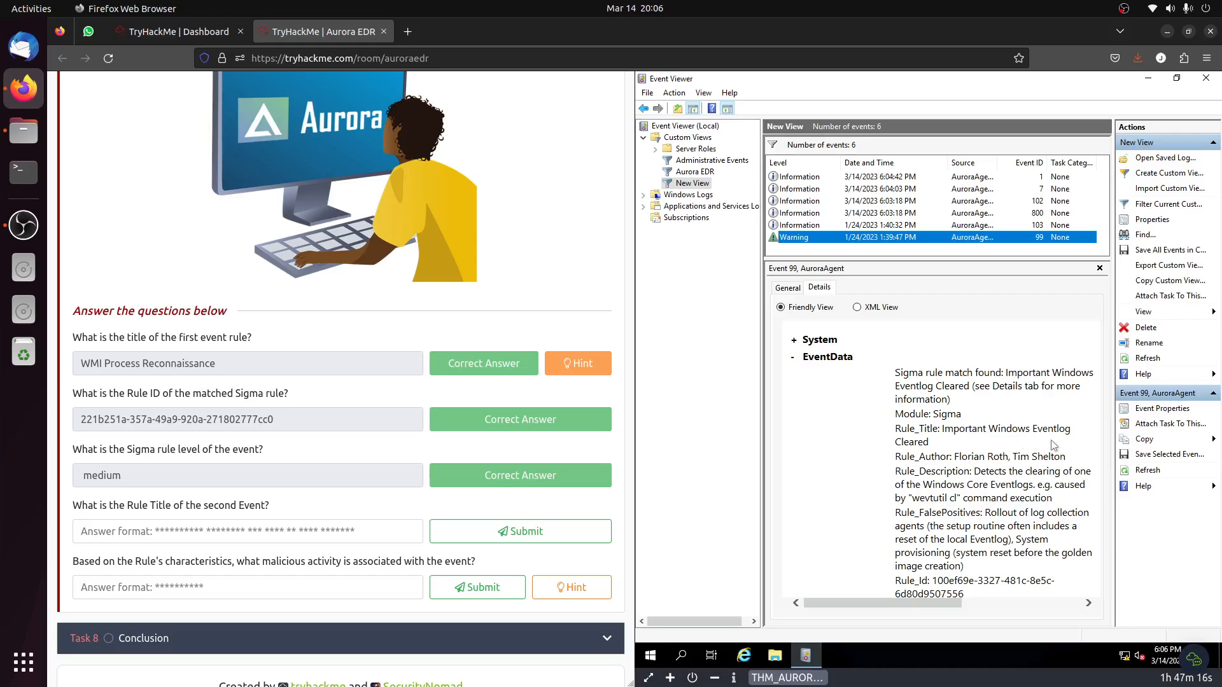
click(959, 227)
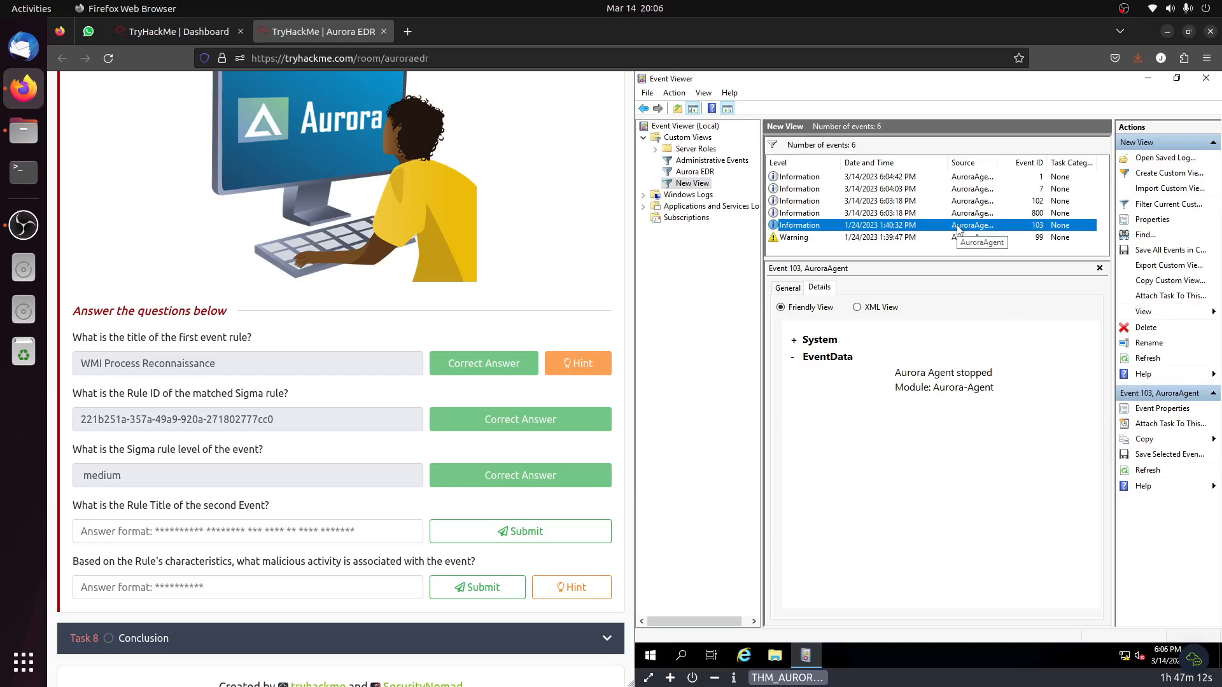
click(964, 202)
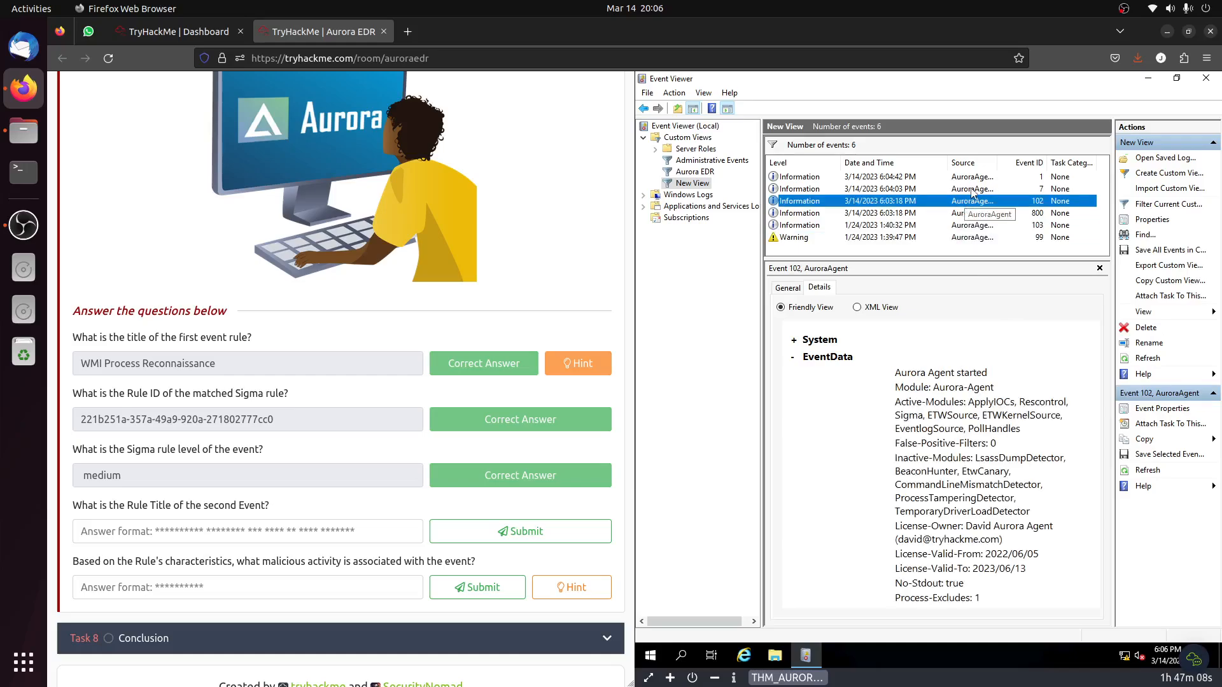
click(971, 190)
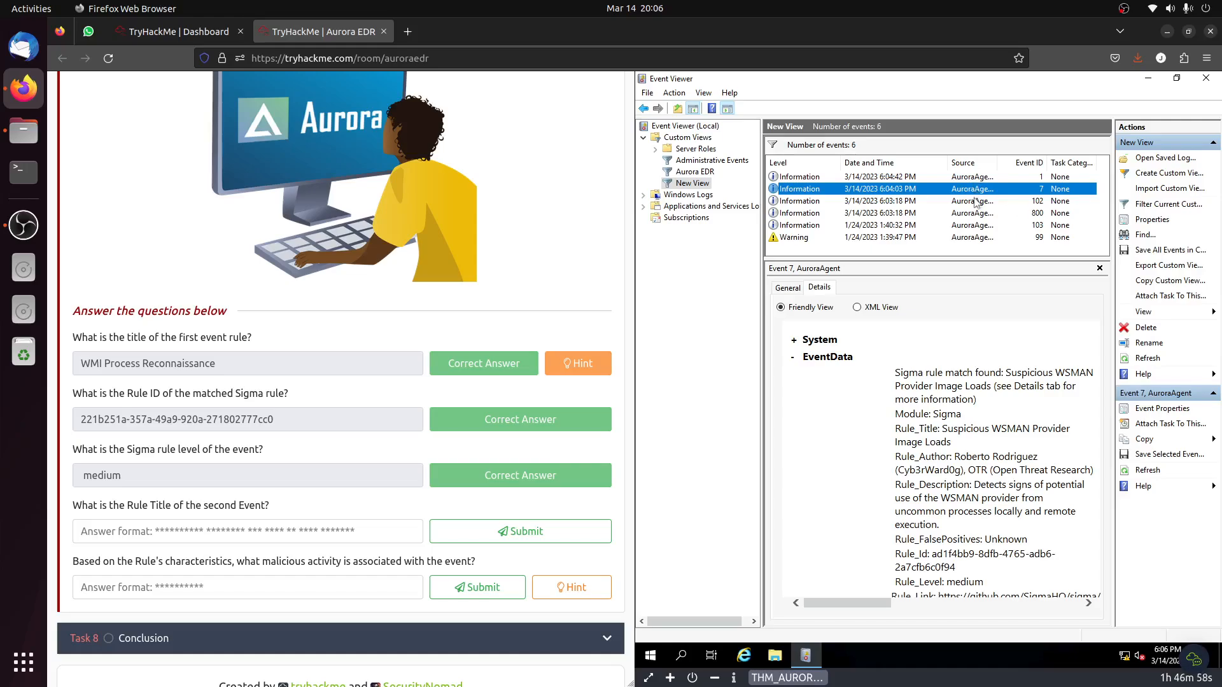
click(974, 201)
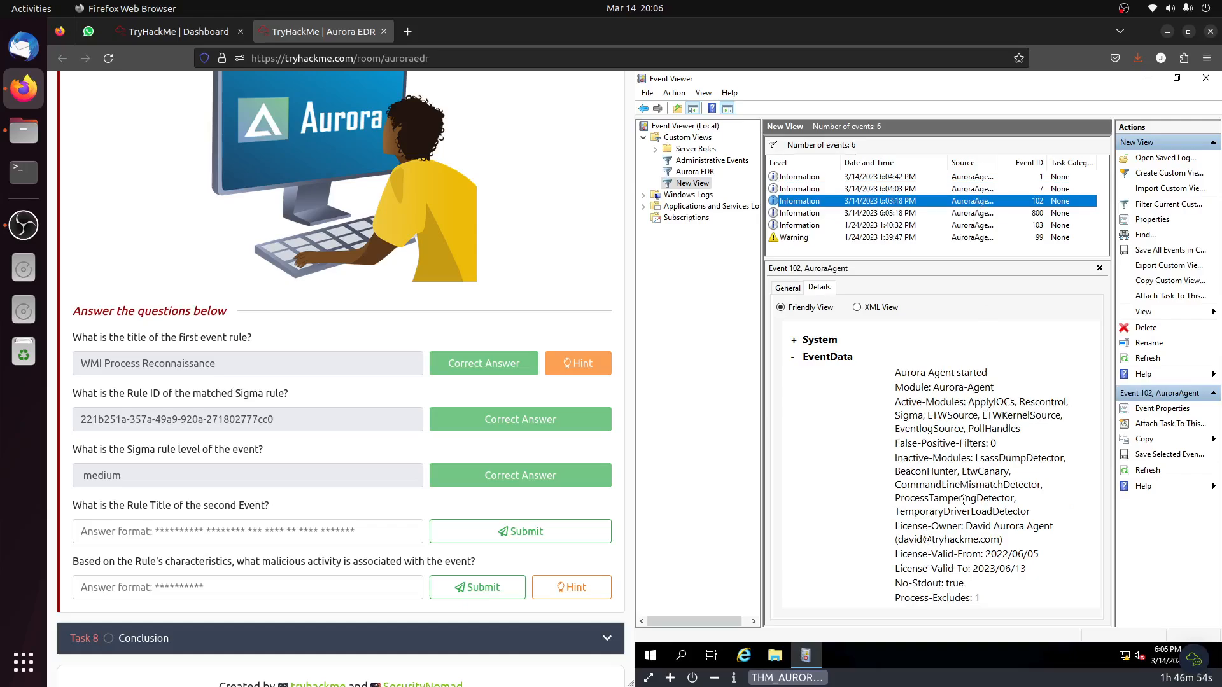
Check the details of events 800, 103 and 99 for the second event's rule title against the question's answer format.
click(978, 224)
click(975, 214)
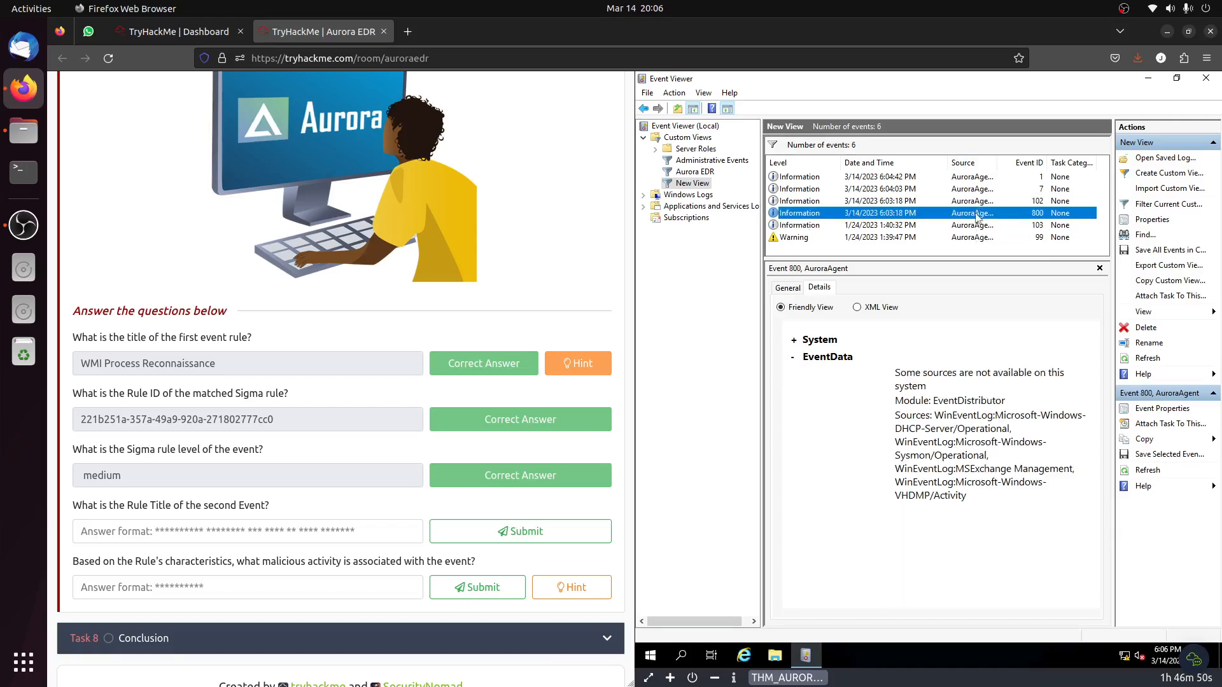
click(977, 226)
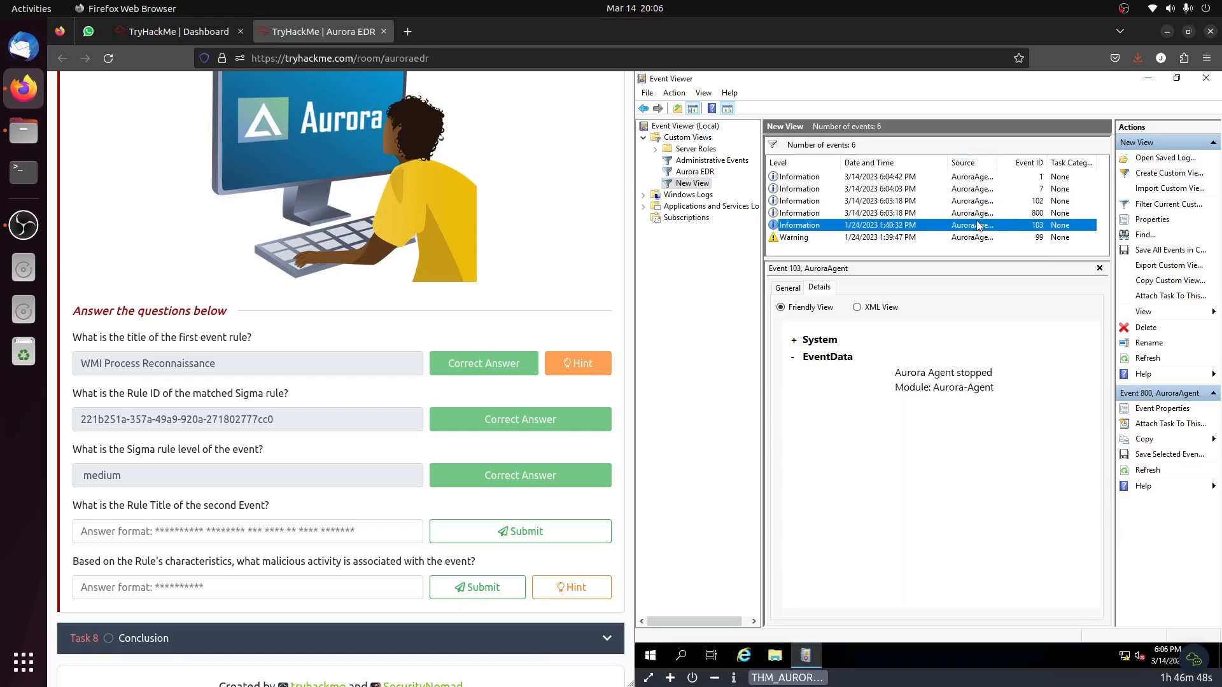
click(983, 239)
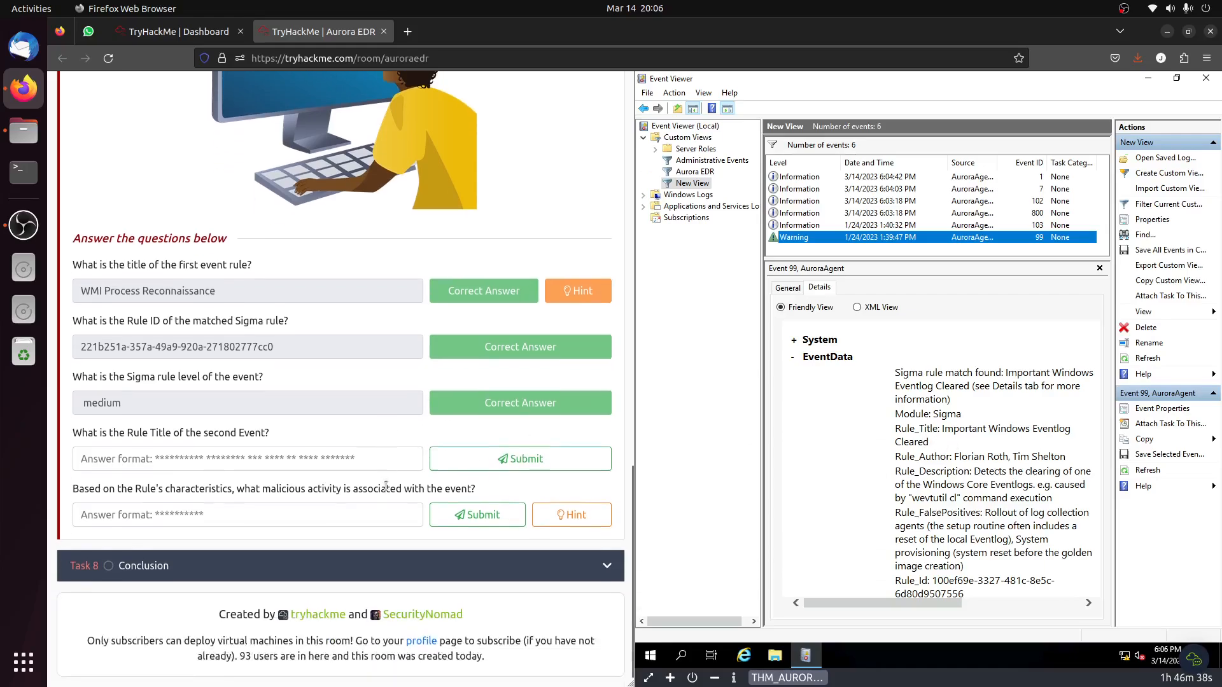
scroll(252, 469, down, 2)
Examine the System data and event data of events 103 and 800 for rule information.
click(973, 227)
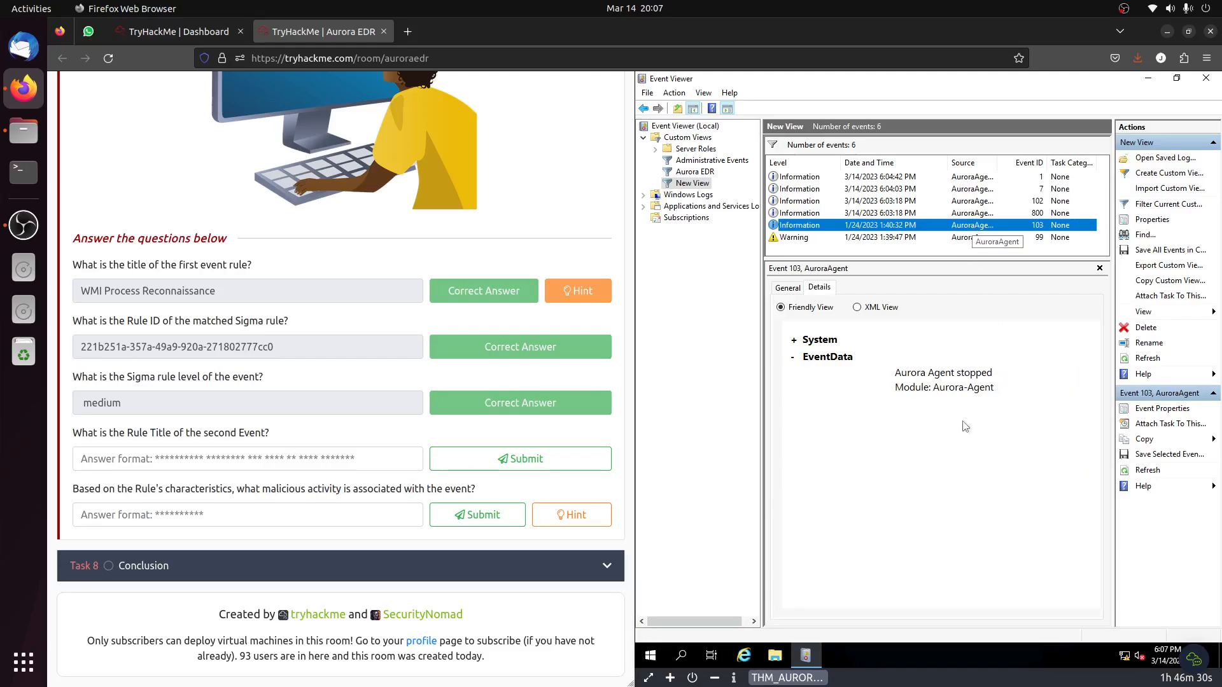
click(794, 344)
click(795, 344)
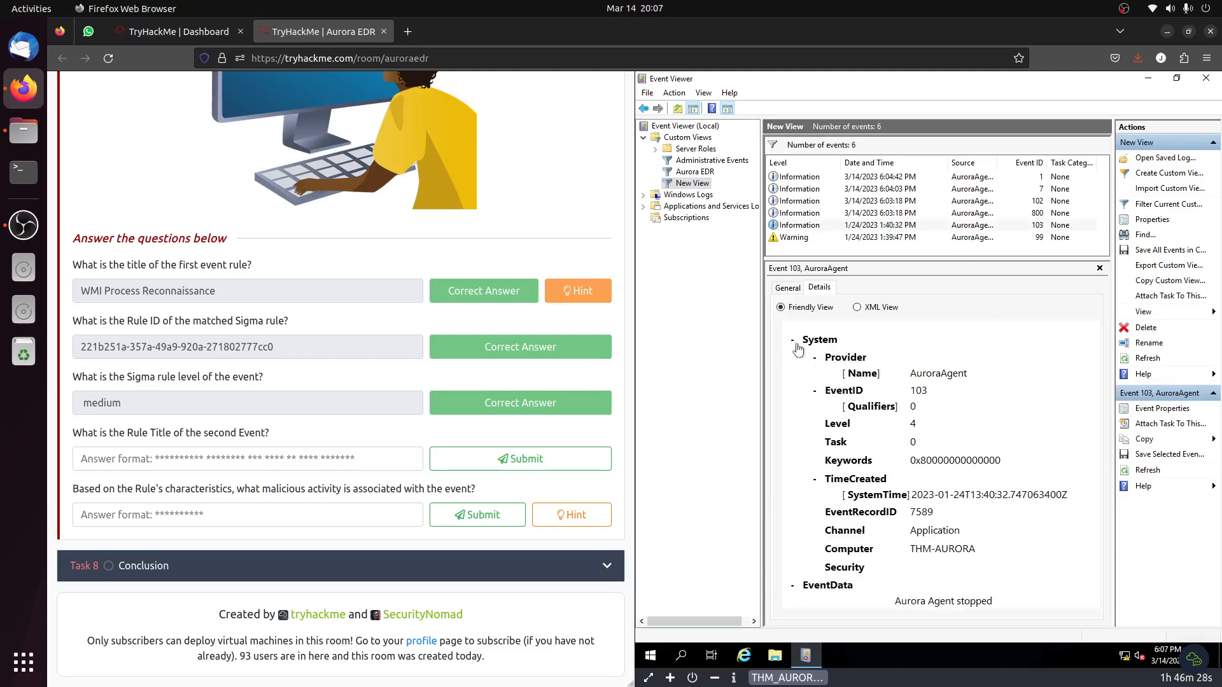
scroll(1045, 466, down, 1)
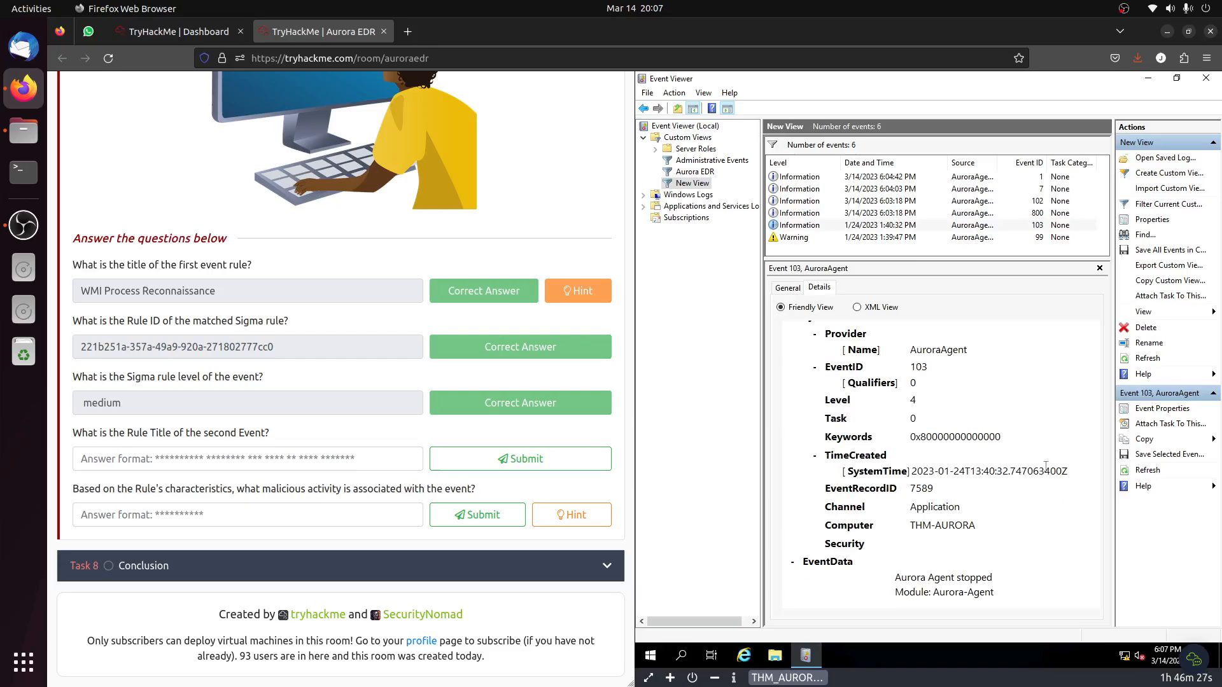
click(985, 226)
click(984, 213)
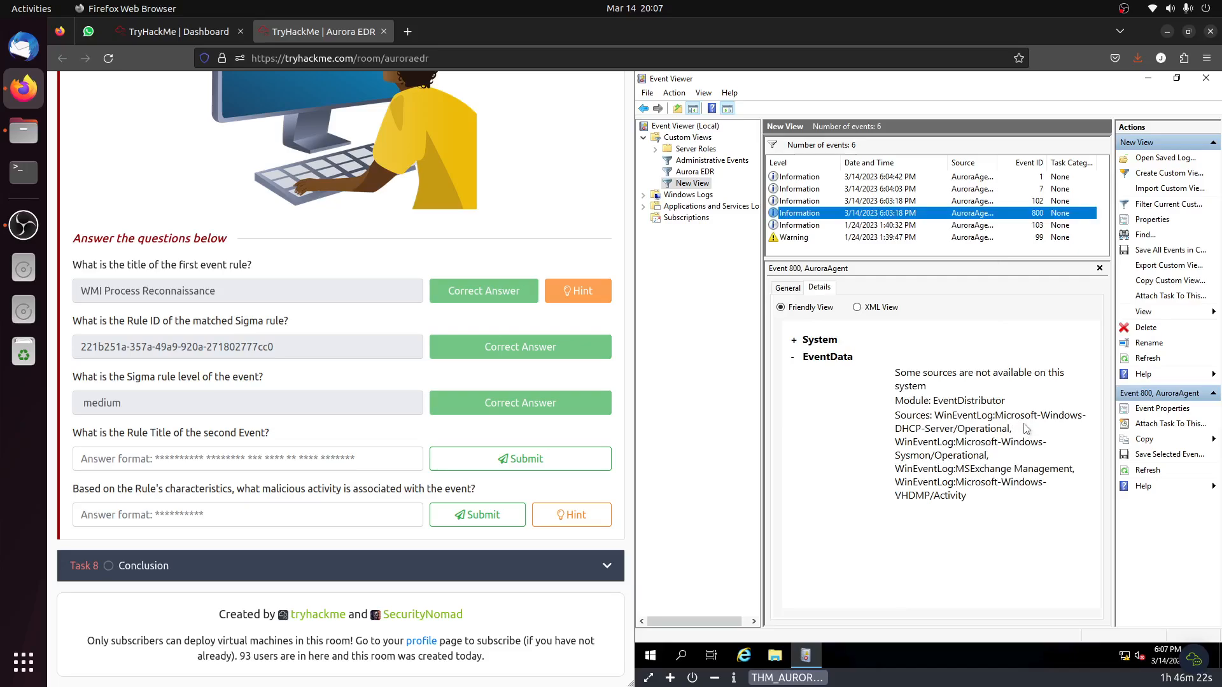
click(794, 341)
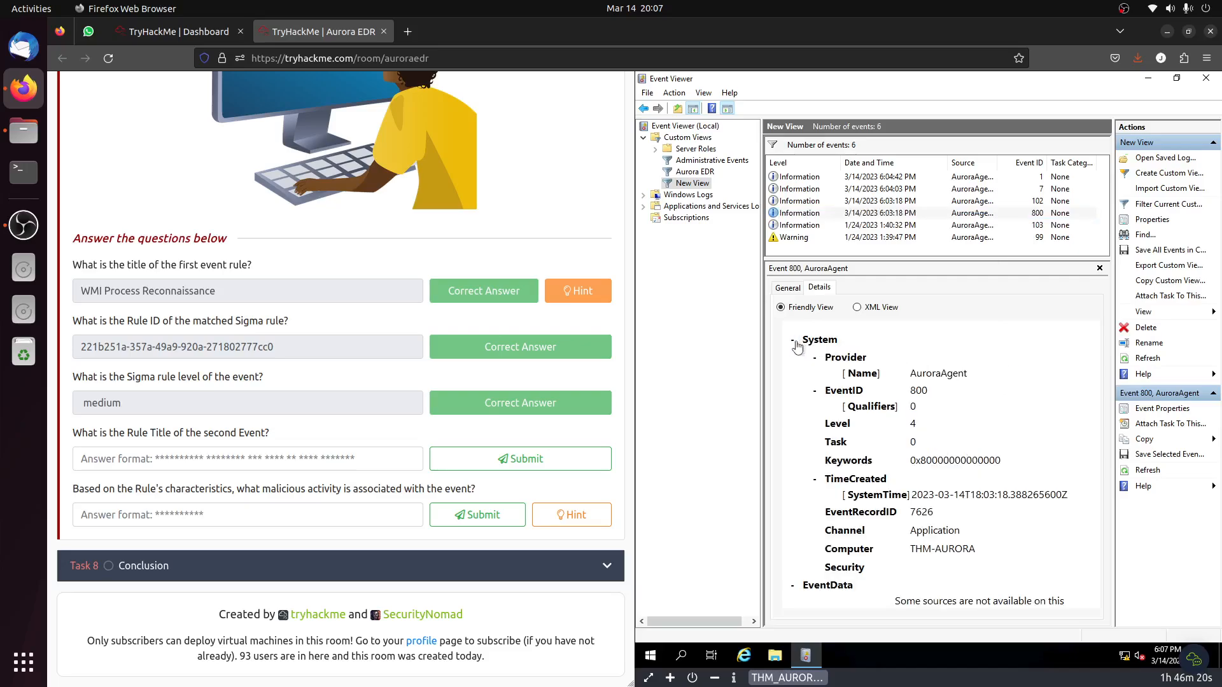
click(795, 342)
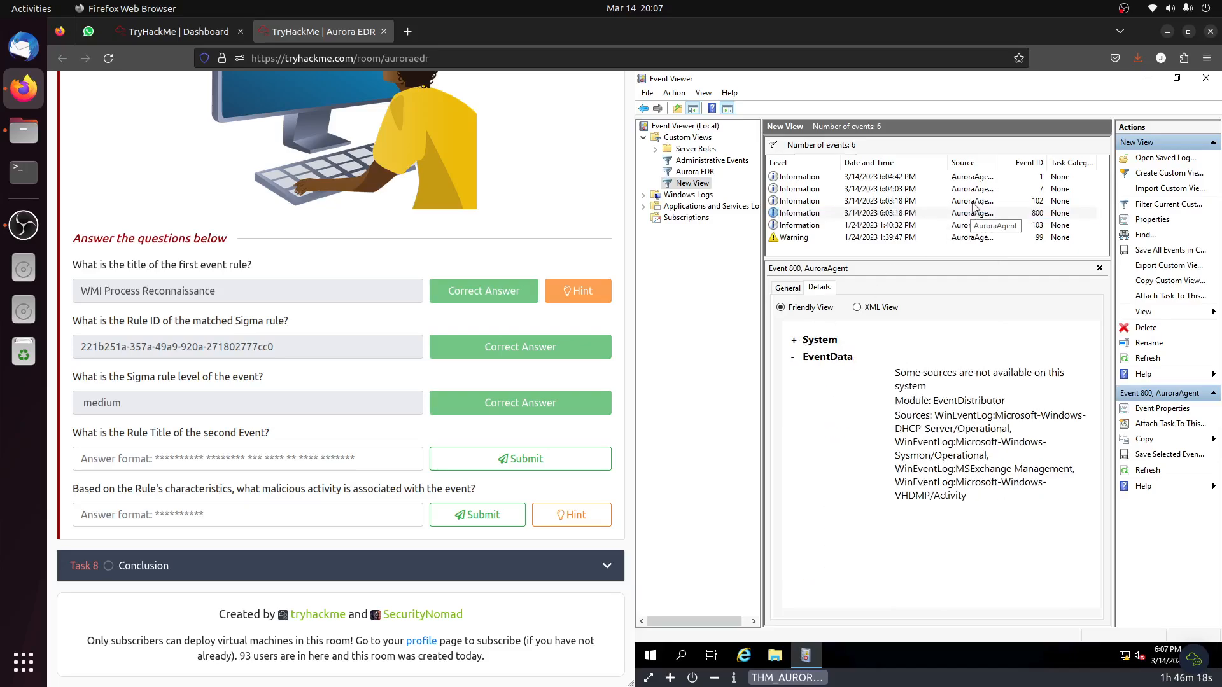
Read through the details of events 102 and 7, highlighting the Rule_Title value in event 7.
click(973, 202)
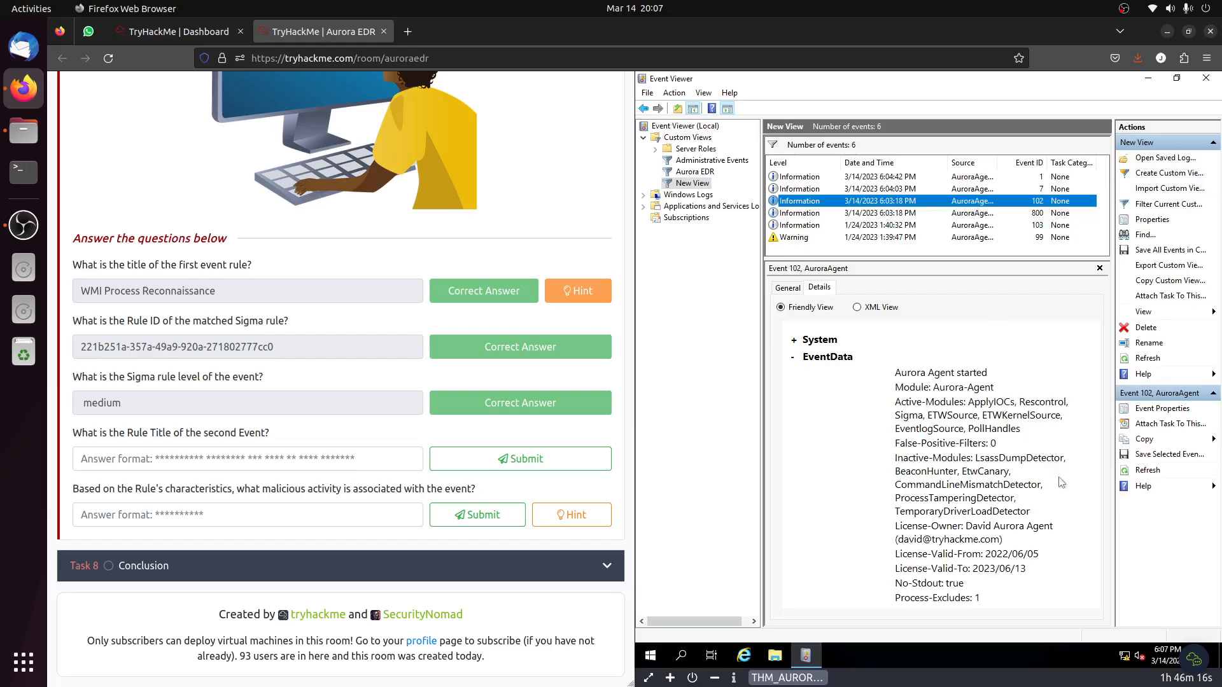
scroll(1060, 483, down, 2)
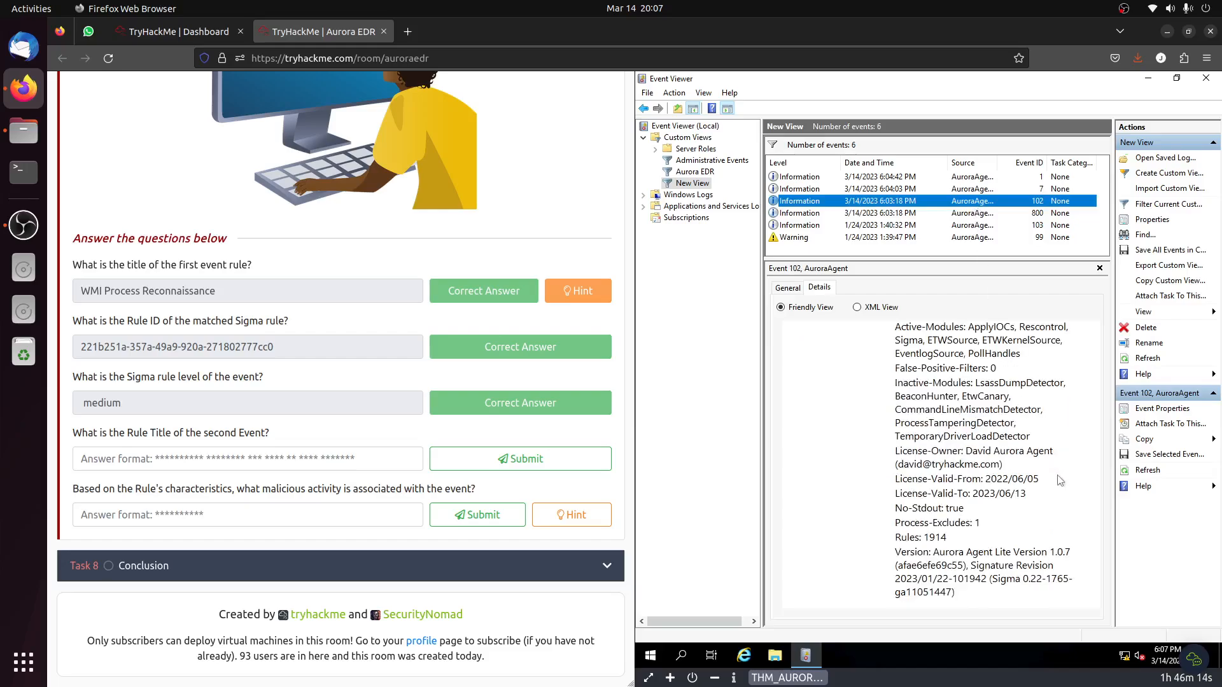
scroll(1058, 477, up, 2)
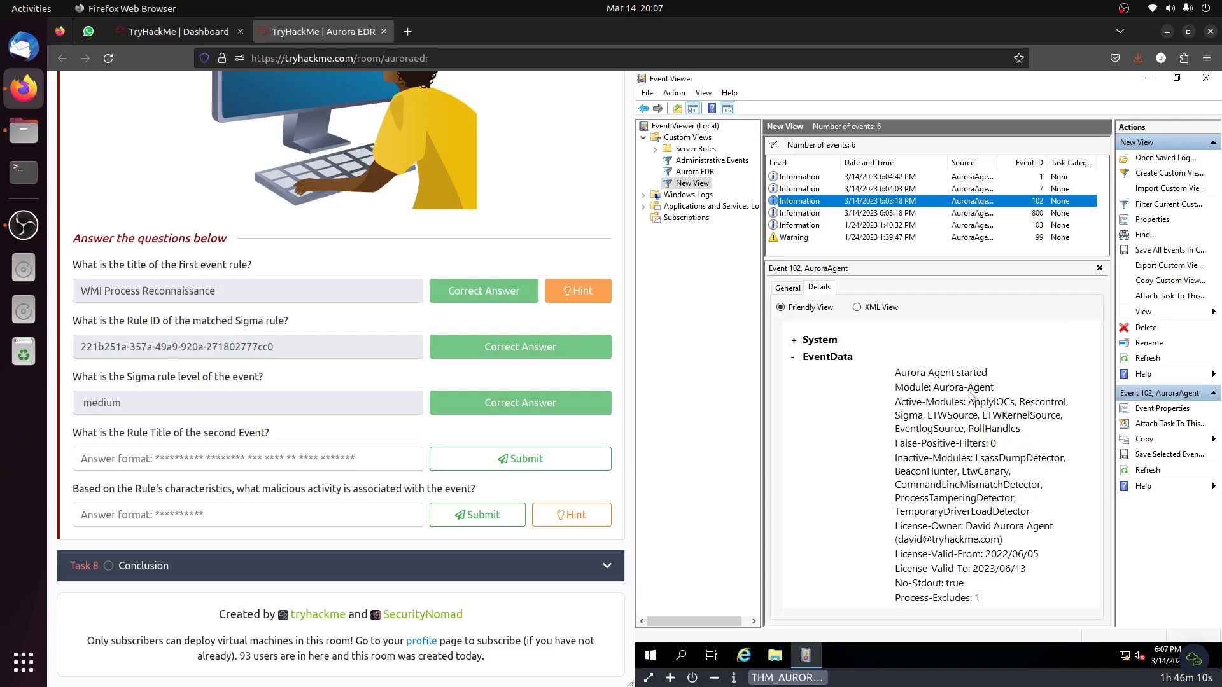
click(961, 190)
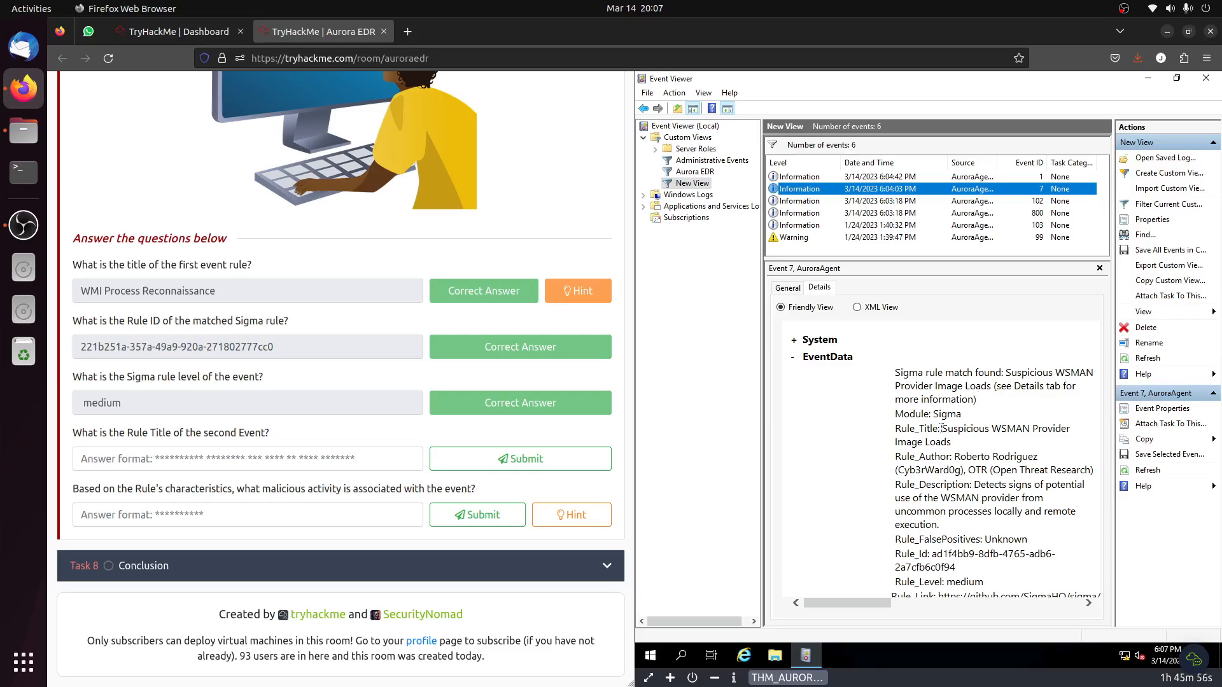
drag(942, 428, 951, 441)
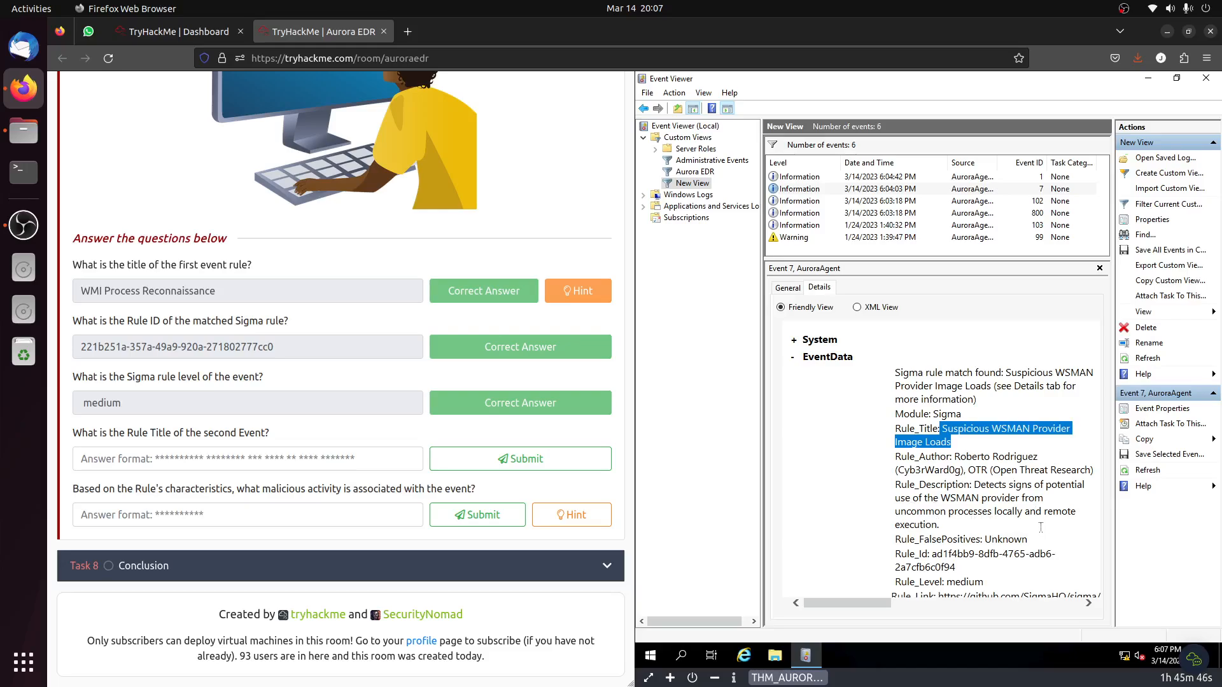
scroll(1041, 532, down, 4)
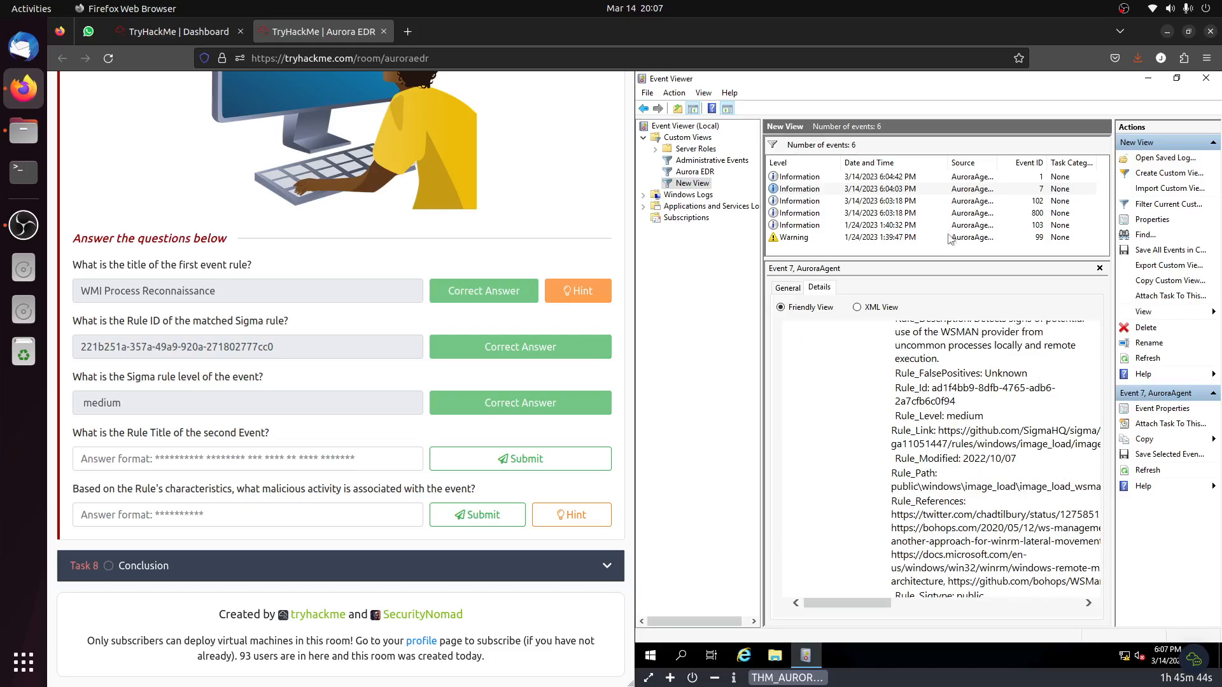
Recheck the details of events 102, 800, 103 and 99 for a rule title matching the answer format.
click(981, 205)
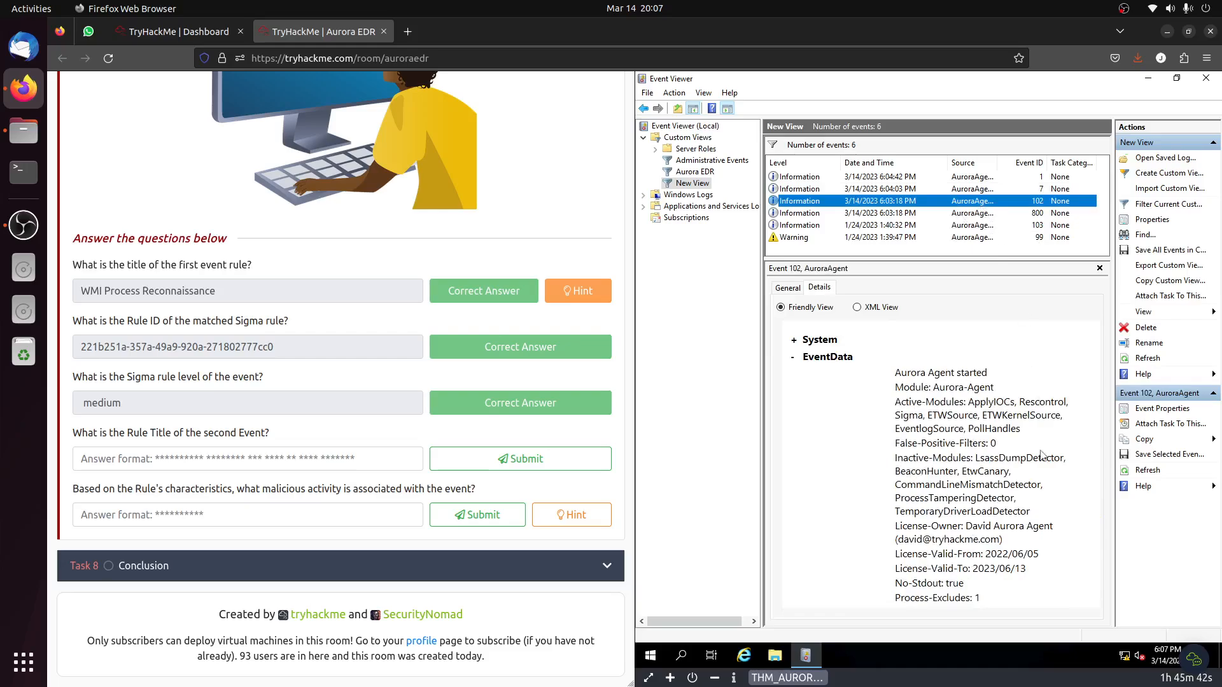
scroll(1040, 451, down, 2)
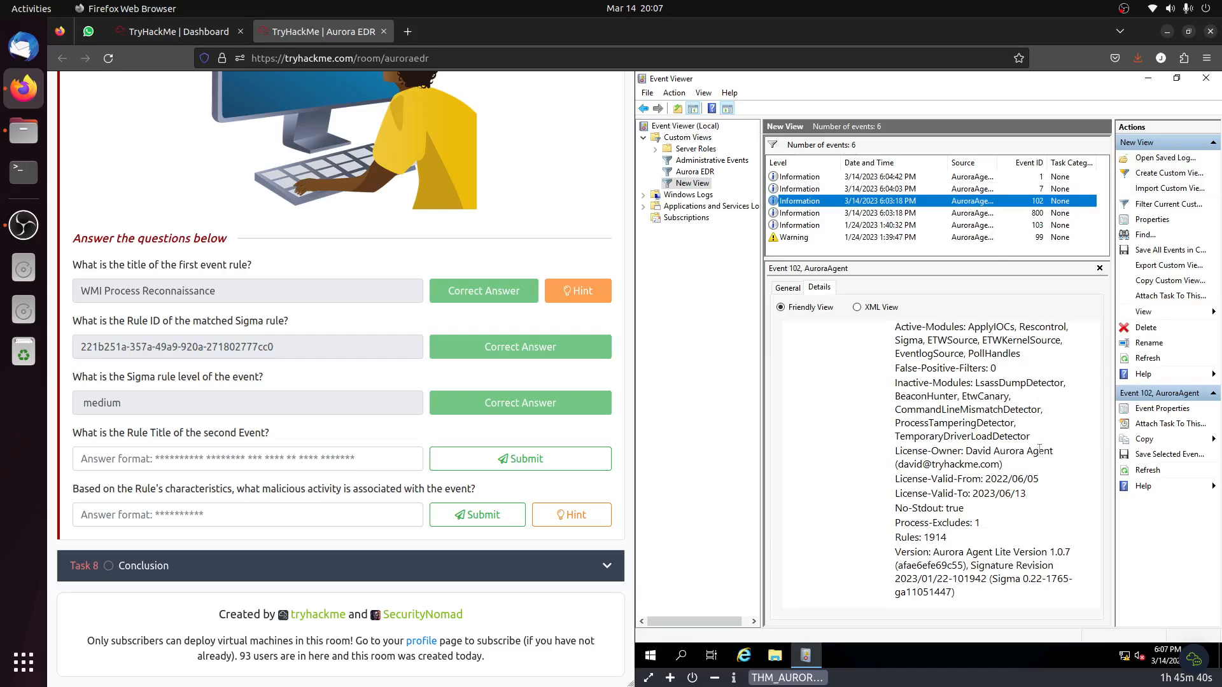
click(969, 215)
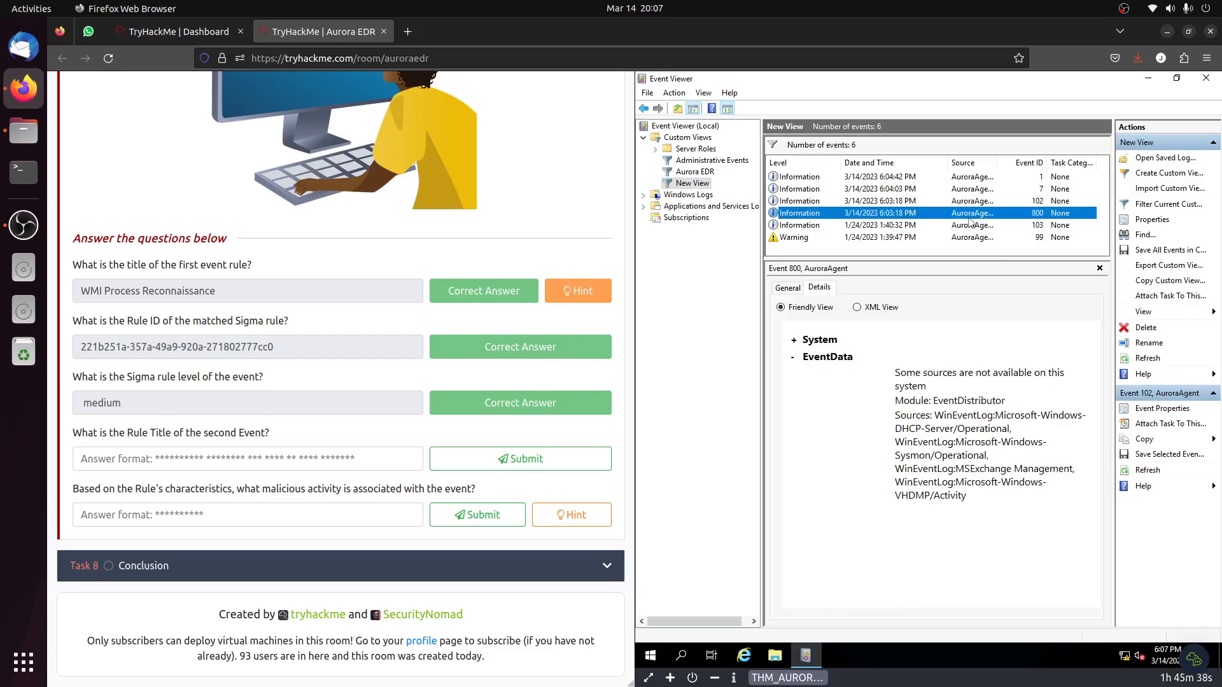
click(970, 226)
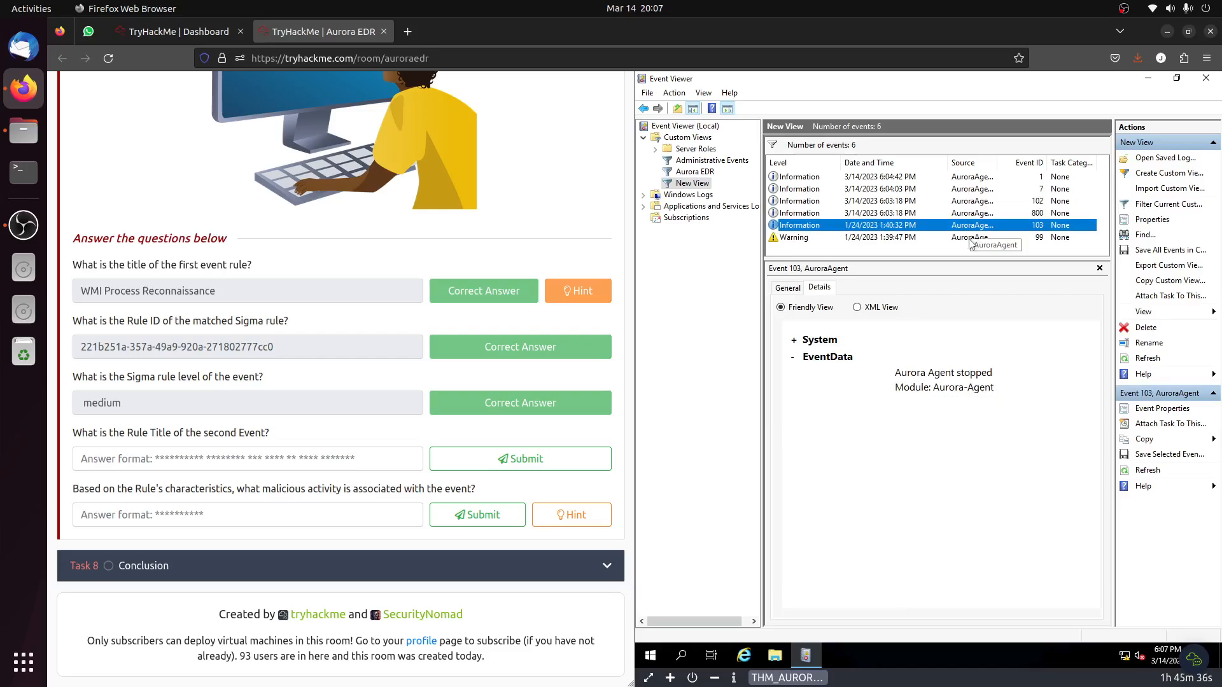
click(970, 239)
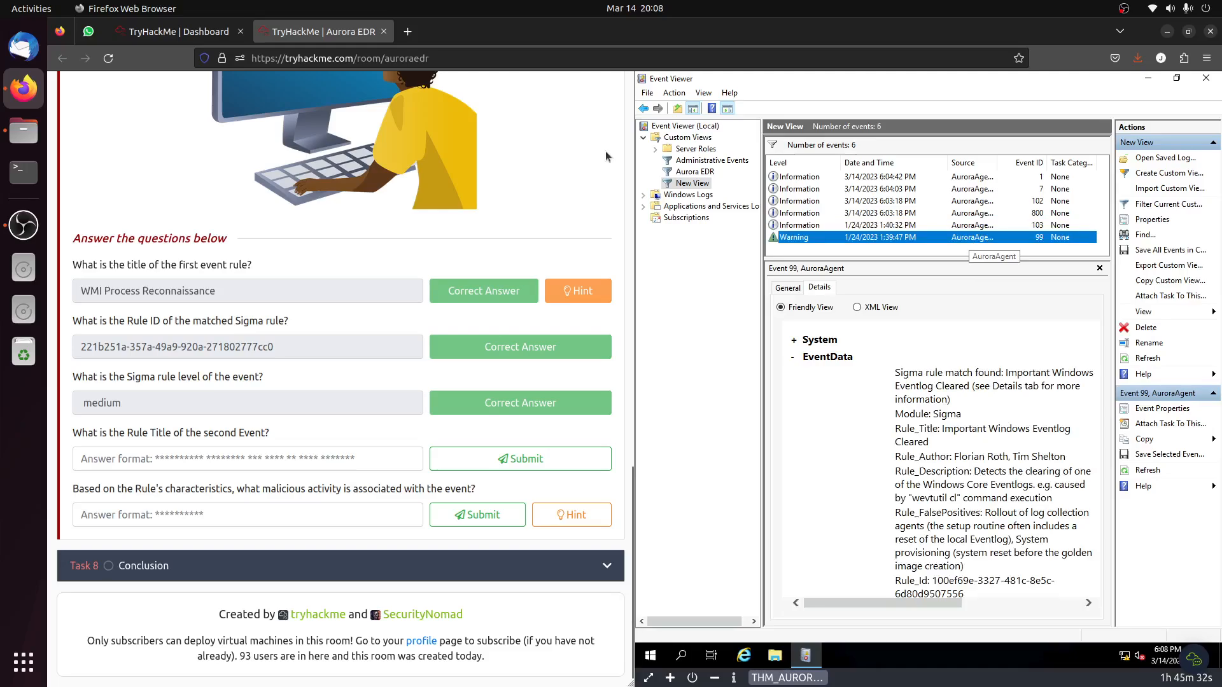
Exit Event Viewer, then view the contents of password.txt on the virtual machine's desktop and close the file.
click(648, 93)
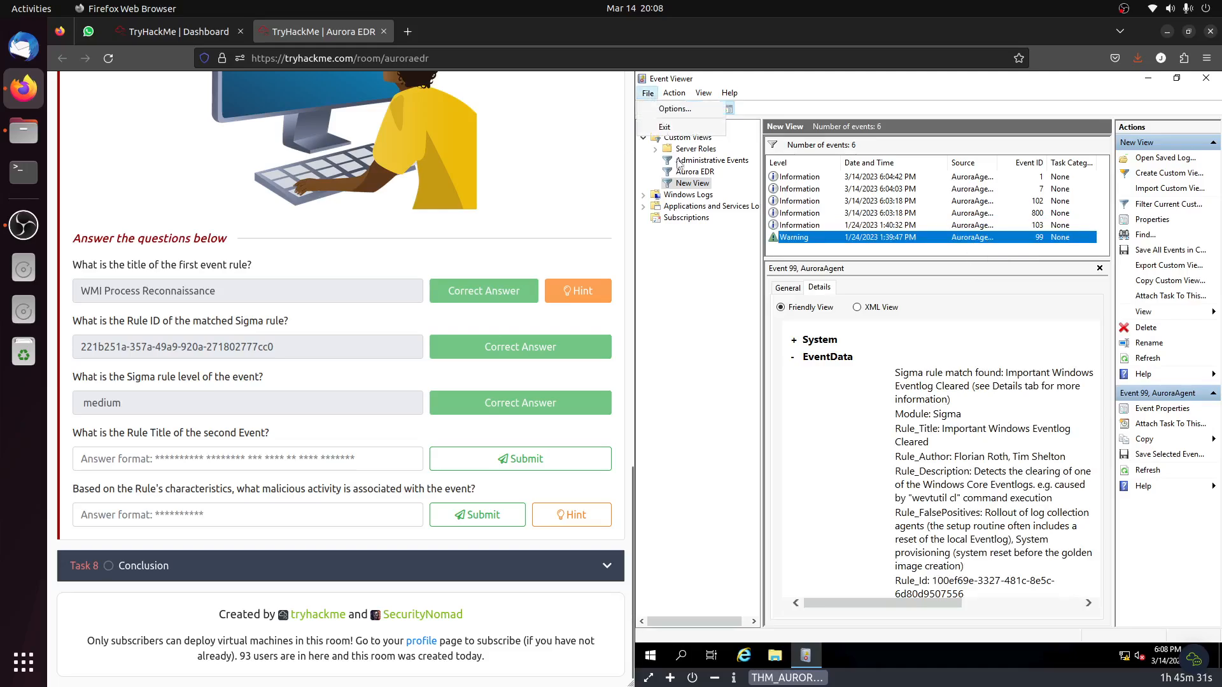
click(665, 127)
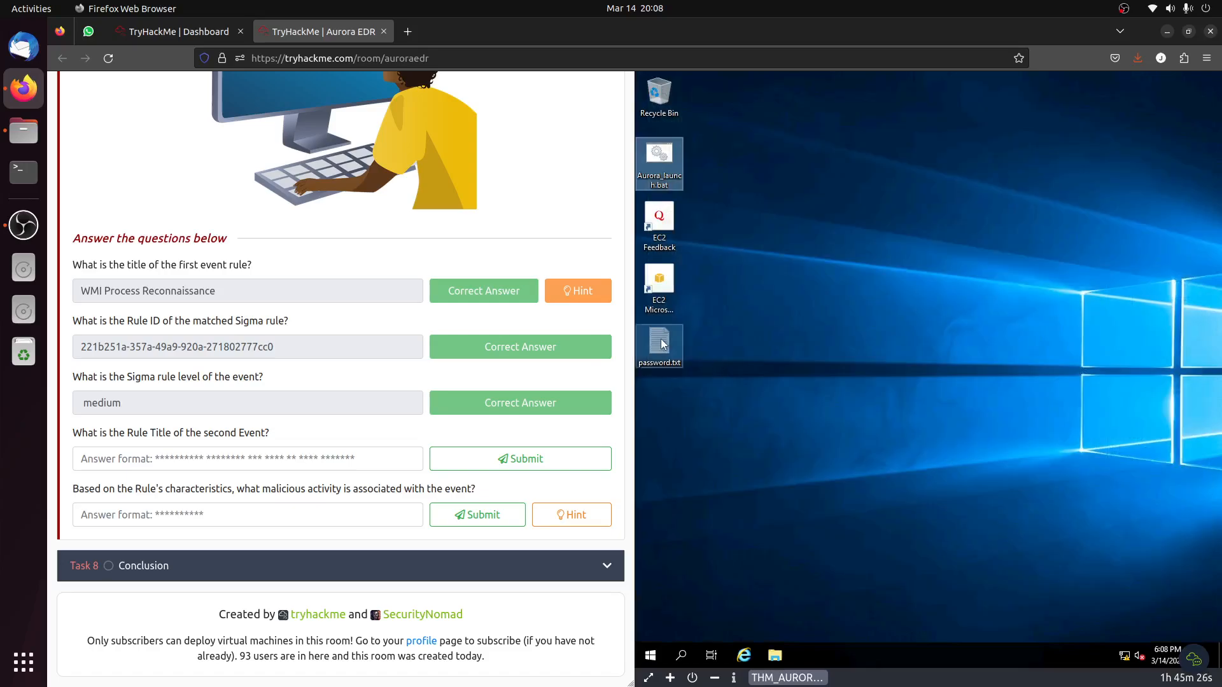
double_click(662, 345)
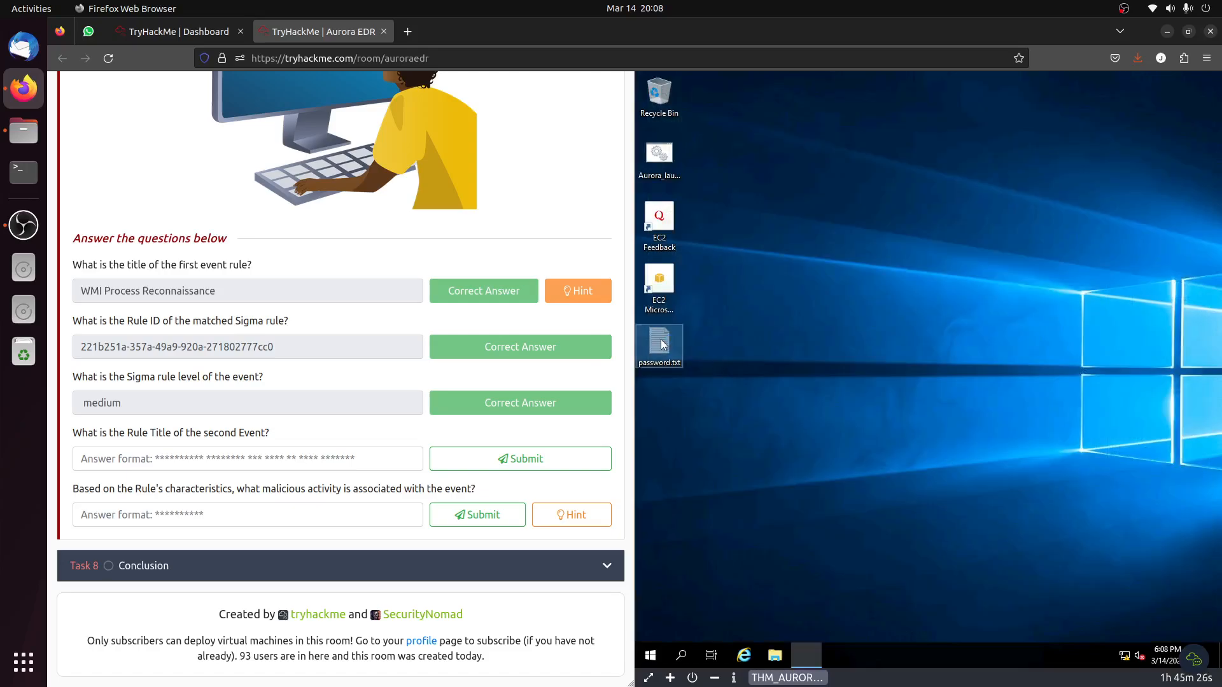
drag(800, 160, 692, 160)
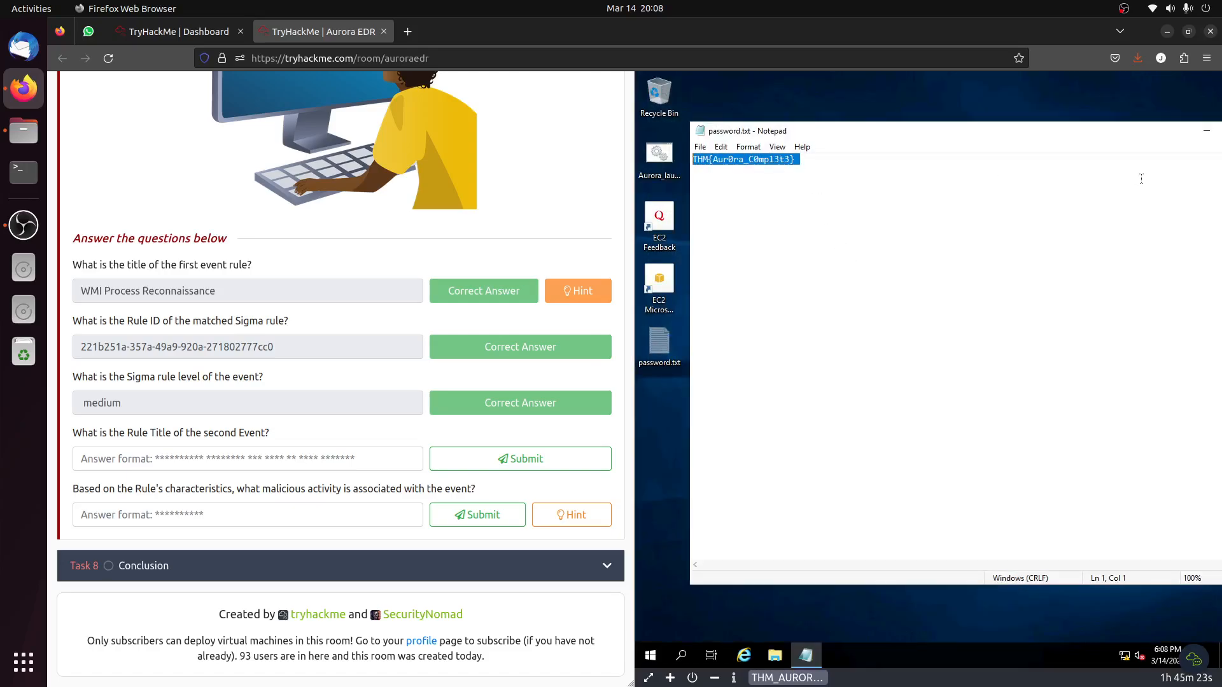
drag(1165, 137, 1084, 139)
click(1180, 135)
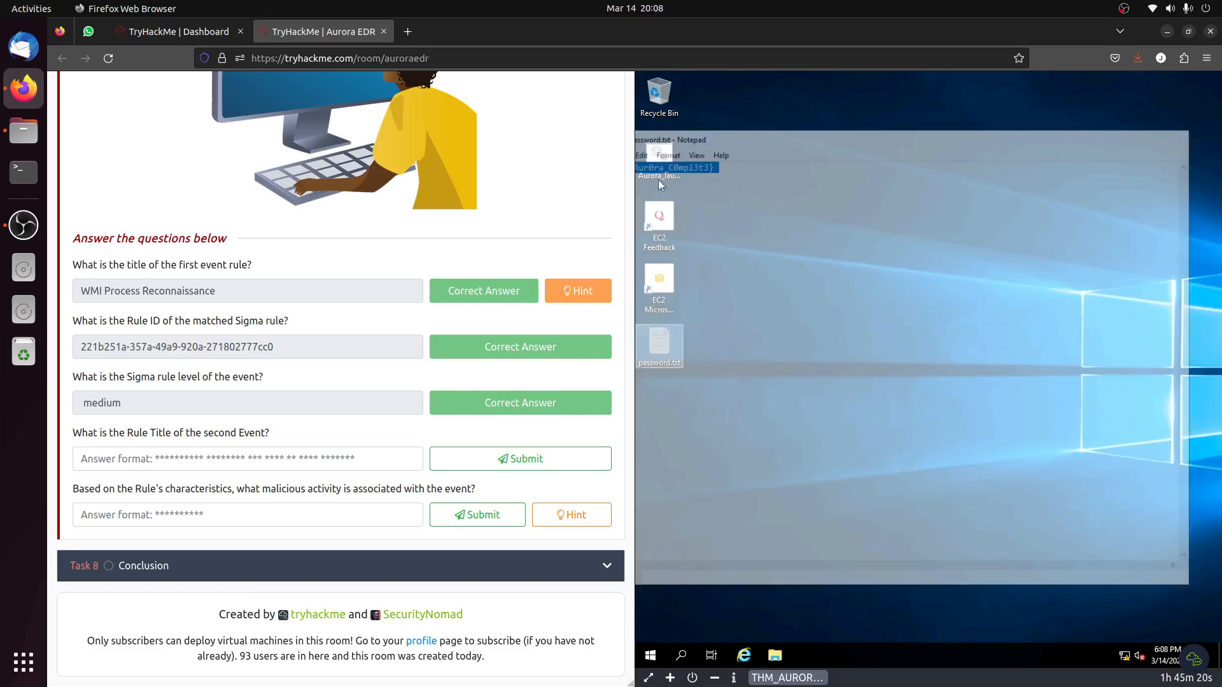
Run Aurora_launch.bat from the desktop again, skipping its wait timers and continuing through each pause until the script closes.
click(664, 160)
double_click(665, 160)
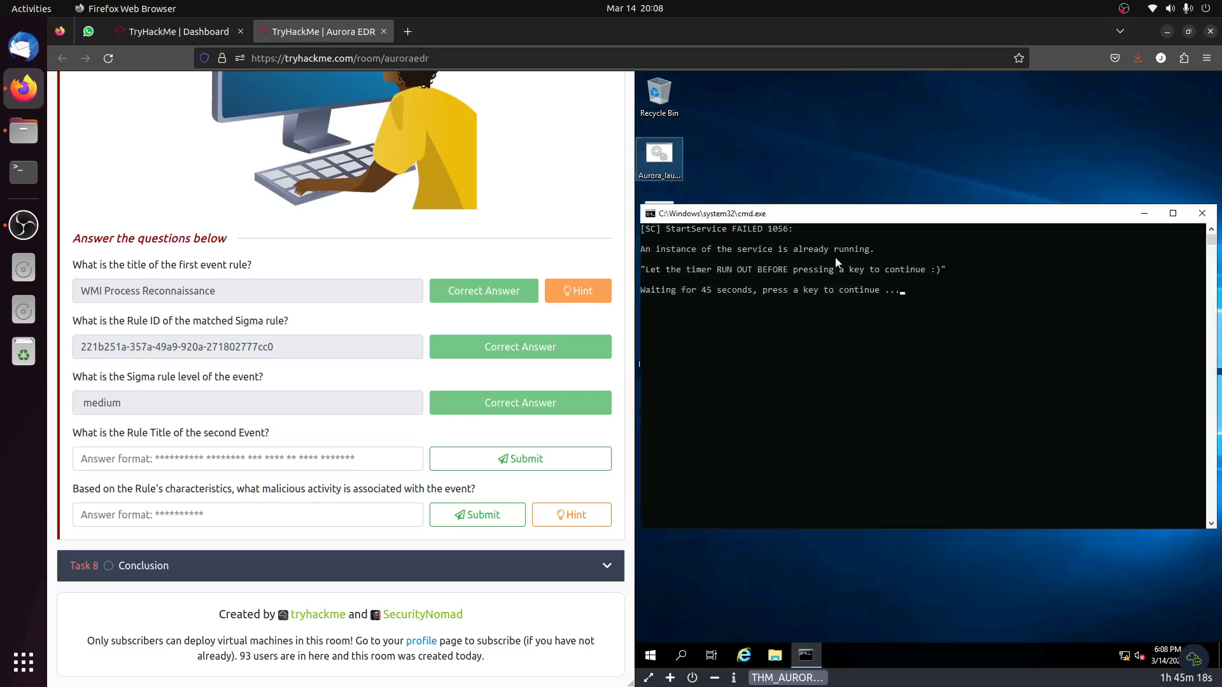
key(Return)
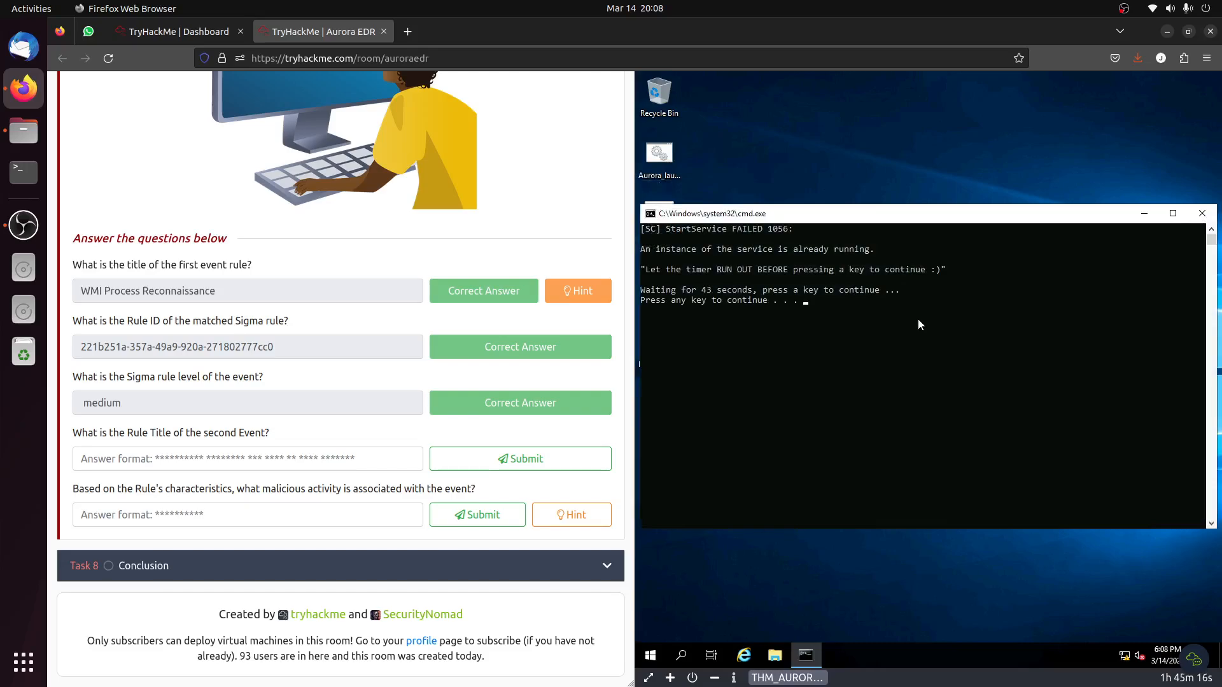
key(Return)
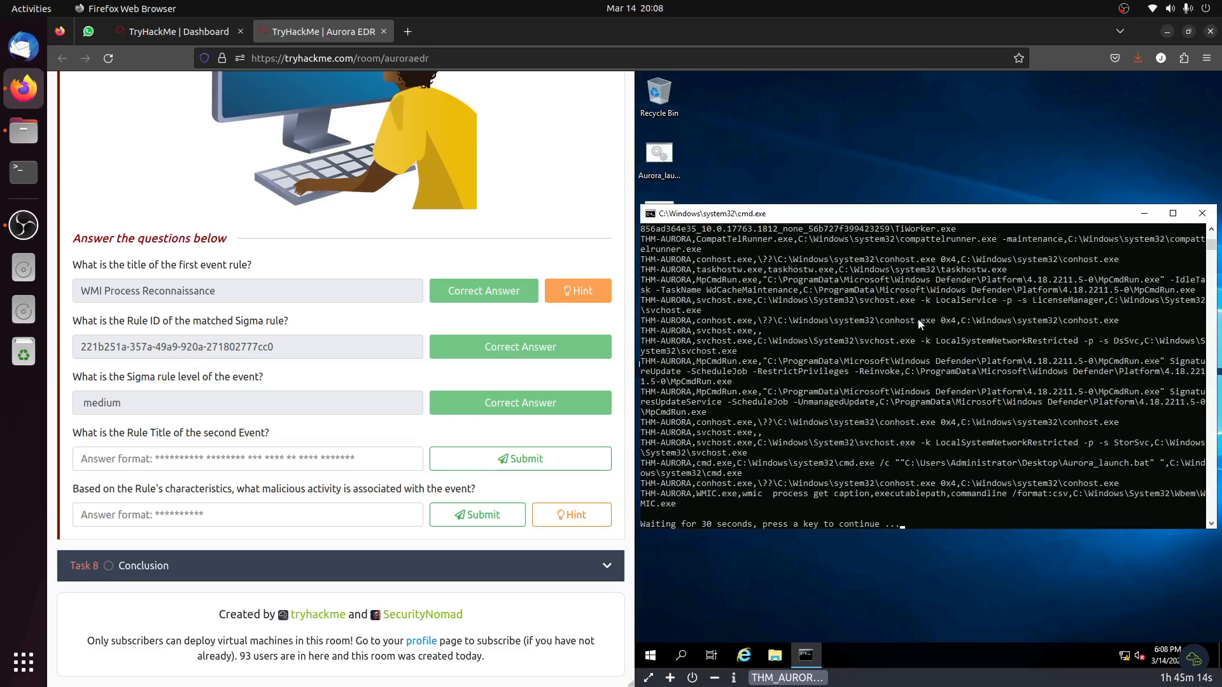
key(Return)
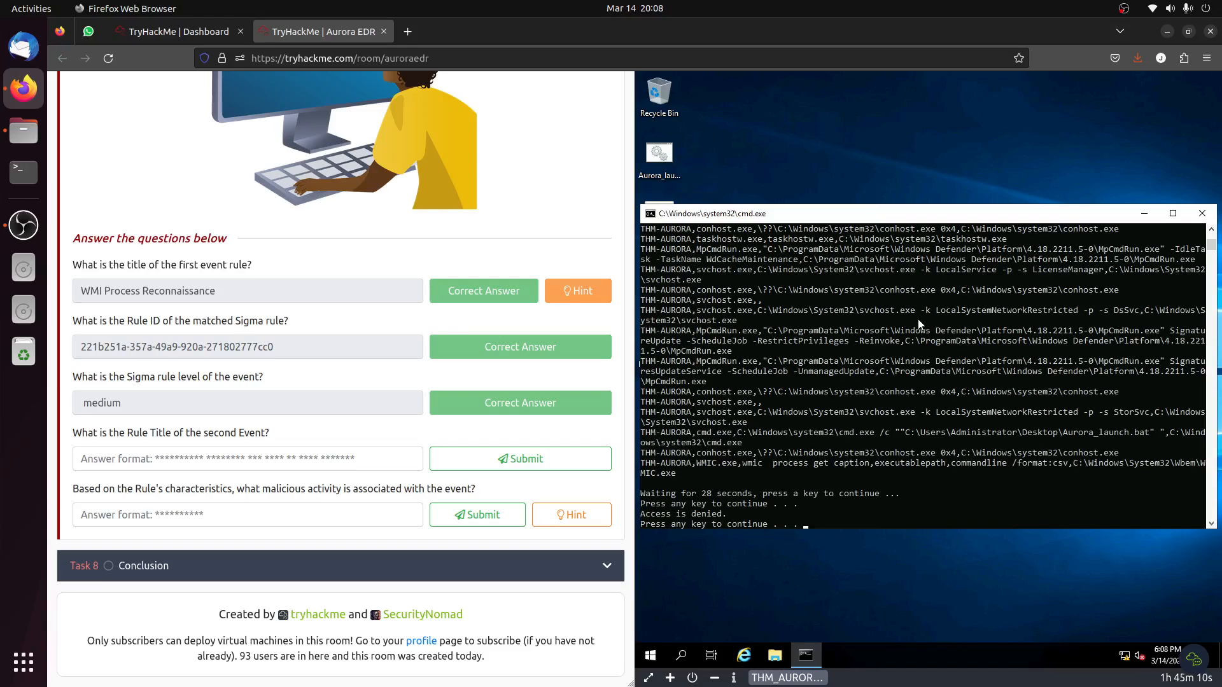
key(Return)
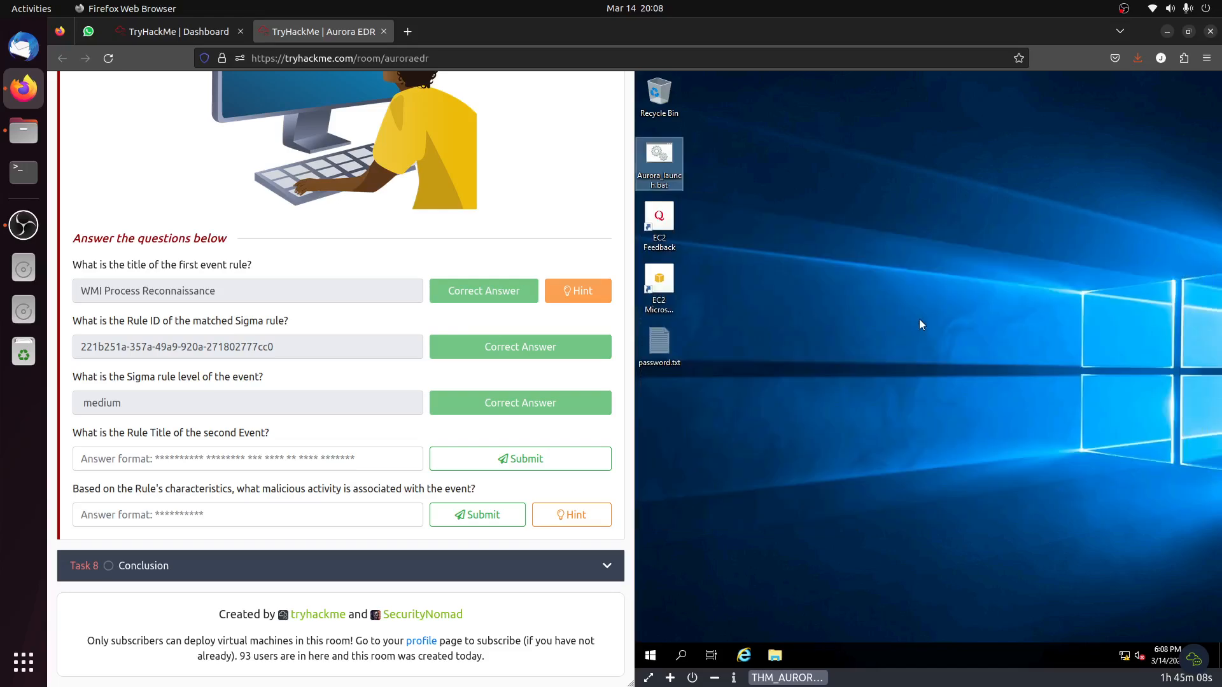
Reopen Event Viewer on the virtual machine and select the newest AuroraAgent event in New View.
click(646, 659)
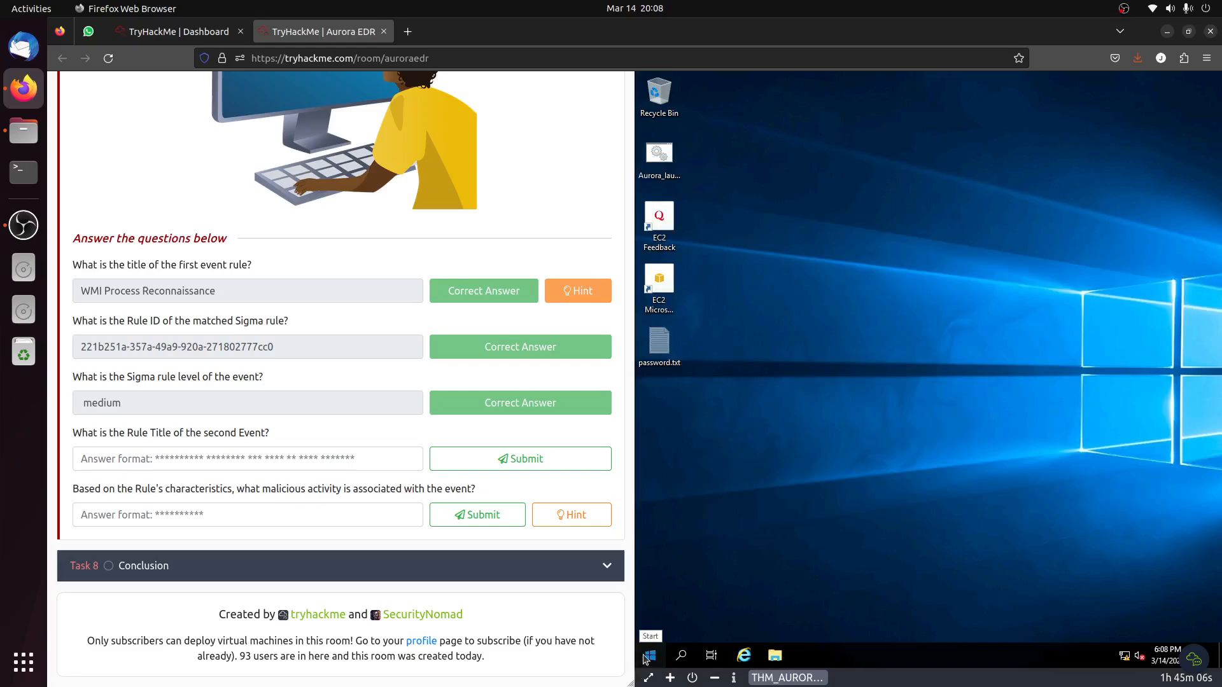
text(event)
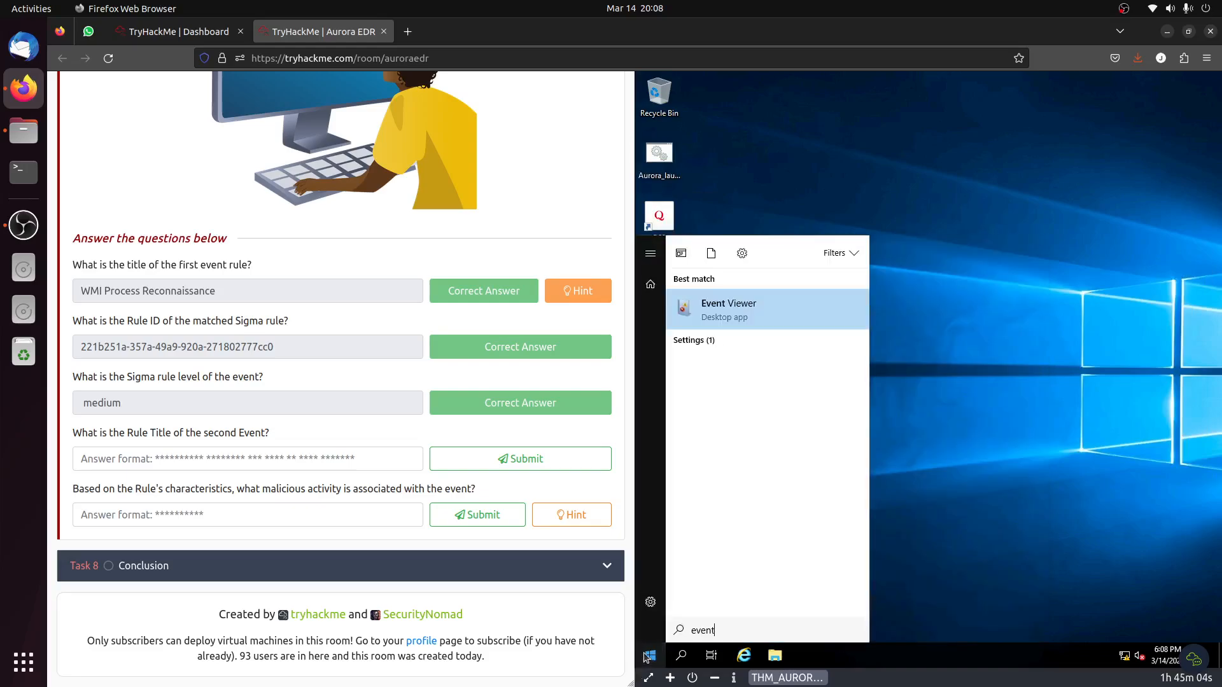
click(728, 309)
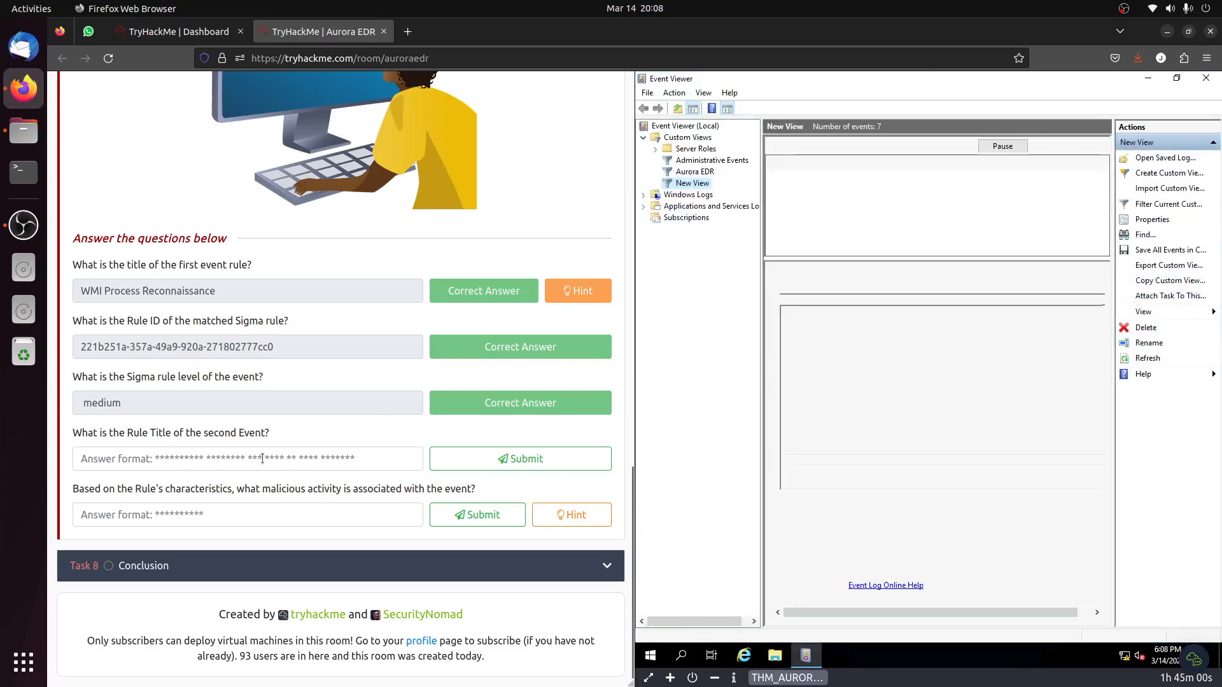
click(241, 458)
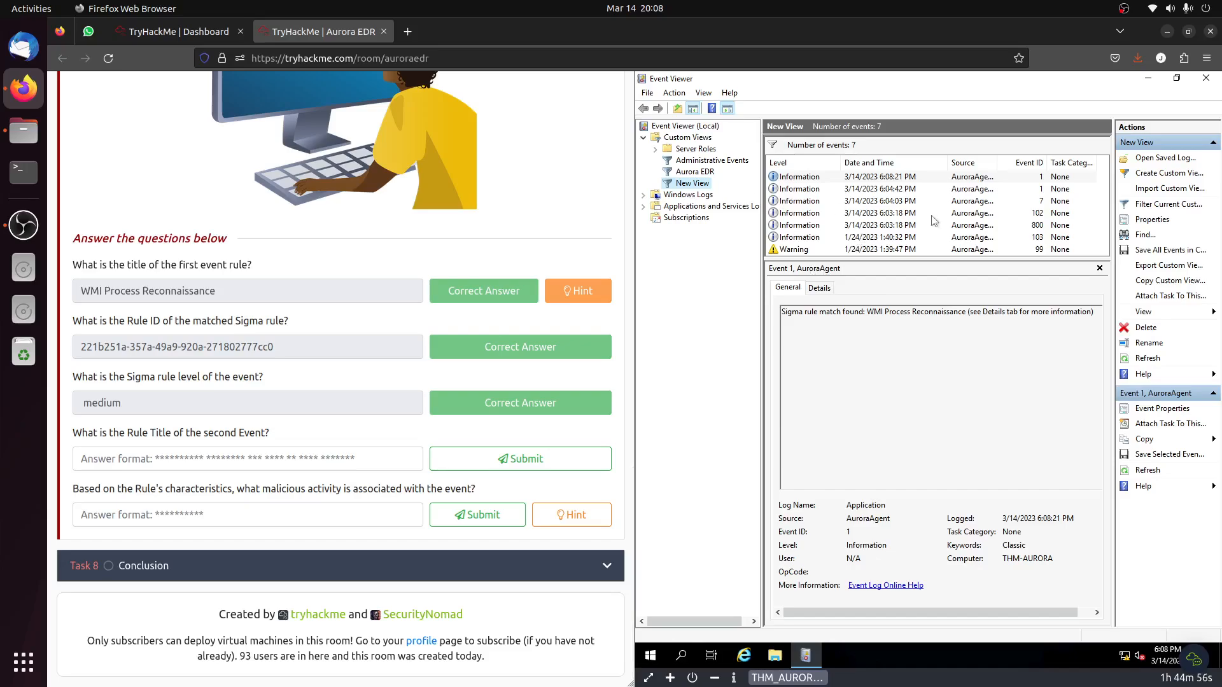
click(982, 181)
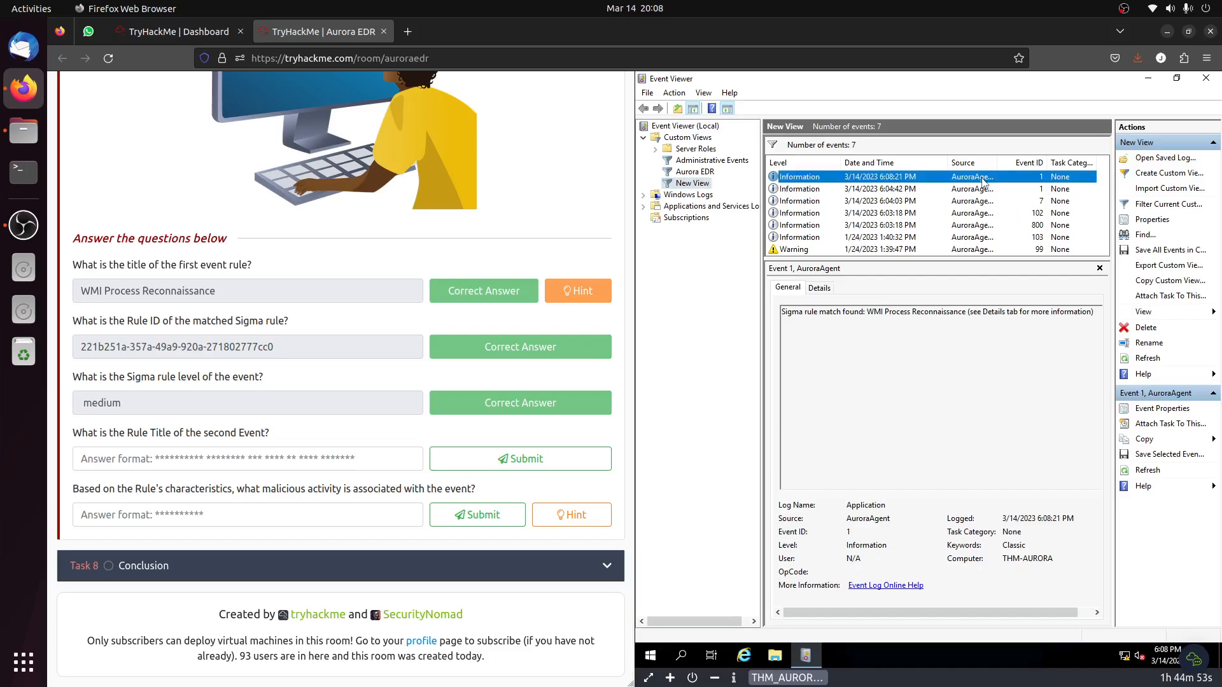
Examine the rule details of every AuroraAgent event in New View for a second-event title matching the answer format.
click(820, 288)
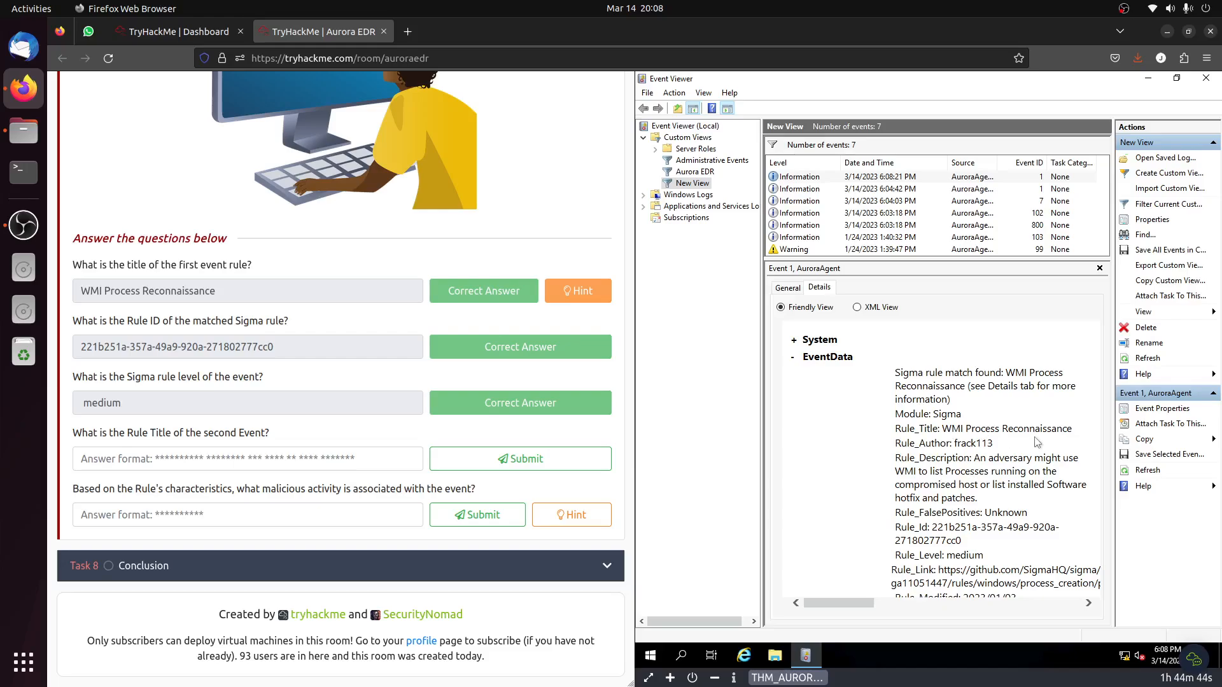
click(983, 191)
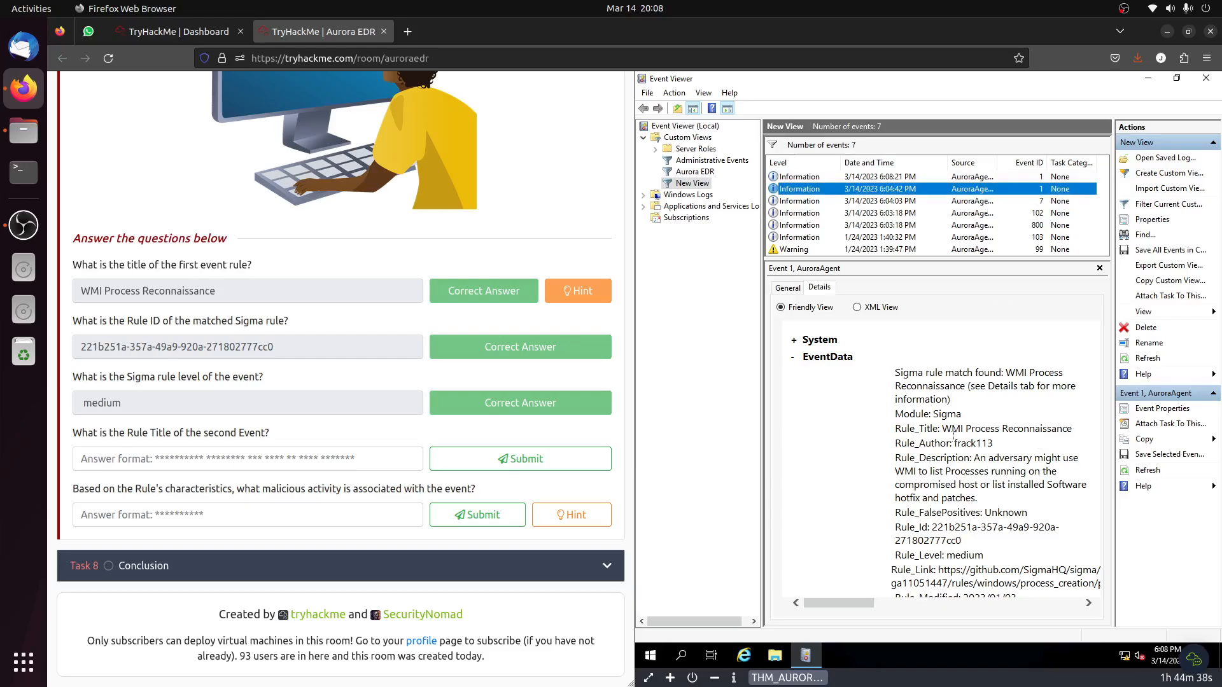
click(892, 202)
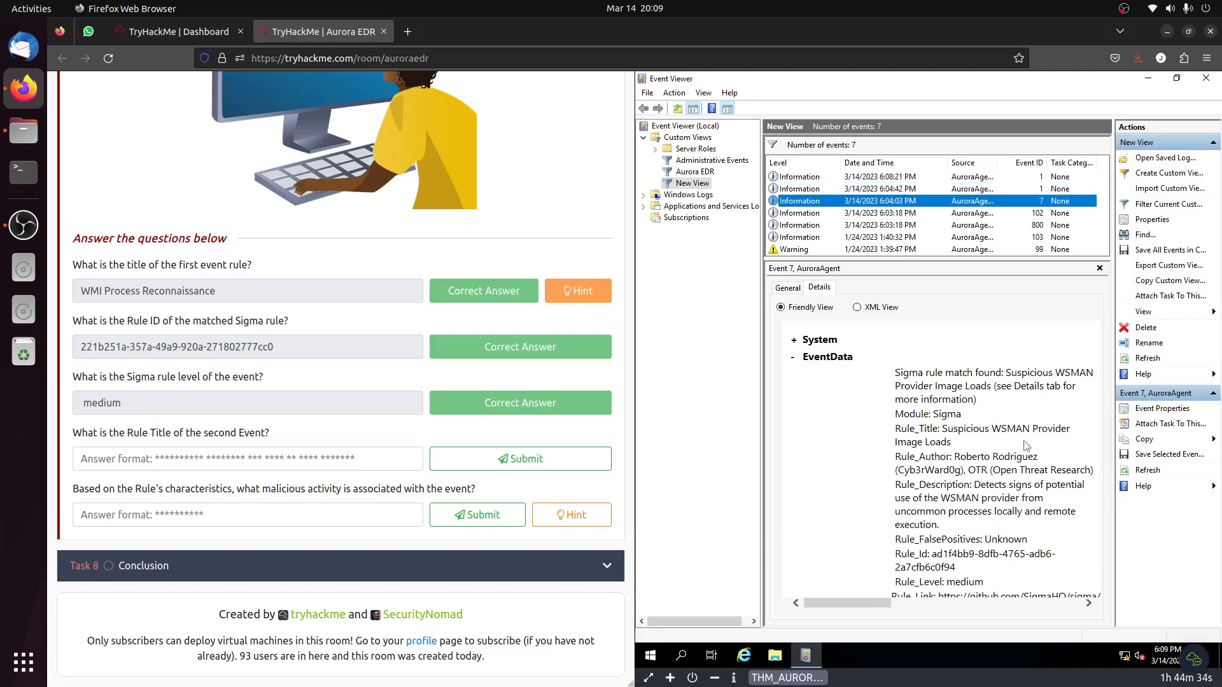
click(907, 215)
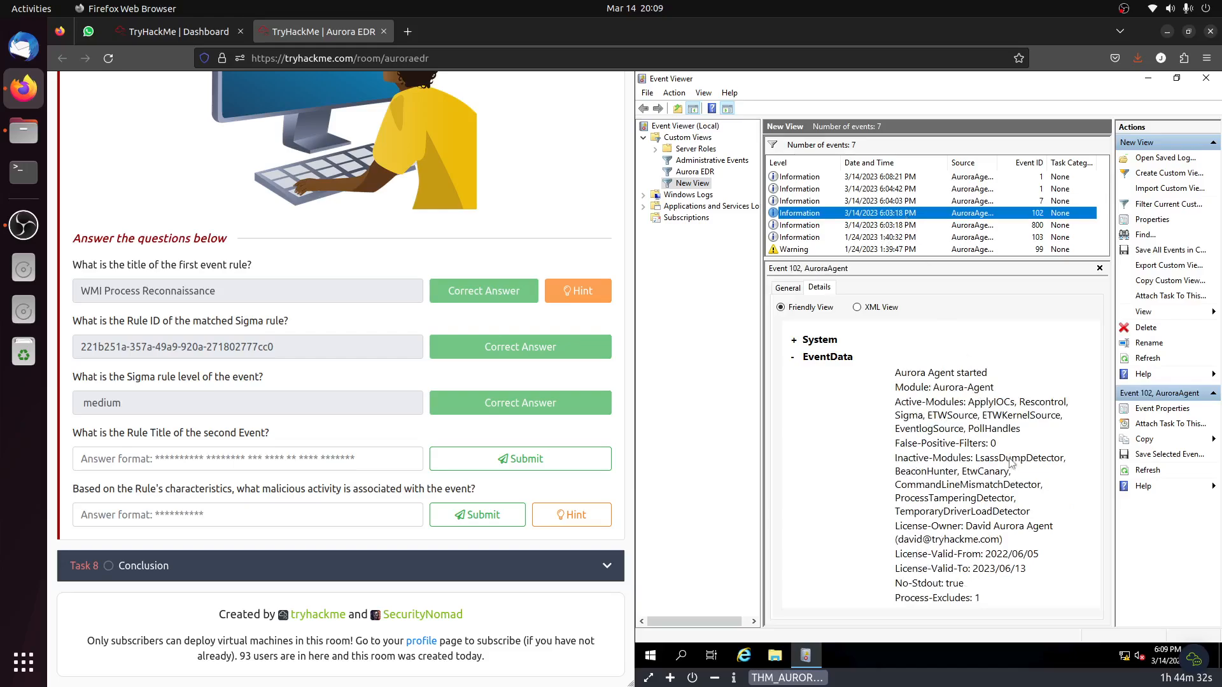
click(905, 226)
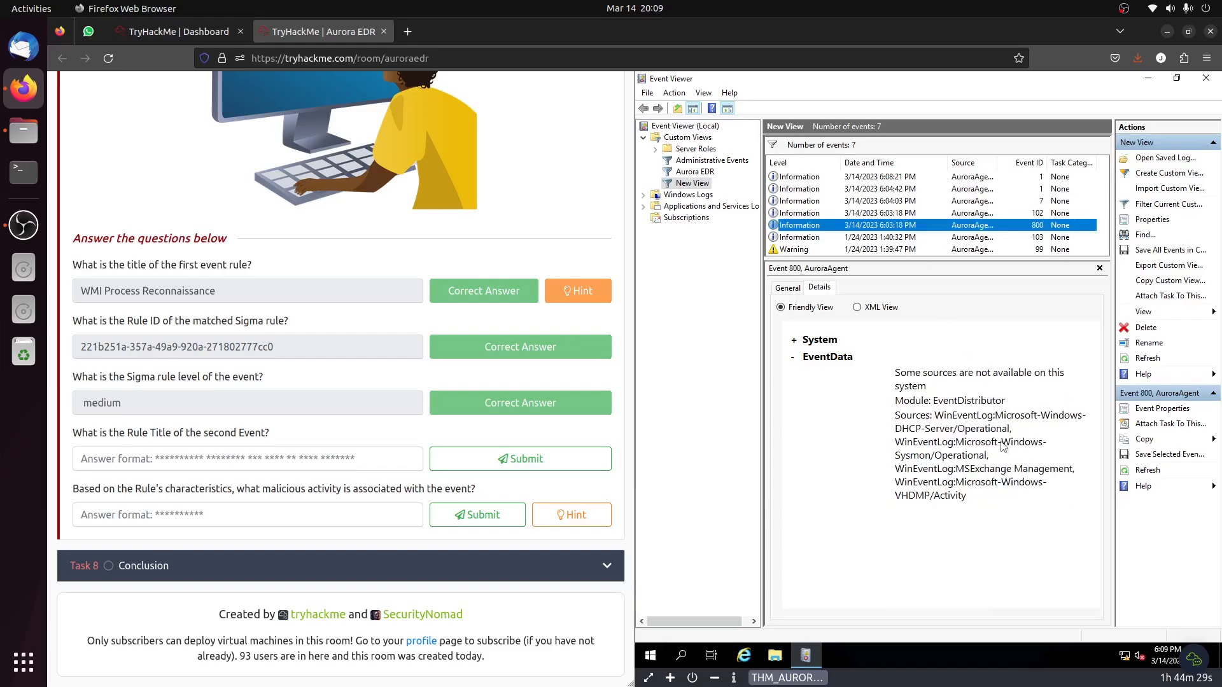
click(904, 240)
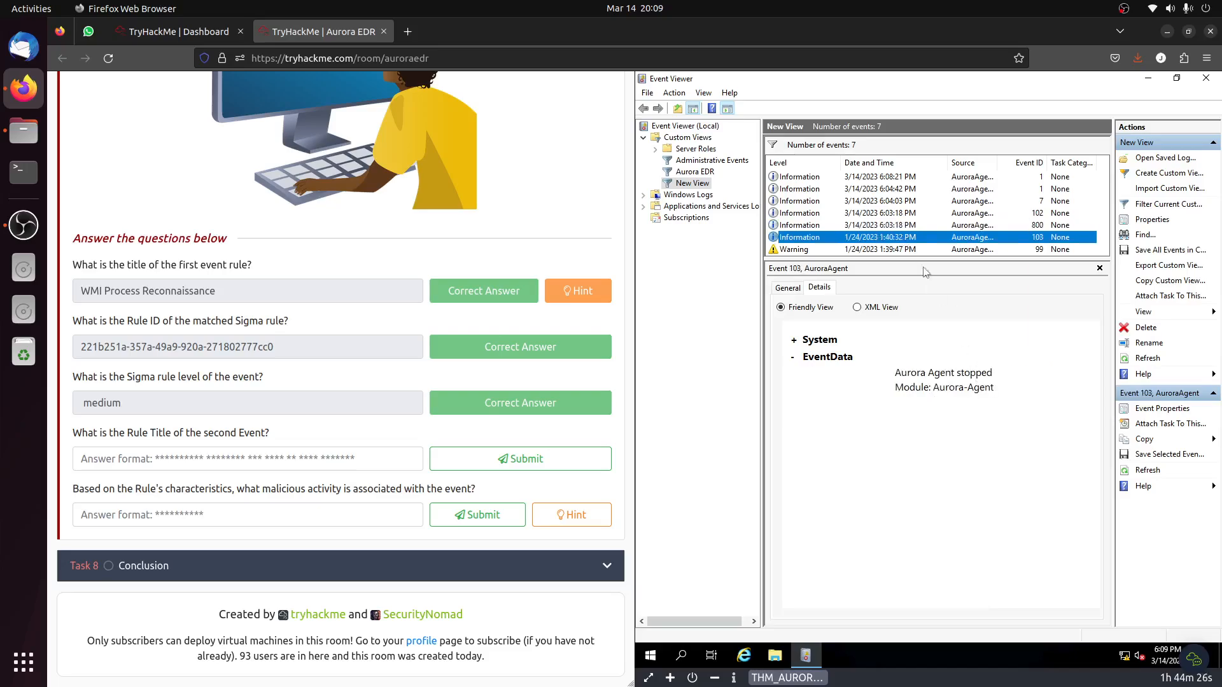
click(909, 250)
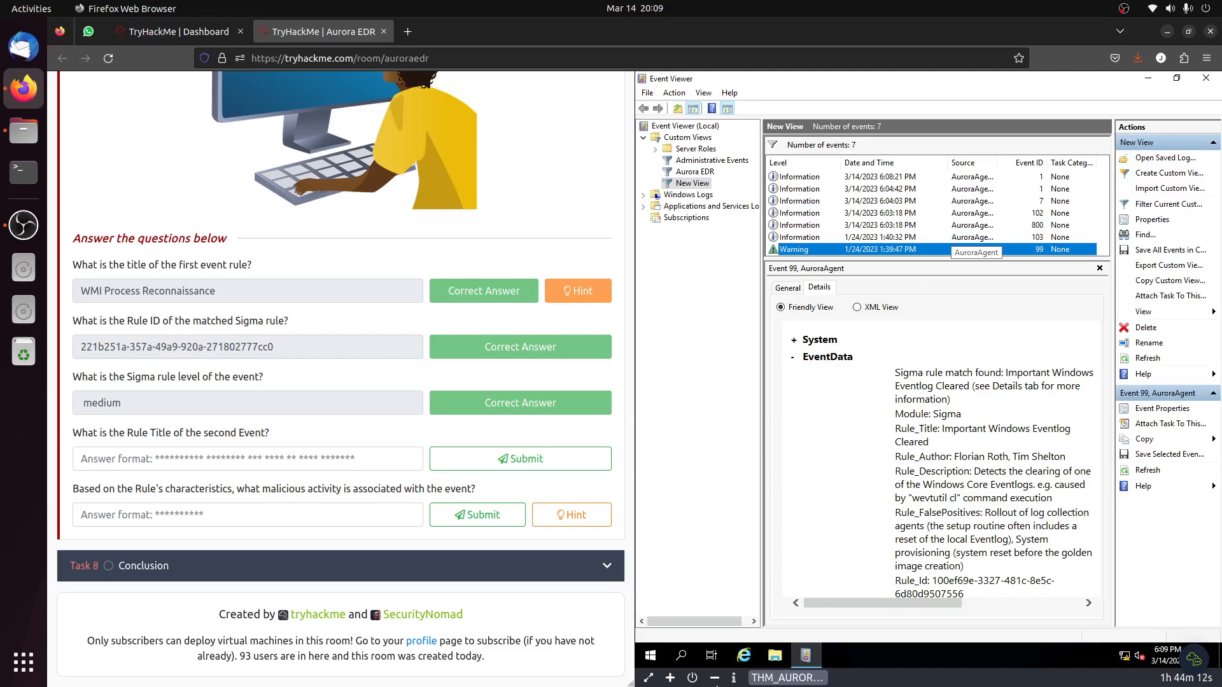
Terminate the running virtual machine, start a fresh one from Task 7, and return to the task's questions.
click(692, 678)
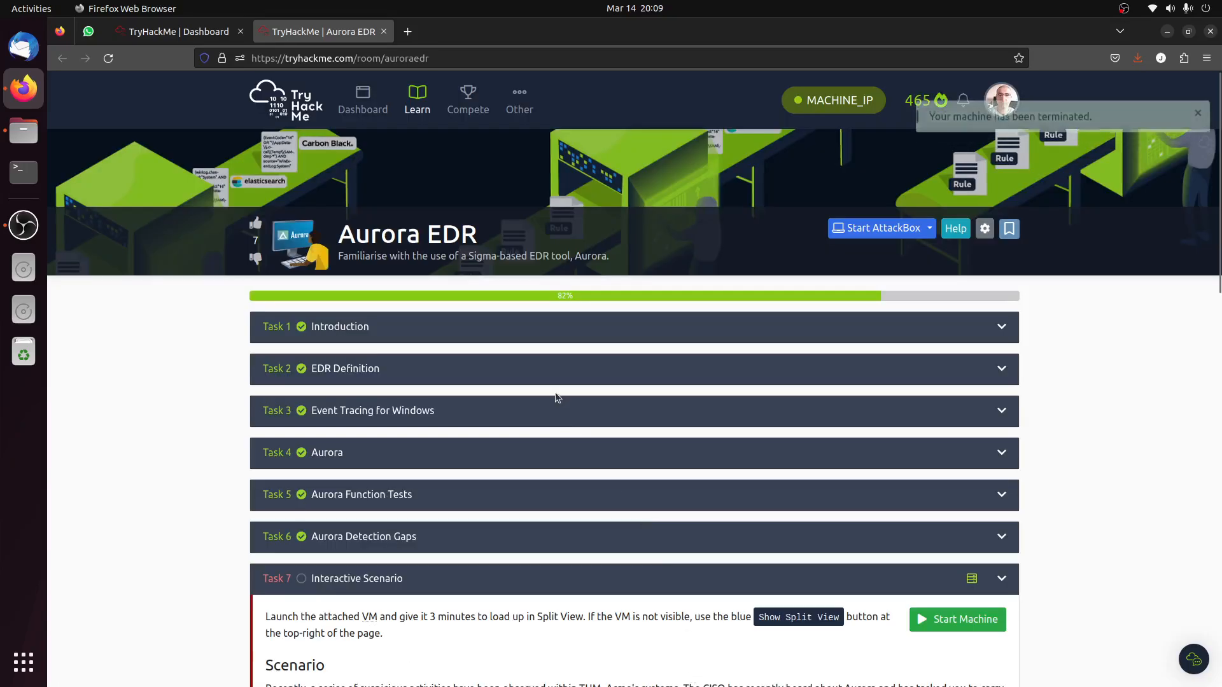
click(956, 621)
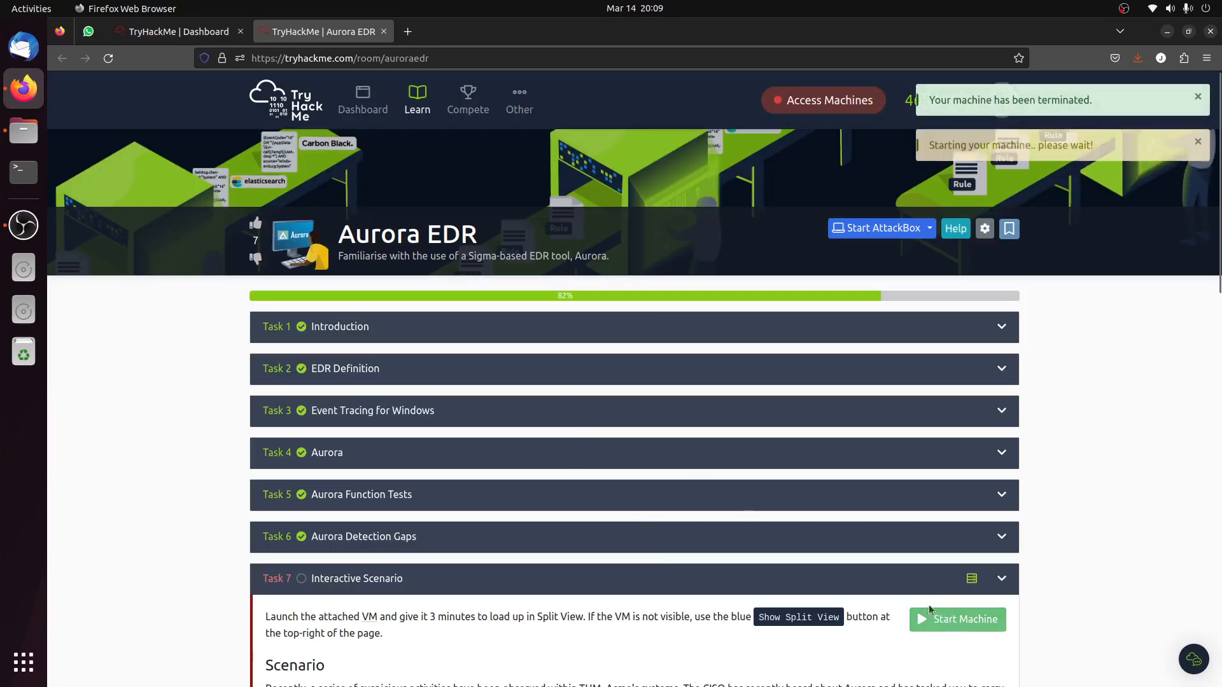
scroll(515, 541, down, 15)
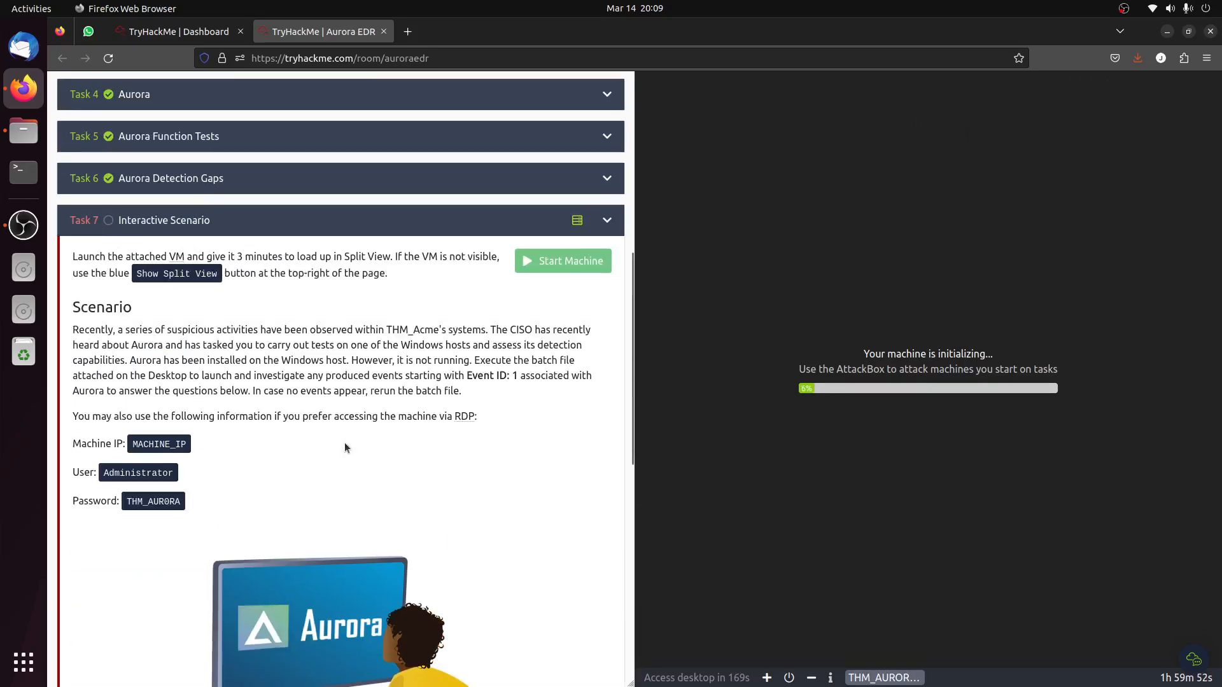
scroll(346, 446, down, 3)
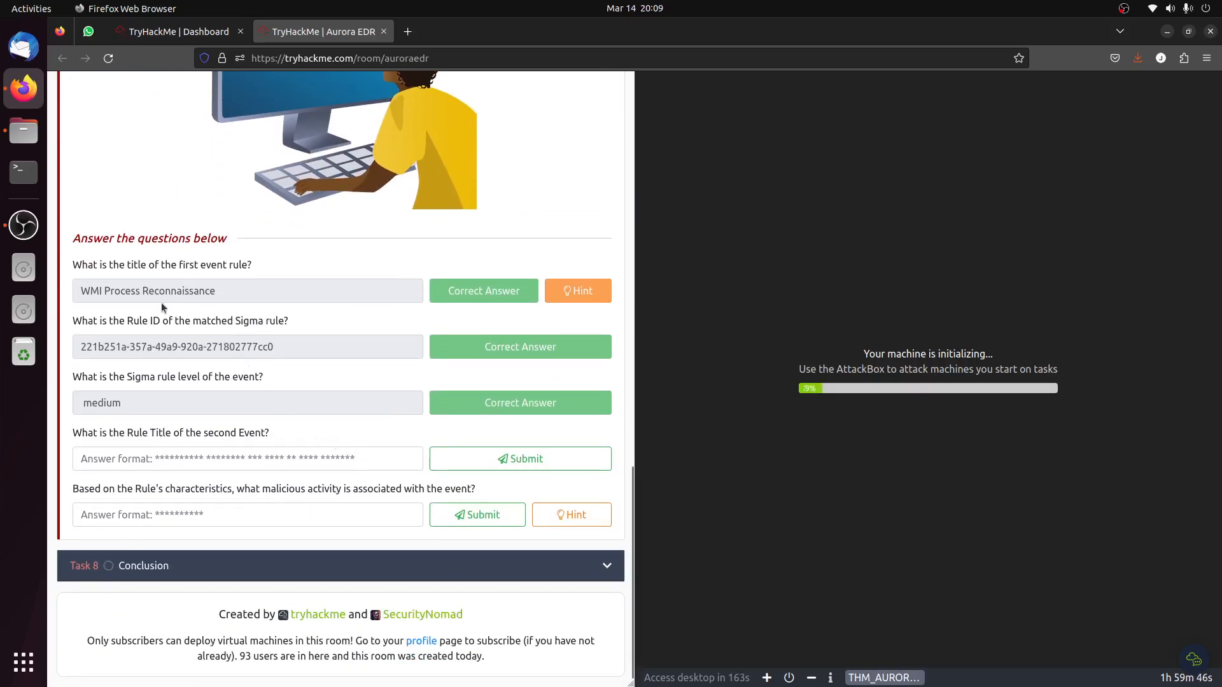
Read the hint for the malicious activity question and close it, returning to the second event's Rule Title answer field.
drag(85, 297, 272, 303)
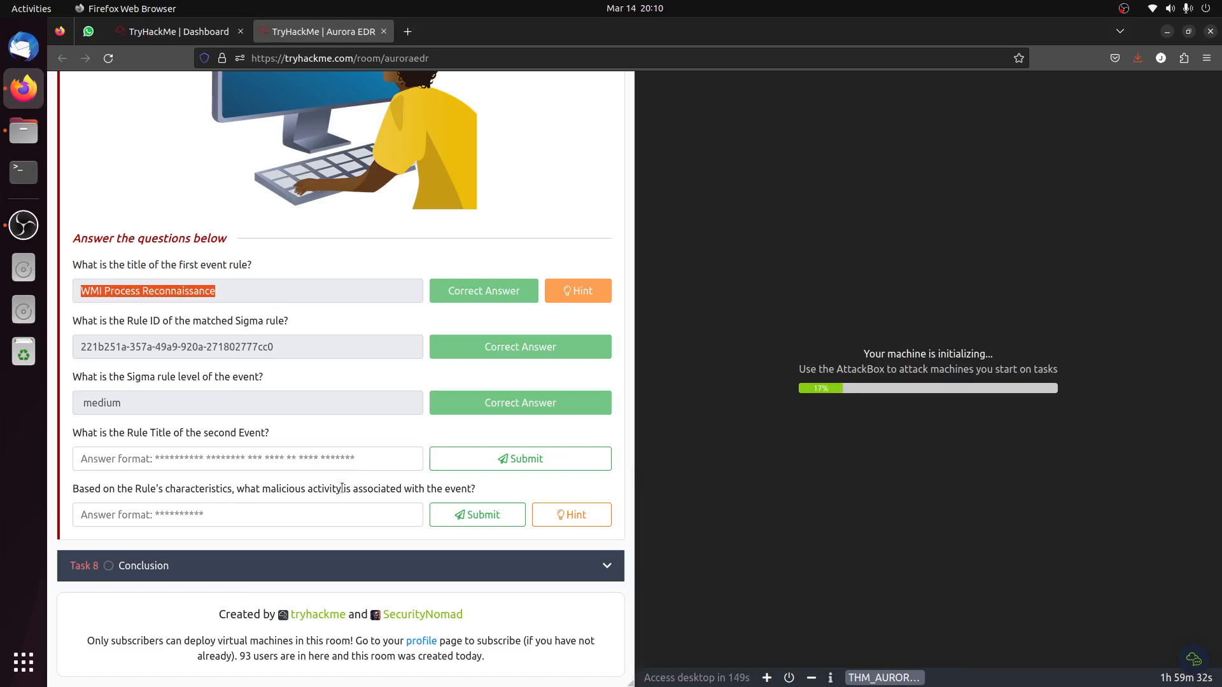
click(562, 517)
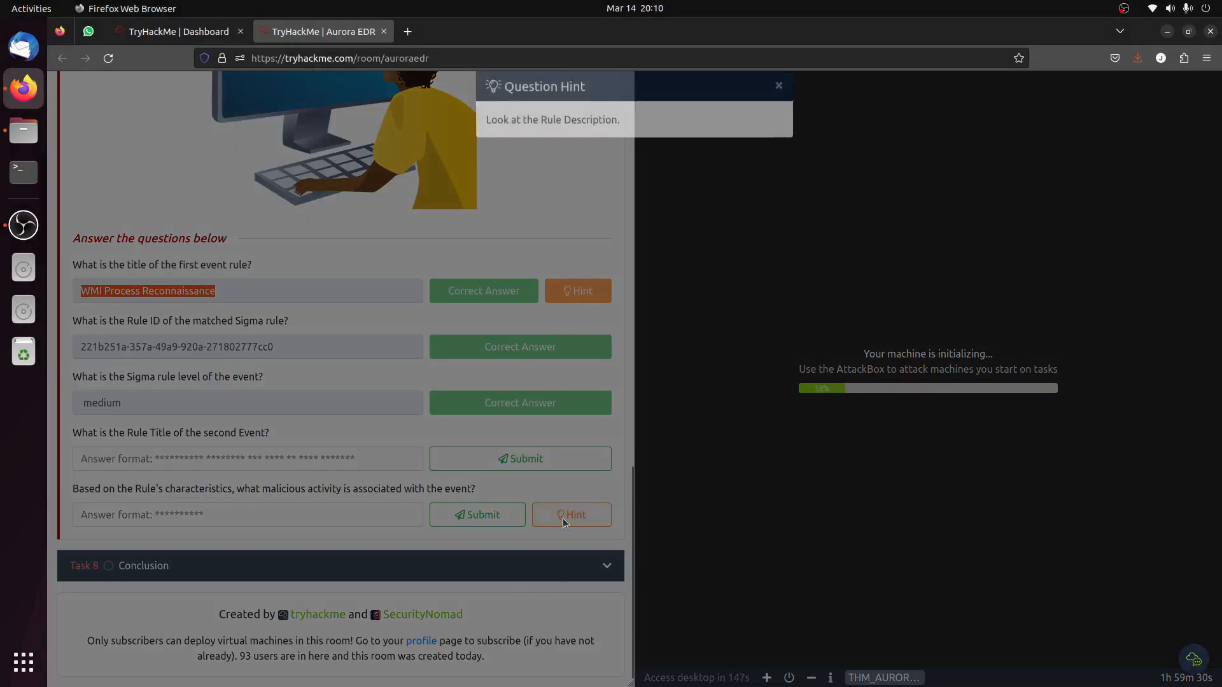
click(284, 390)
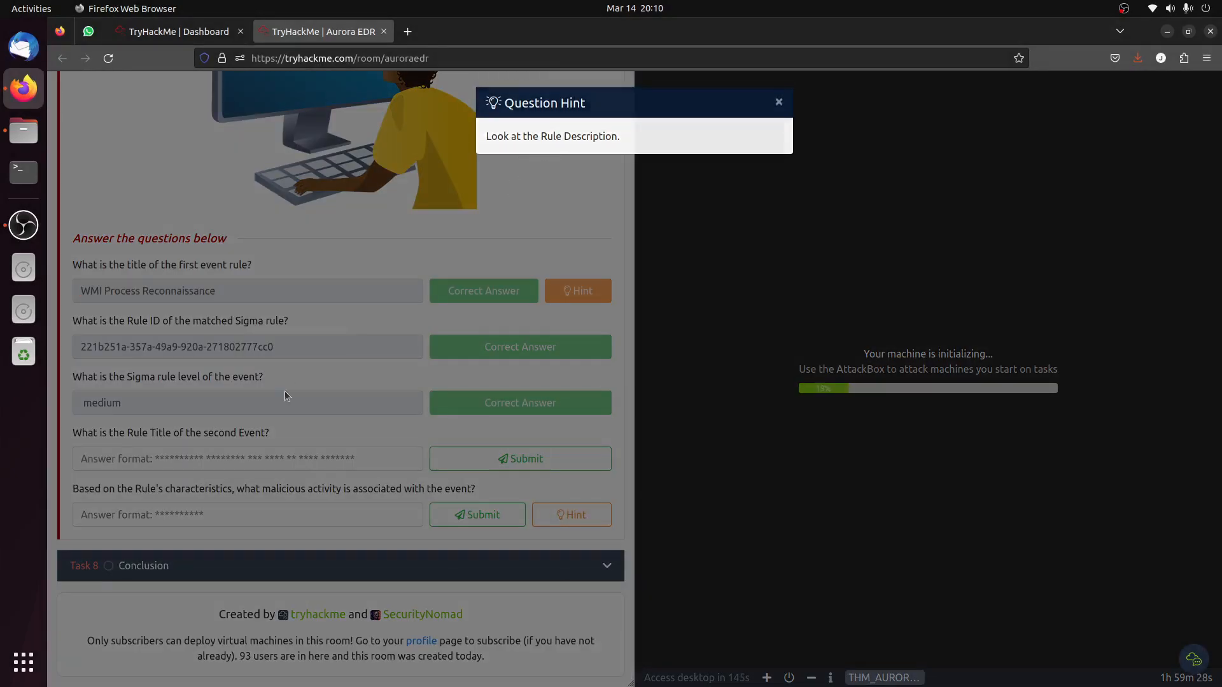
click(272, 459)
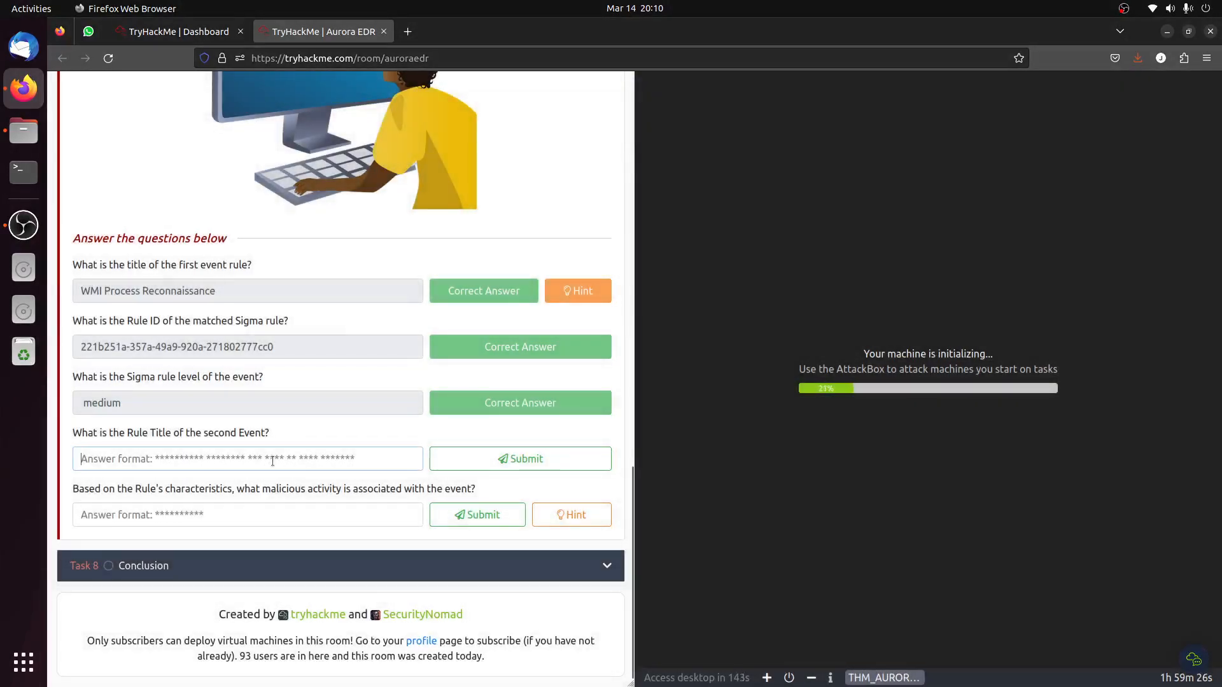
Expand Task 4 on Aurora and review its output options, predefined responses and custom responses.
scroll(272, 446, up, 10)
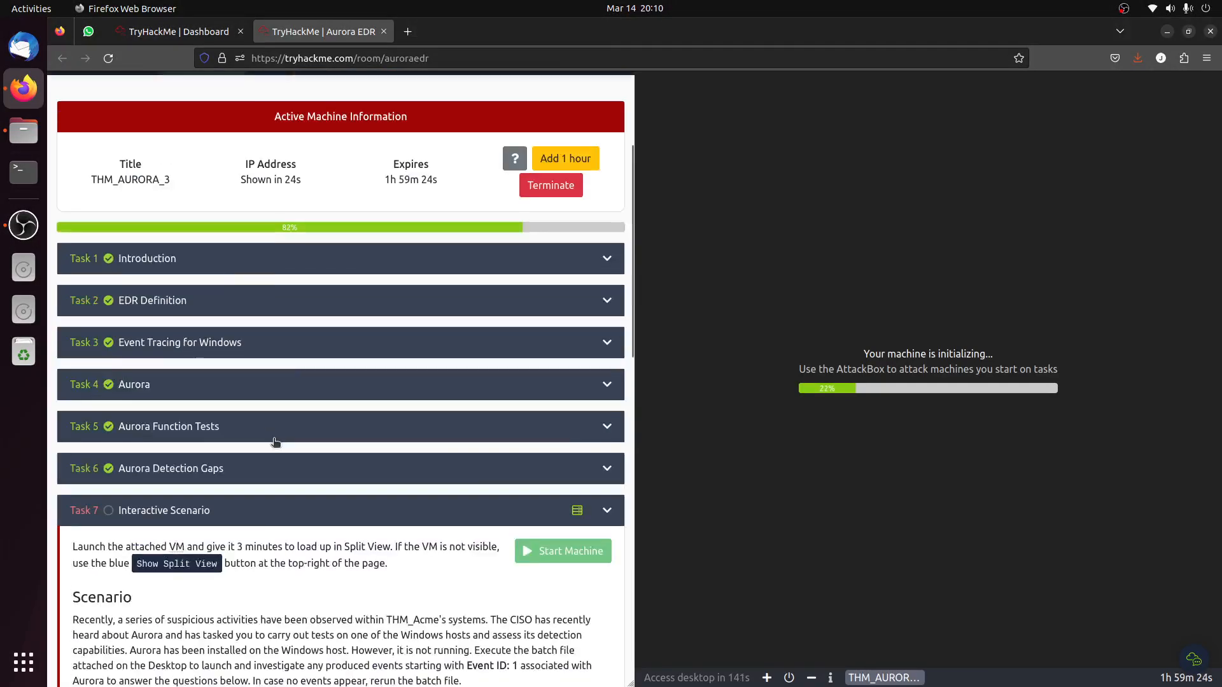
click(138, 383)
scroll(316, 512, down, 5)
scroll(316, 509, down, 20)
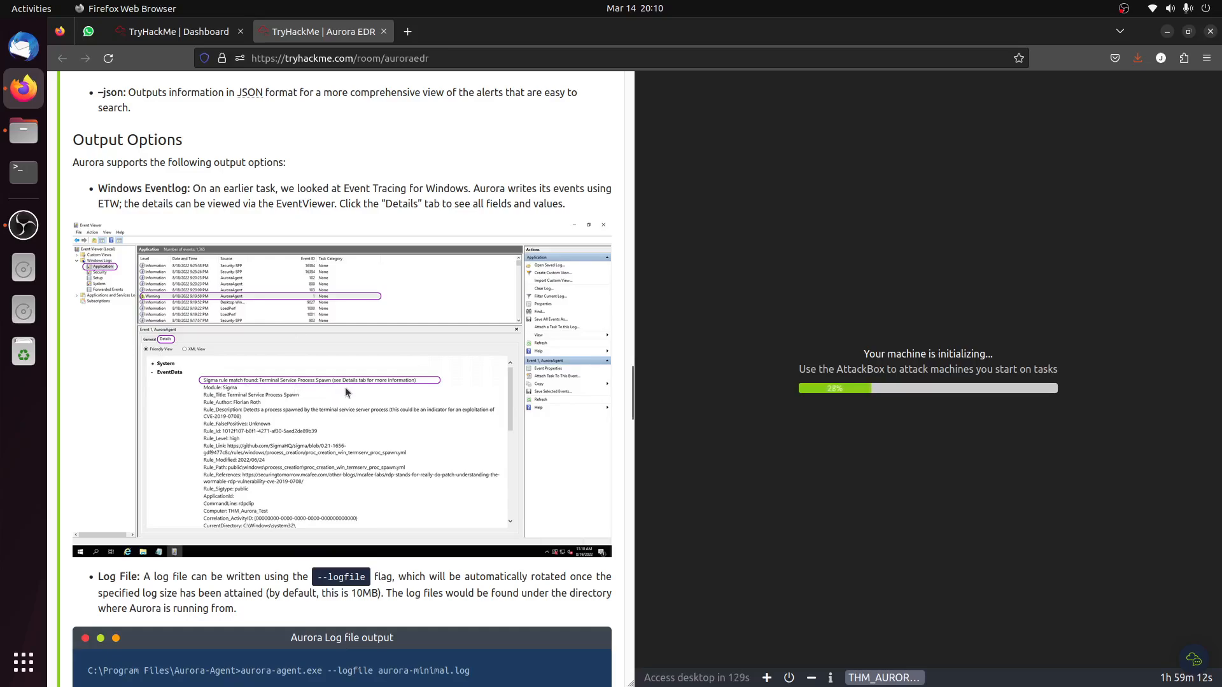
scroll(345, 389, down, 5)
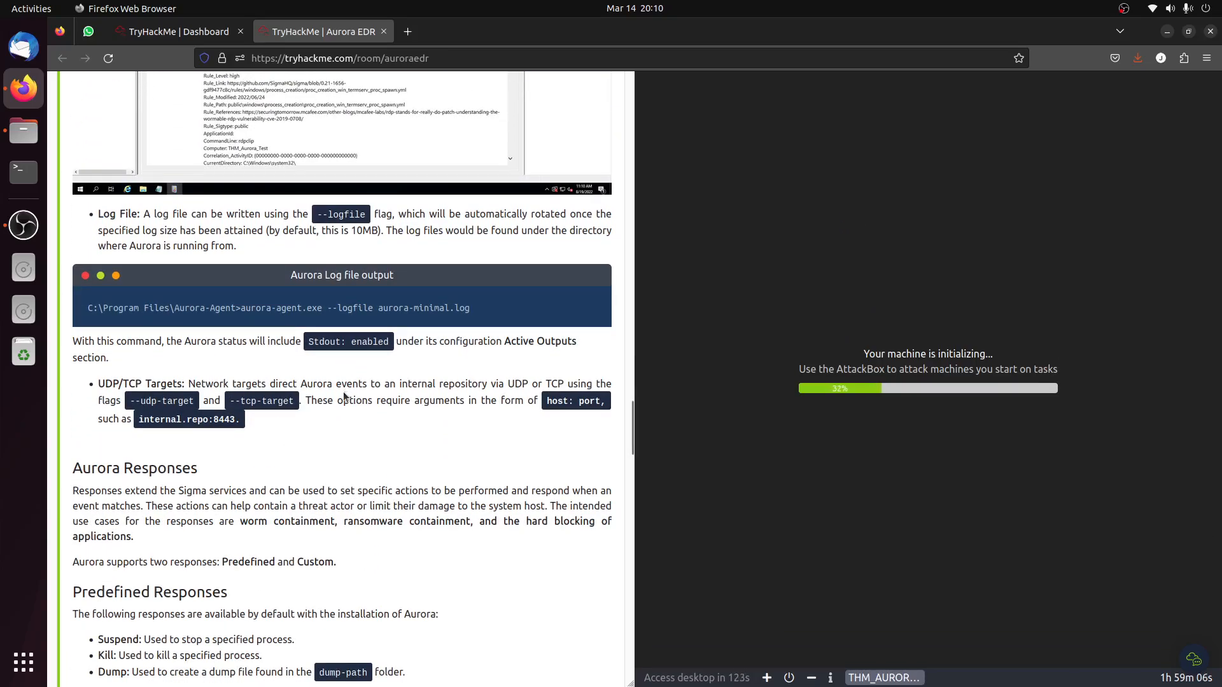
scroll(344, 395, down, 5)
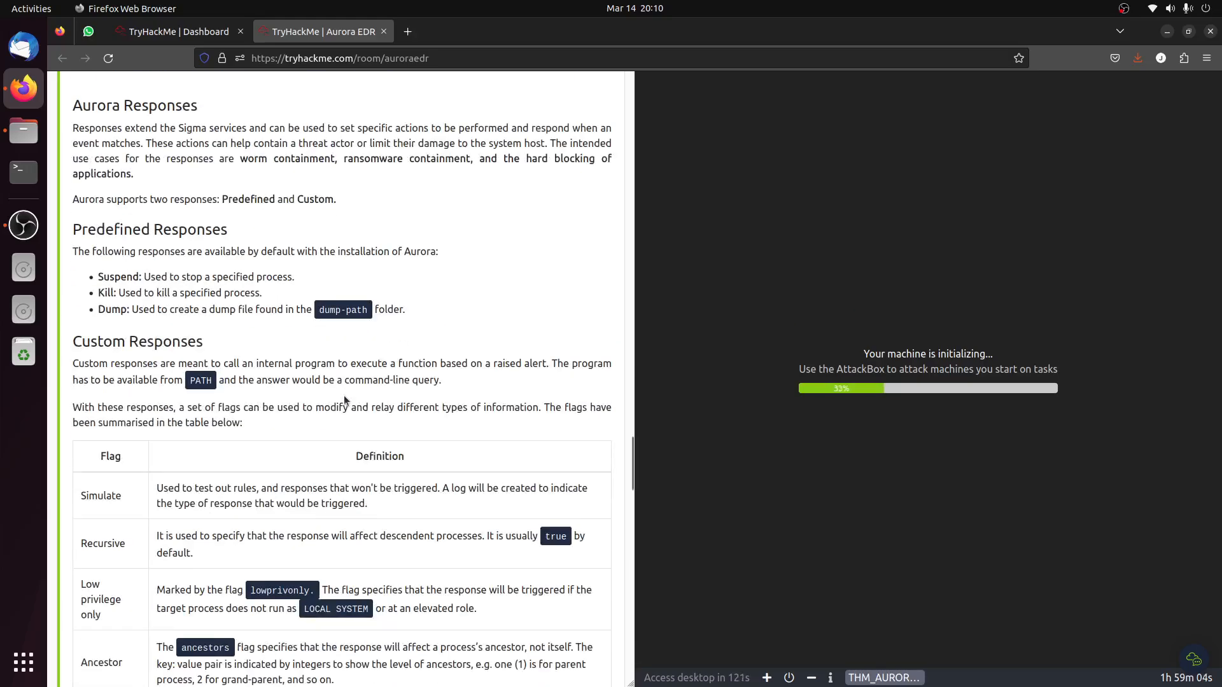
Review Task 4's useful flags and launch commands, highlighting the --status command and the minimal-config launch command.
scroll(343, 395, up, 15)
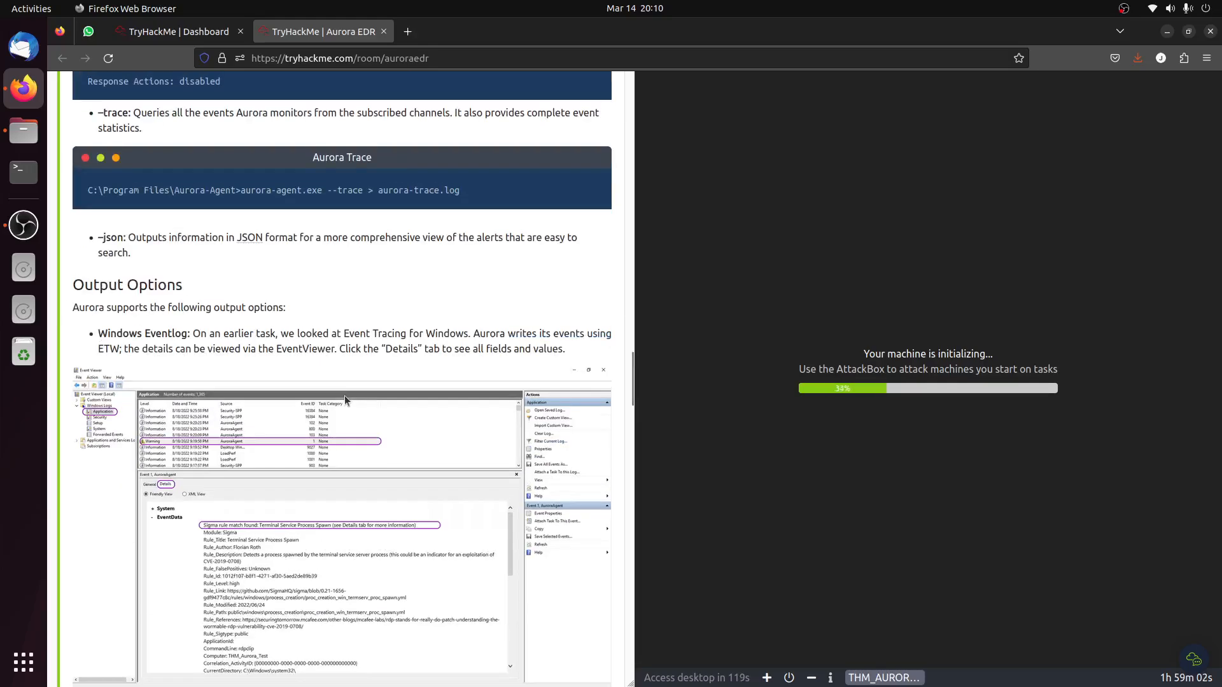
scroll(344, 397, up, 7)
scroll(345, 404, up, 2)
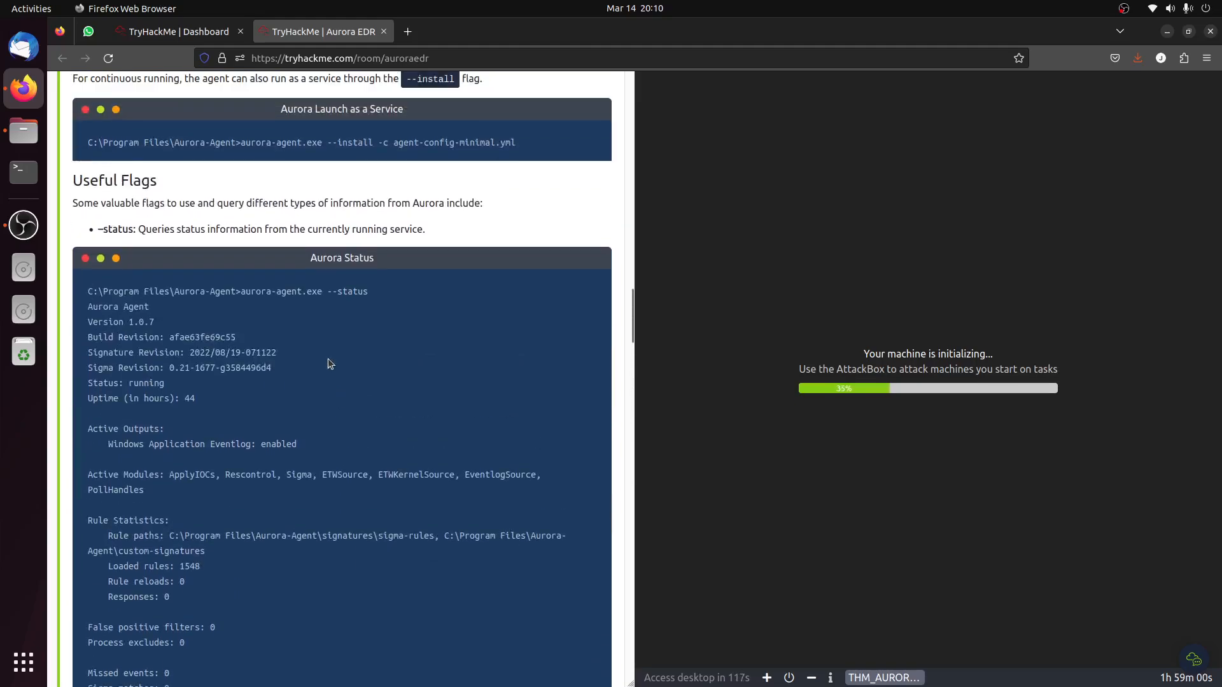
drag(240, 291, 369, 291)
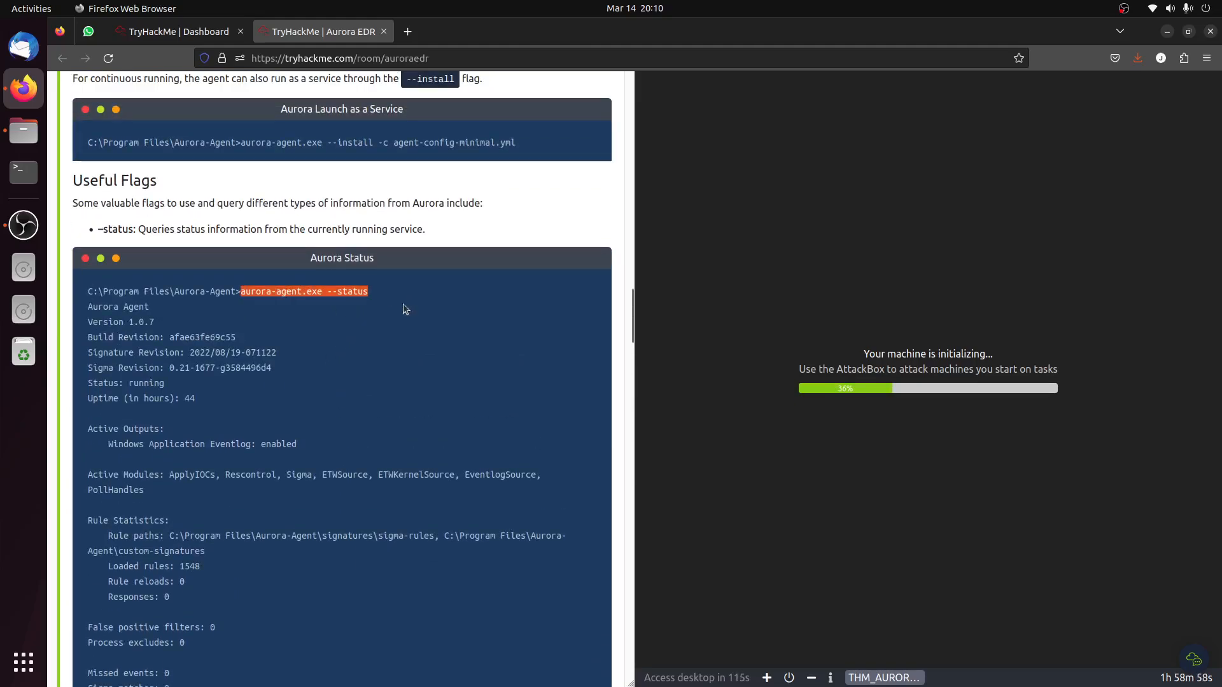
scroll(379, 365, up, 3)
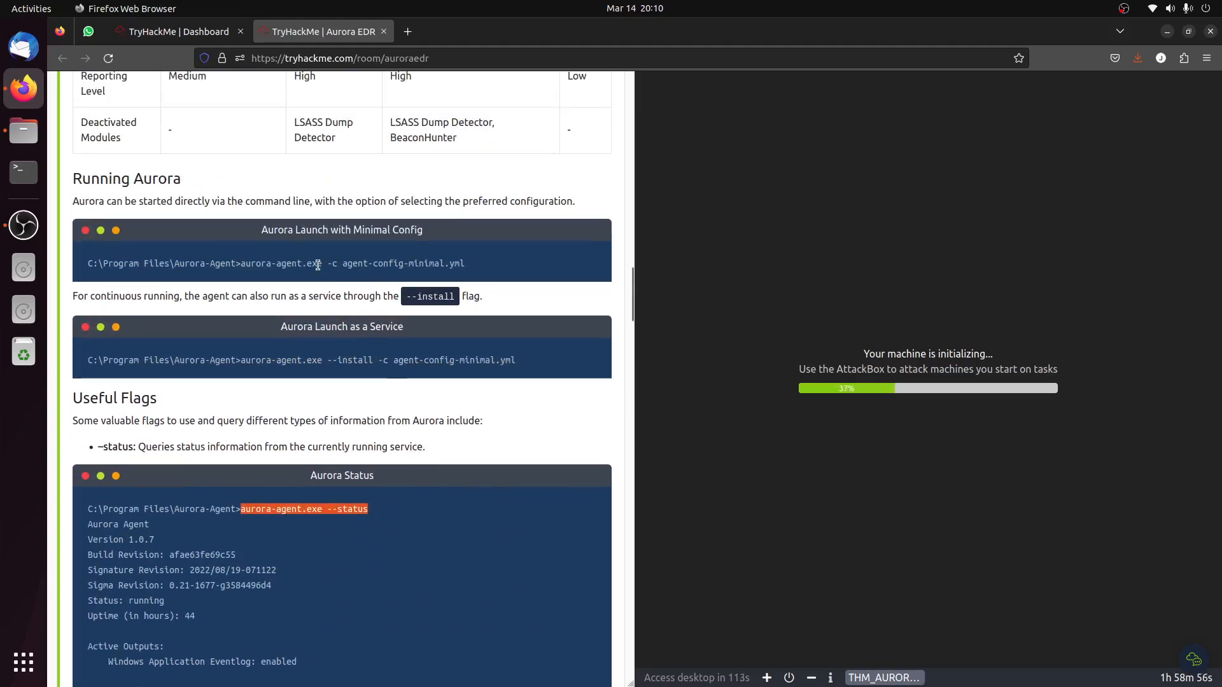
drag(236, 263, 526, 270)
scroll(354, 410, up, 3)
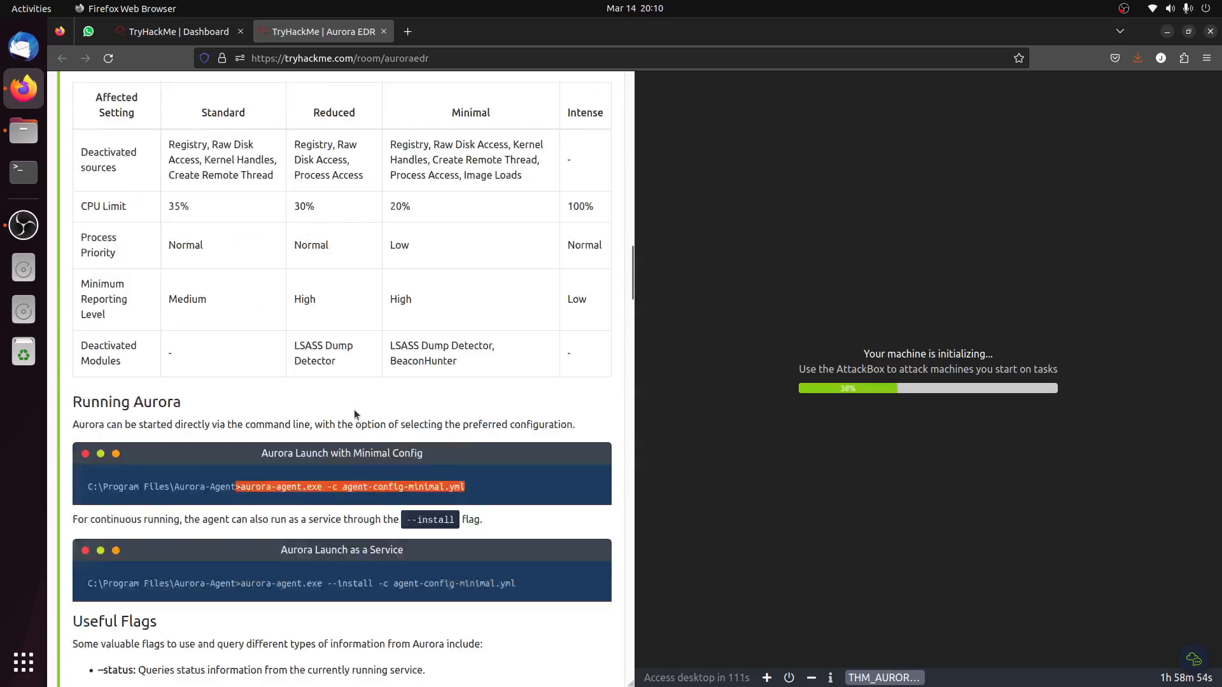
scroll(354, 410, up, 15)
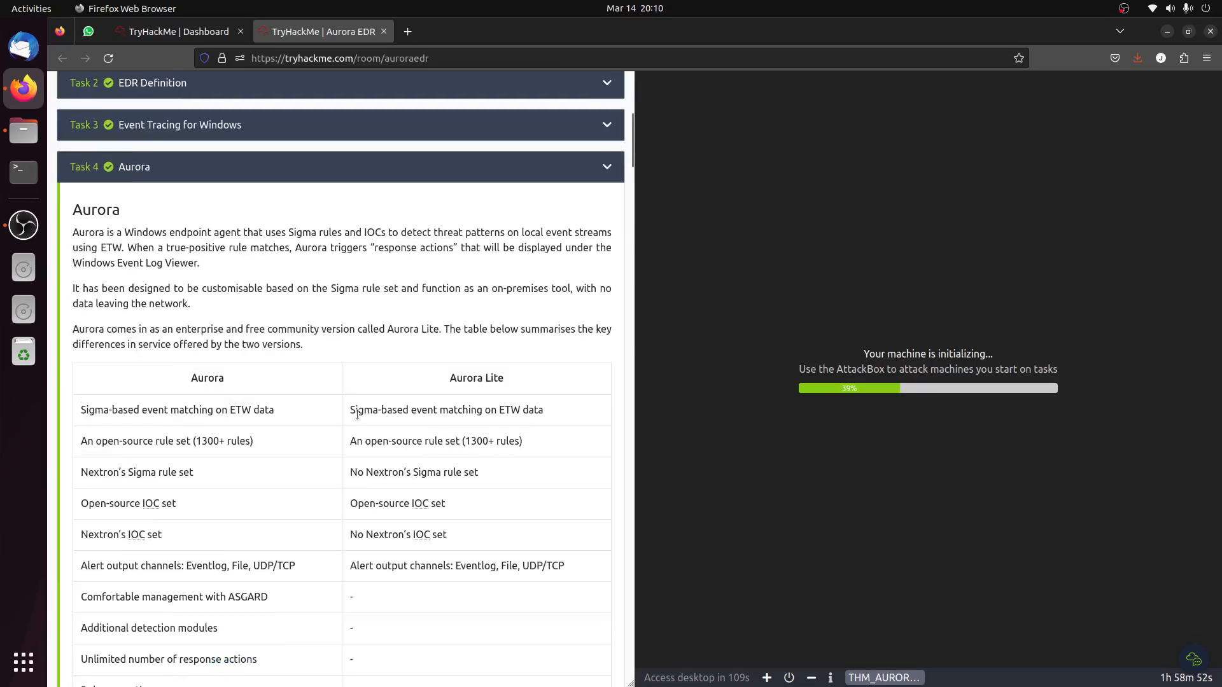
Expand Task 3 on Event Tracing for Windows and review its Windows Event Viewer material and answered questions.
scroll(357, 414, up, 3)
drag(217, 272, 223, 272)
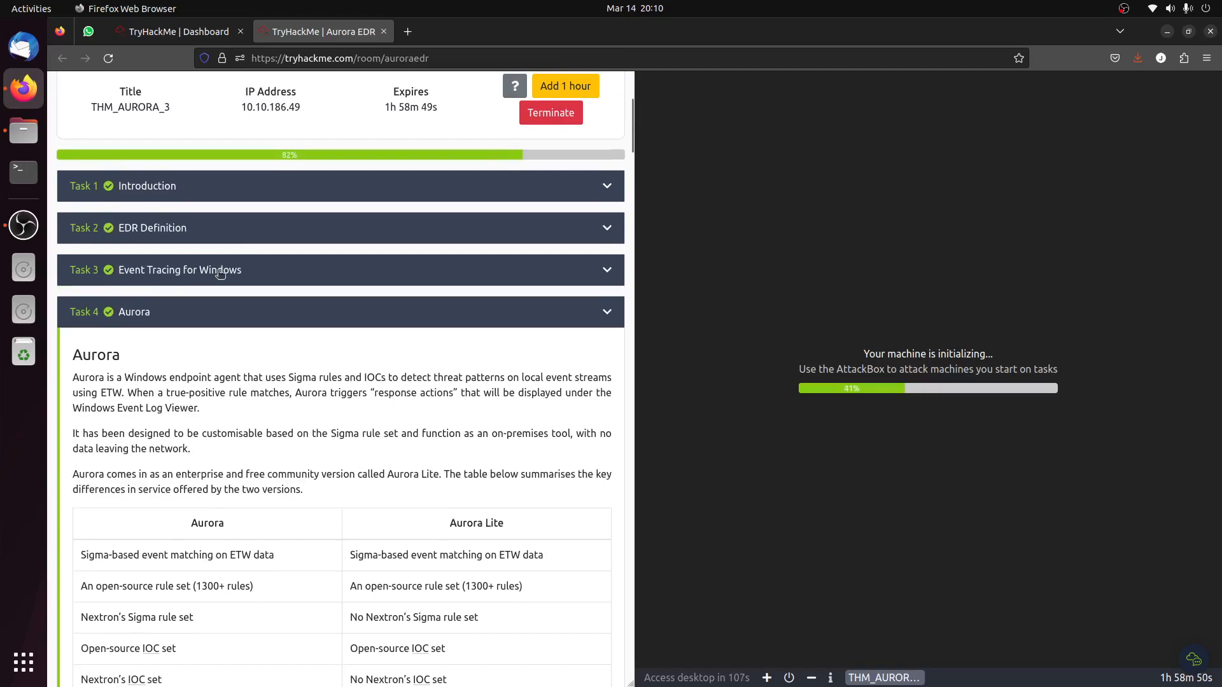
scroll(325, 452, down, 5)
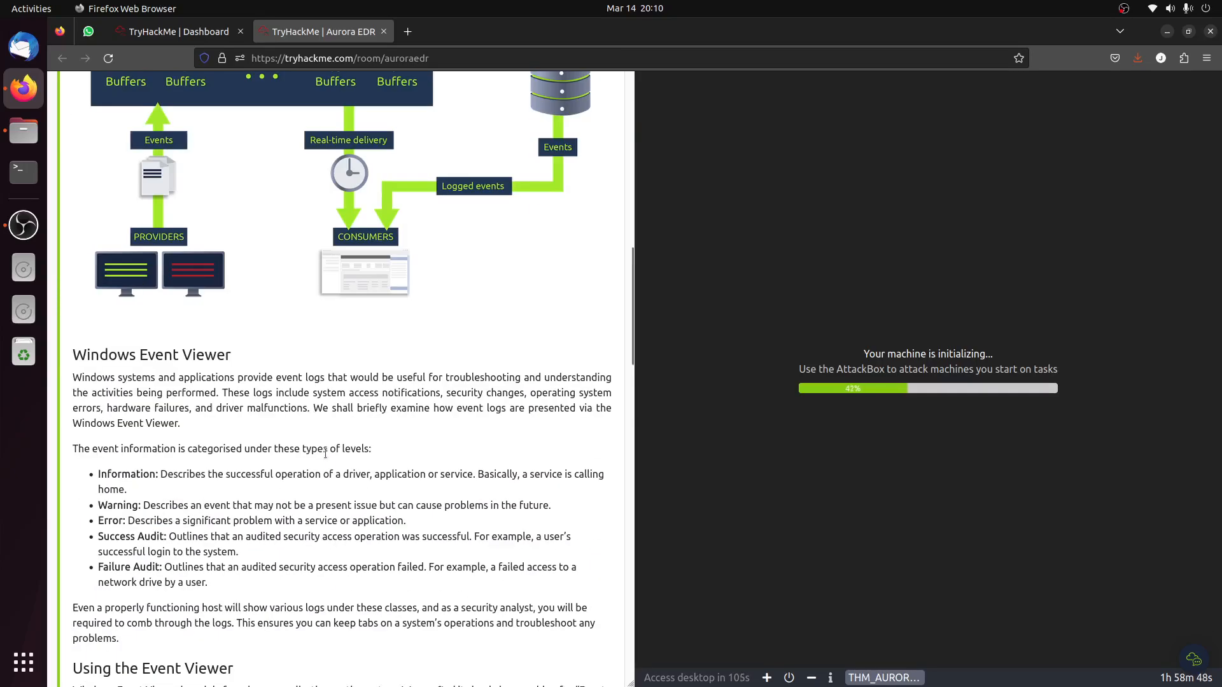
scroll(326, 451, down, 1)
scroll(327, 451, down, 15)
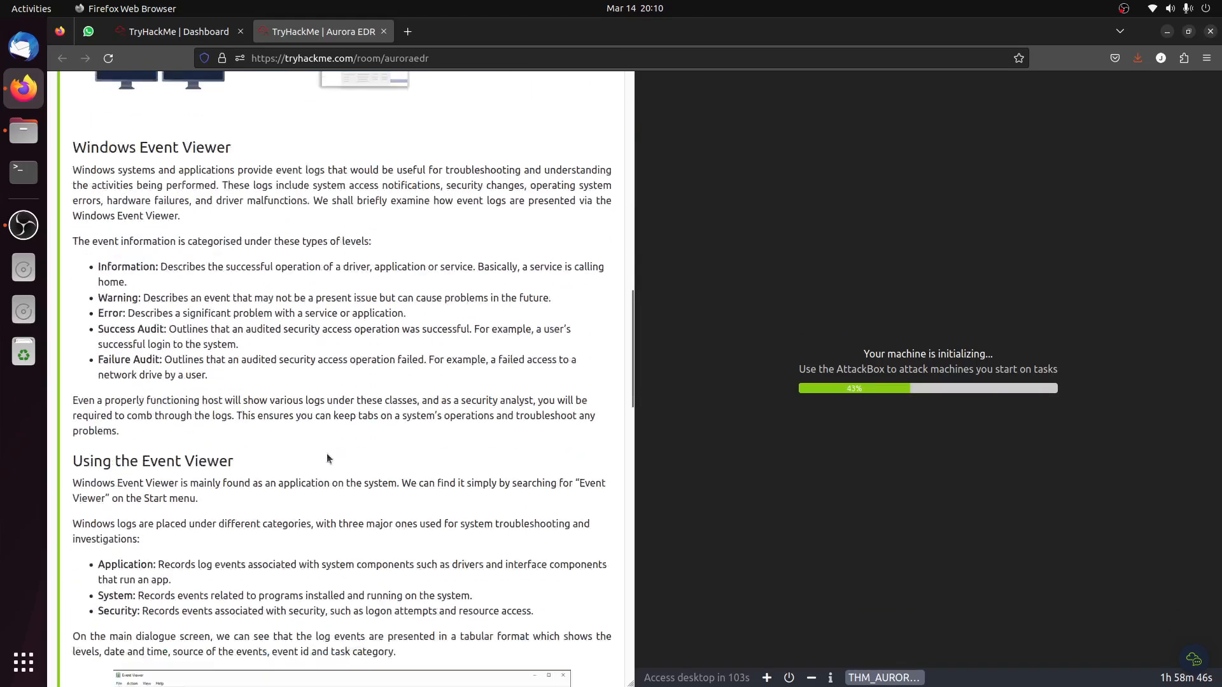
scroll(329, 468, down, 2)
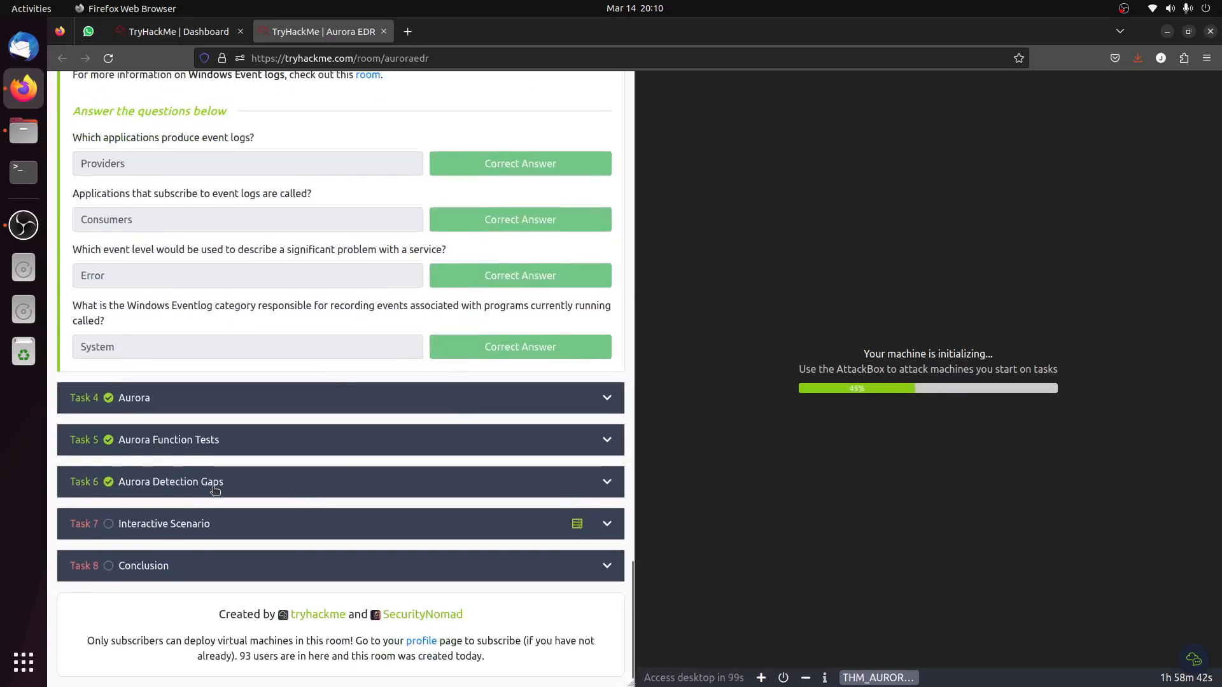
Expand the Task 8 Conclusion and open its Sigma room link in a new tab, switching to that tab.
click(266, 563)
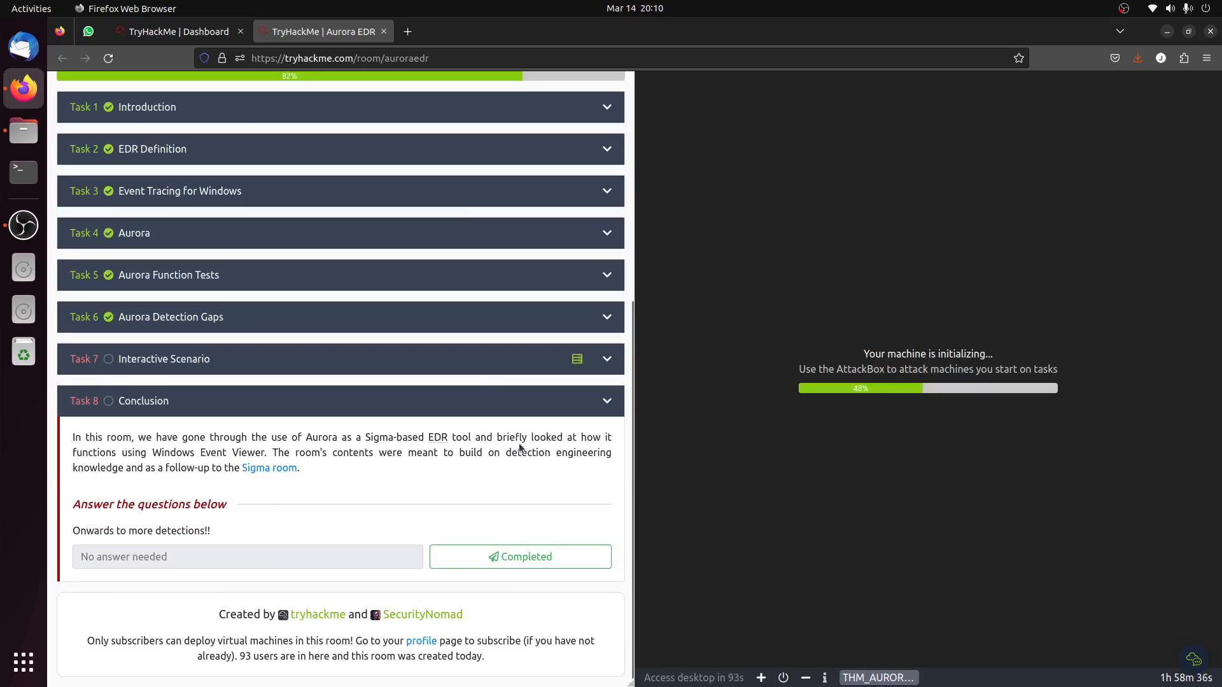
right_click(280, 469)
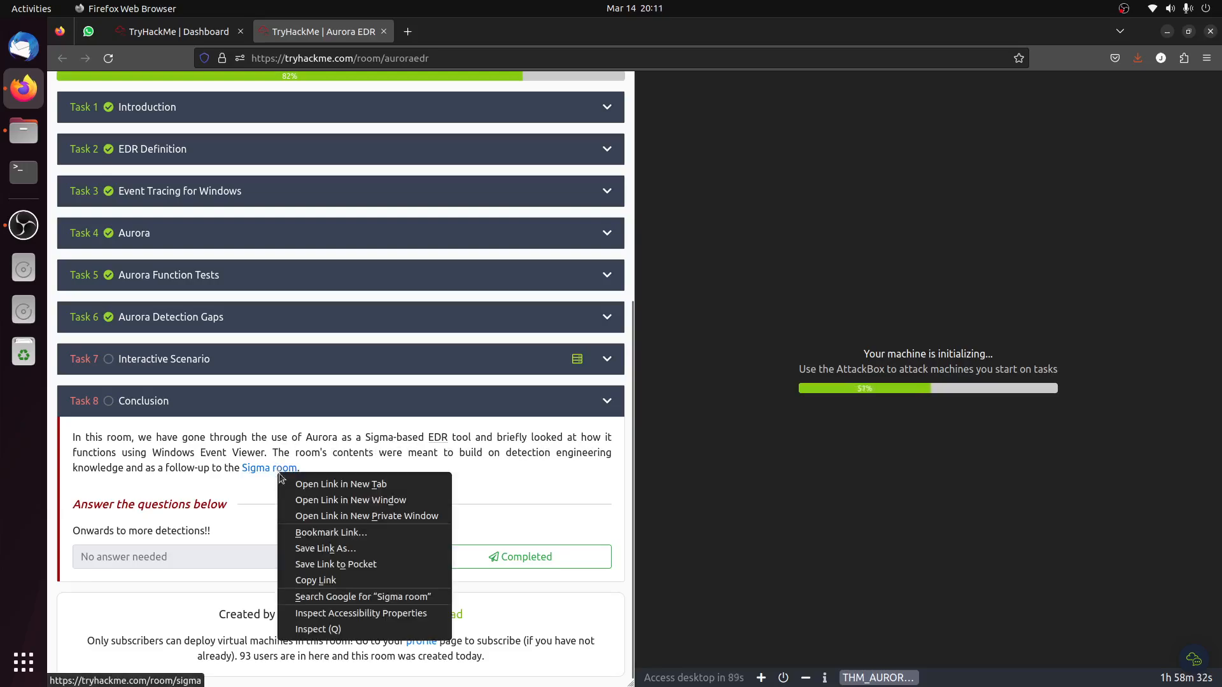
click(338, 479)
click(448, 36)
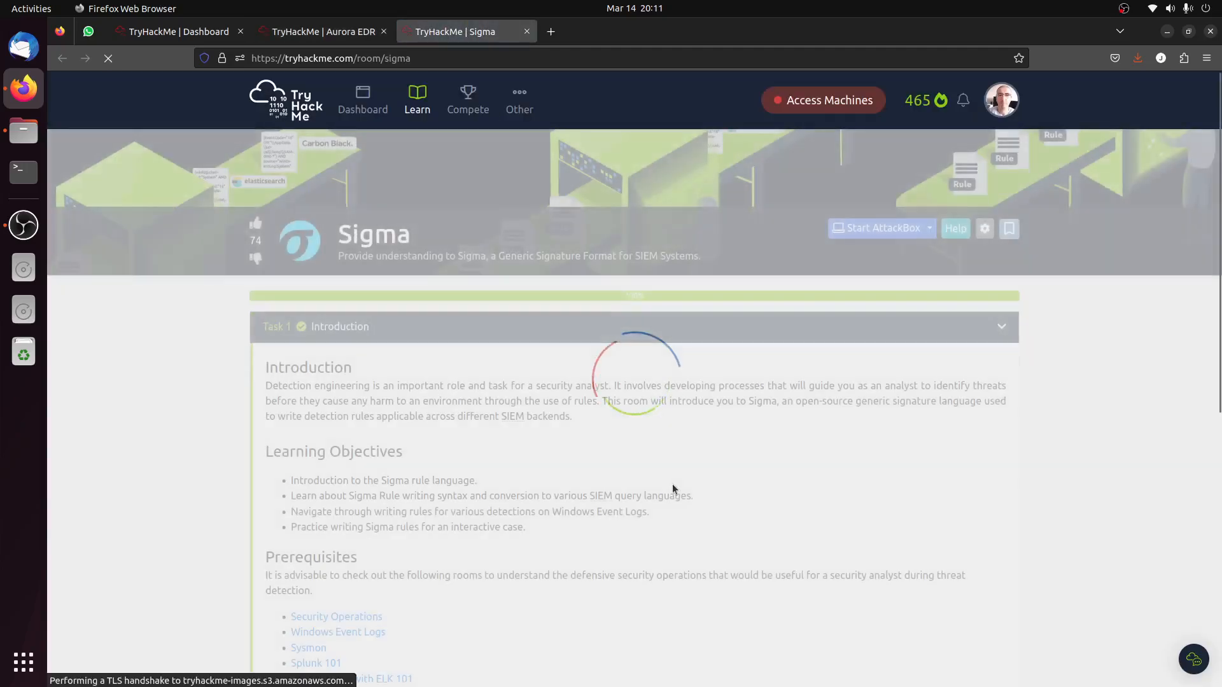
Review the Sigma room's What is Sigma? and Sigma Rule Syntax tasks for information about rule attributes.
scroll(390, 442, down, 5)
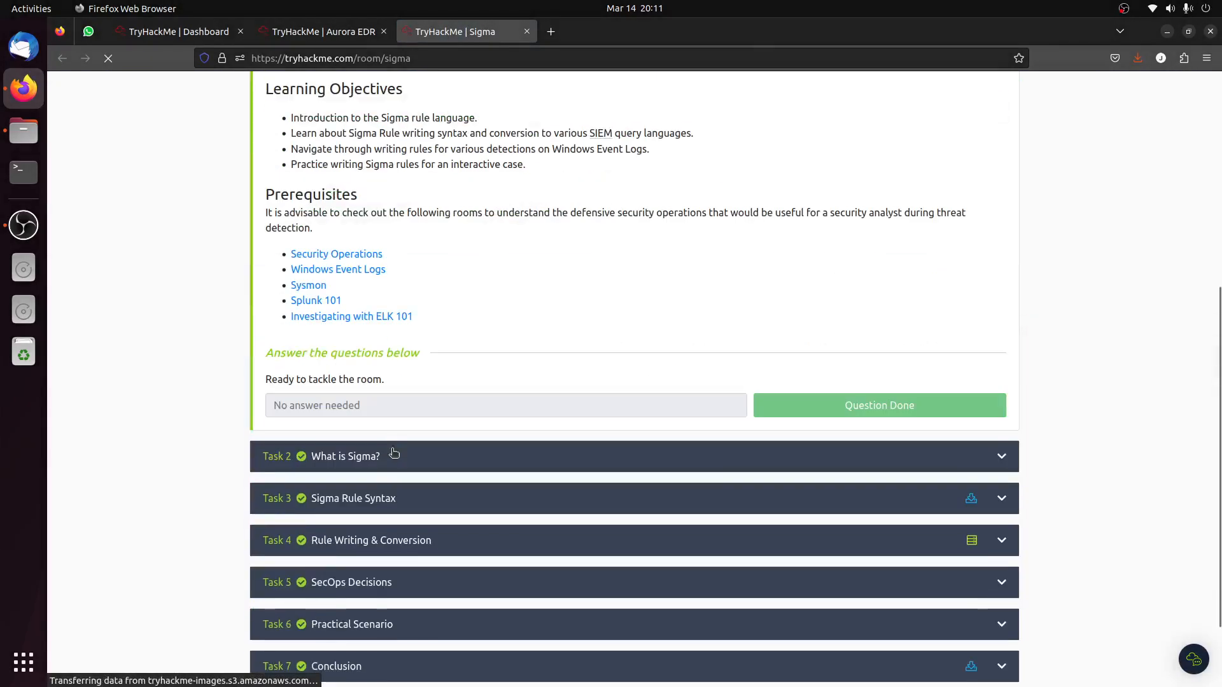
click(394, 452)
scroll(437, 472, down, 10)
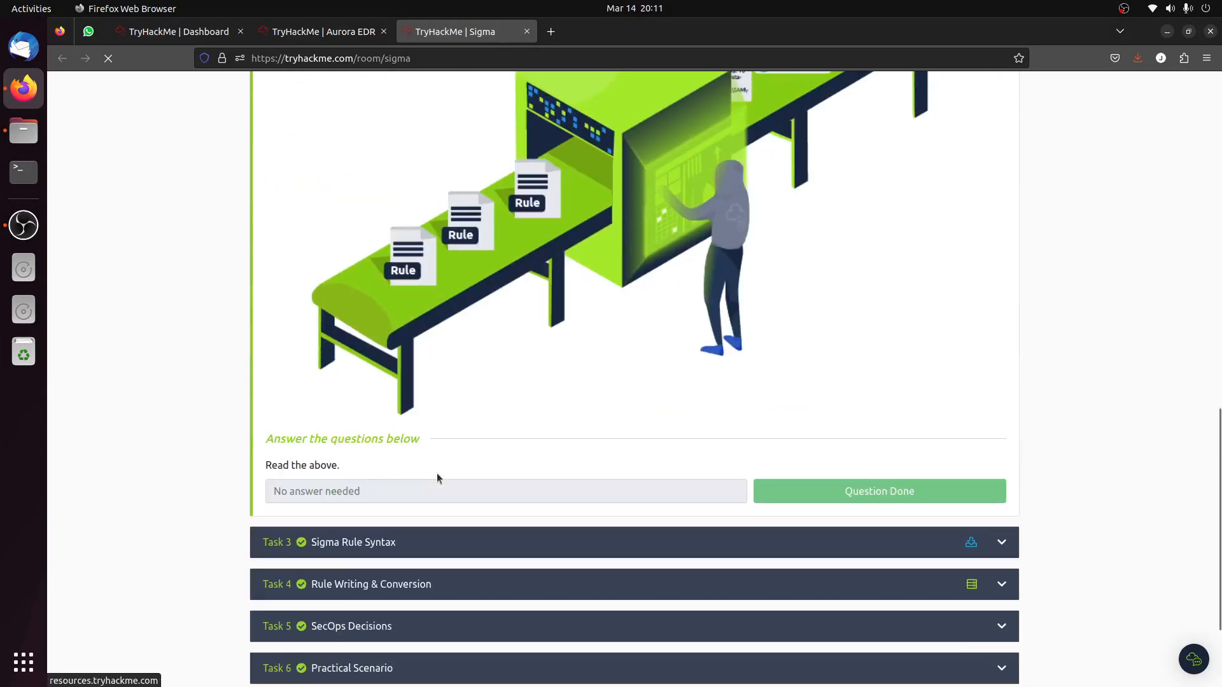
scroll(437, 472, down, 2)
click(355, 399)
scroll(445, 496, down, 15)
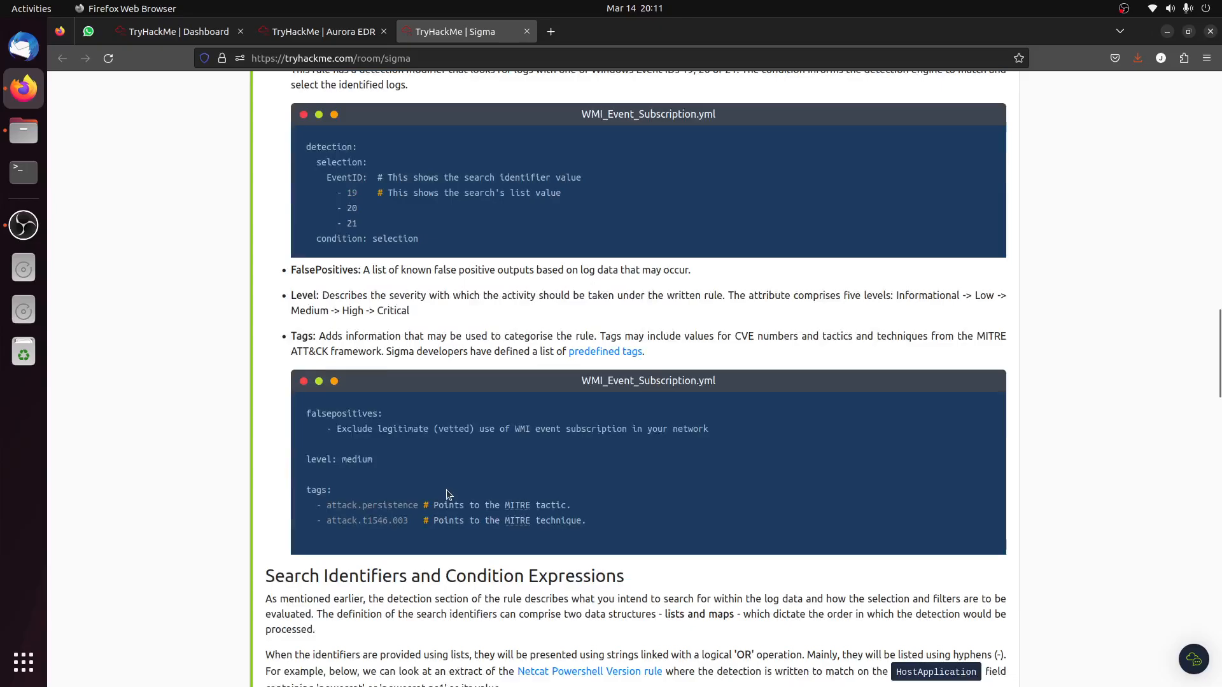
Review the Sigma room's rule syntax, Rule Writing & Conversion and SecOps Decisions tasks, including their answered questions.
scroll(445, 490, up, 9)
scroll(446, 490, down, 11)
scroll(446, 490, down, 20)
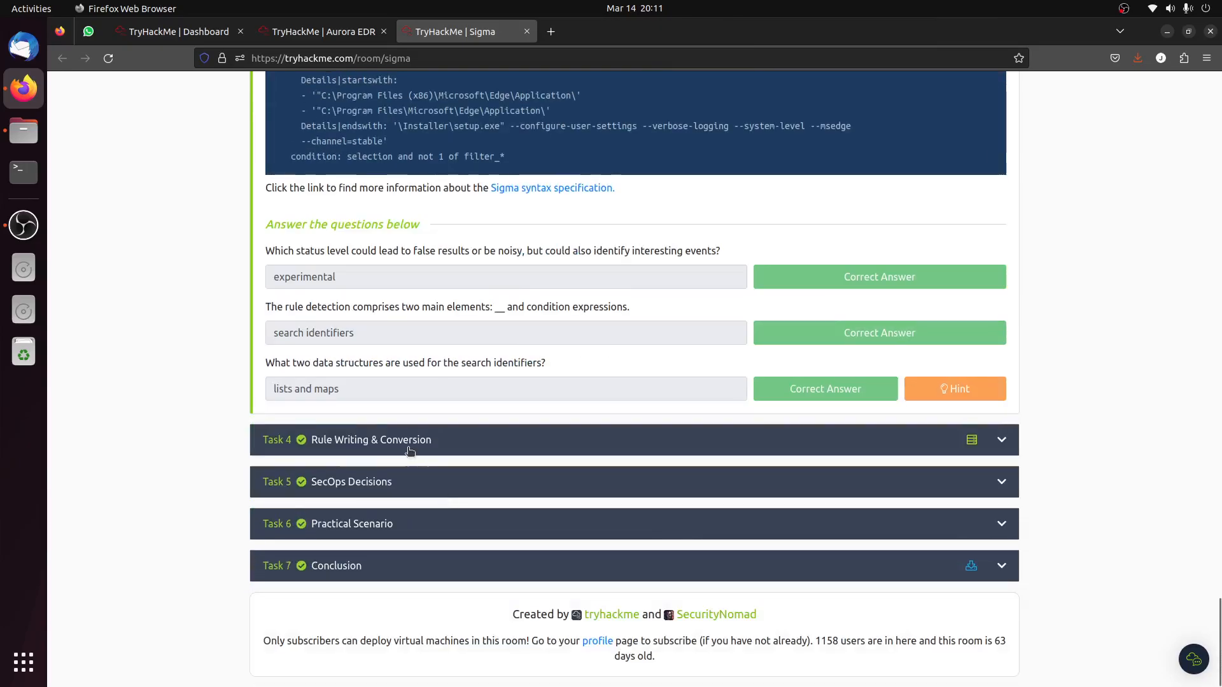
click(409, 450)
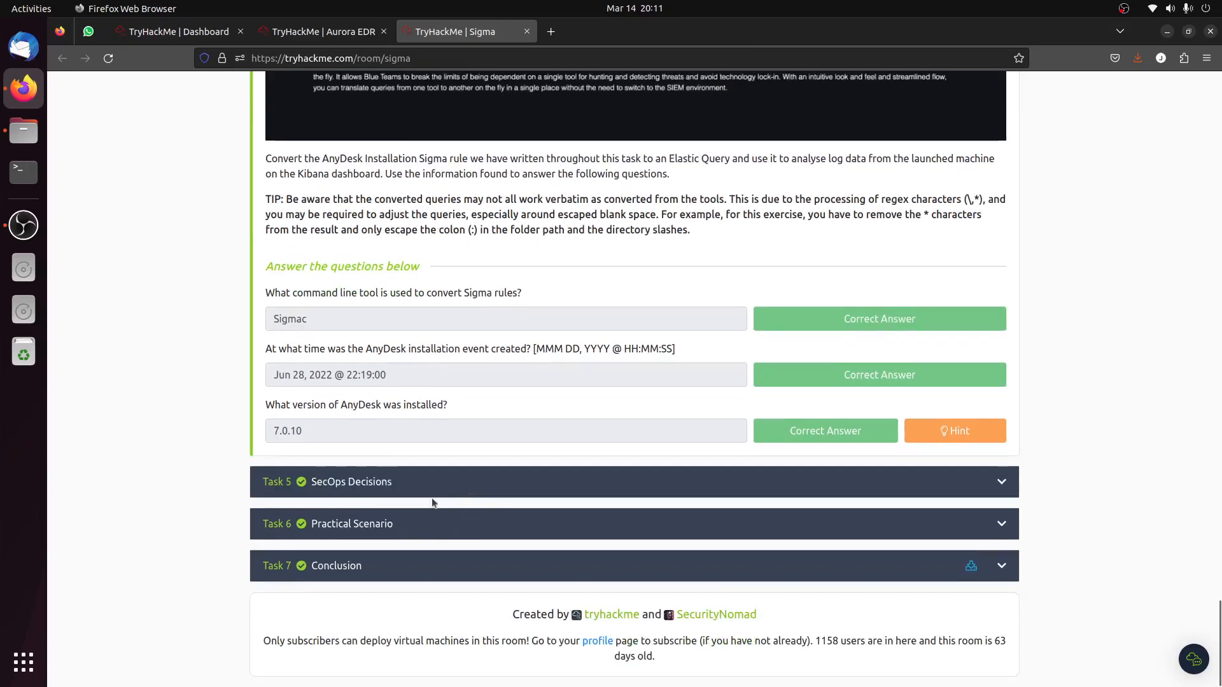
click(420, 477)
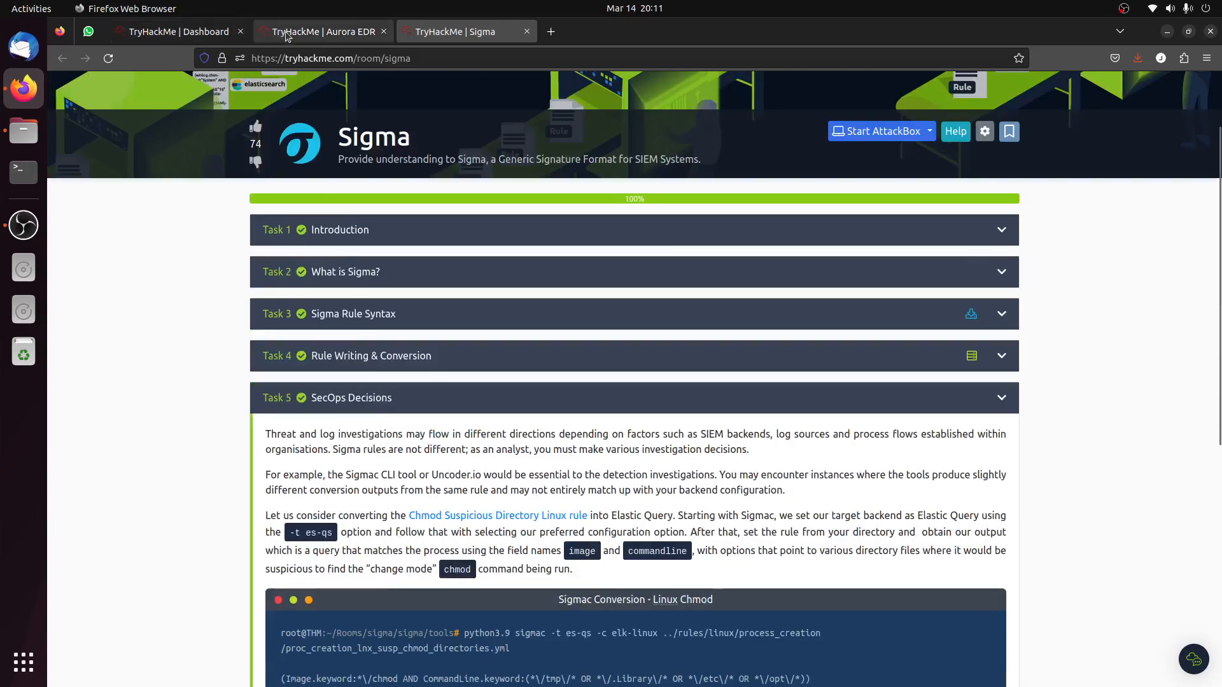
Return to the Aurora EDR room tab and mark the Task 8 Conclusion question as completed.
click(323, 31)
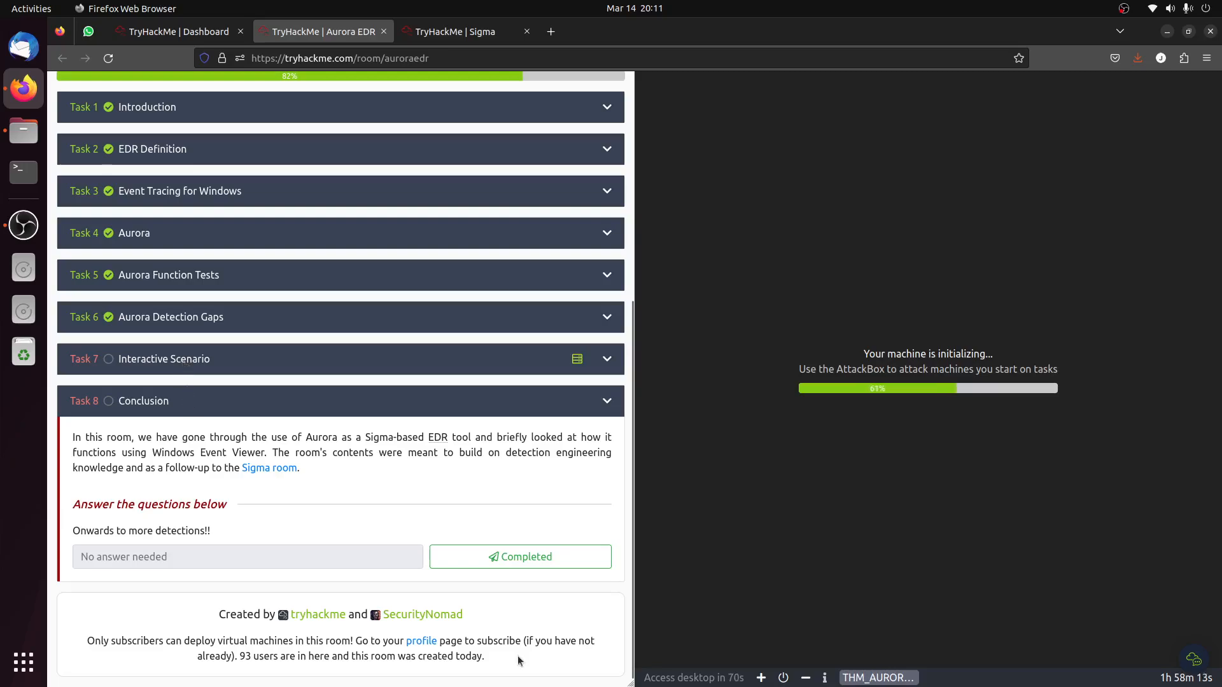
click(522, 562)
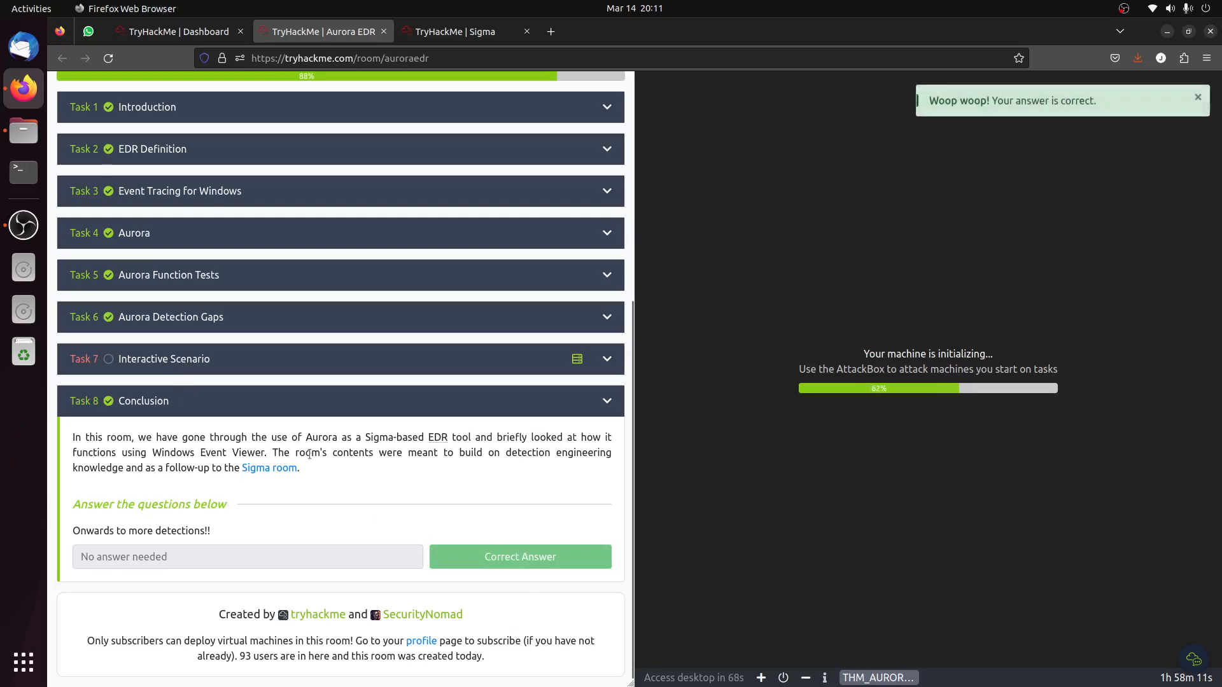
Expand Task 7 Interactive Scenario and review its questions, highlighting the first event rule's title answer.
click(176, 355)
scroll(278, 459, down, 10)
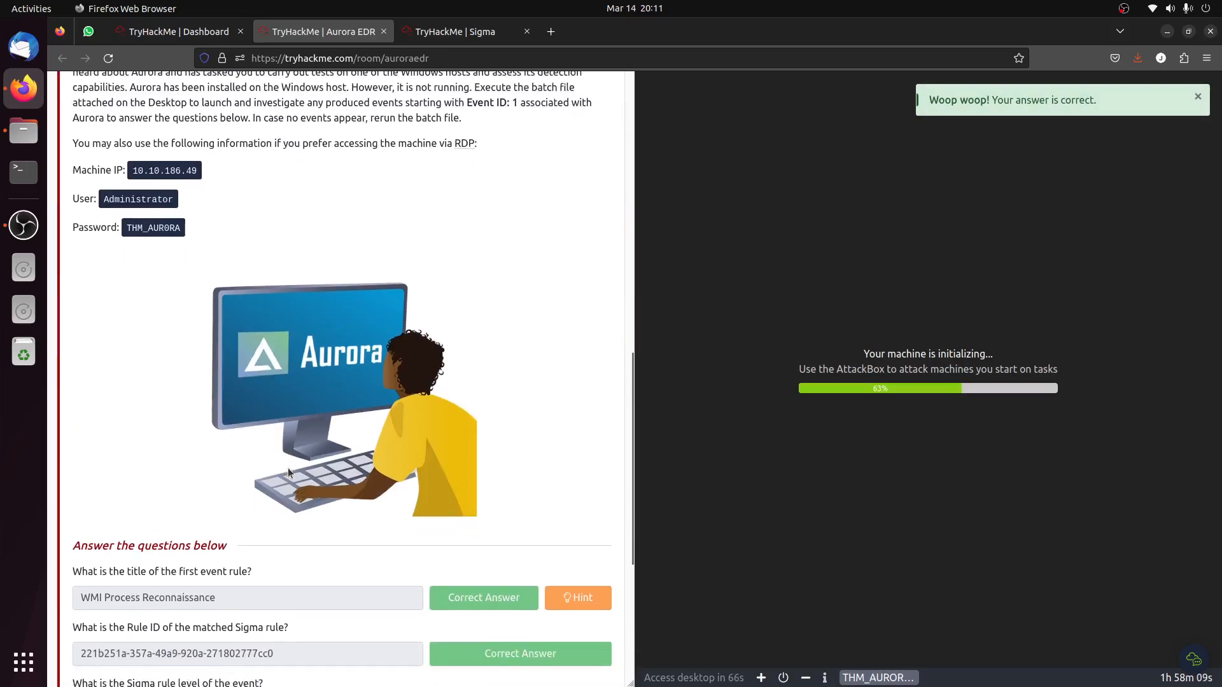
click(204, 458)
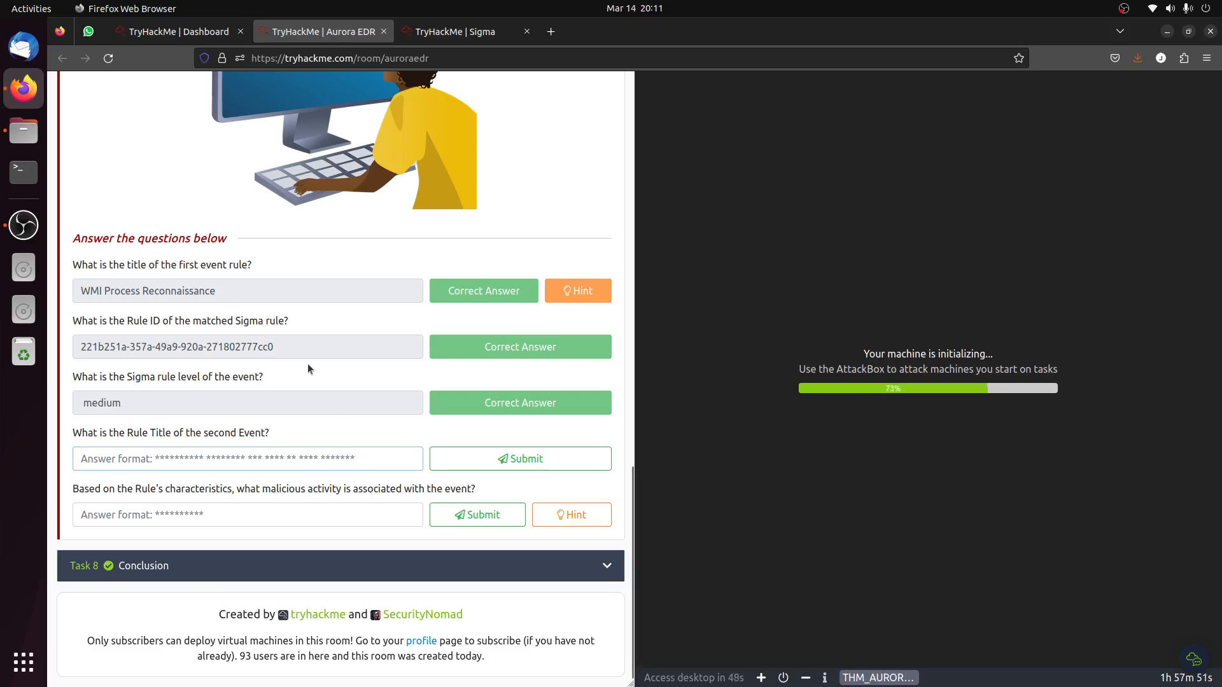
drag(223, 295, 47, 285)
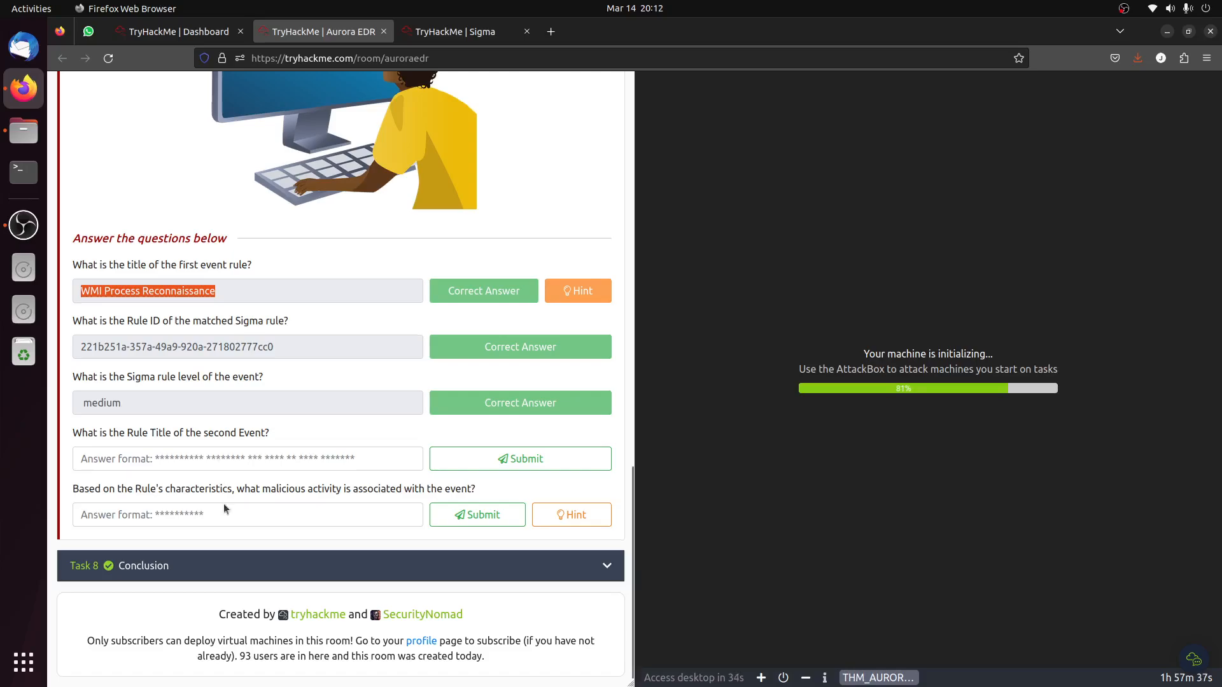
Expand Task 5 Aurora Function Tests and review its Sigma rule matching examples in Event Viewer.
scroll(224, 502, up, 10)
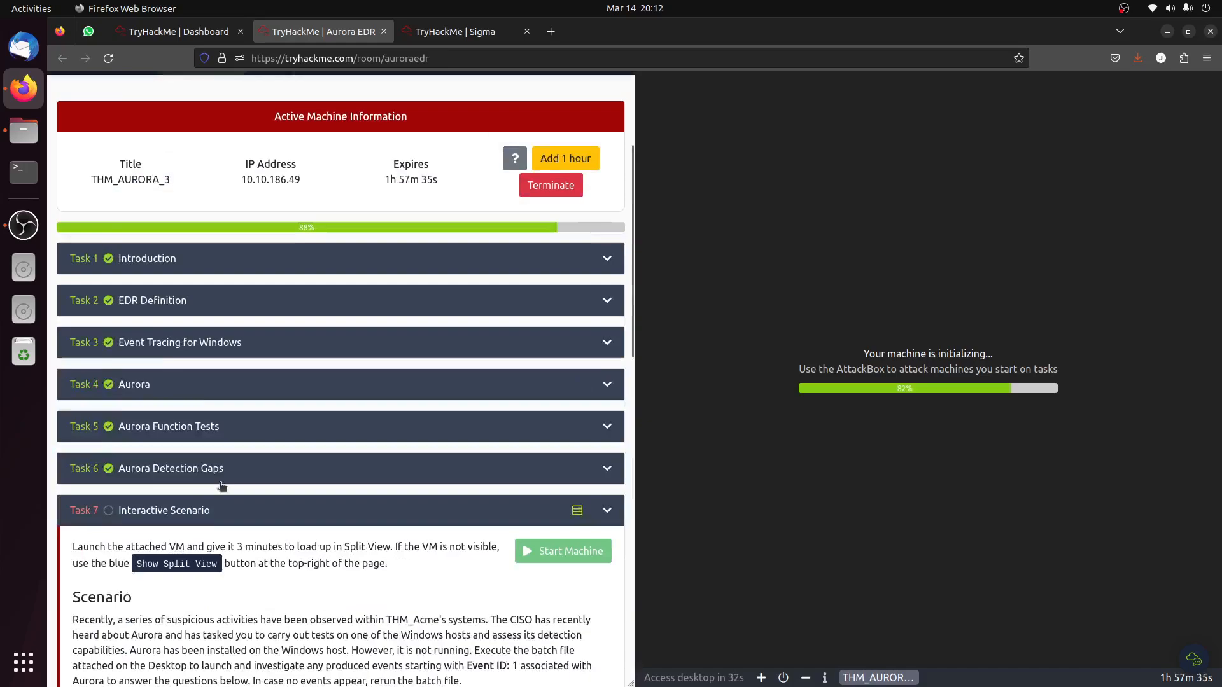
click(203, 430)
scroll(434, 531, down, 5)
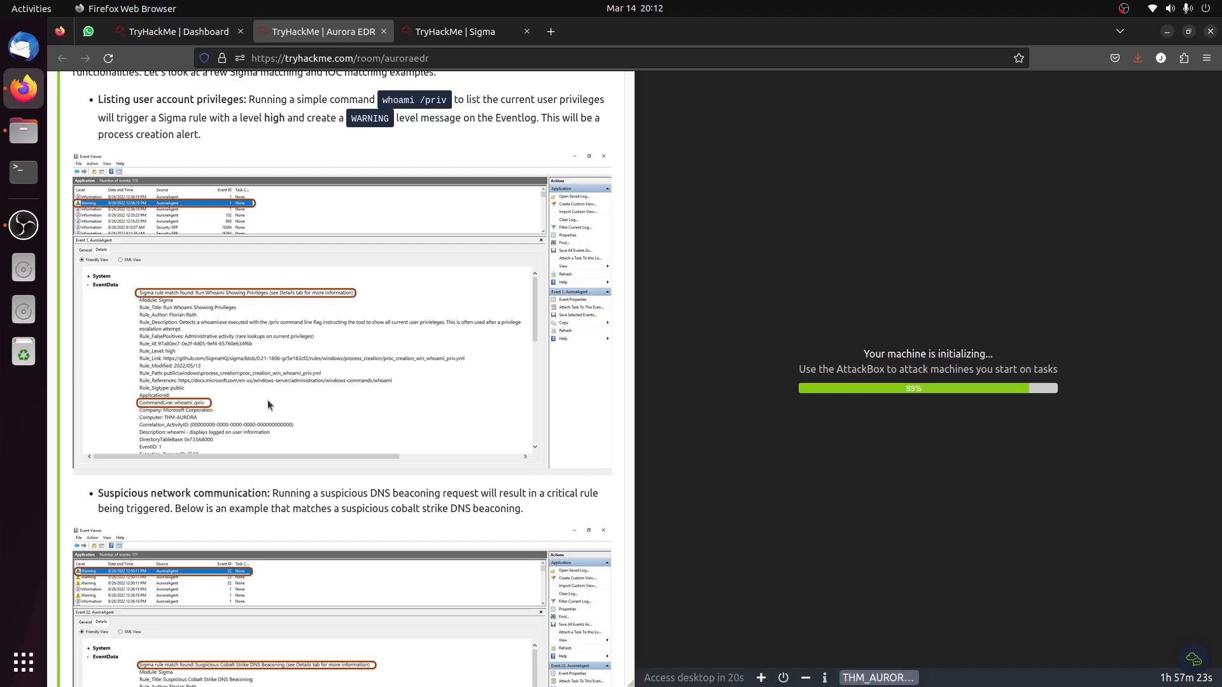
scroll(267, 399, down, 8)
Reopen Task 7 and reread the scenario's instructions about executing the batch file and investigating events starting with Event ID: 1.
click(216, 513)
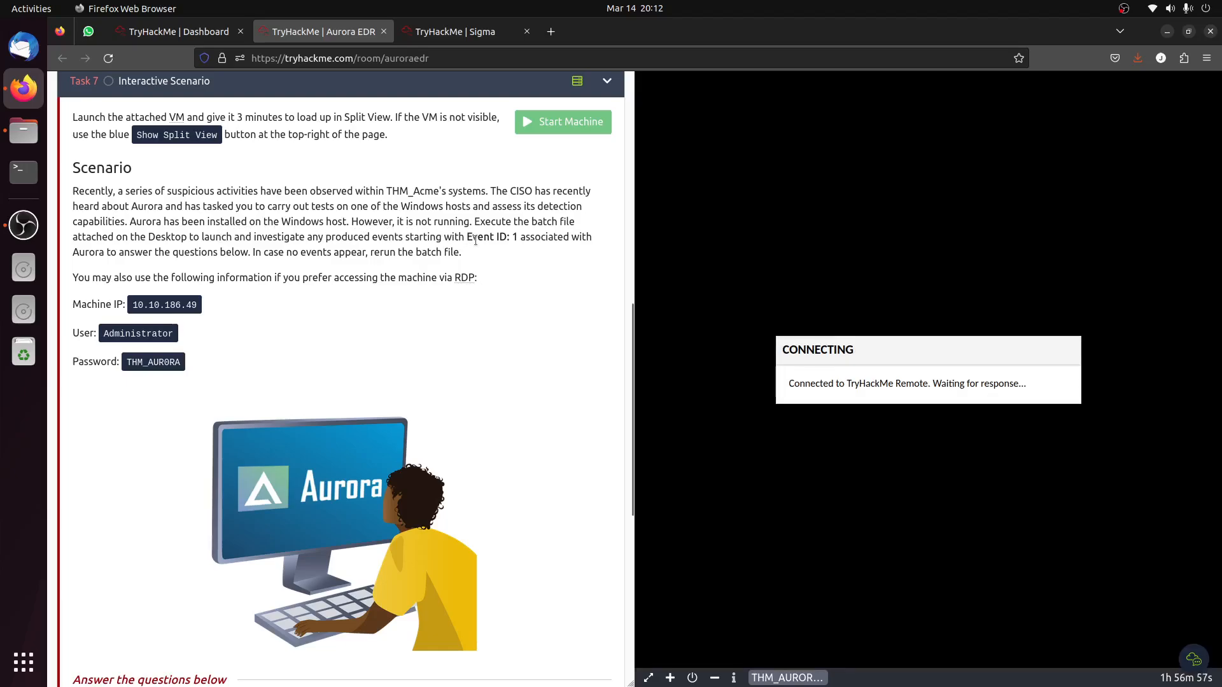
drag(474, 221, 223, 240)
click(224, 240)
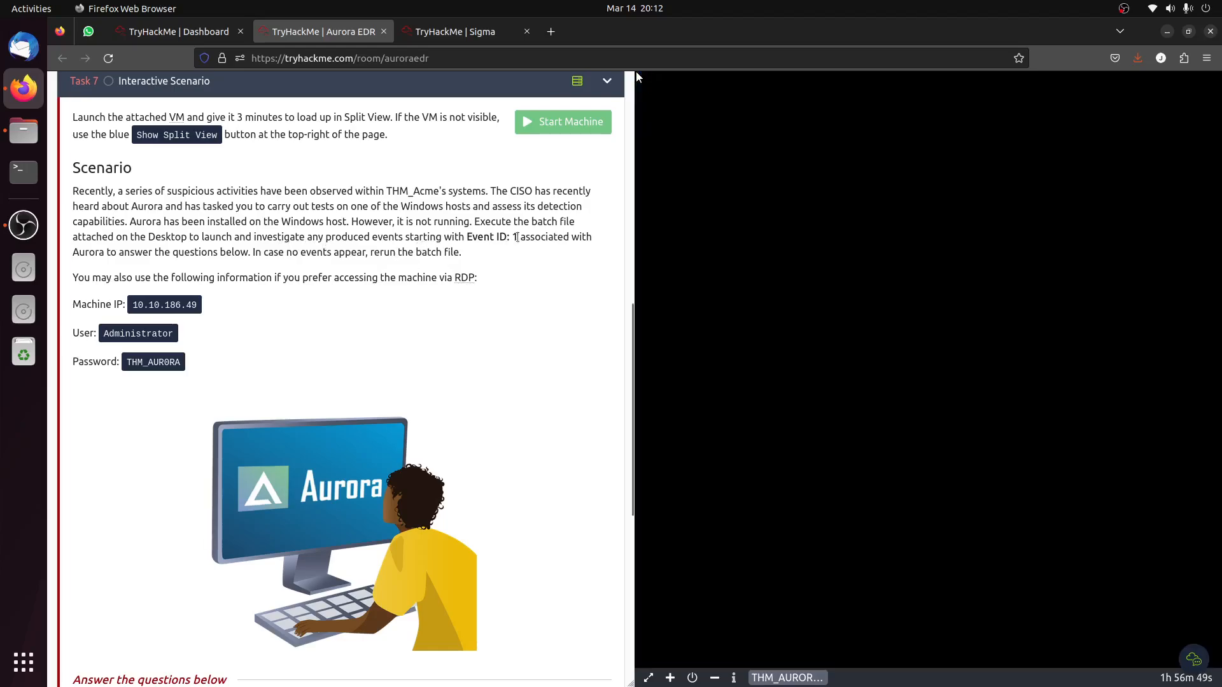
drag(518, 237, 435, 233)
scroll(448, 312, down, 4)
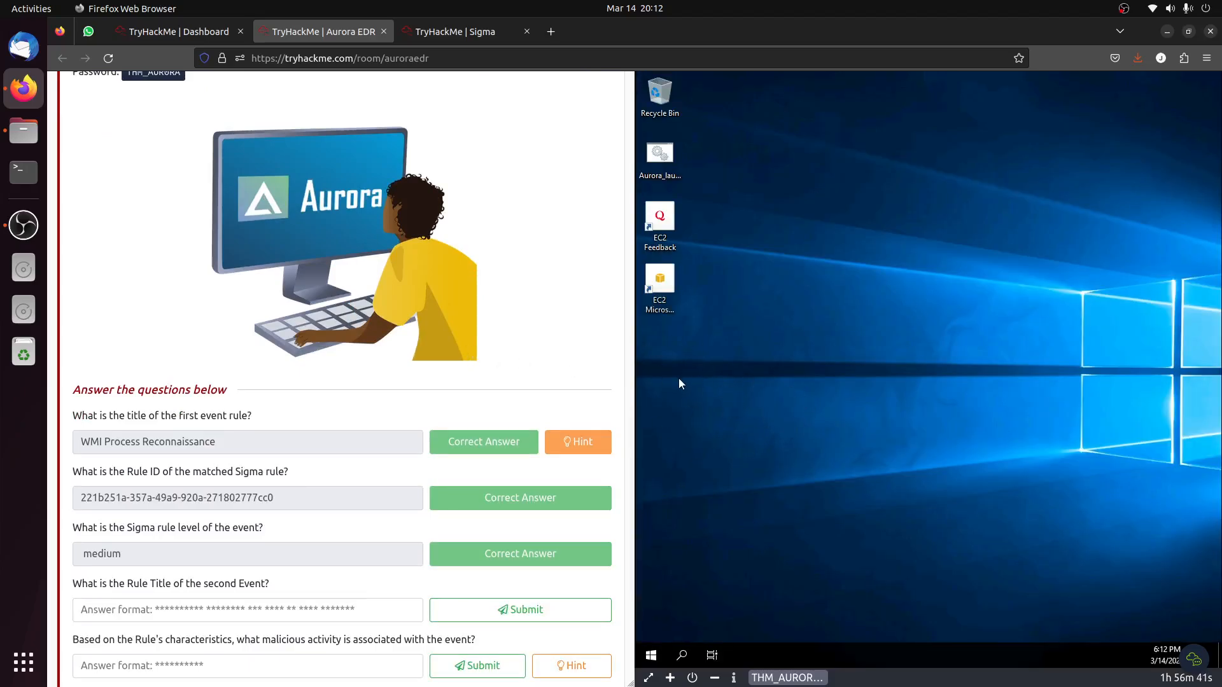
Run Aurora_launch.bat from the virtual machine's desktop, let its first timer run out and continue through its prompts until it closes.
right_click(654, 159)
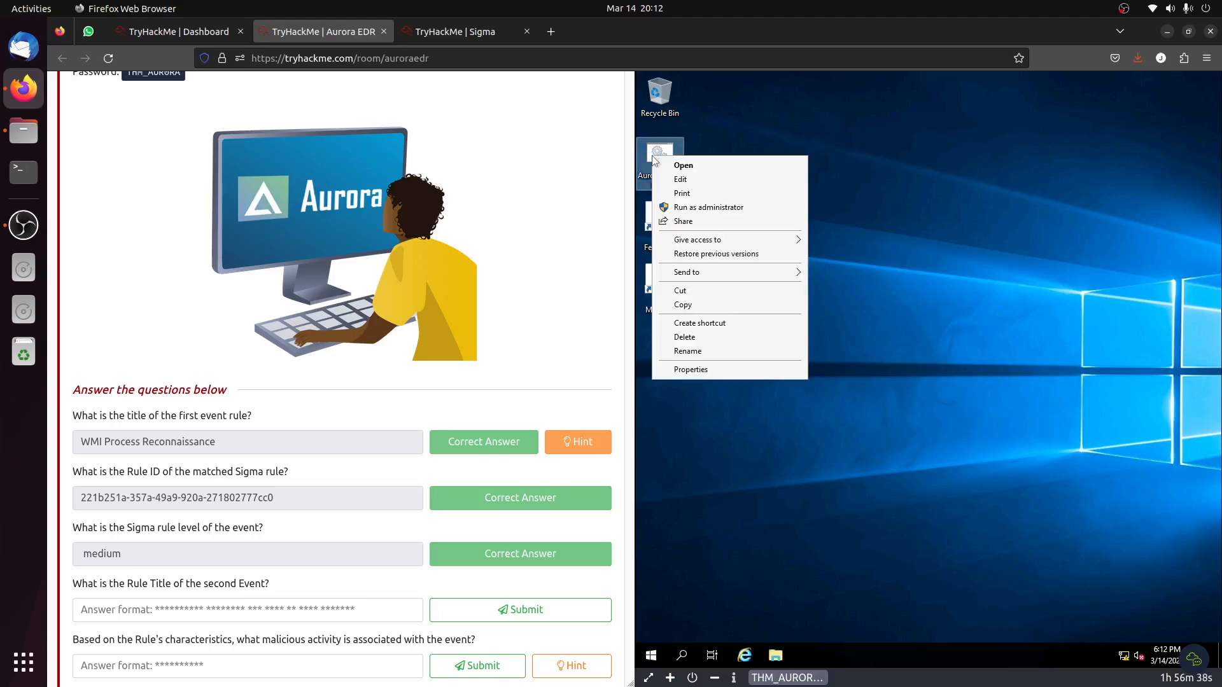
click(720, 166)
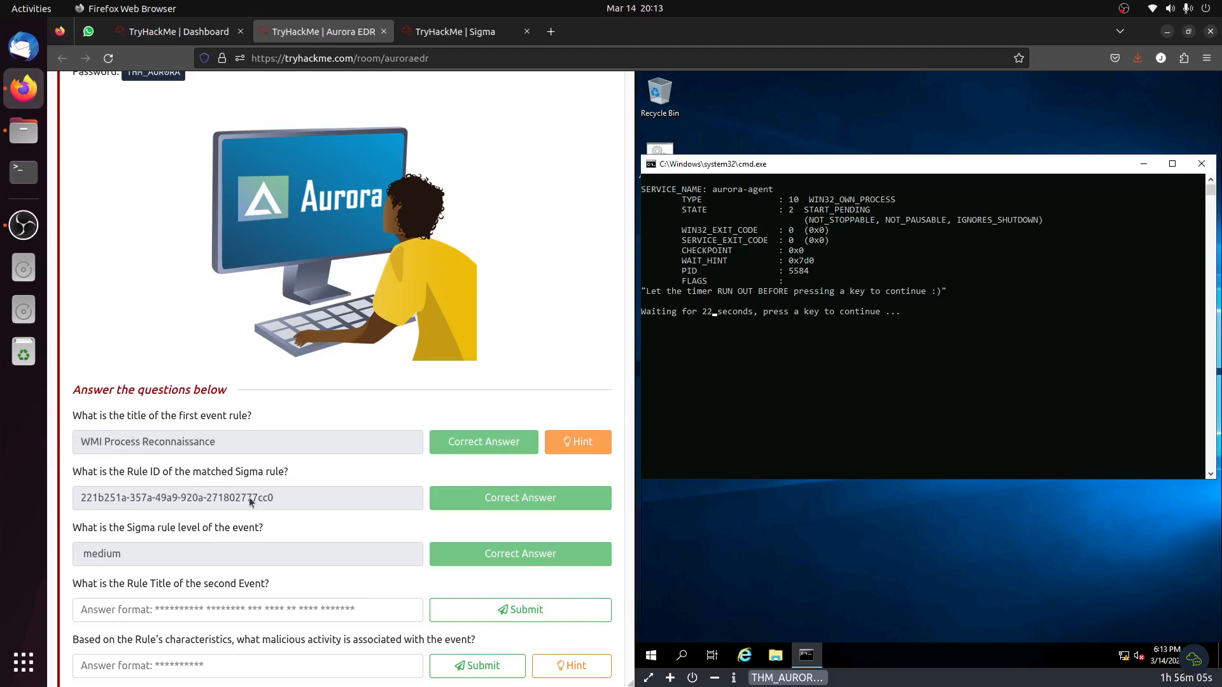
scroll(250, 501, down, 3)
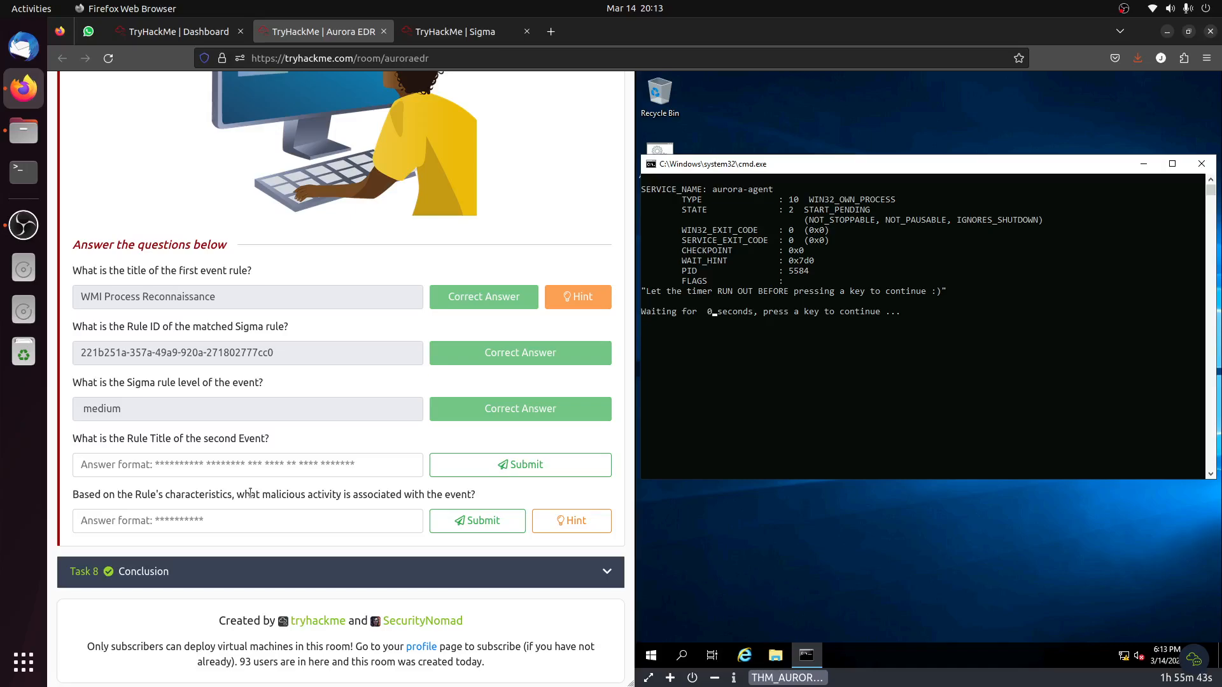
click(878, 374)
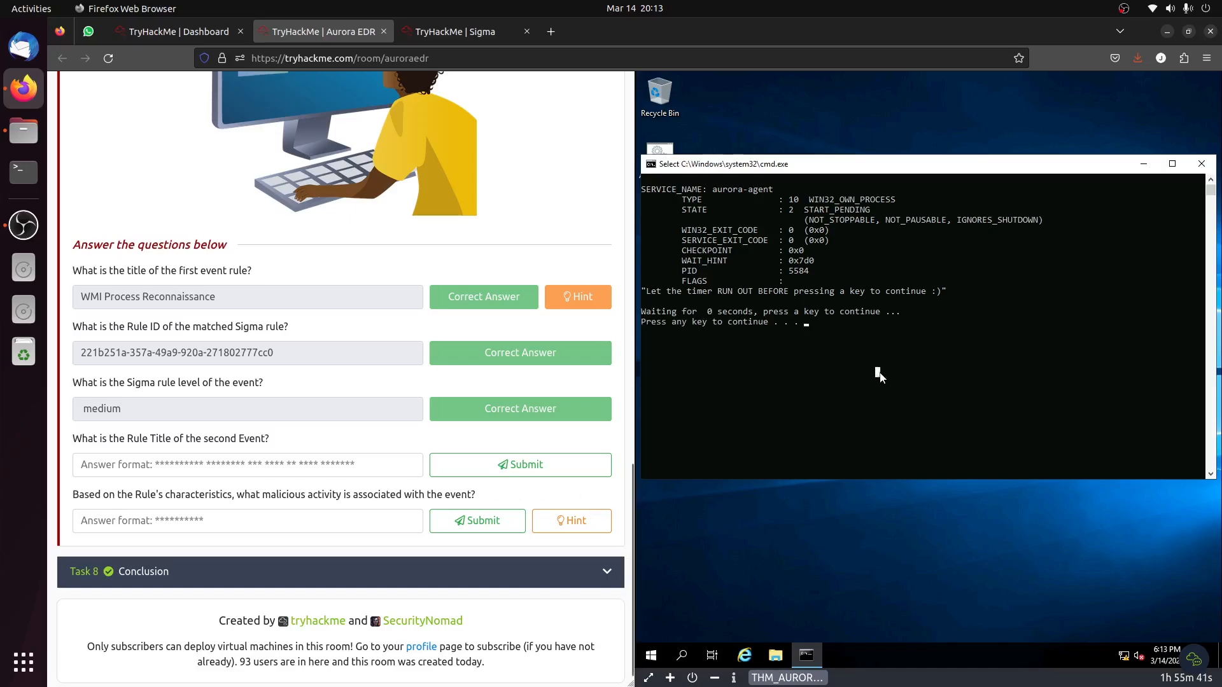
key(space)
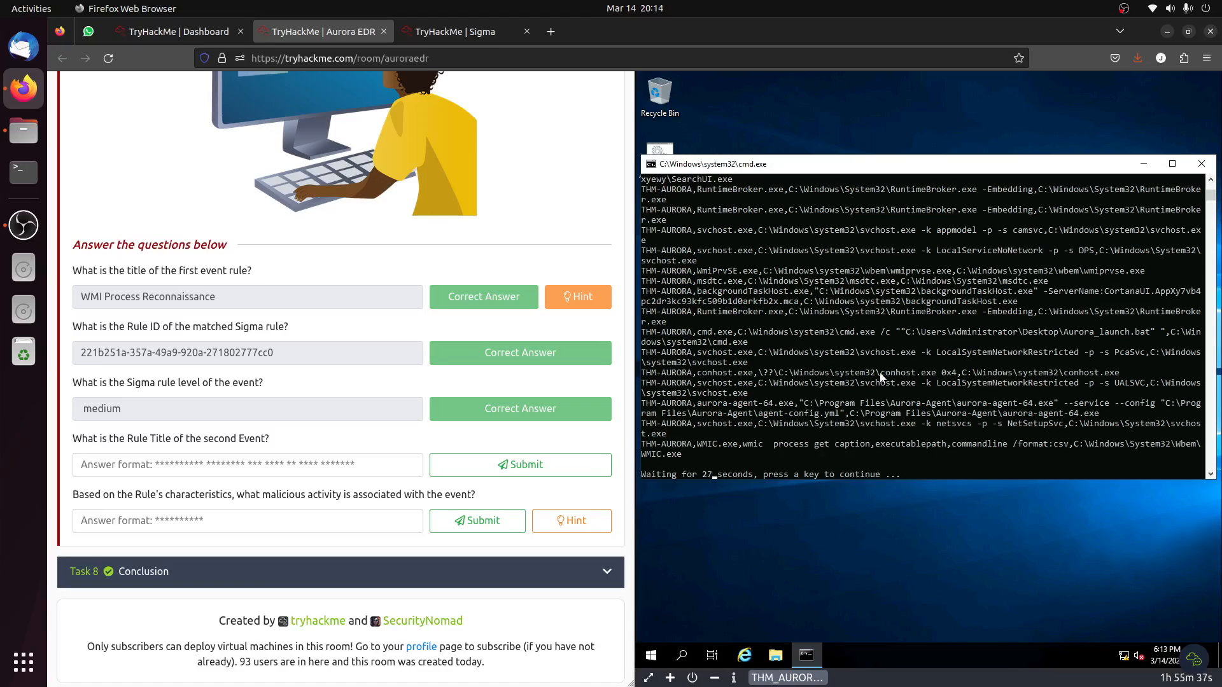
key(space)
key(space)
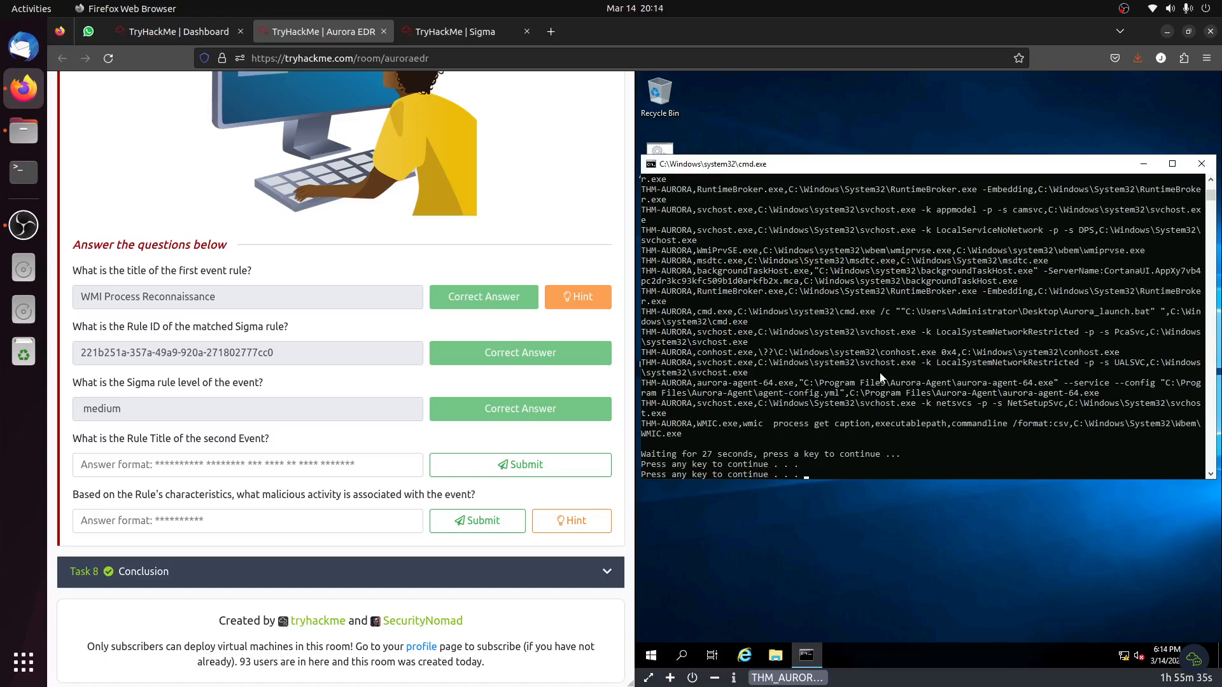
key(space)
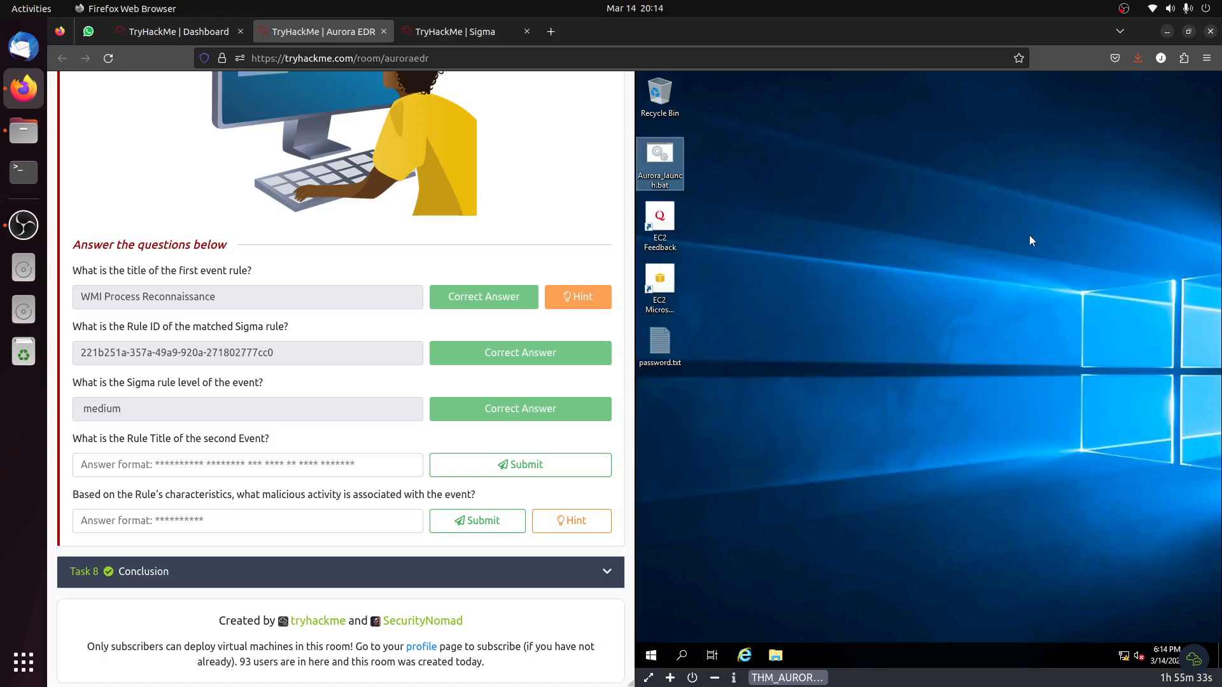
Search the virtual machine for "event" and launch Event Viewer.
click(648, 661)
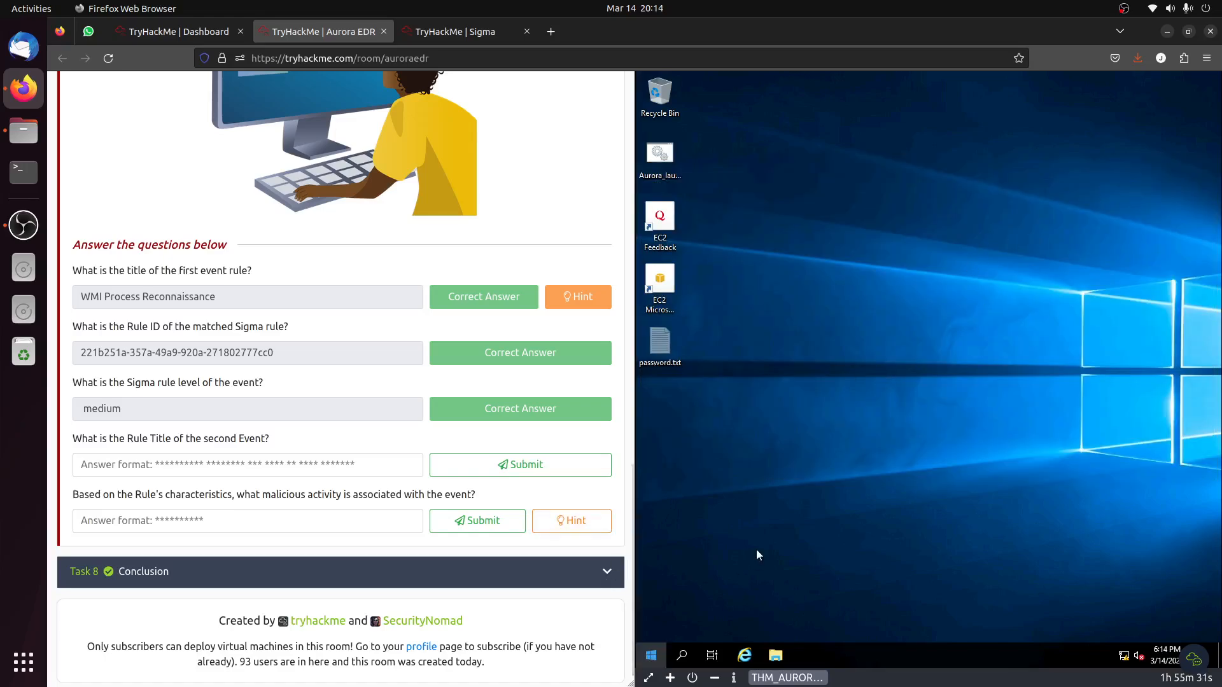
click(758, 551)
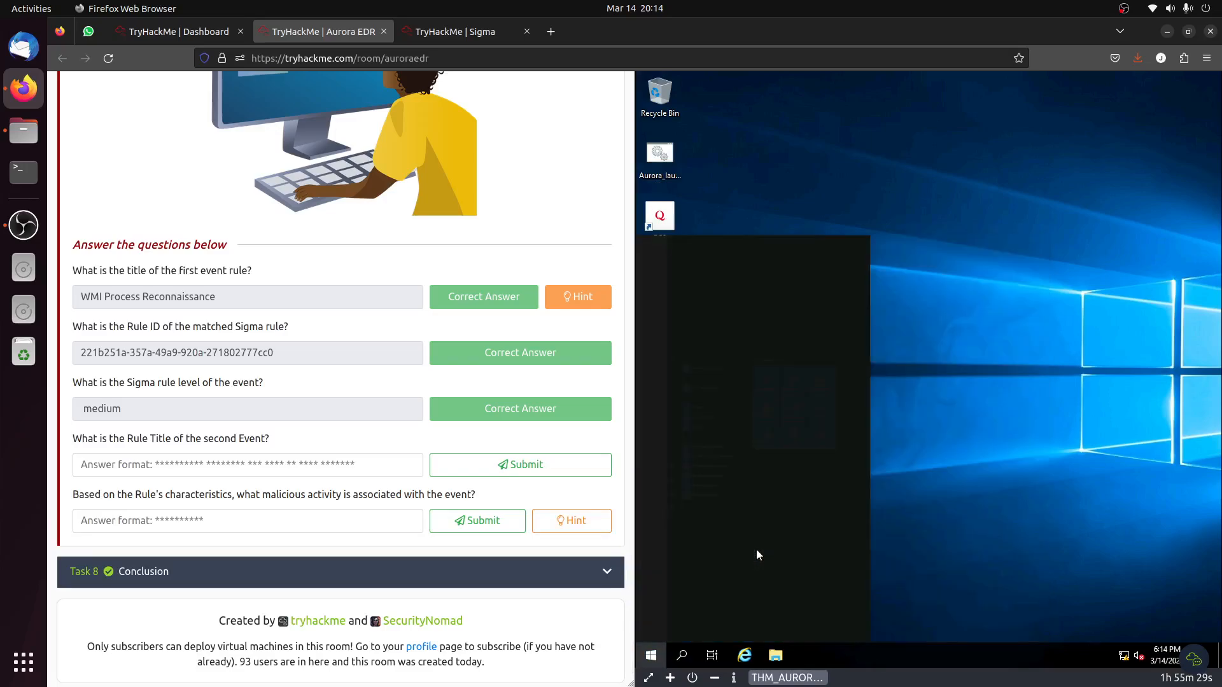
text(event)
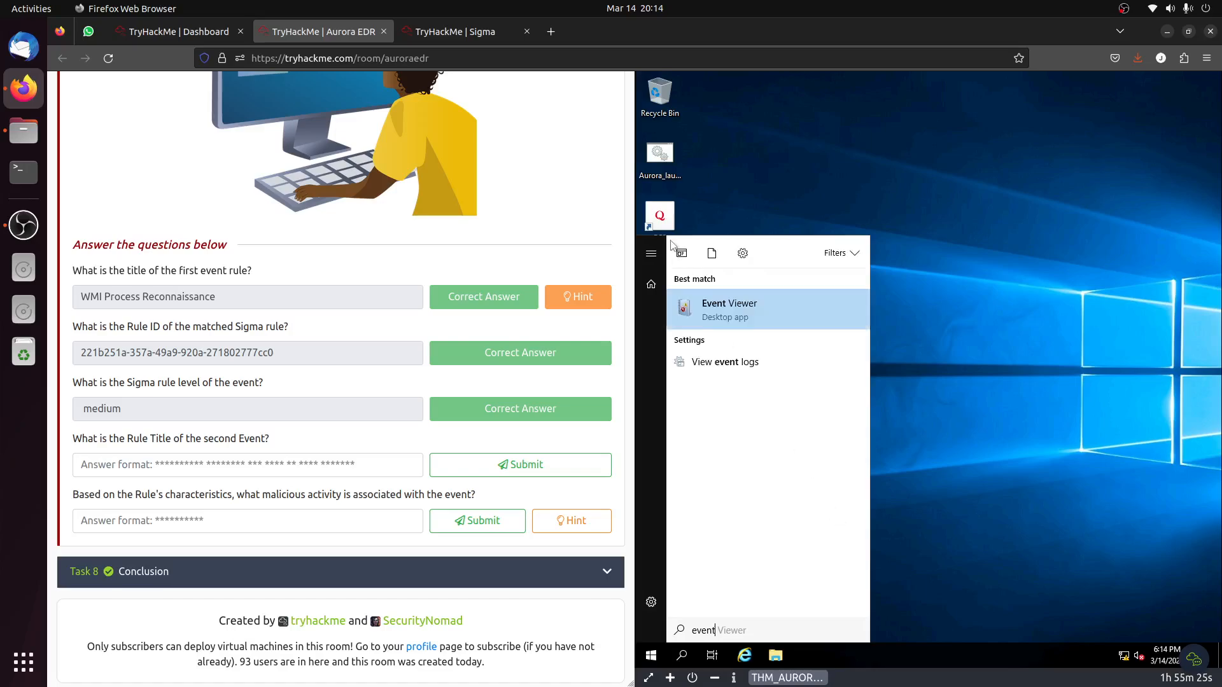
click(720, 310)
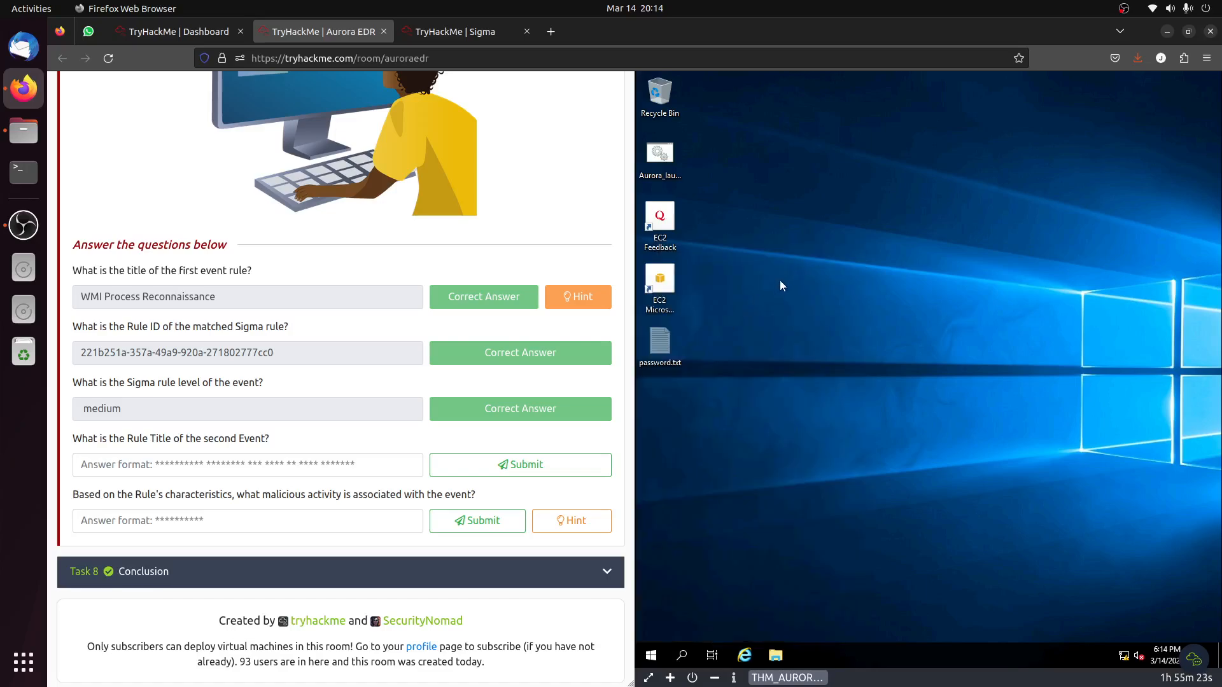
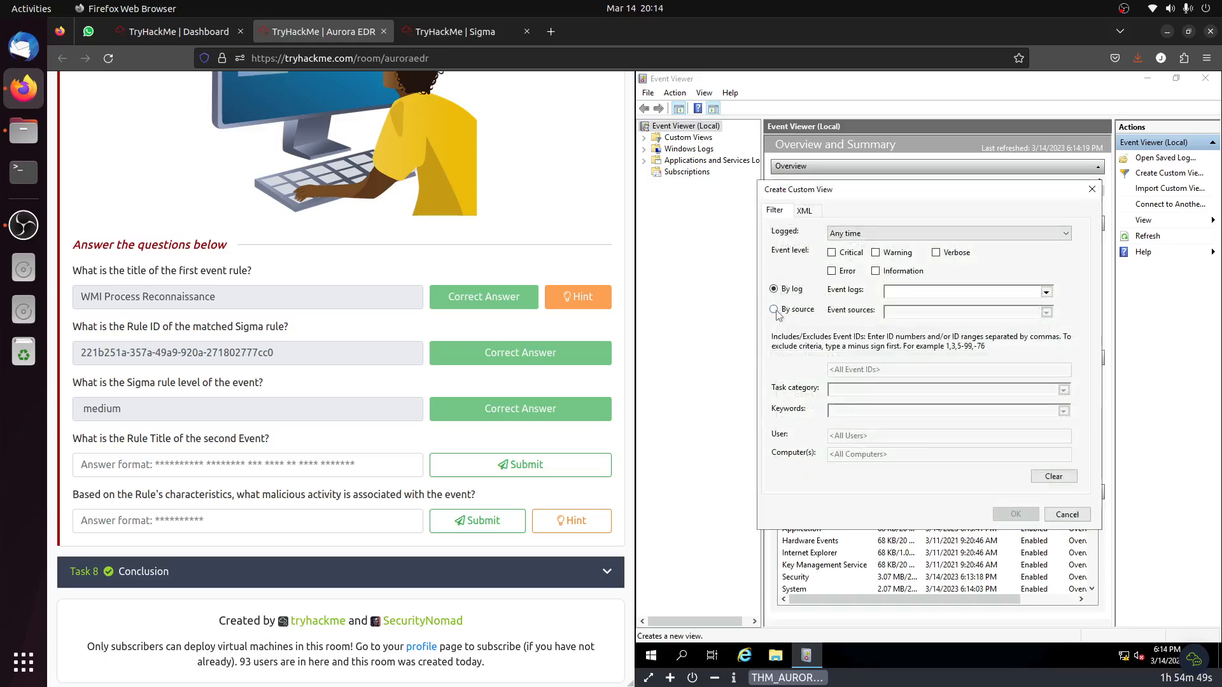
Create a custom view filtered by the event sources aurora-agent and AuroraAgent, saving it under the default name New View.
click(774, 309)
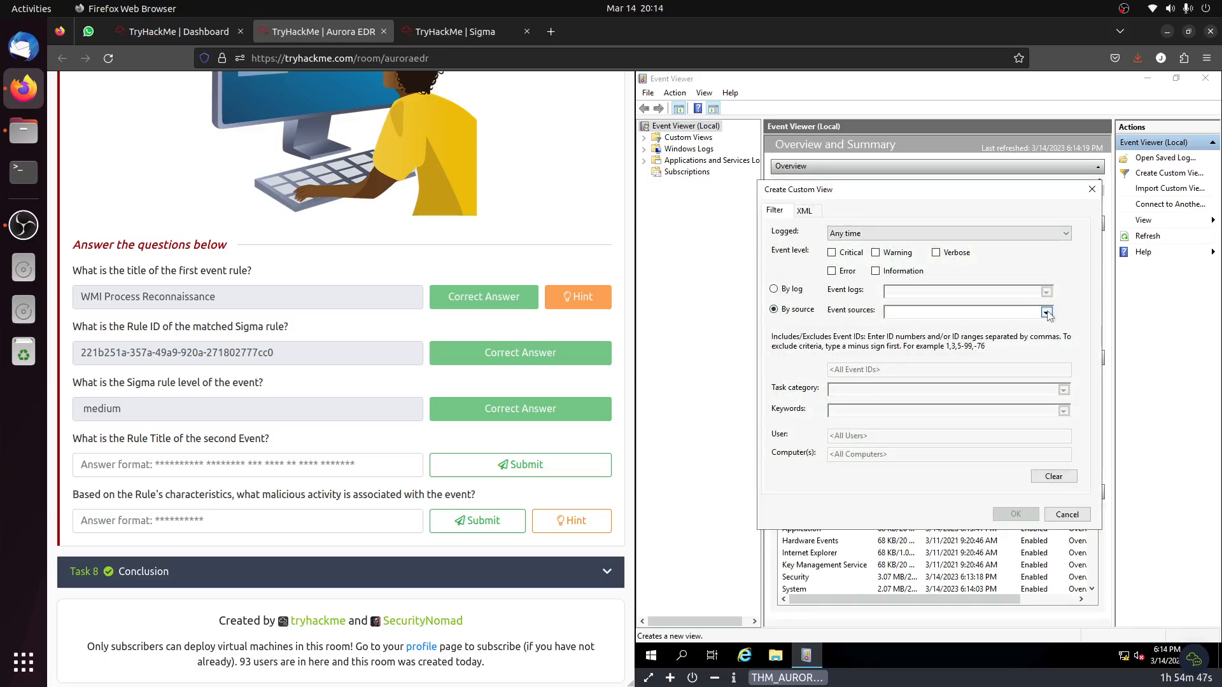
click(1046, 312)
scroll(952, 410, down, 6)
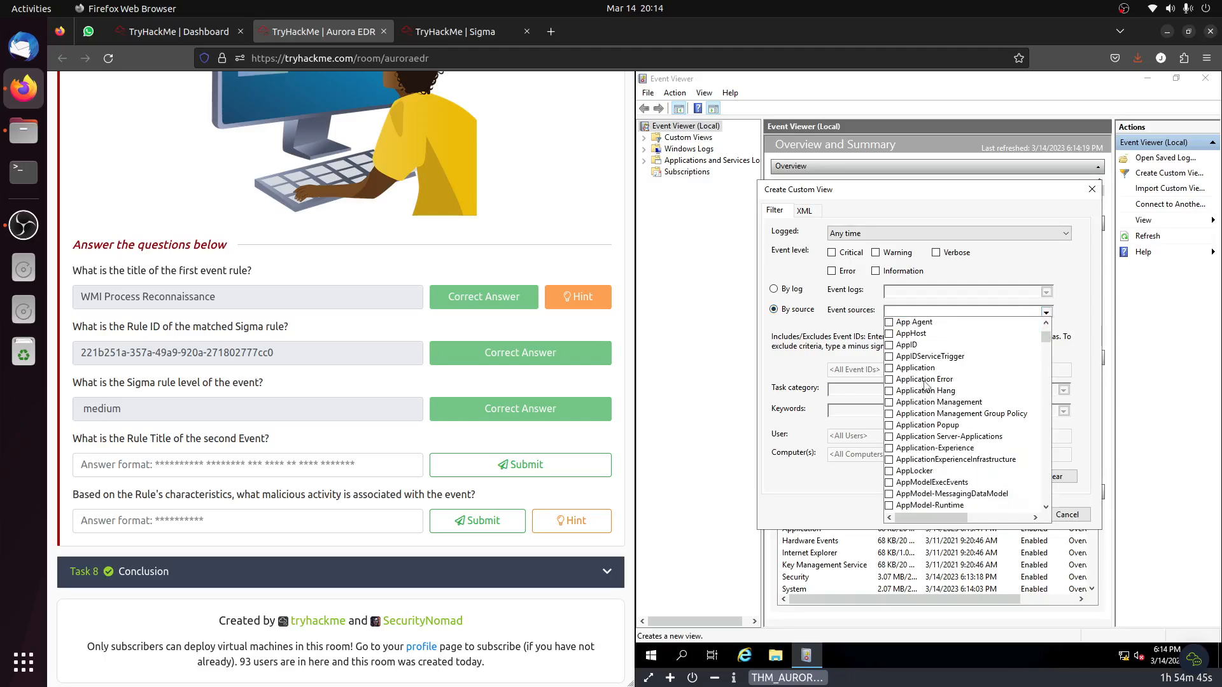
scroll(926, 385, up, 2)
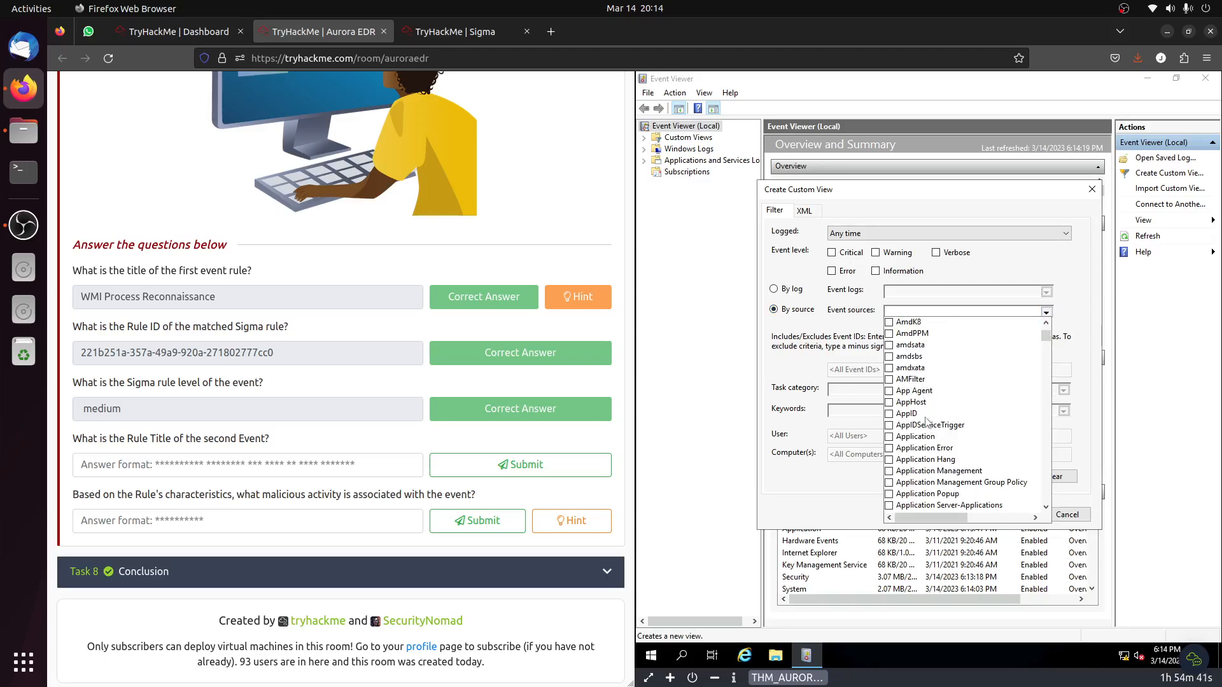
scroll(927, 420, down, 5)
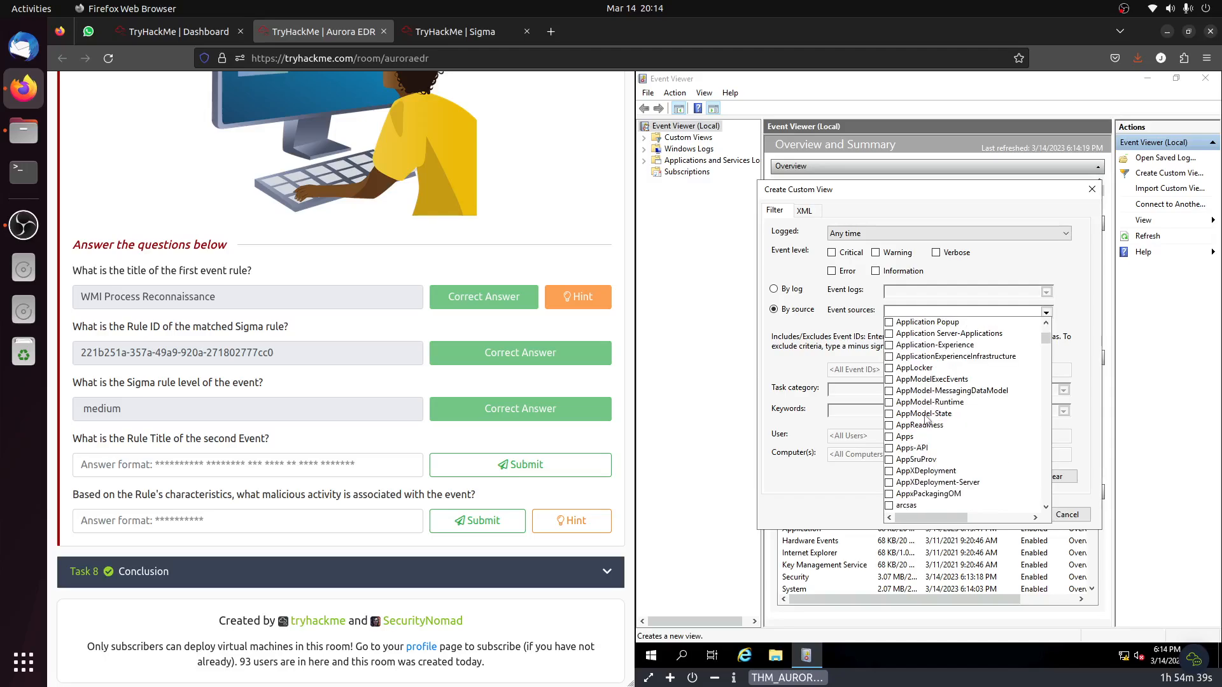
scroll(927, 418, down, 6)
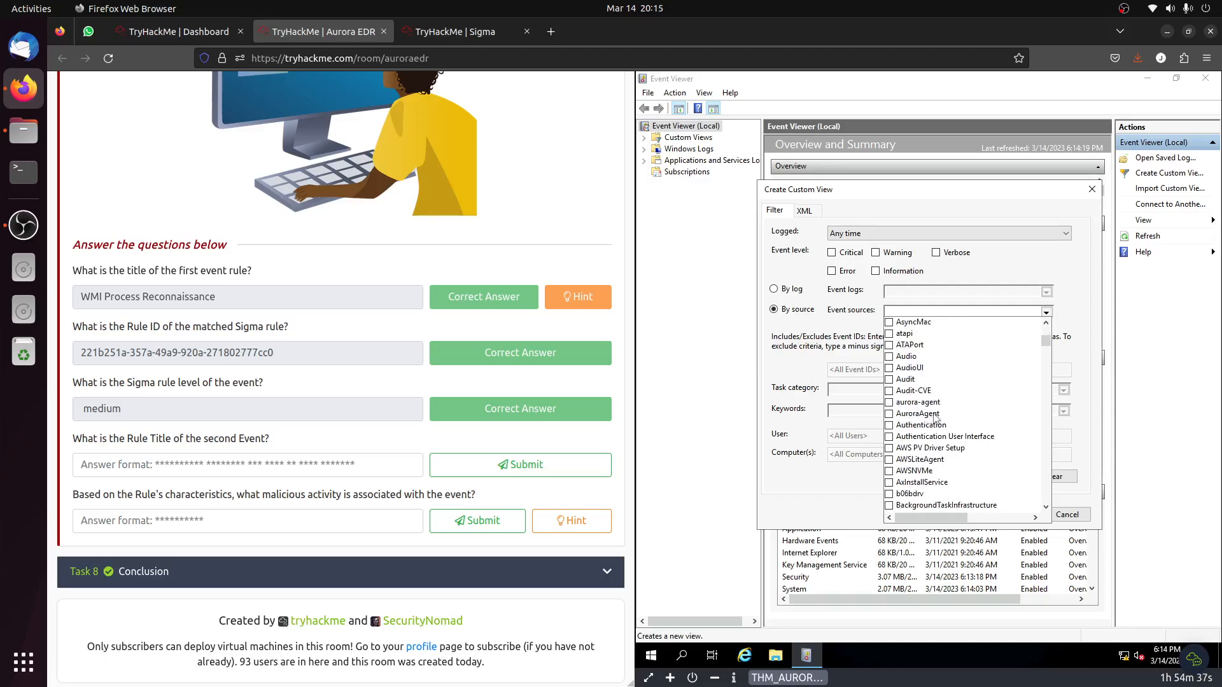
click(935, 415)
click(934, 405)
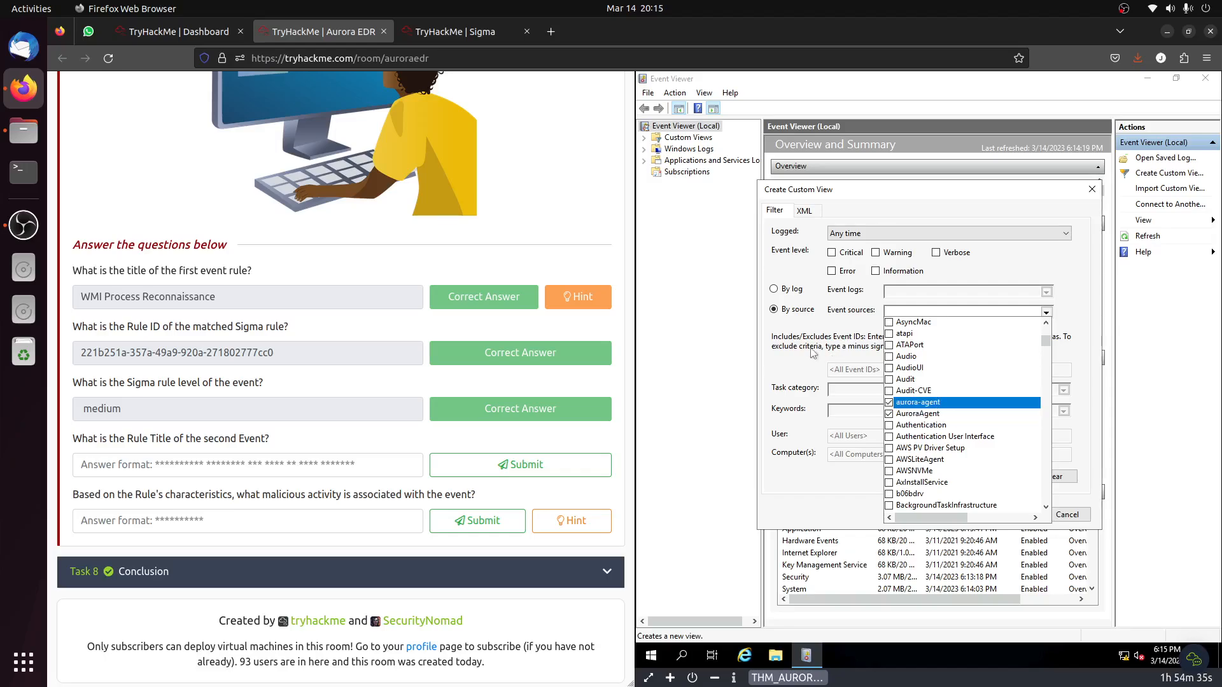
click(810, 349)
click(1027, 515)
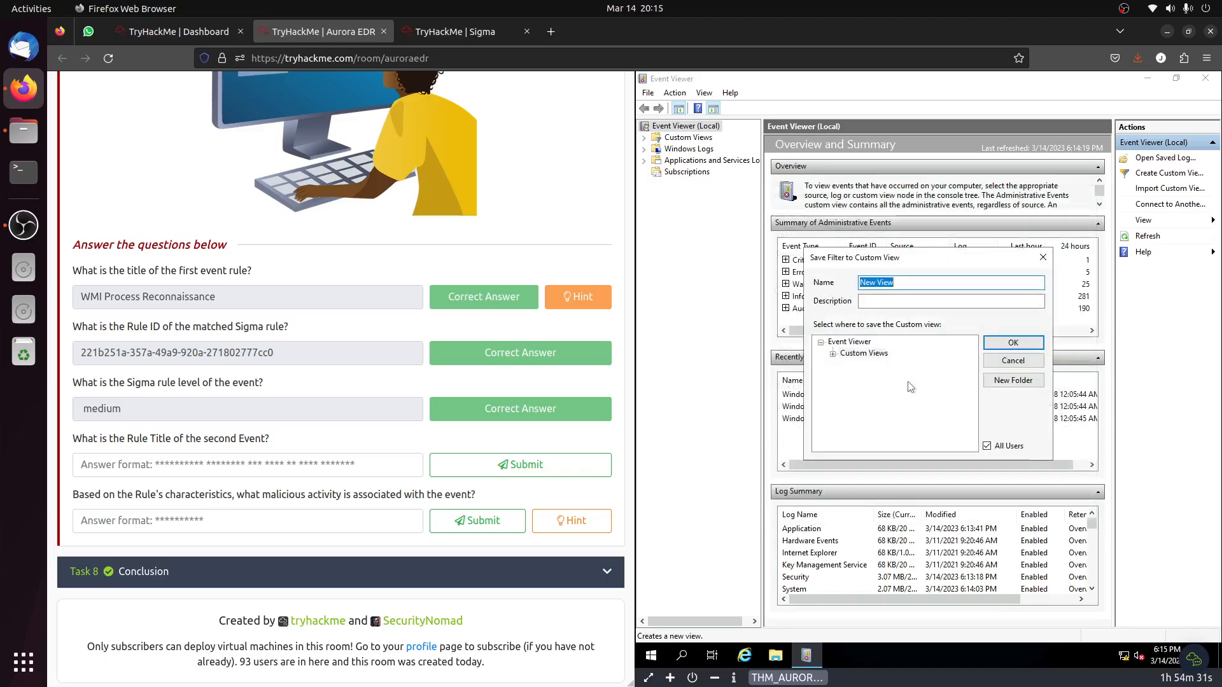
click(1010, 347)
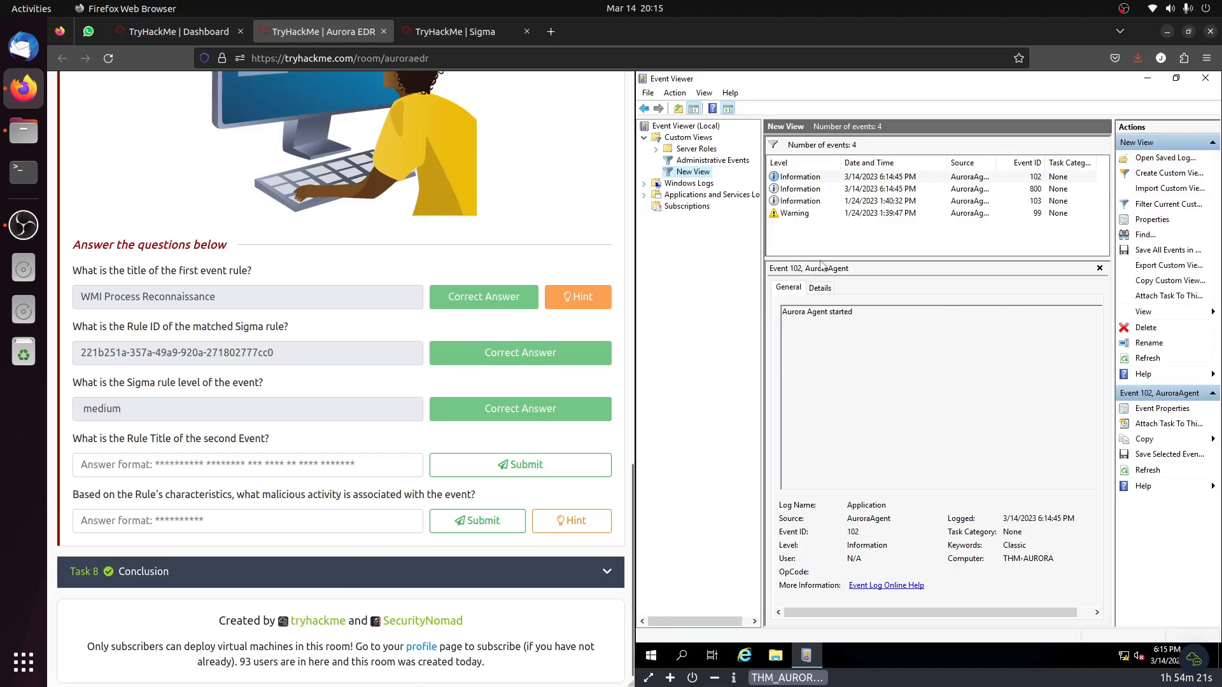
Examine the details of events 99, 103, 800 and 102 in the New View custom view.
click(851, 214)
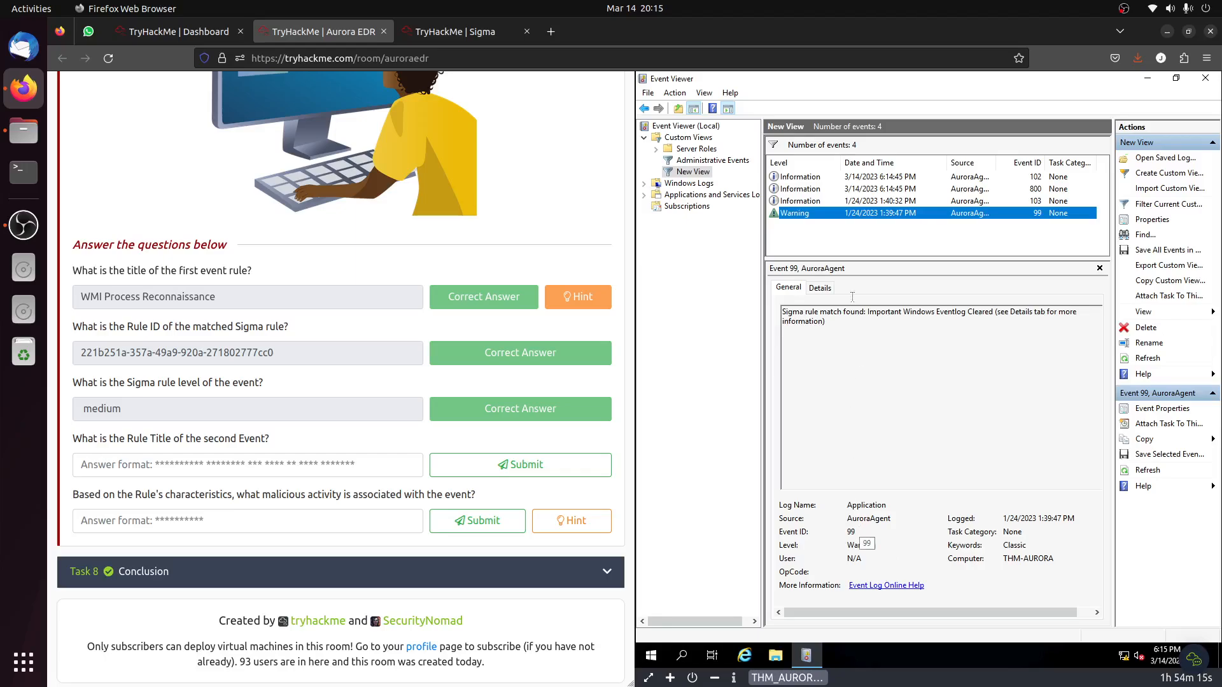
click(818, 289)
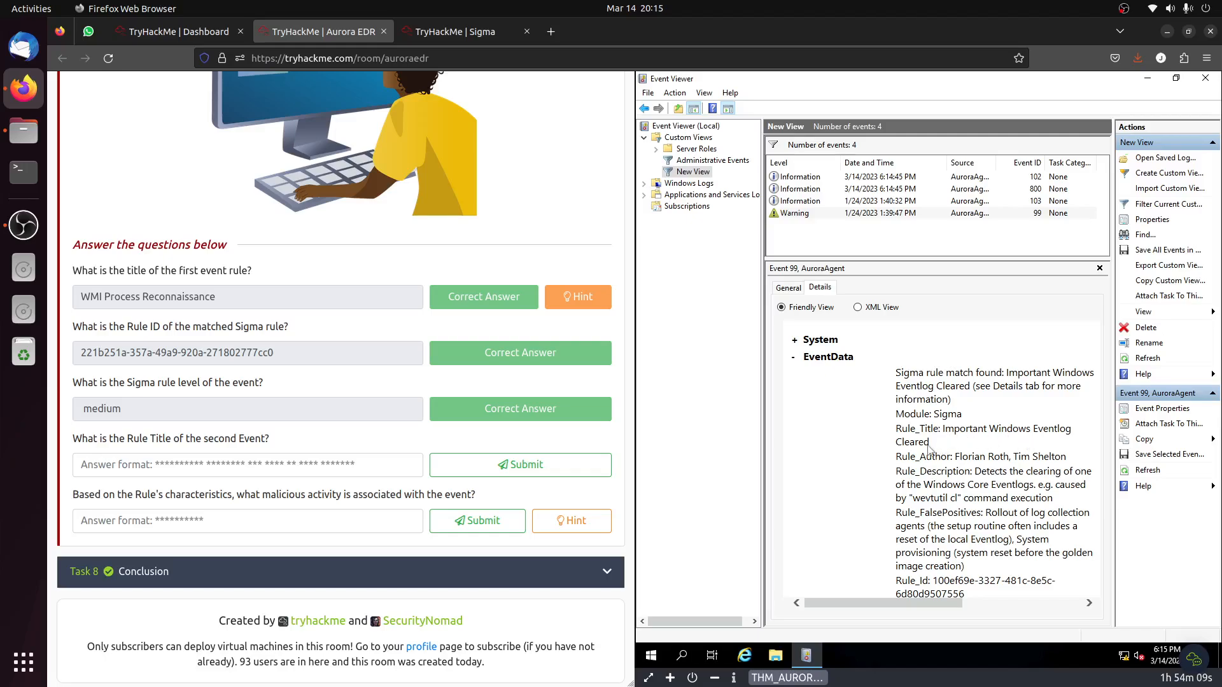
click(828, 203)
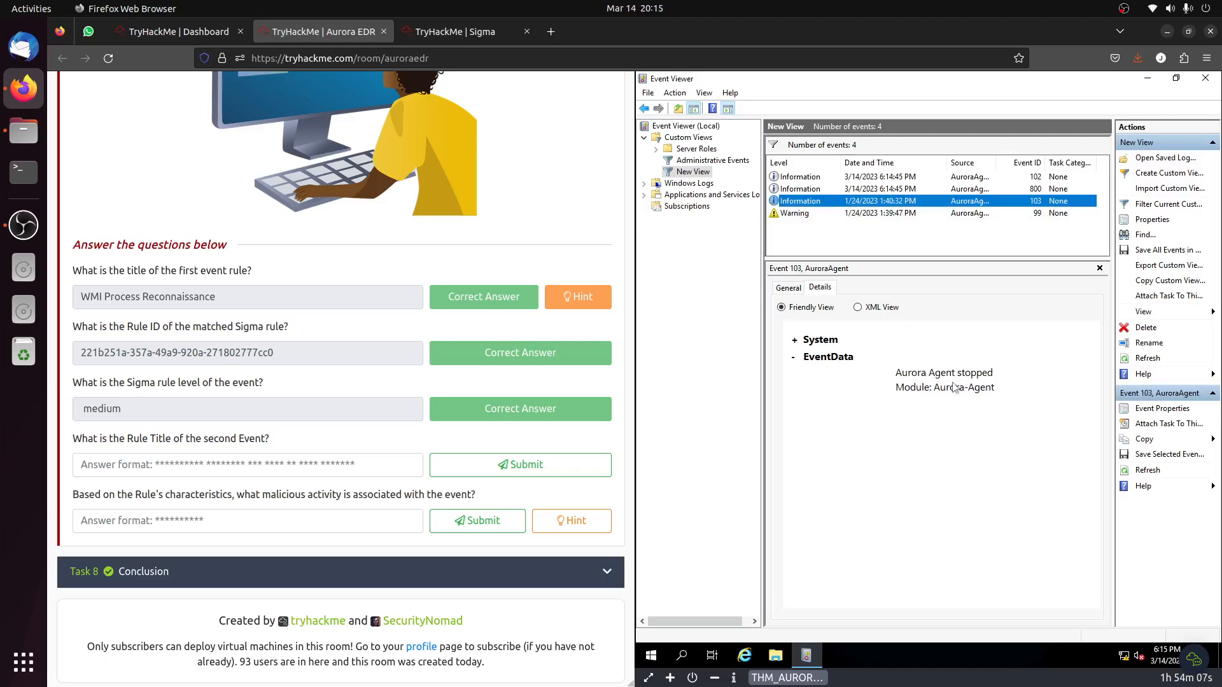
click(857, 189)
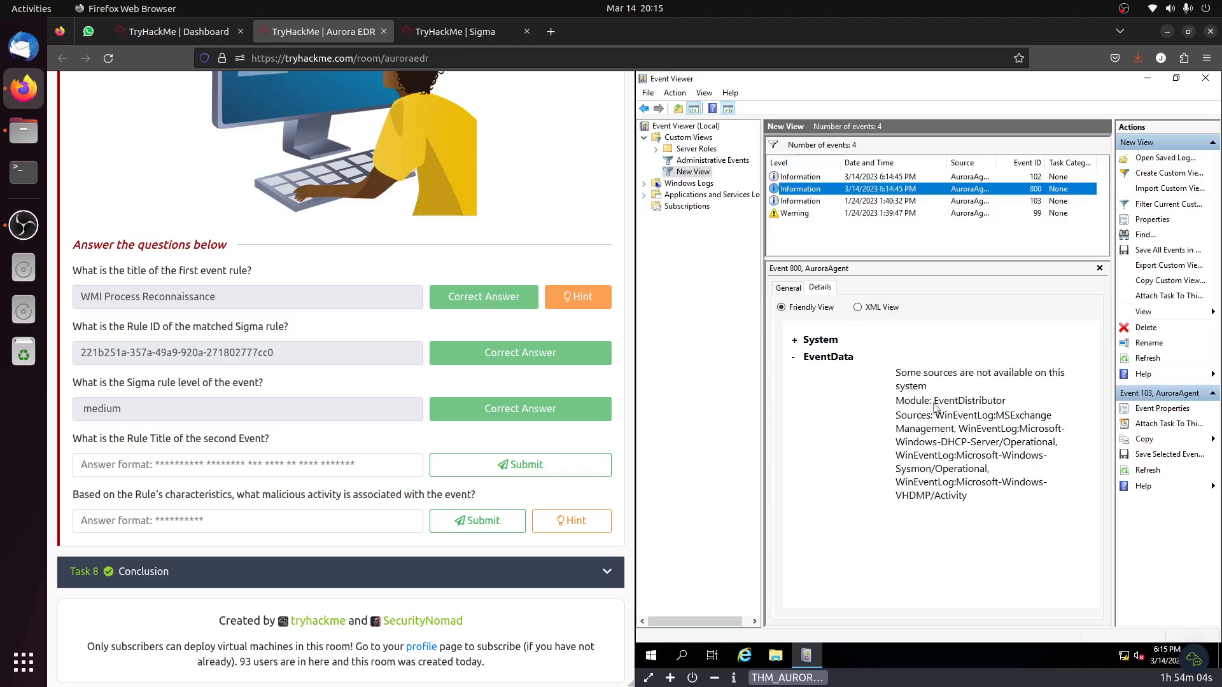
click(885, 177)
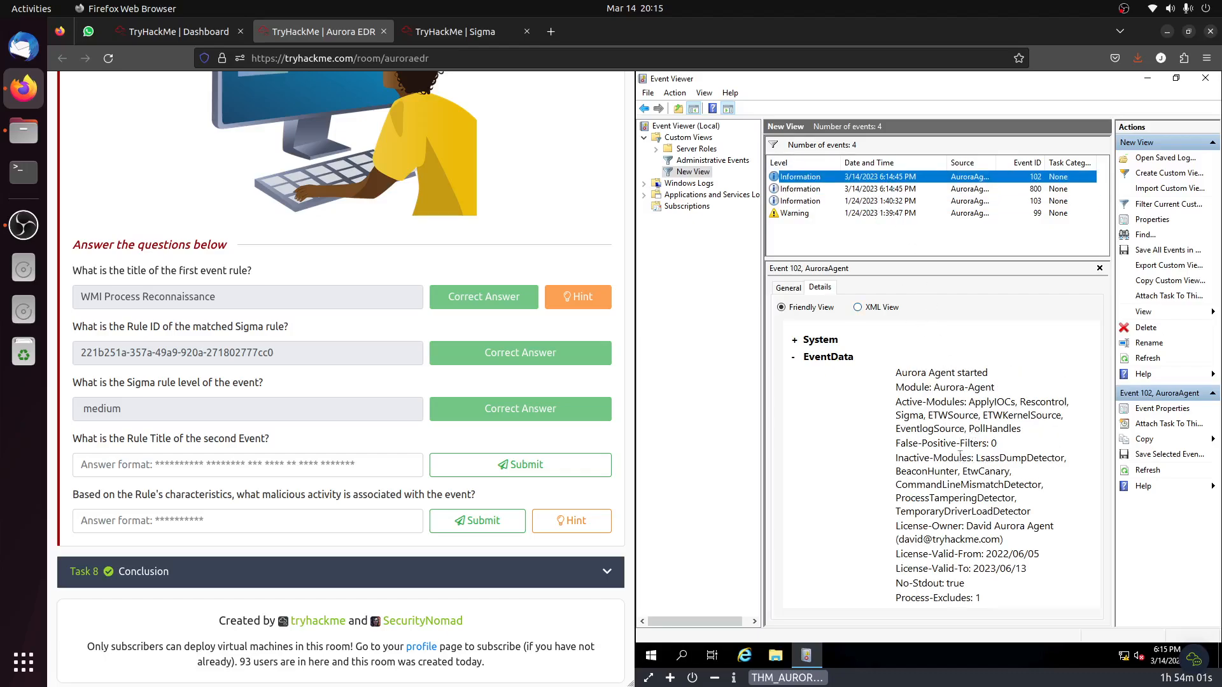
scroll(995, 440, down, 2)
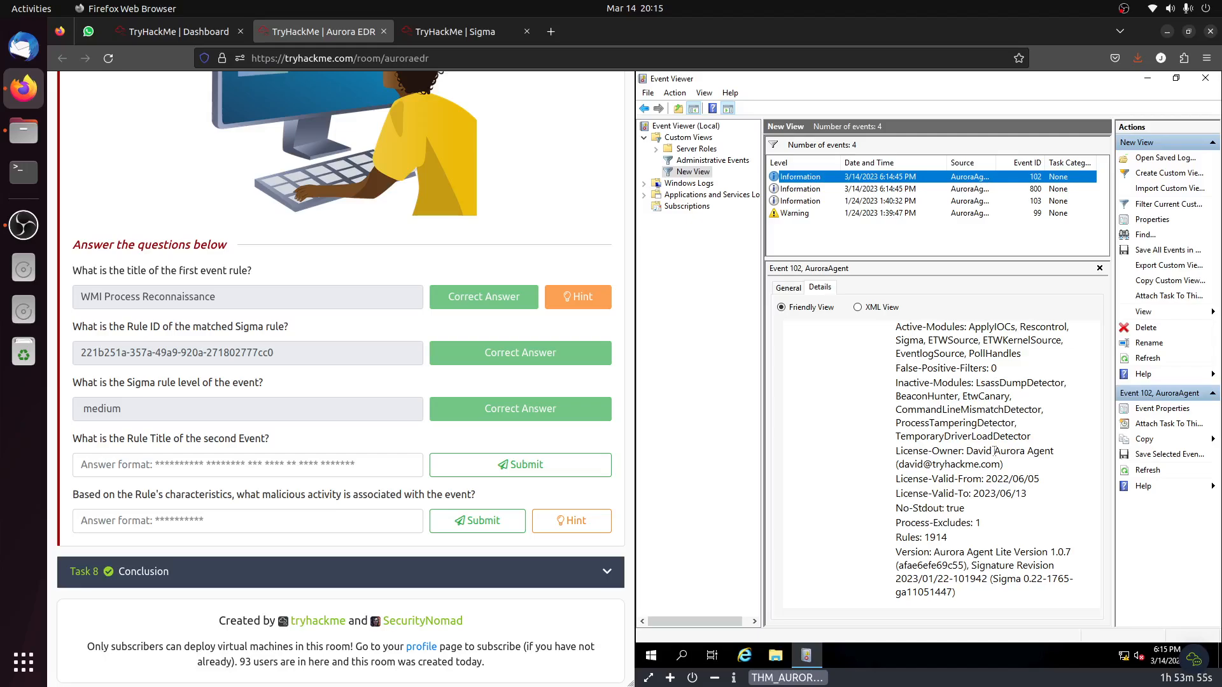
Close Event Viewer, rerun Aurora_launch.bat from the virtual machine's desktop and continue through its prompts until it closes.
click(648, 93)
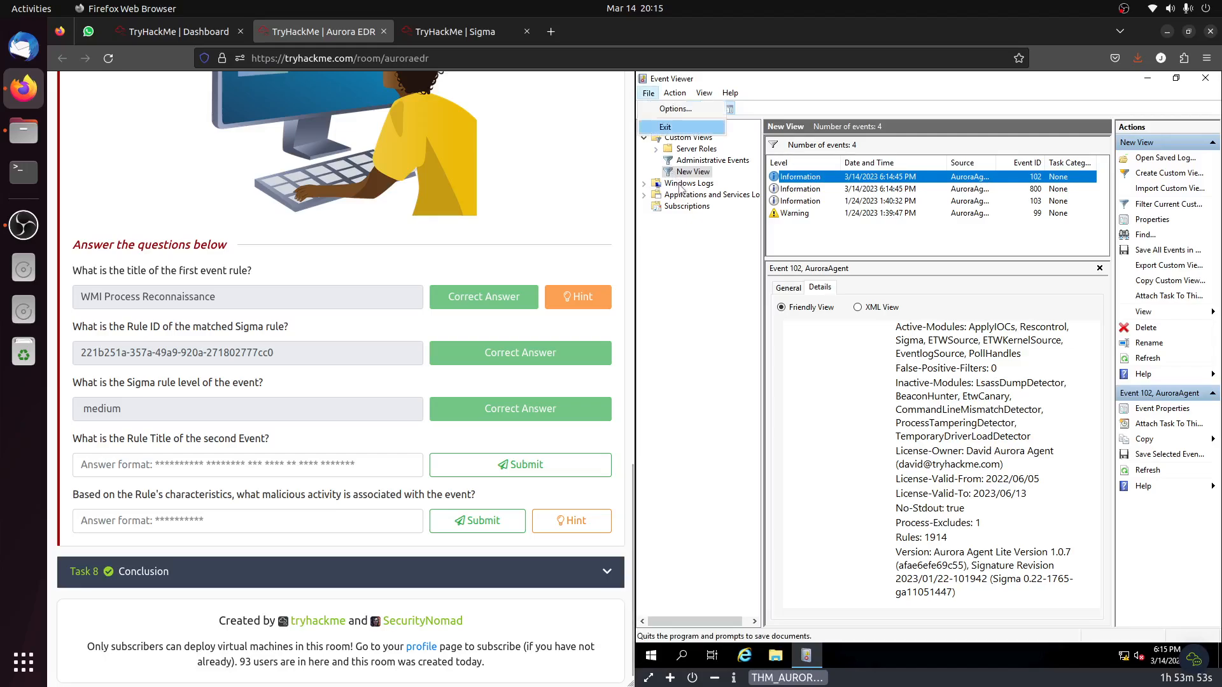
click(682, 130)
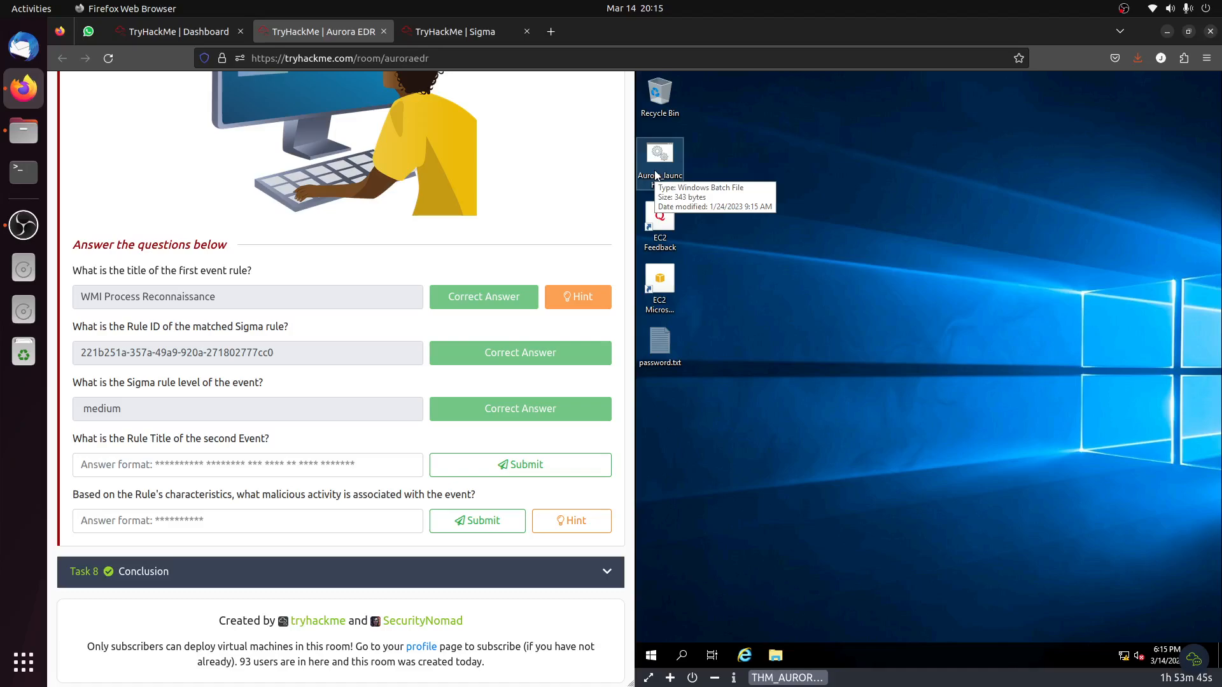
double_click(656, 175)
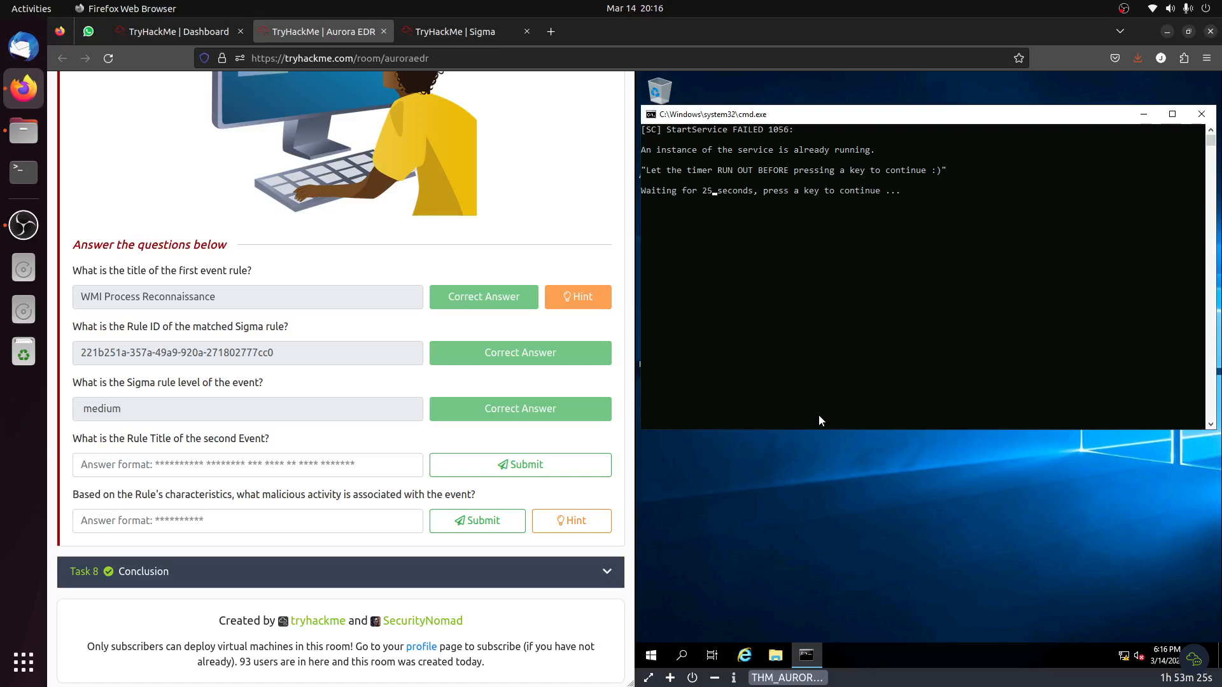
click(842, 272)
key(Return)
key(Return)
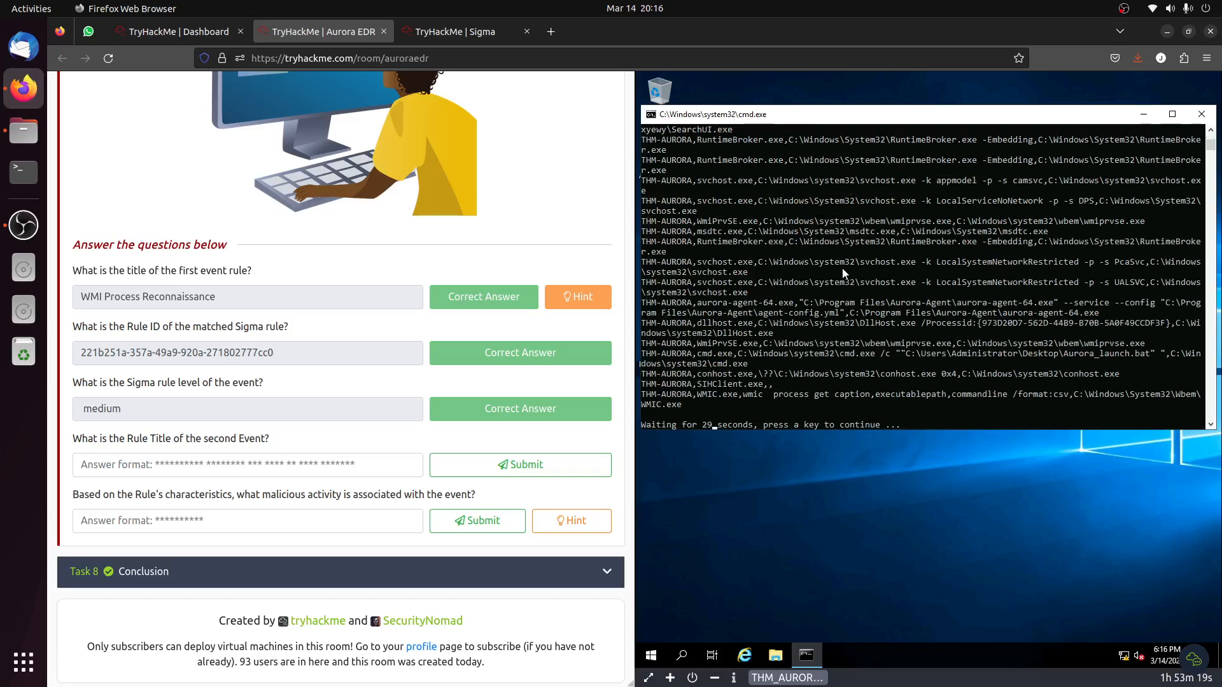
key(Return)
key(Return)
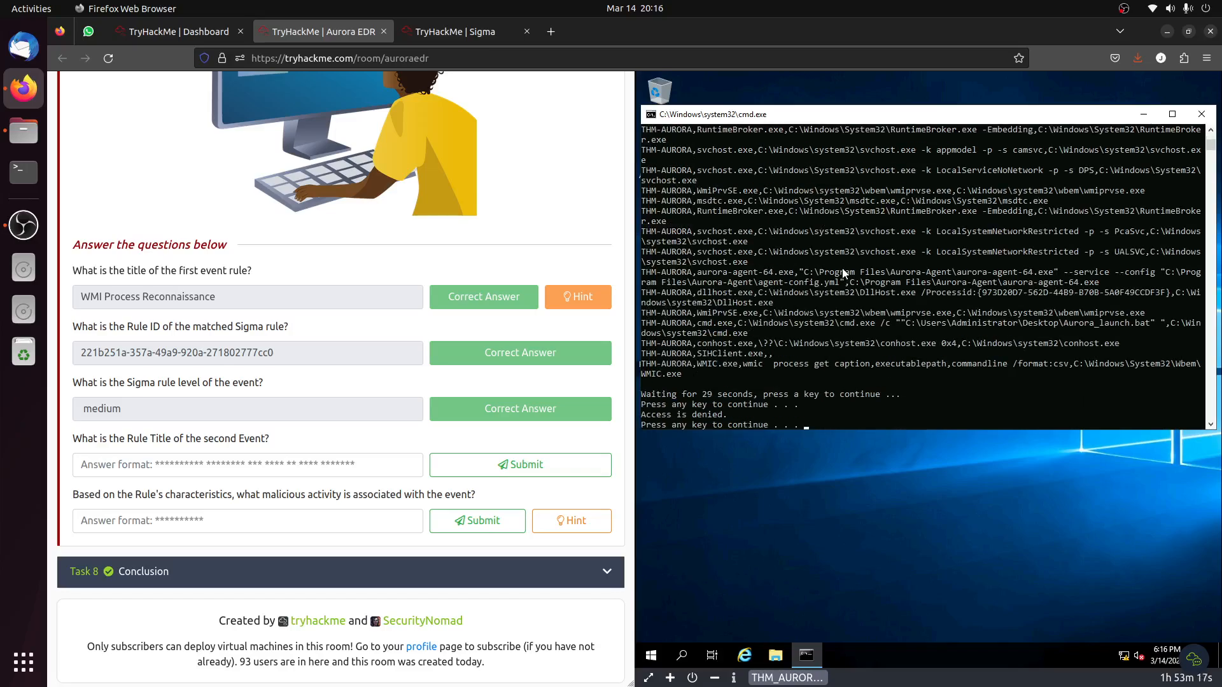
key(Return)
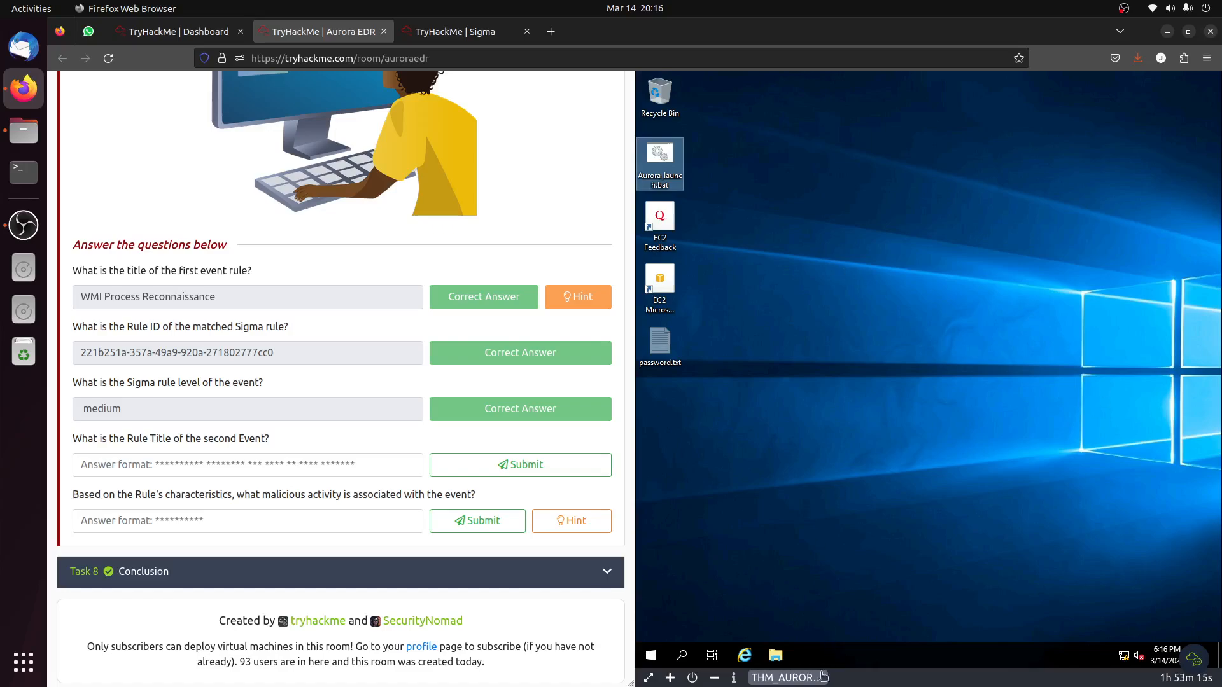
Find Event Viewer on the virtual machine by searching for "event" and reopen it.
click(657, 651)
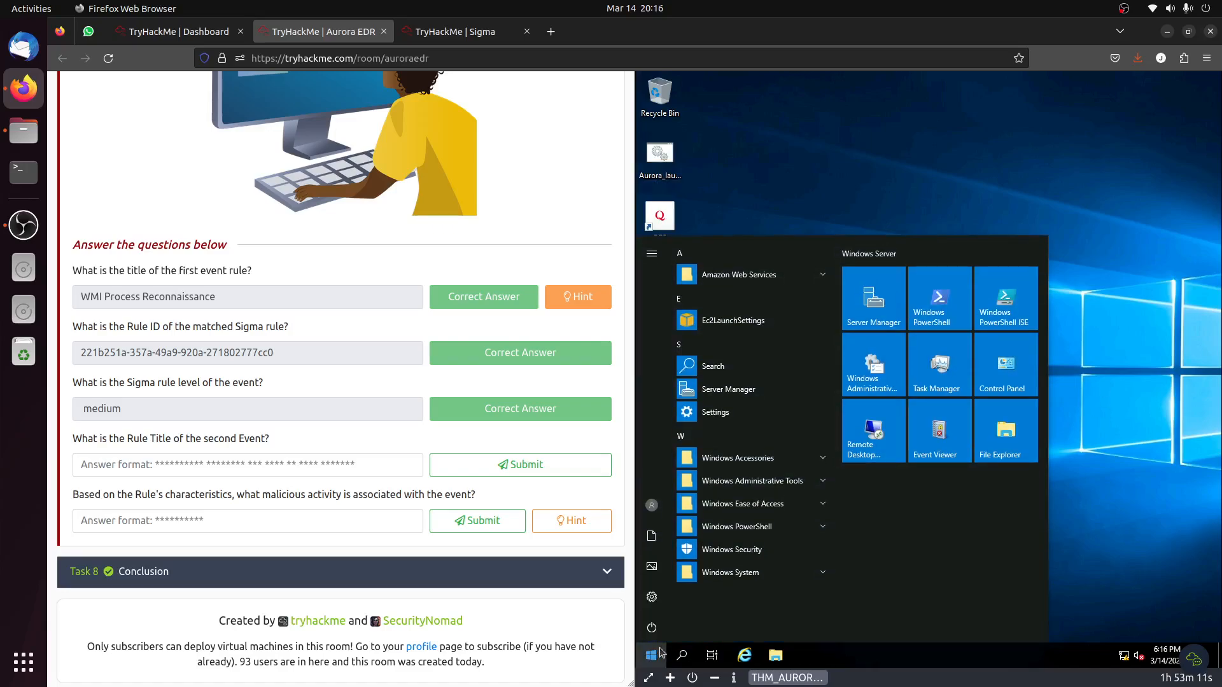
text(event)
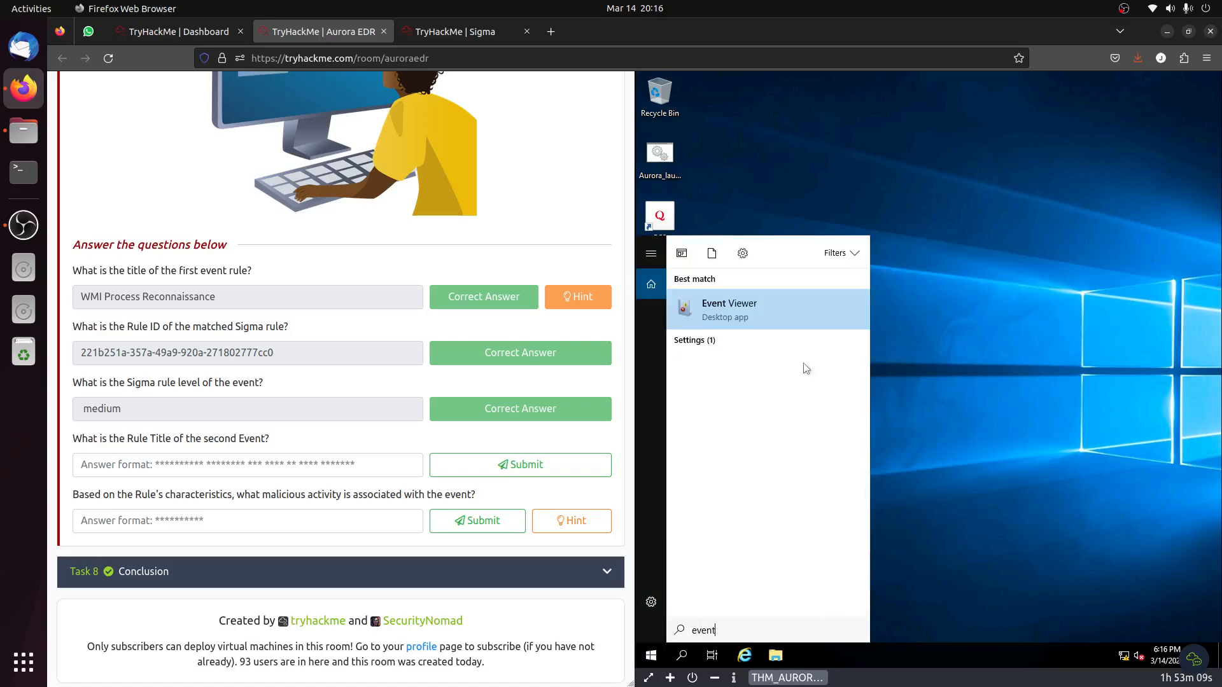
click(726, 299)
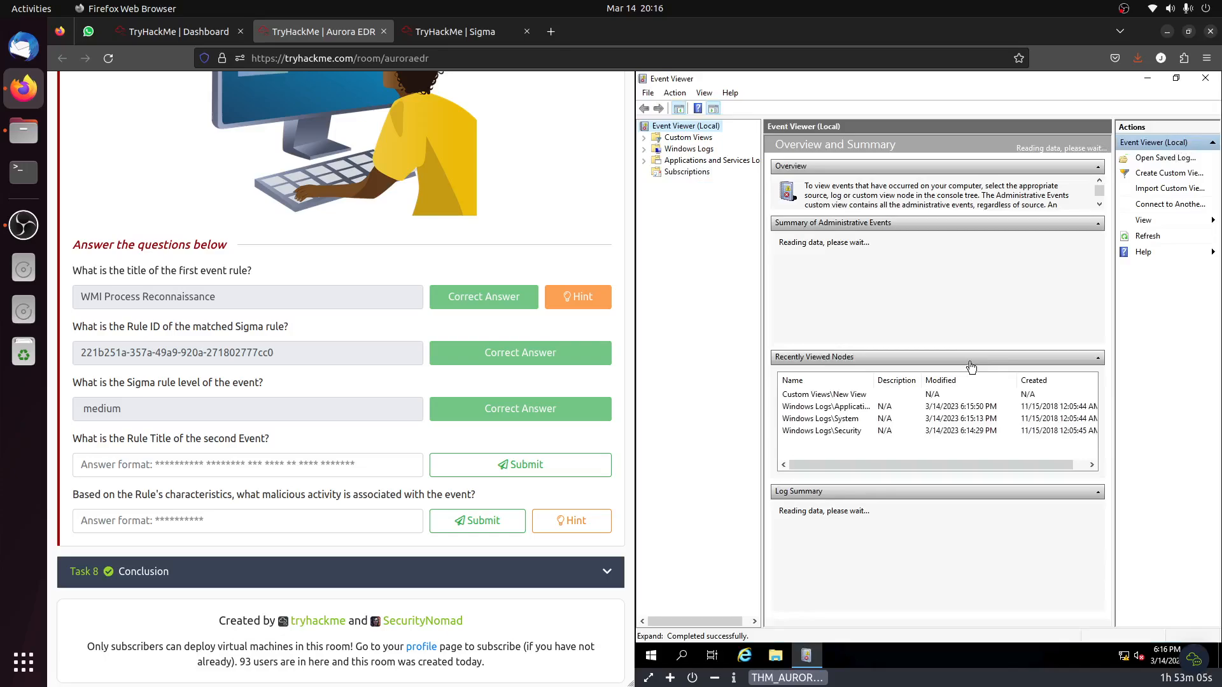
Start a new custom view that includes the Critical, Error, Warning, Verbose and Information event levels.
click(1177, 175)
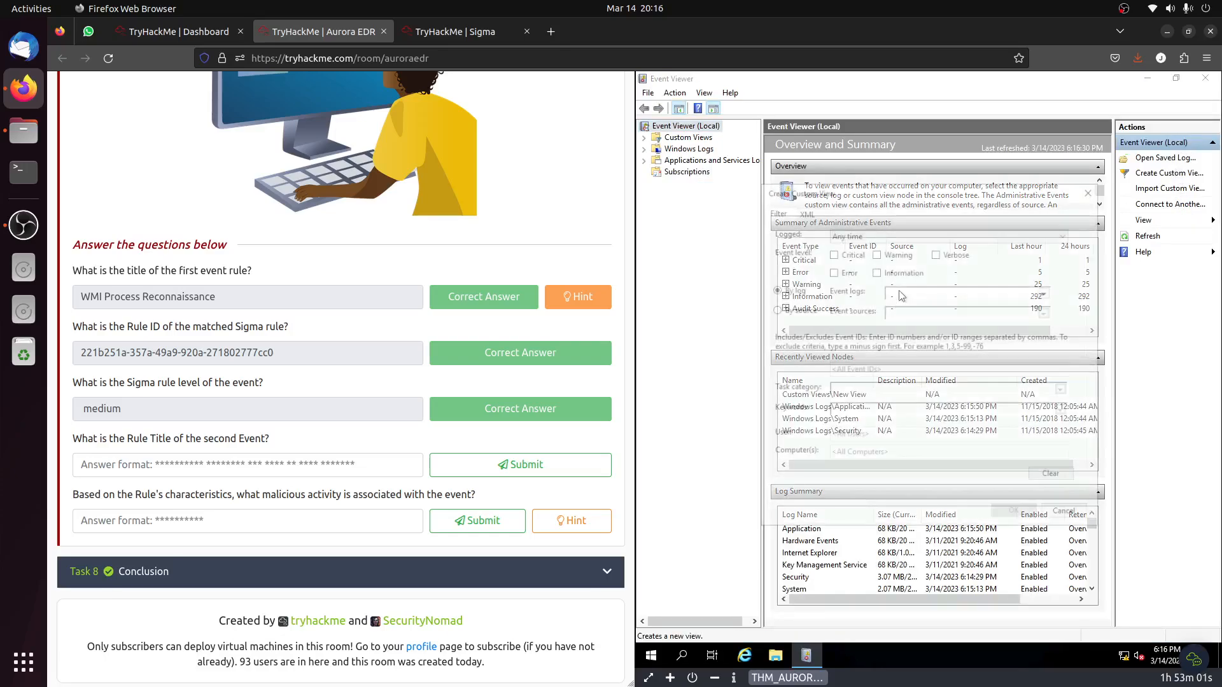
click(831, 254)
click(831, 271)
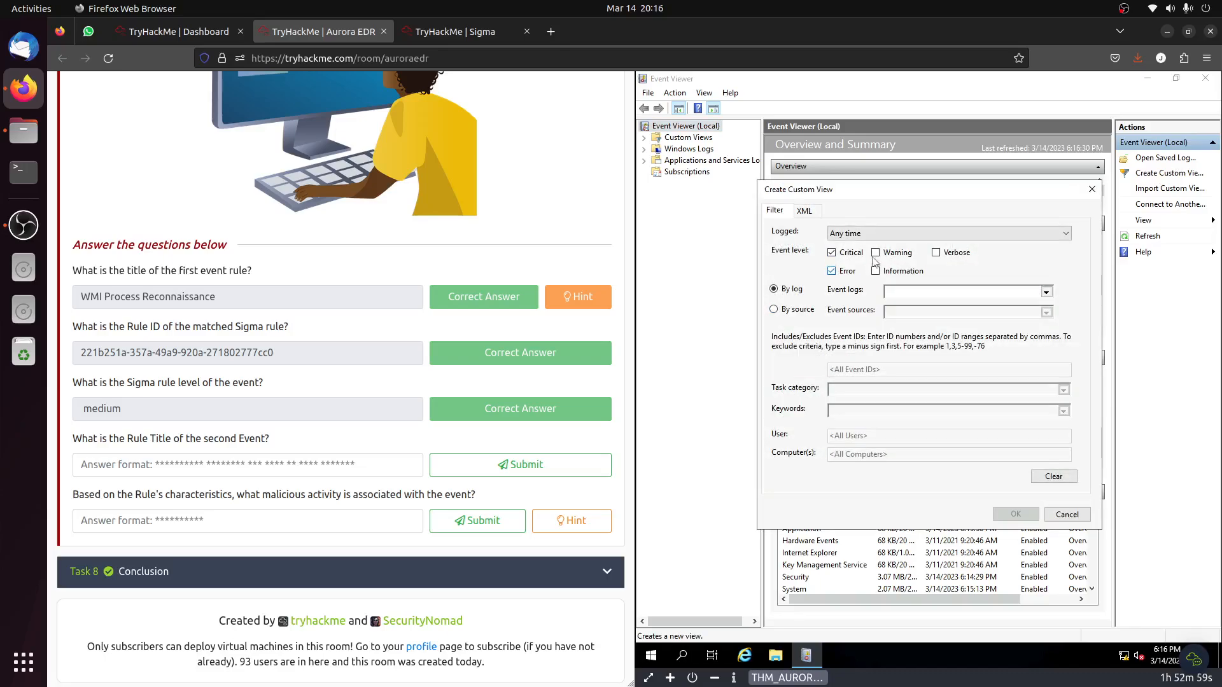
click(875, 253)
click(935, 254)
click(876, 271)
Filter the custom view by the sources aurora-agent and AuroraAgent, and save it as New View, overwriting the existing view.
click(774, 309)
click(935, 311)
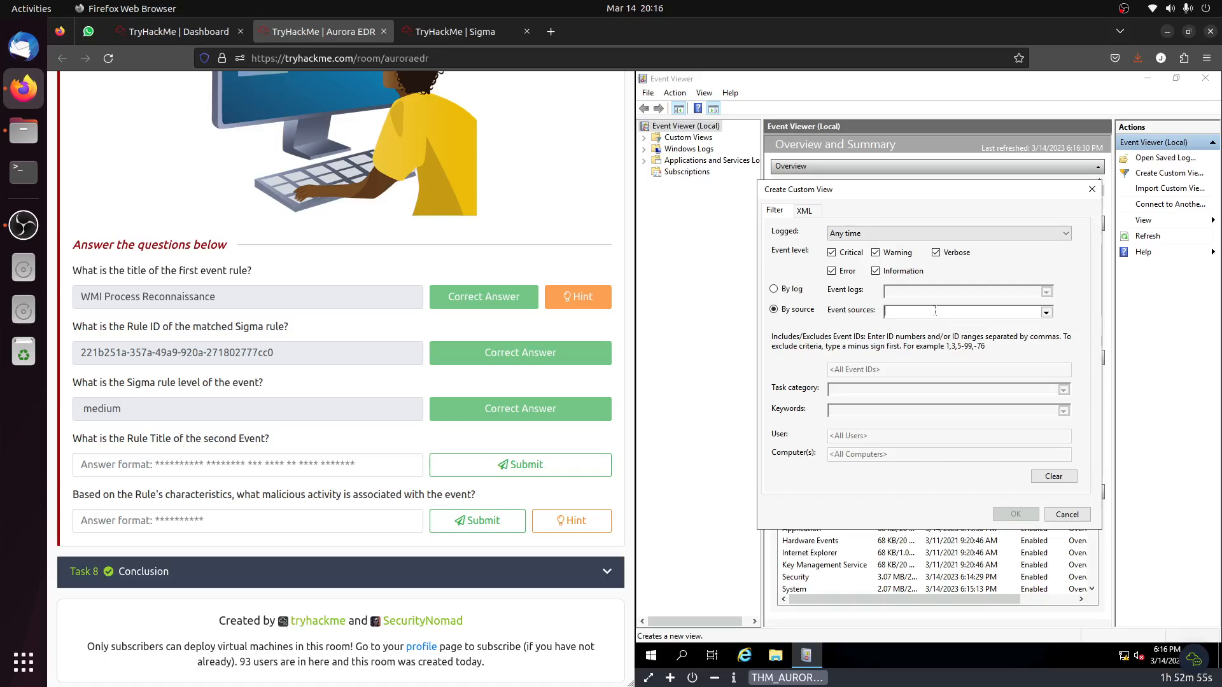
click(1046, 312)
scroll(960, 392, down, 5)
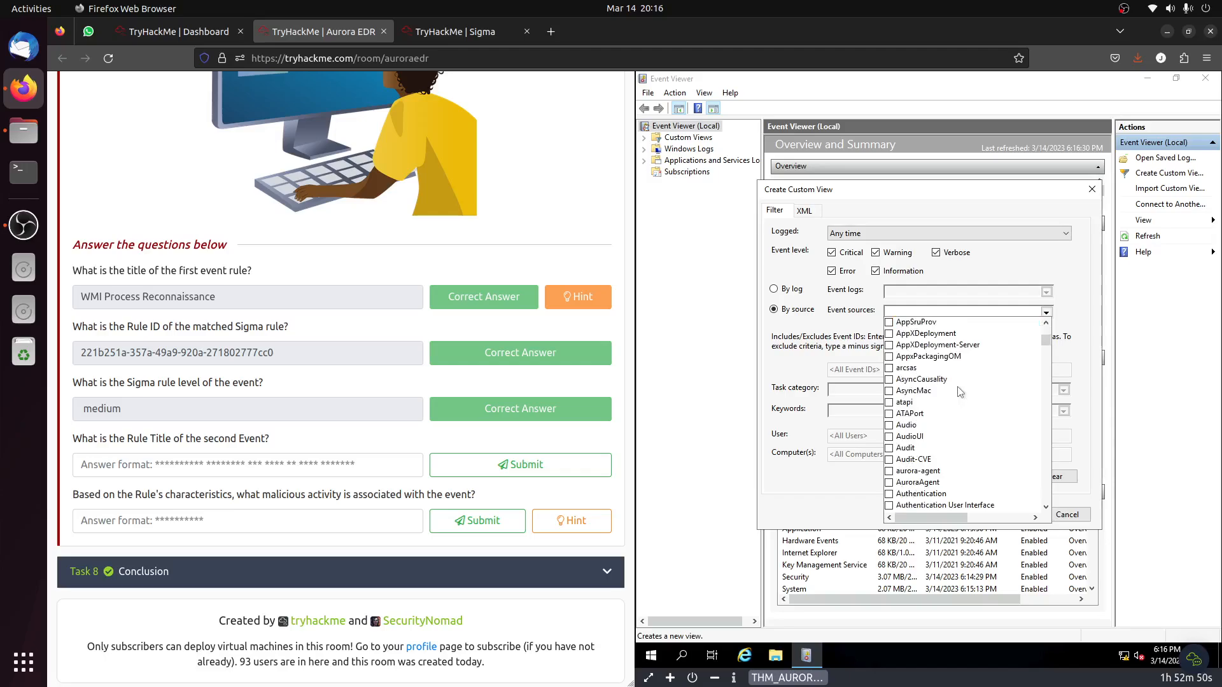
click(922, 472)
click(923, 483)
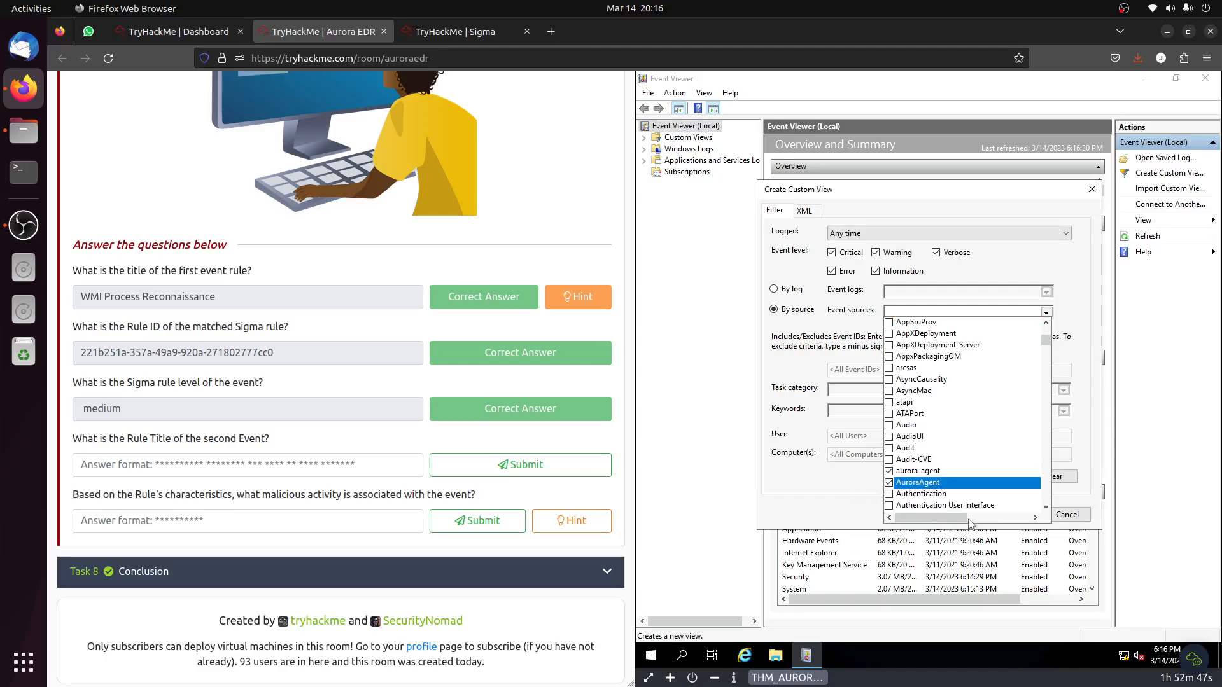
click(992, 526)
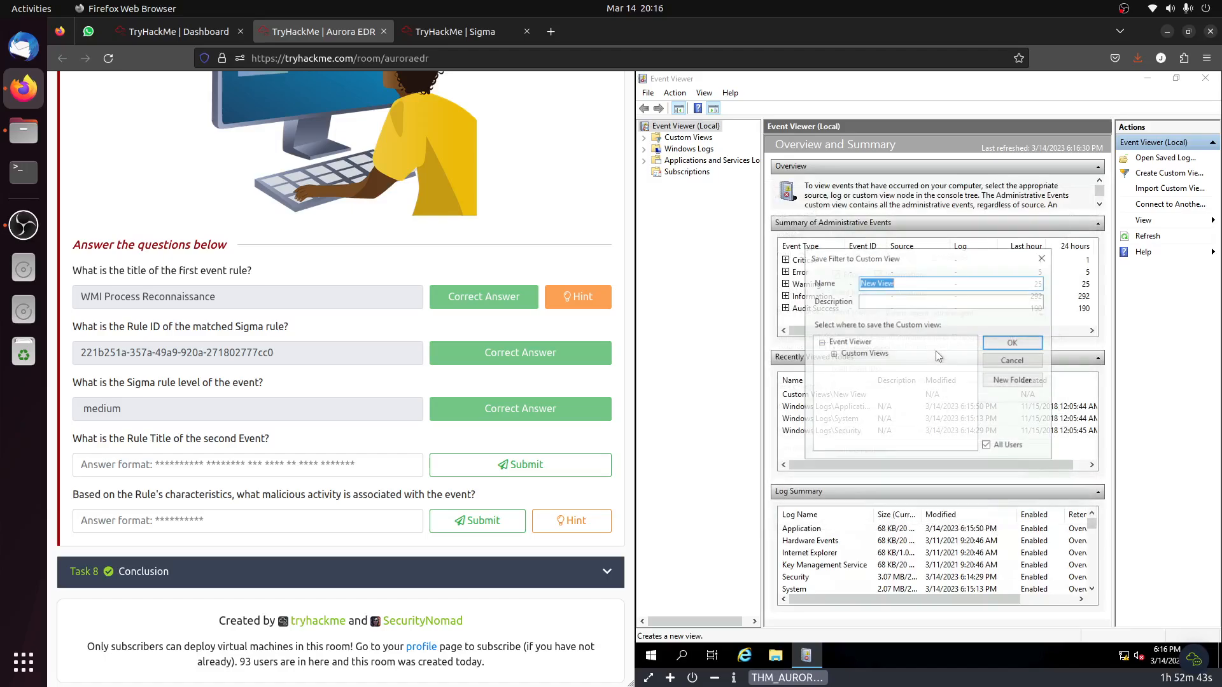
click(1010, 341)
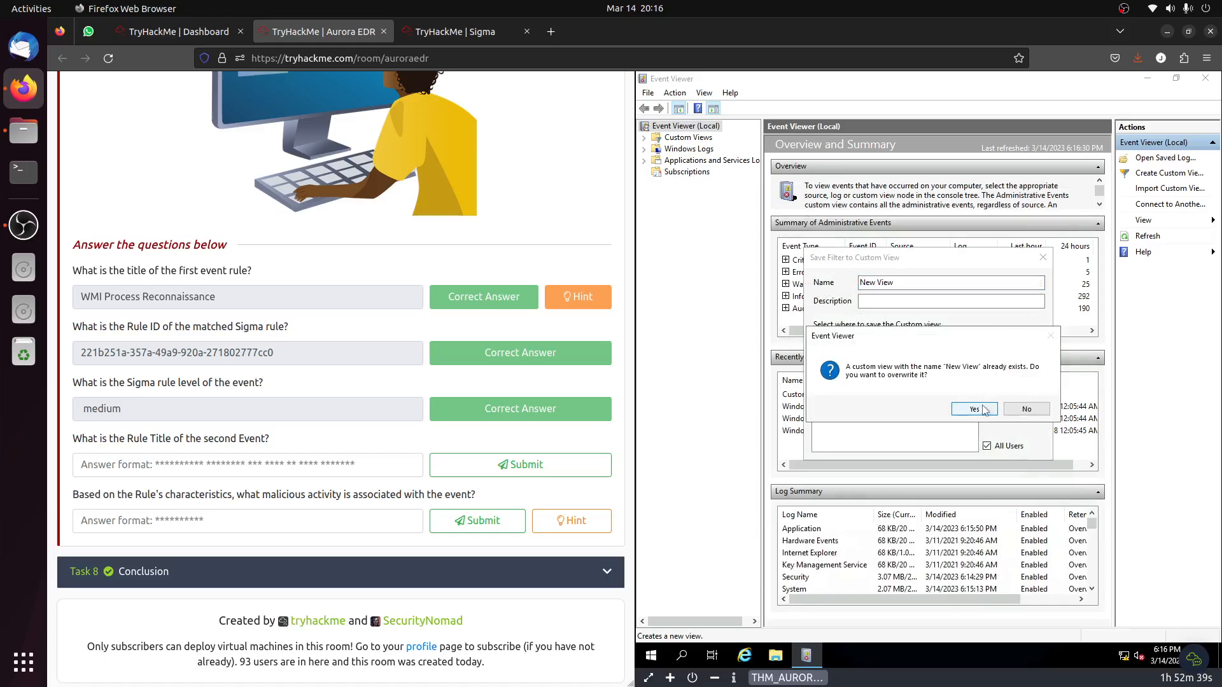
click(922, 279)
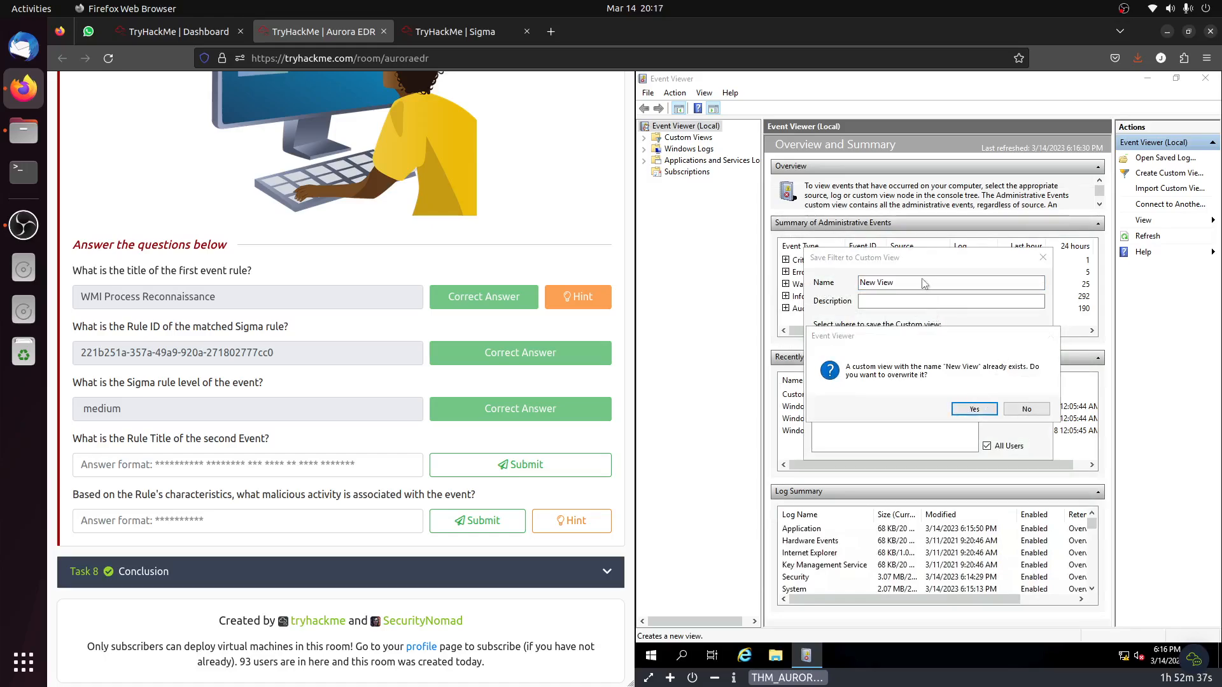
click(975, 410)
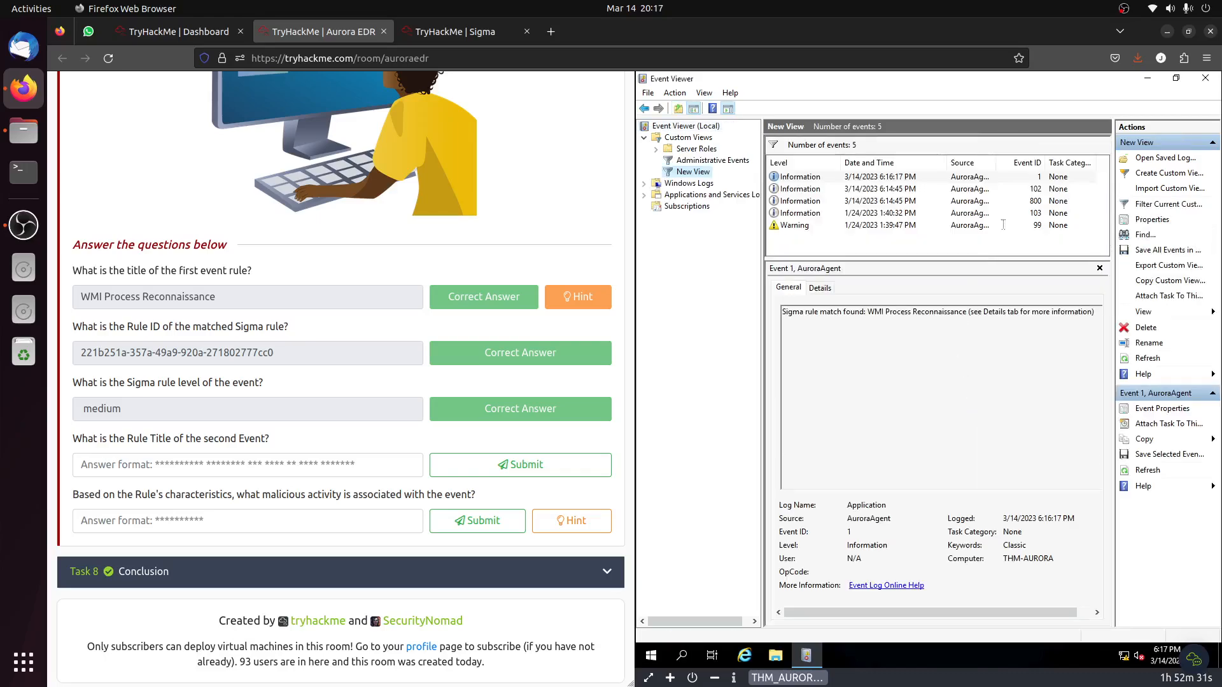
Read the details of Event ID 1, compare its rule title with Task 7's first answer, and check event 102's details.
click(1005, 179)
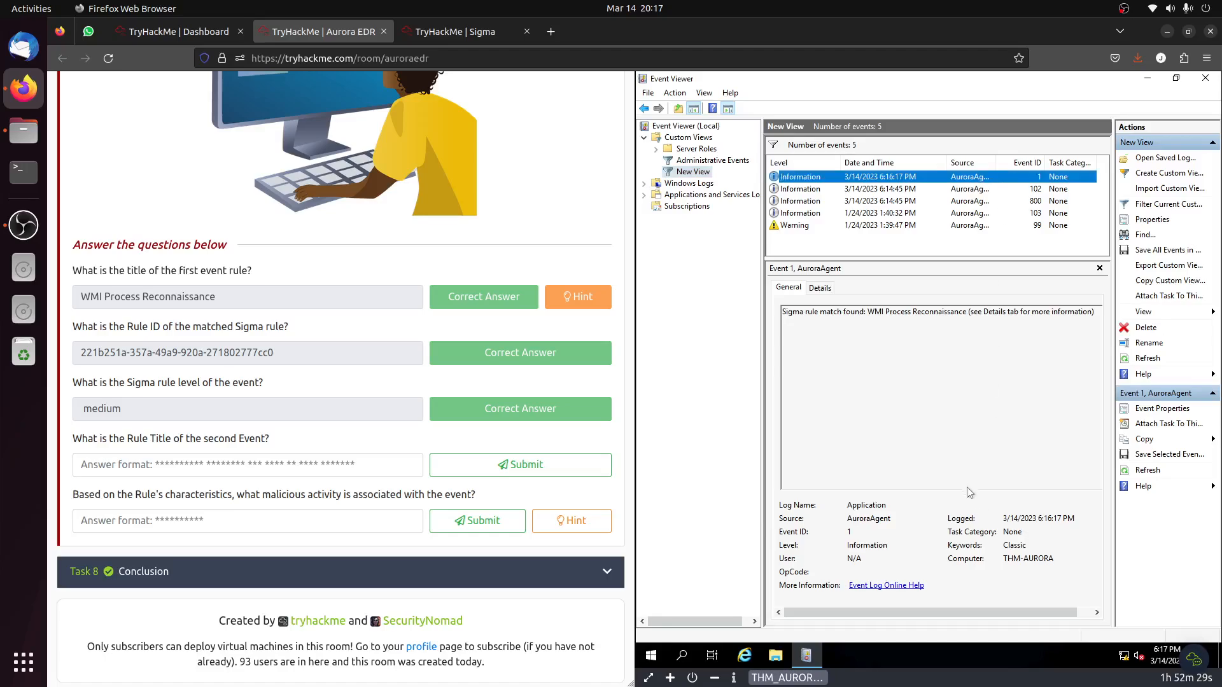
click(820, 287)
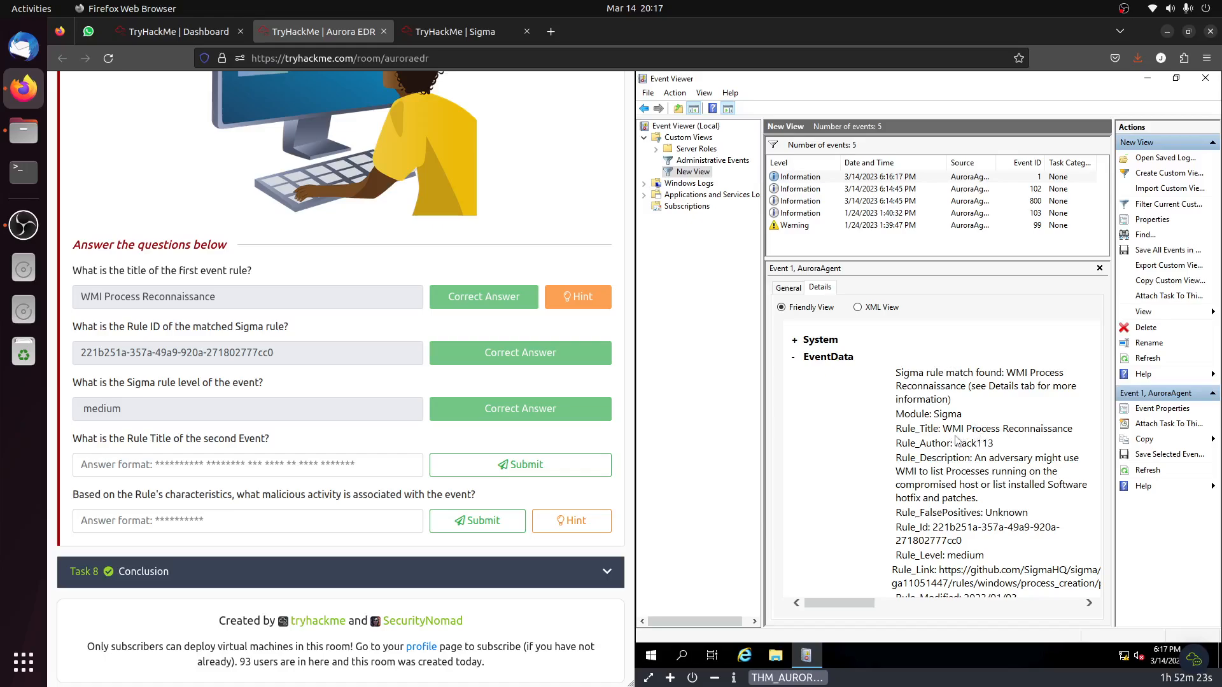
drag(270, 300, 70, 298)
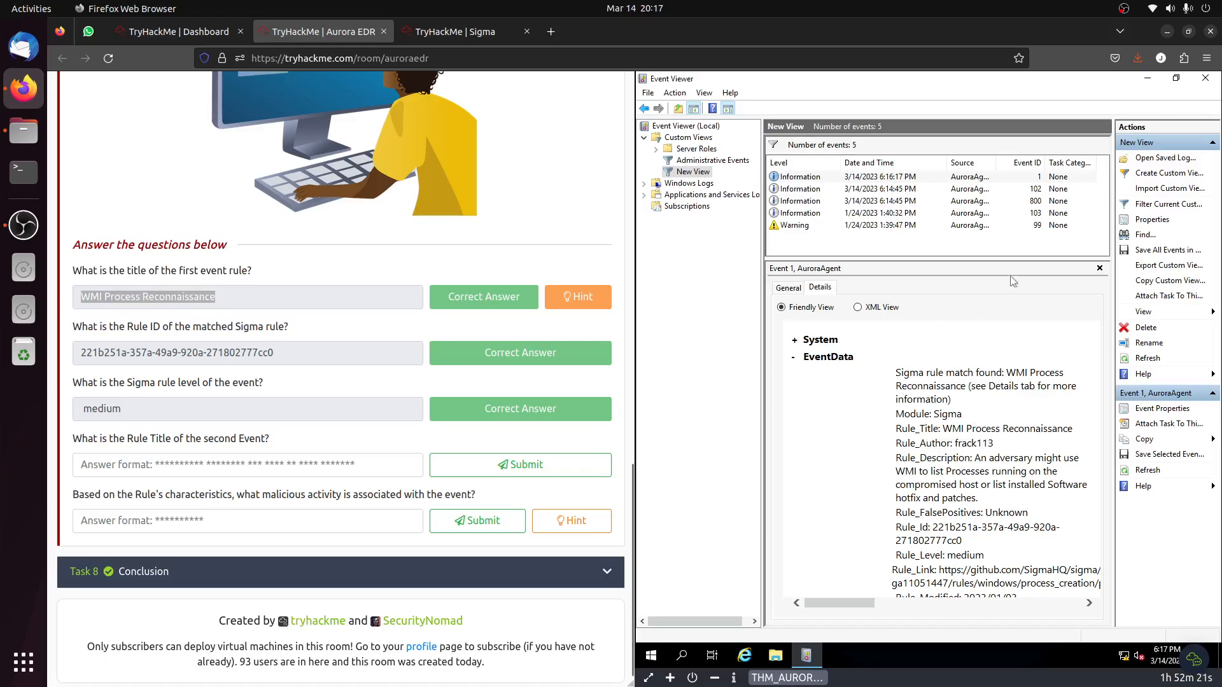
click(978, 192)
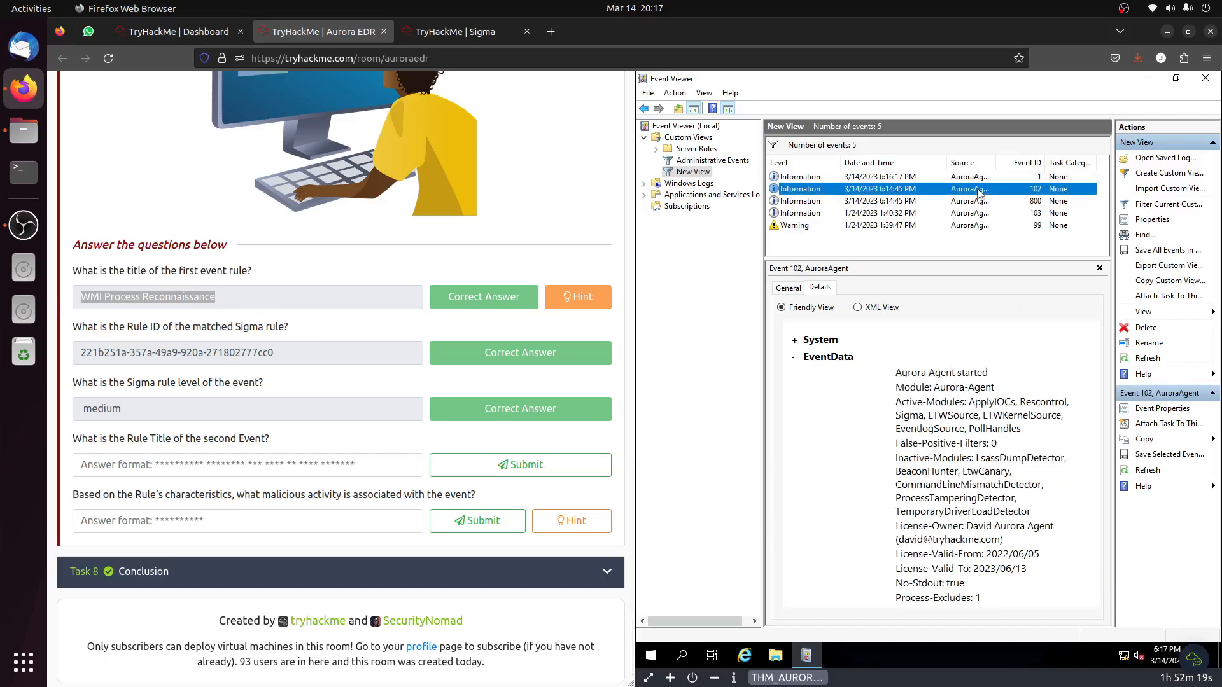
Check the details of events 800 and 103, and read the rule details of warning event 99.
click(978, 203)
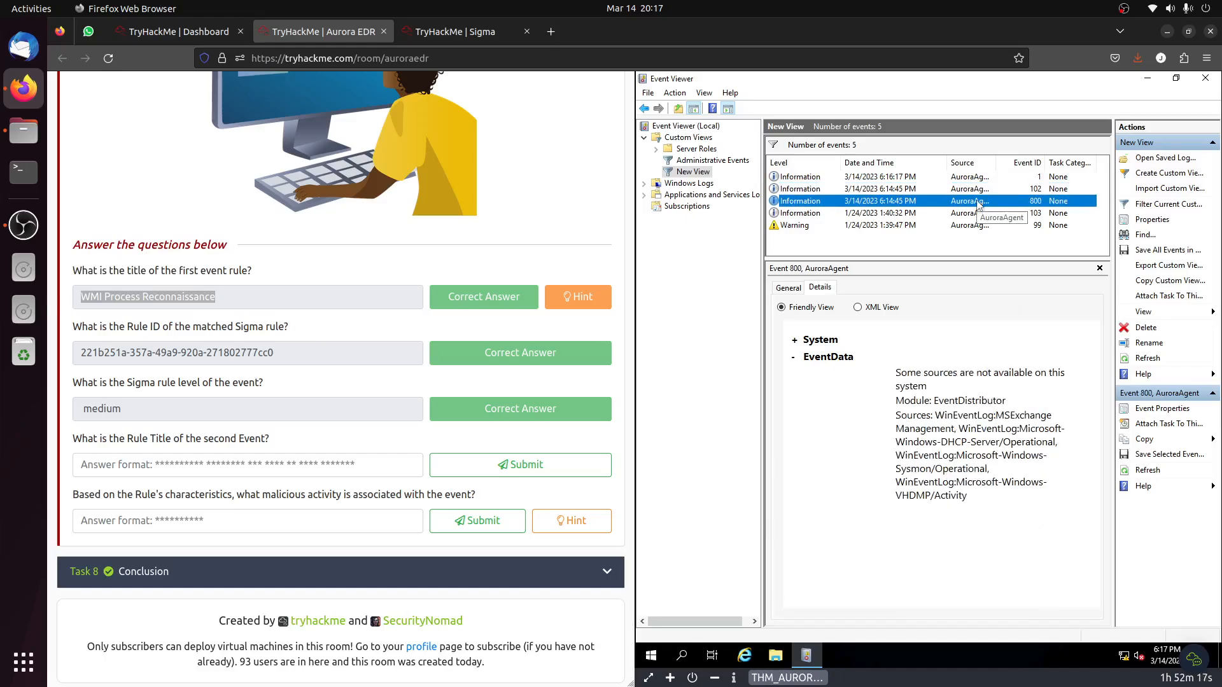
click(971, 214)
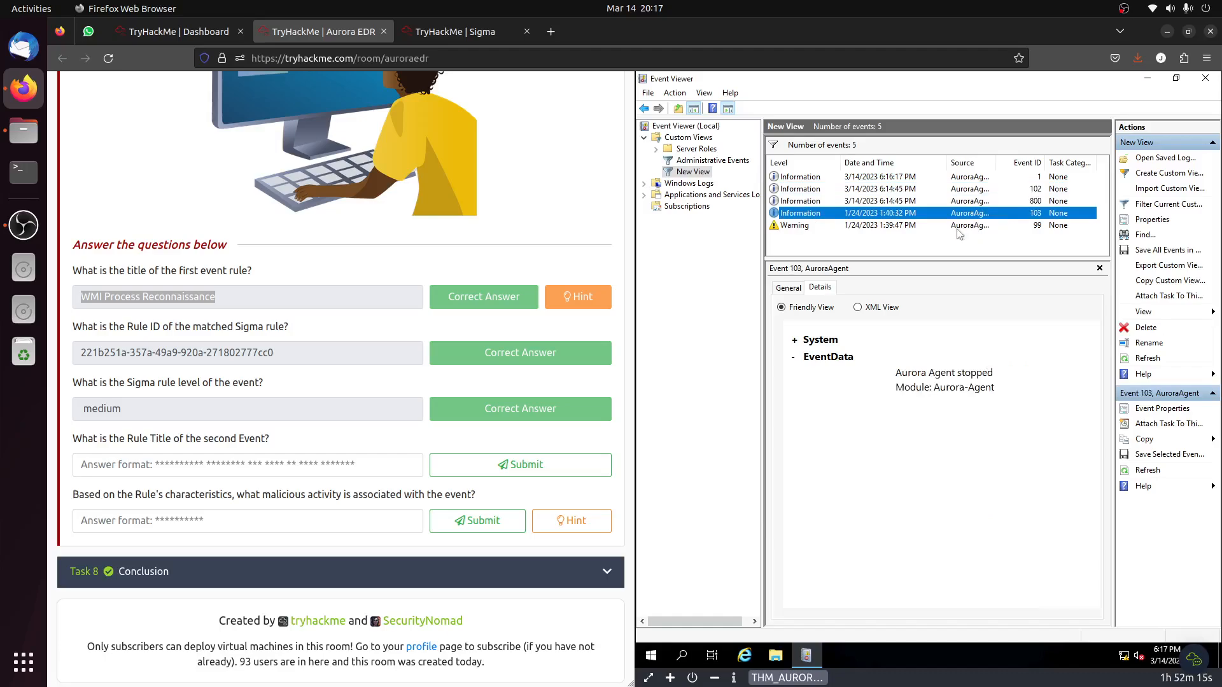
click(957, 227)
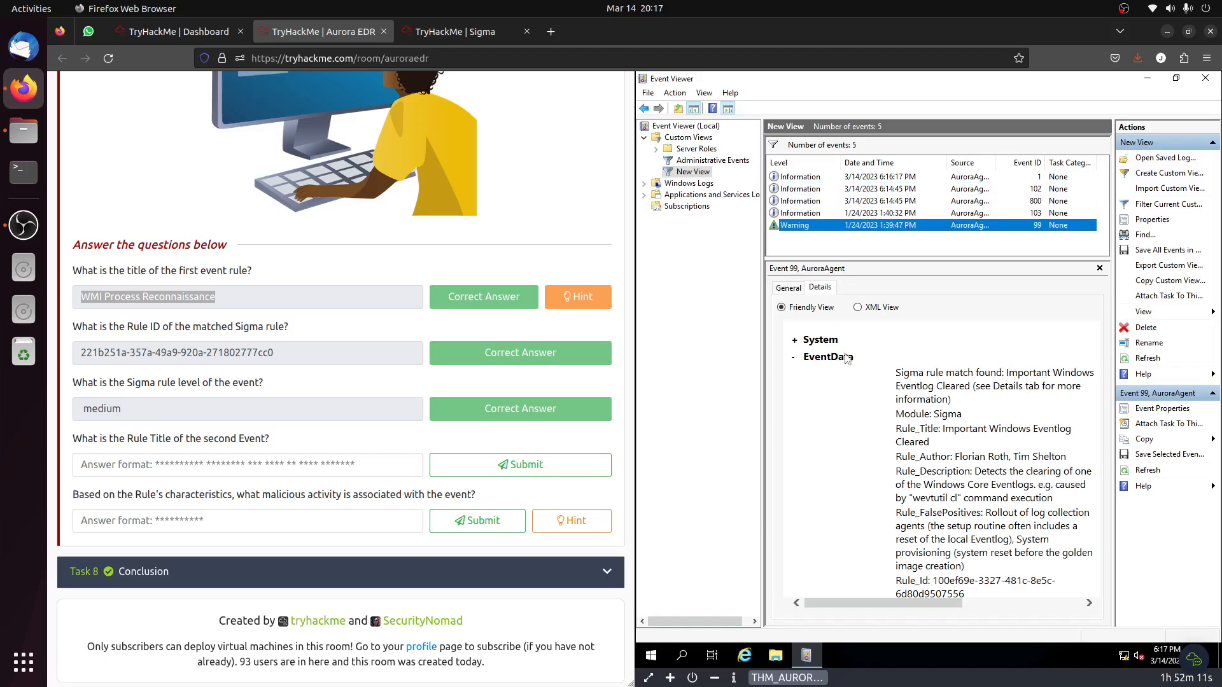
scroll(877, 441, down, 7)
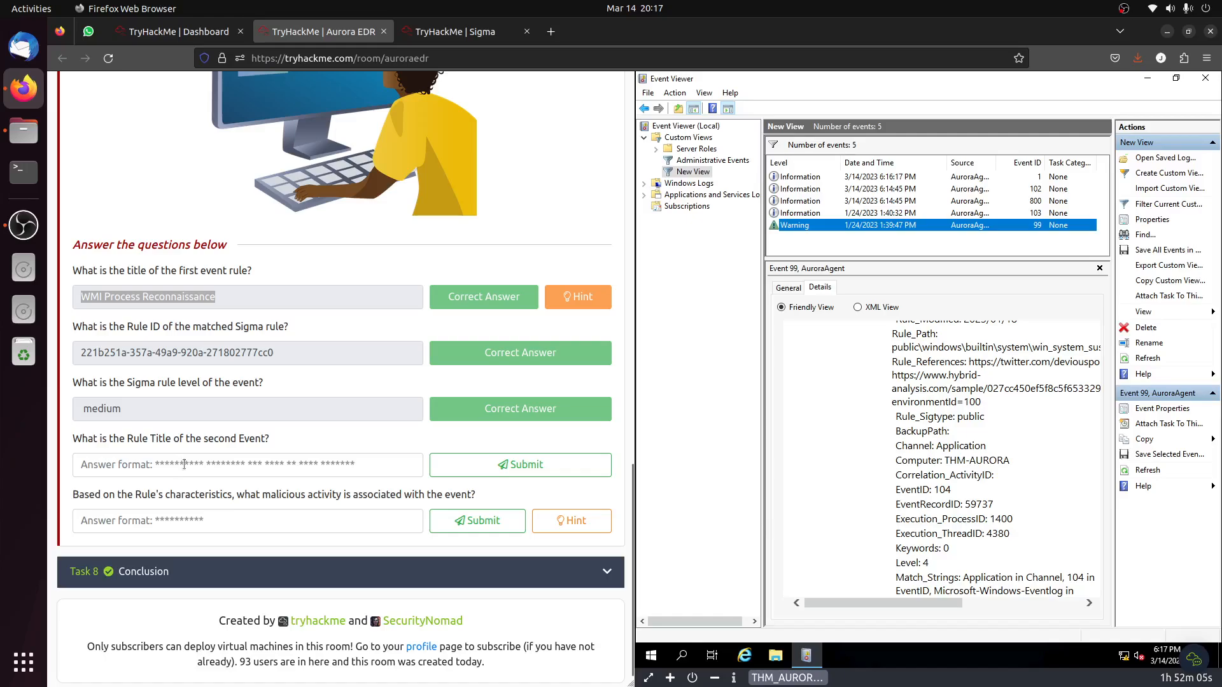
scroll(993, 477, down, 3)
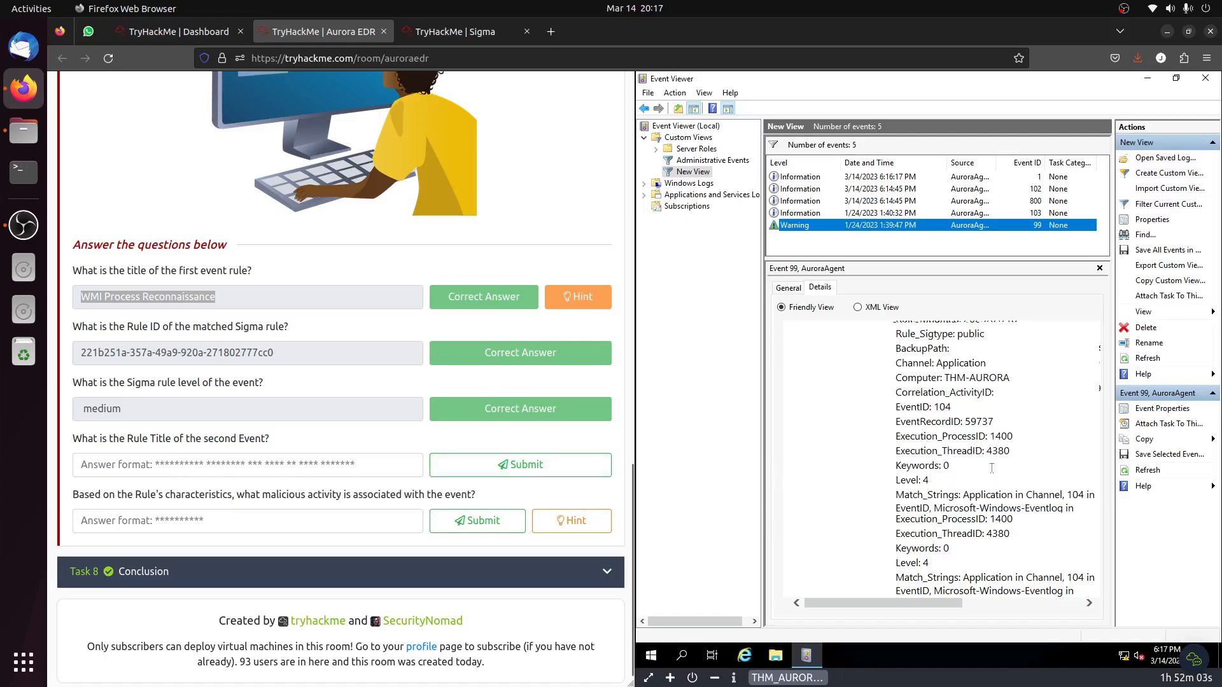
scroll(991, 458, up, 3)
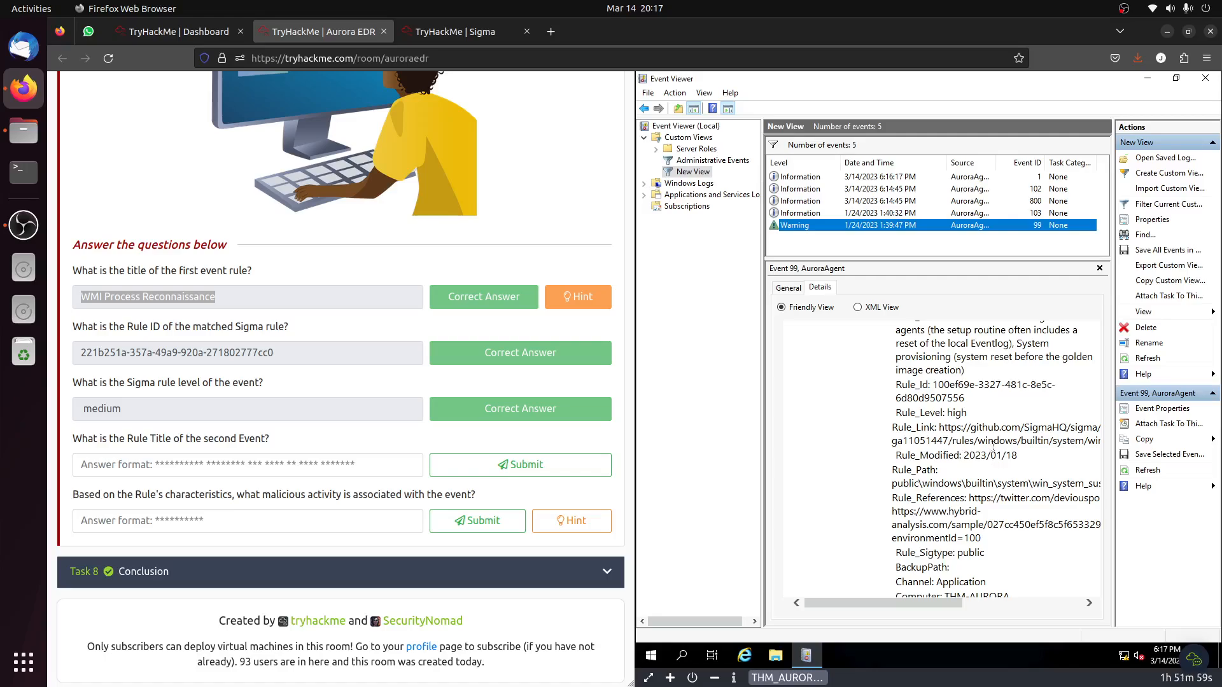
Recheck the details of events 103, 800, 102 and 1 for a second matching rule title.
click(960, 215)
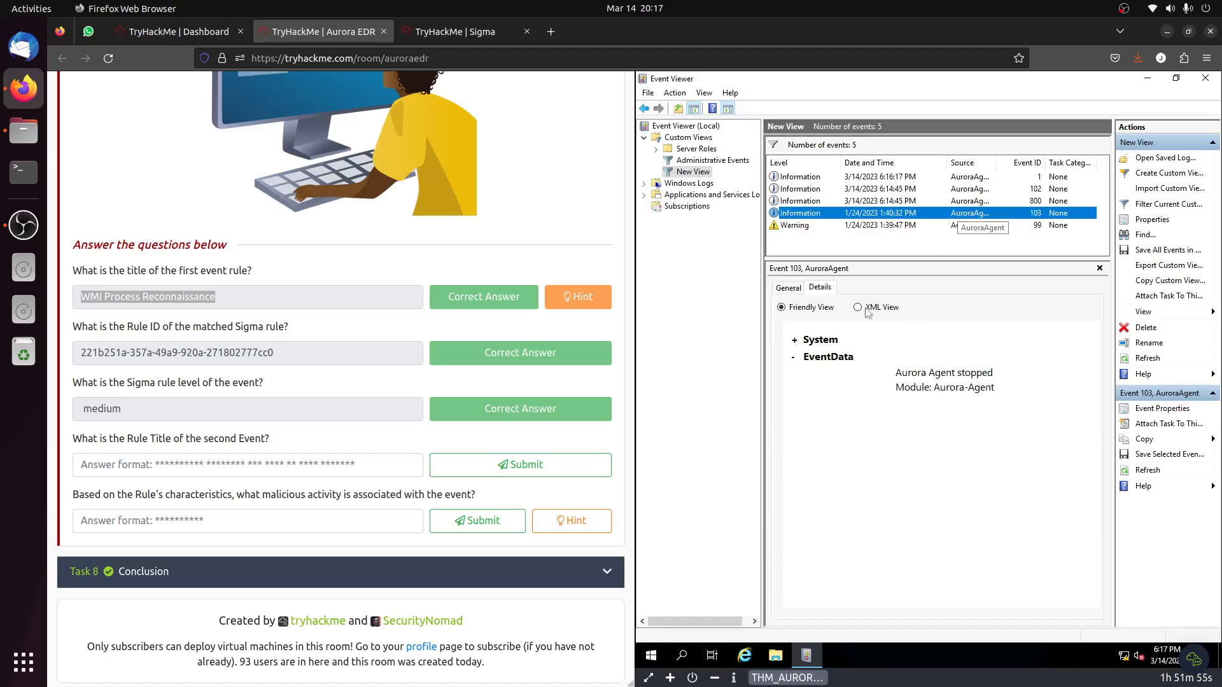
click(902, 201)
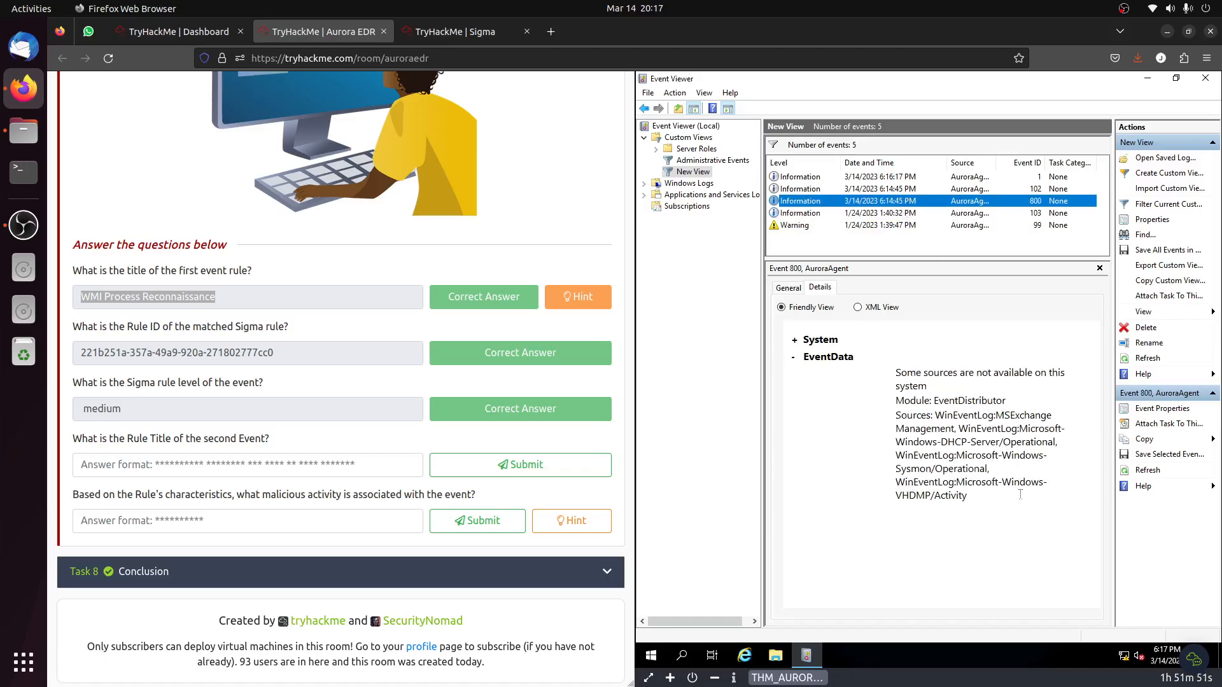
click(877, 189)
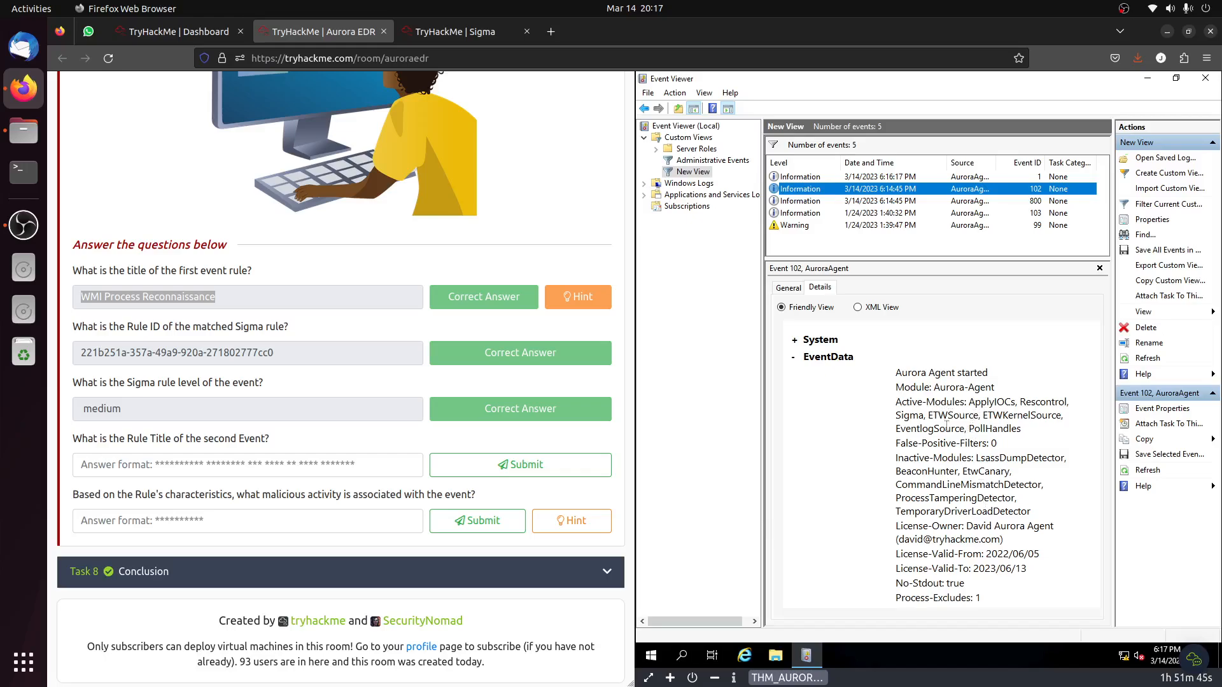
scroll(944, 442, down, 2)
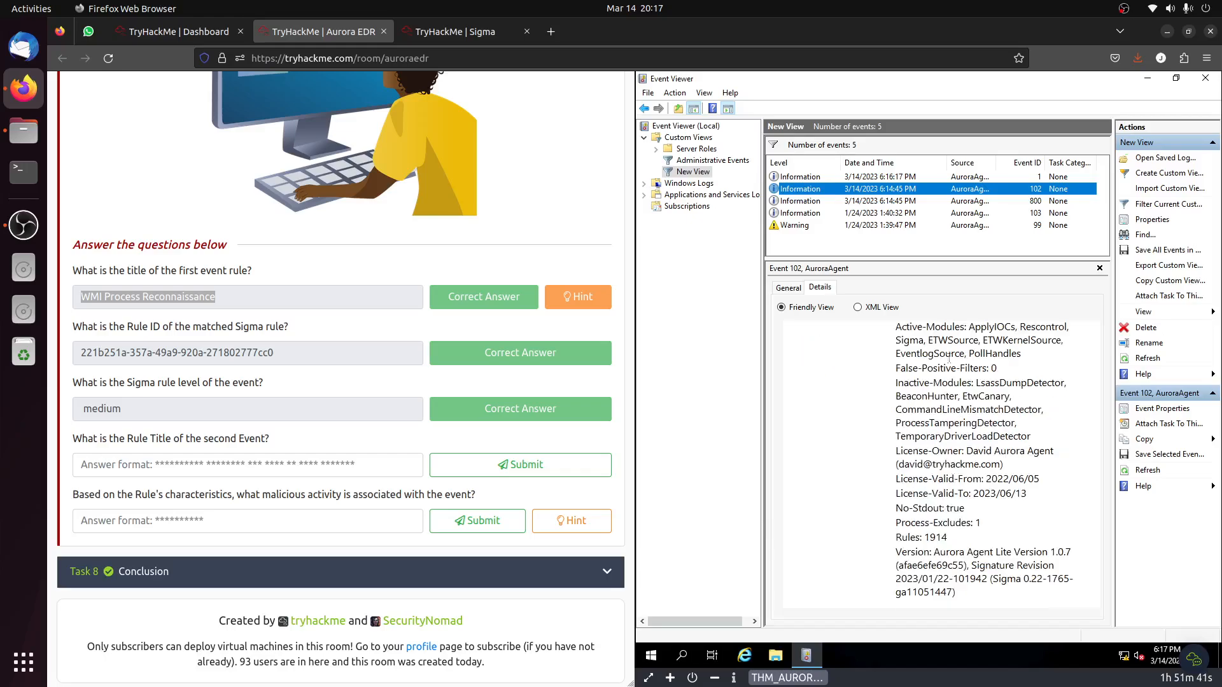
click(935, 177)
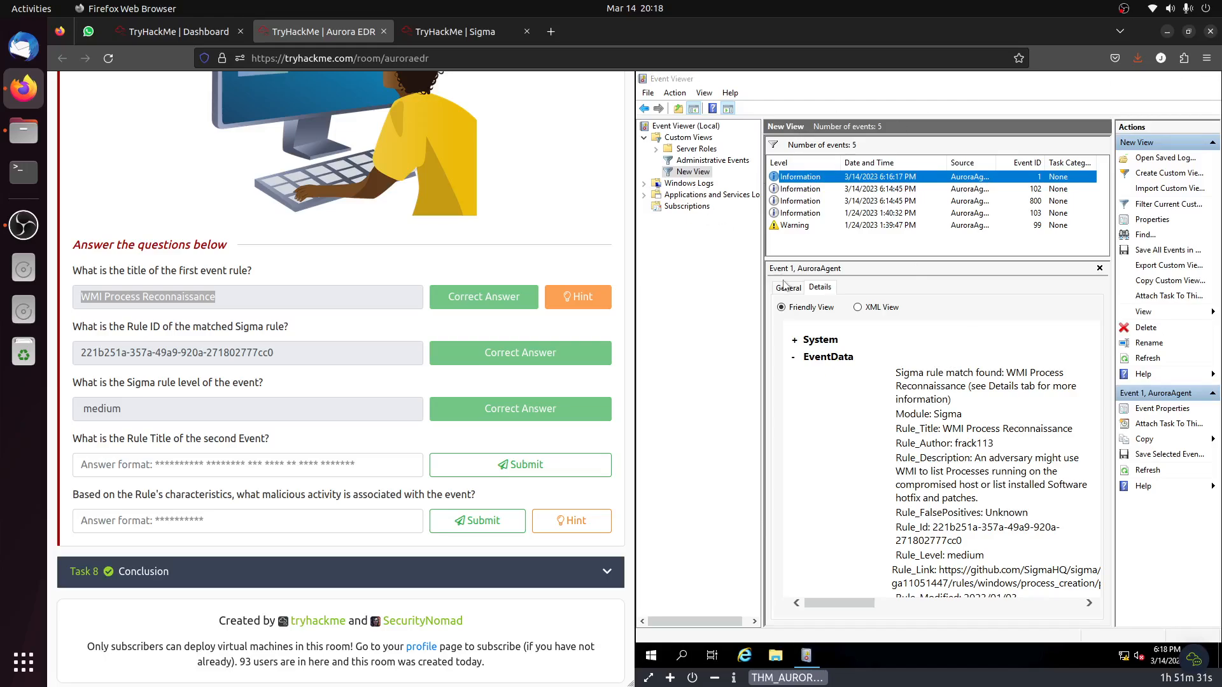
Minimize Event Viewer and run Aurora_launch.bat from the desktop as administrator, skipping each of its wait timers.
click(1165, 79)
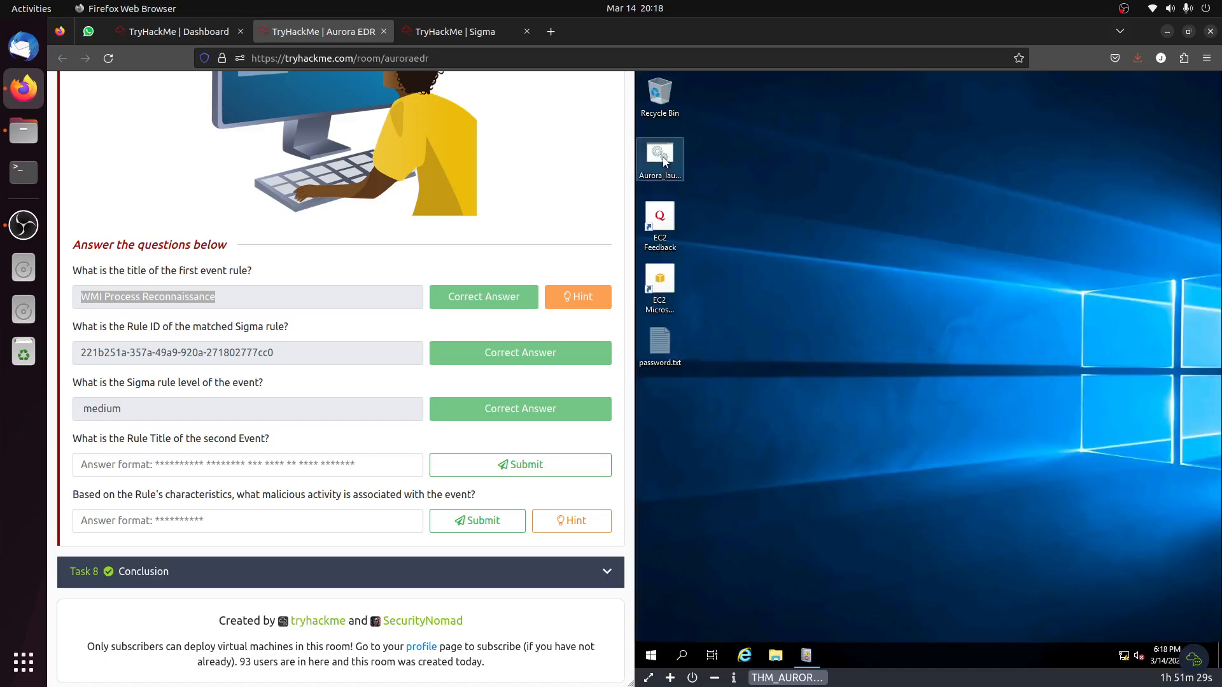
right_click(664, 157)
click(719, 208)
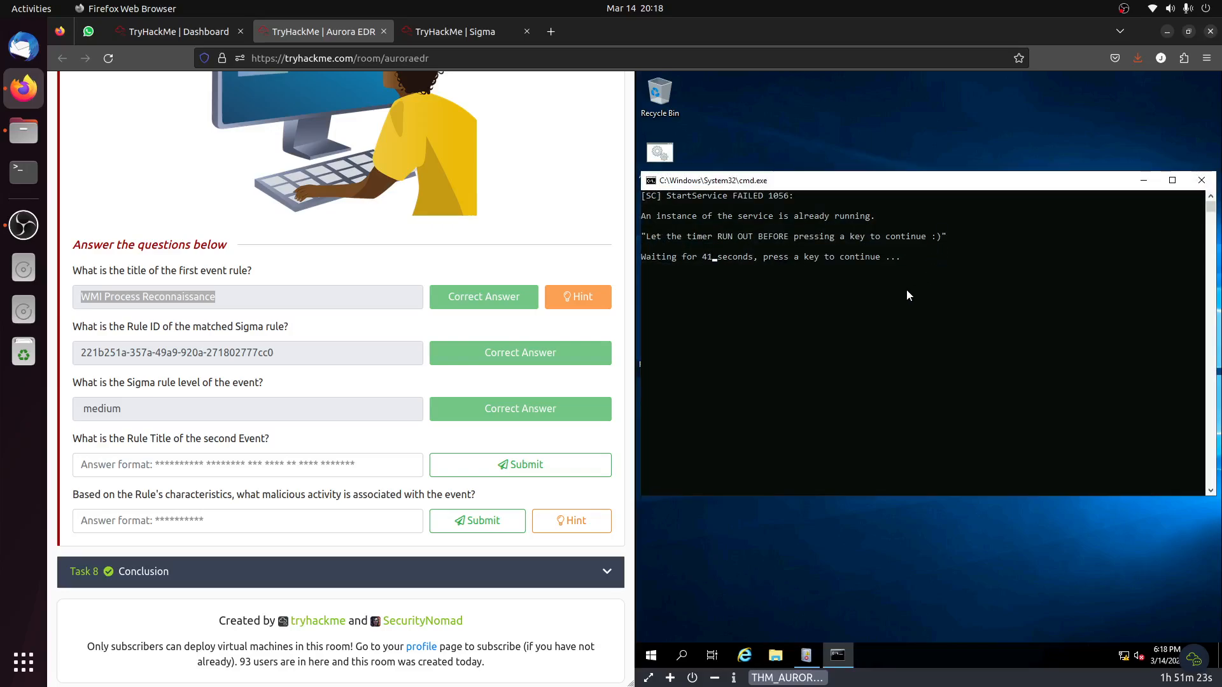
key(Return)
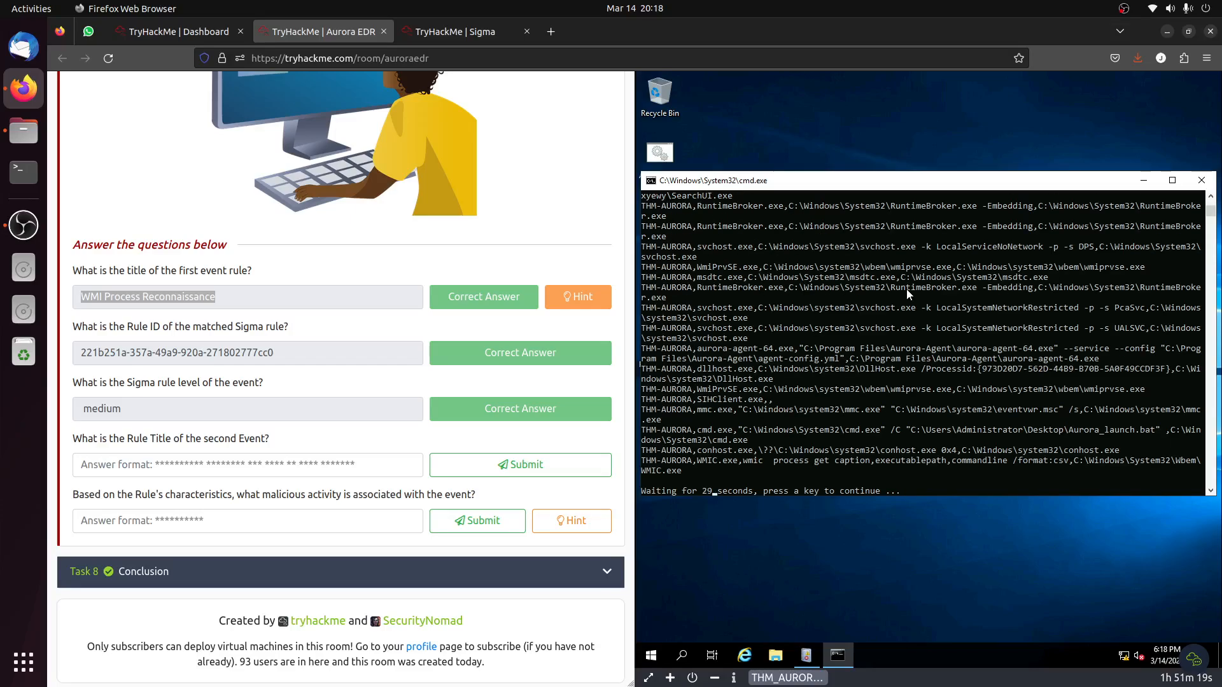
key(Return)
key(Return)
key(Return)
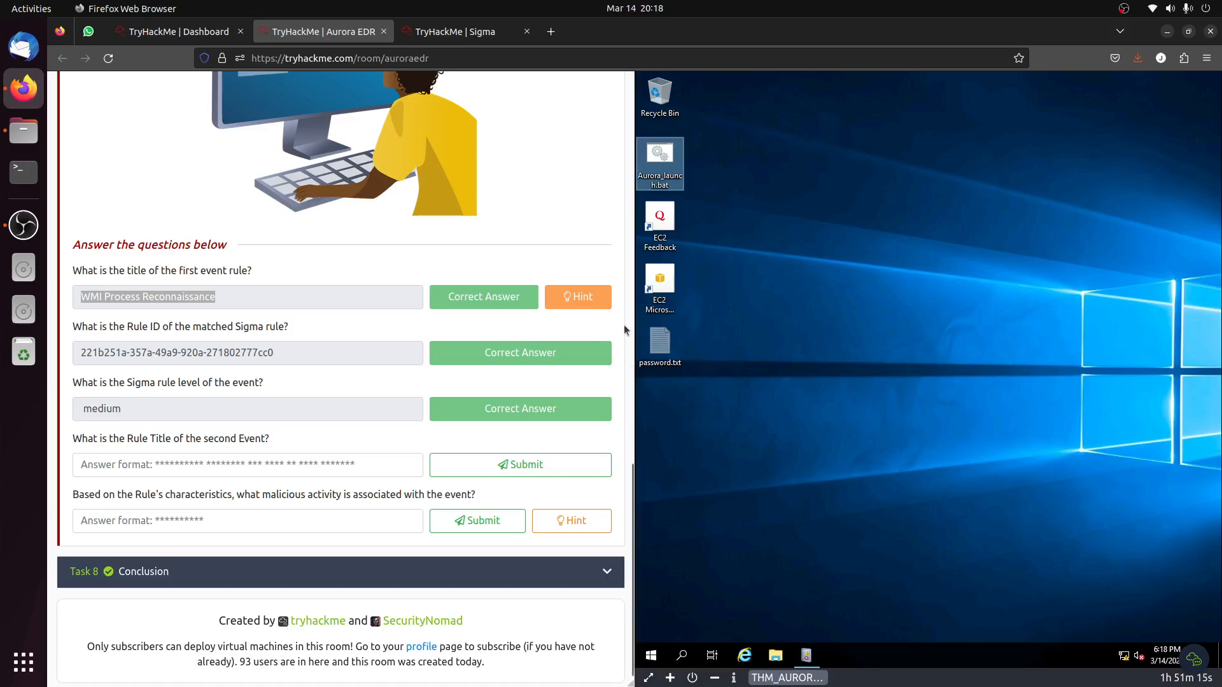
click(857, 339)
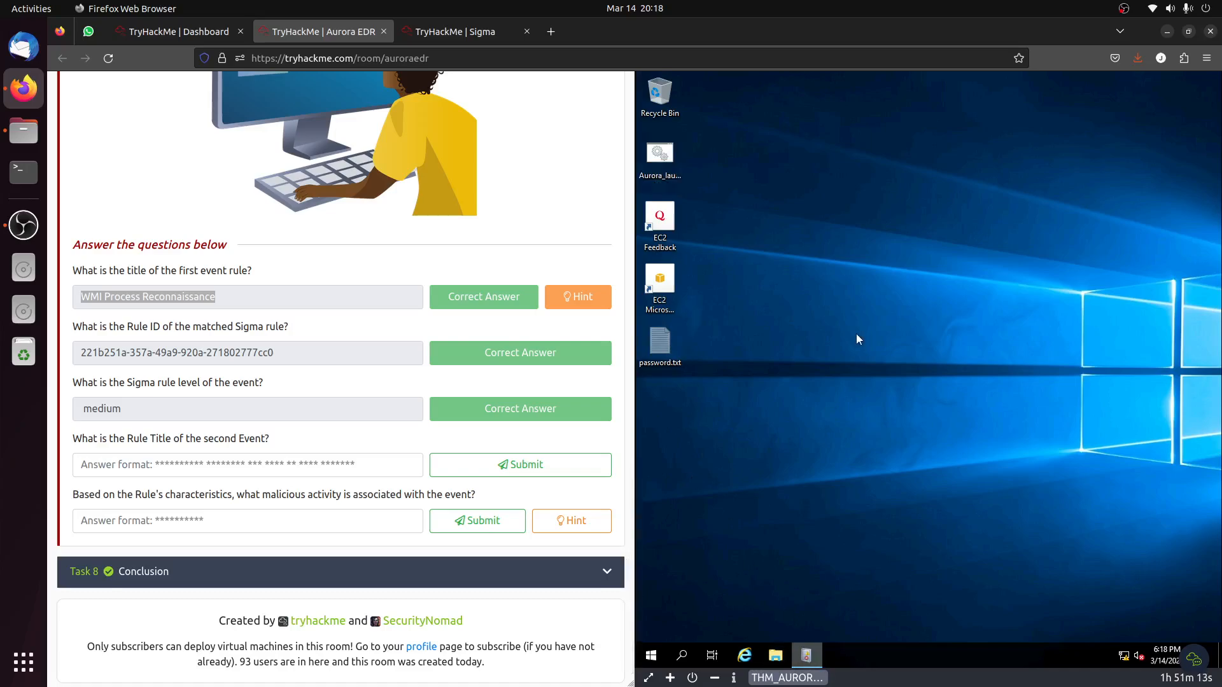
Exit Event Viewer and reopen it on the virtual machine by searching for "even".
click(797, 663)
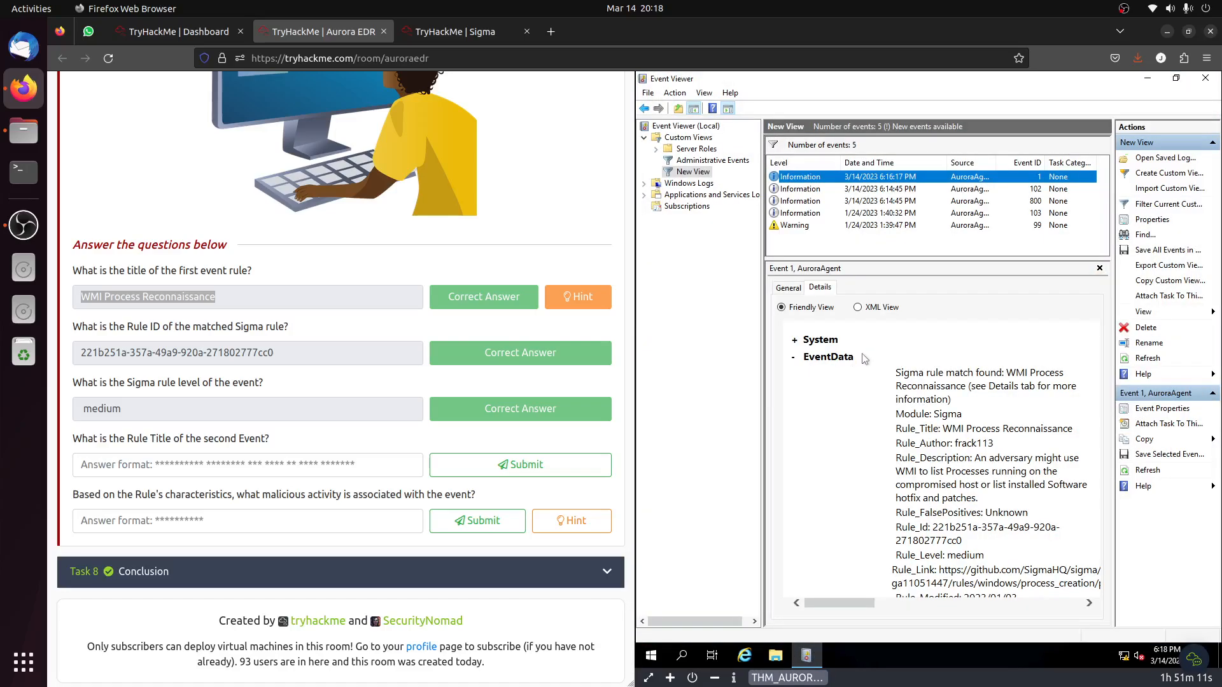
click(649, 93)
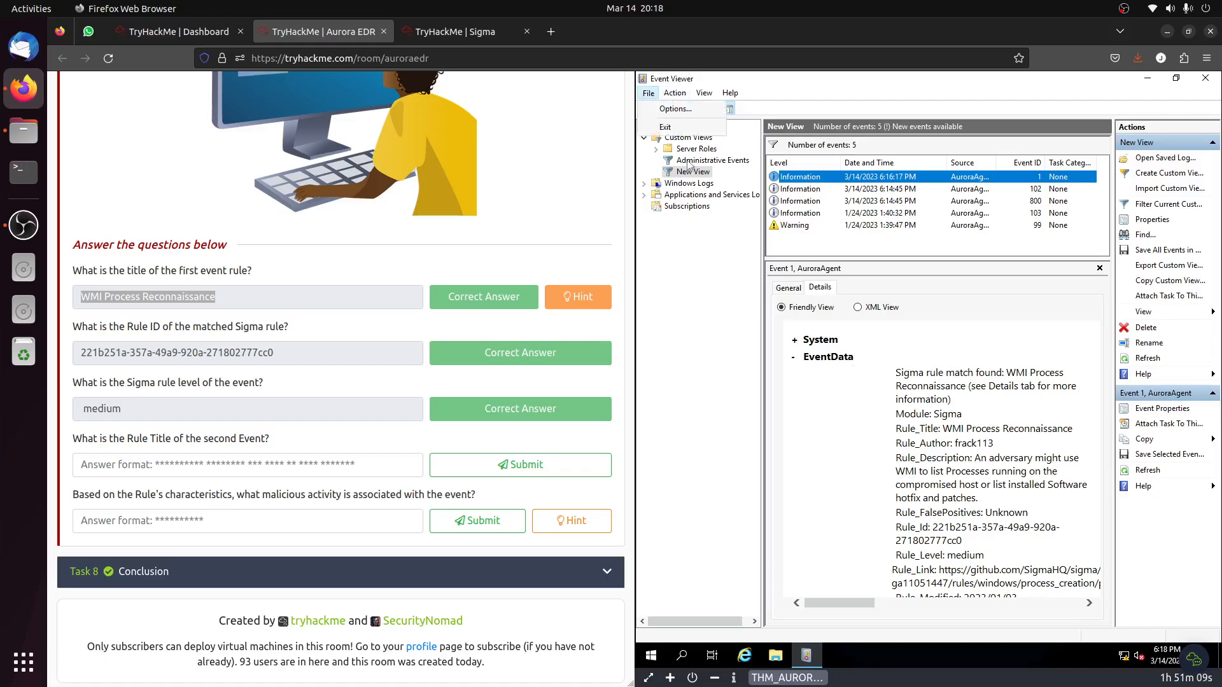
click(665, 126)
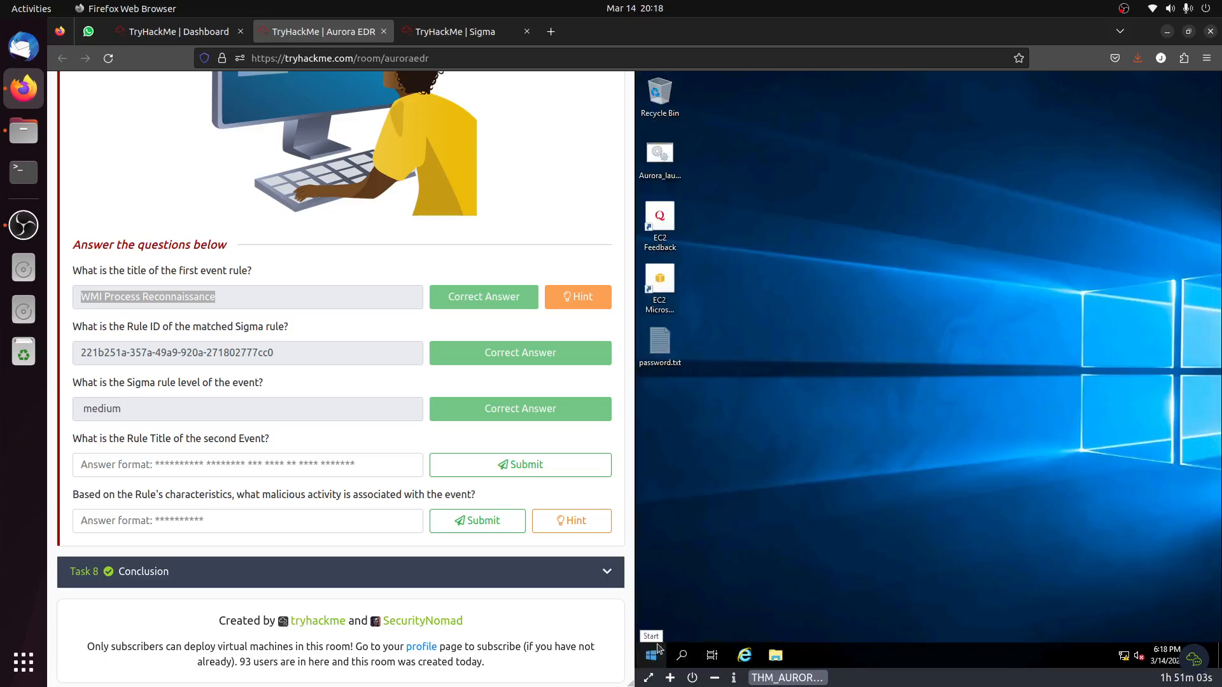
click(652, 656)
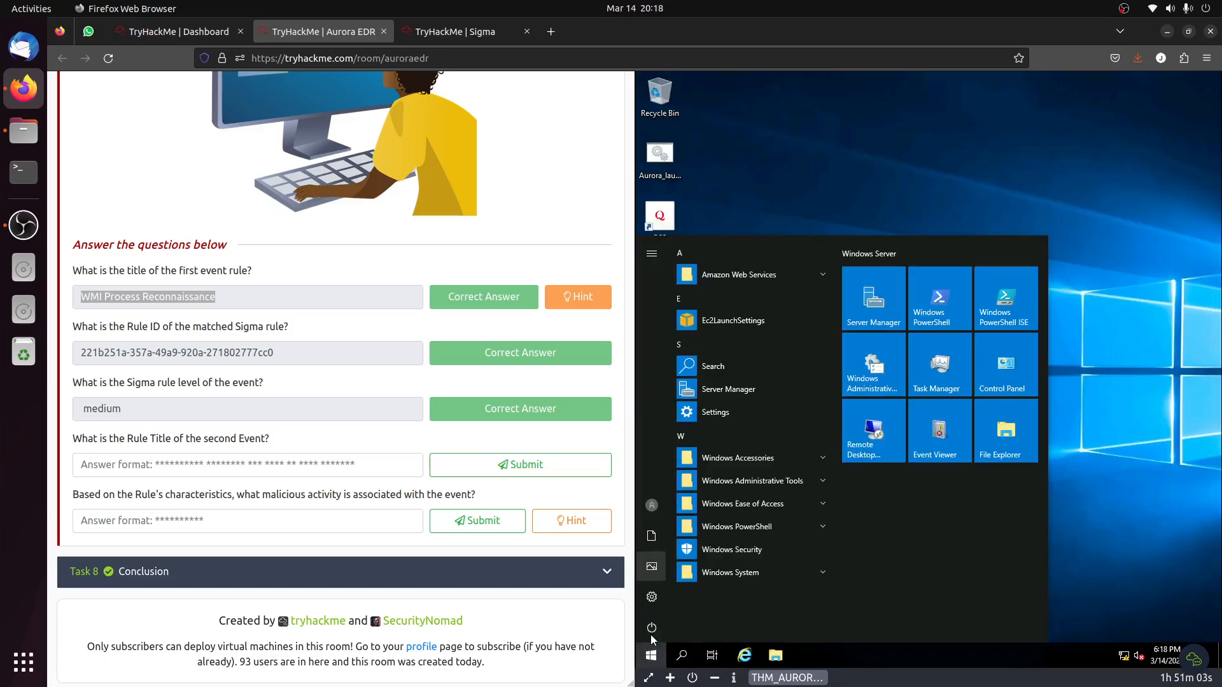
click(686, 655)
text(event)
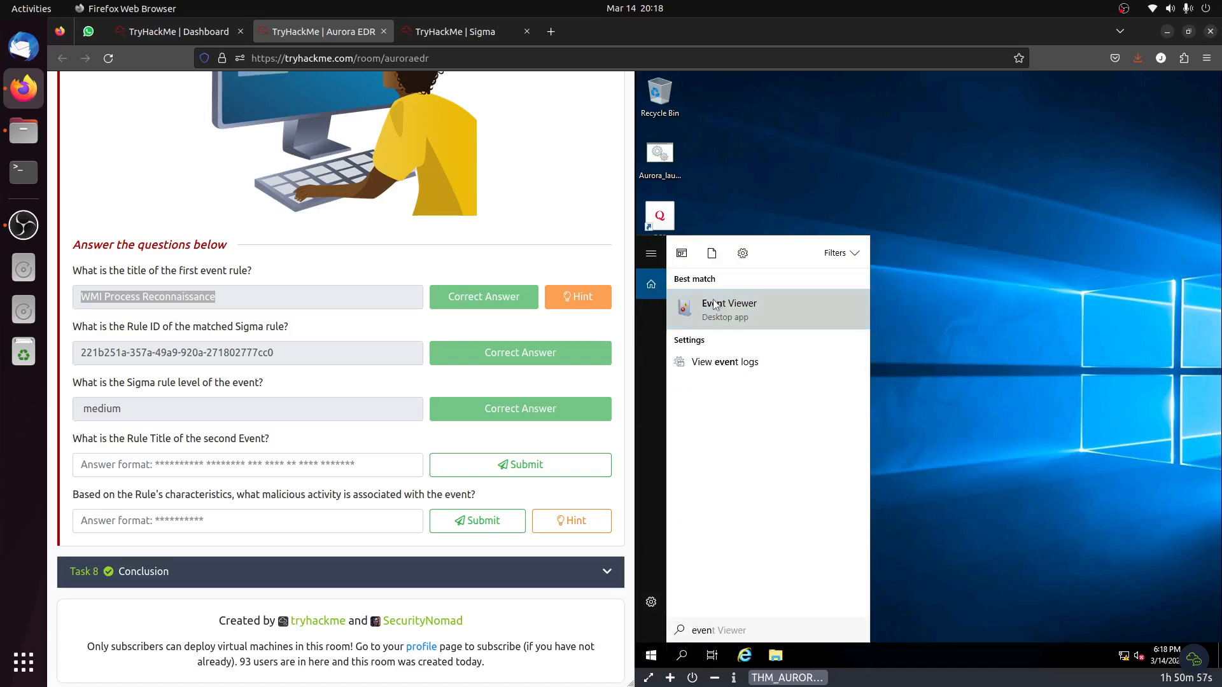
click(777, 327)
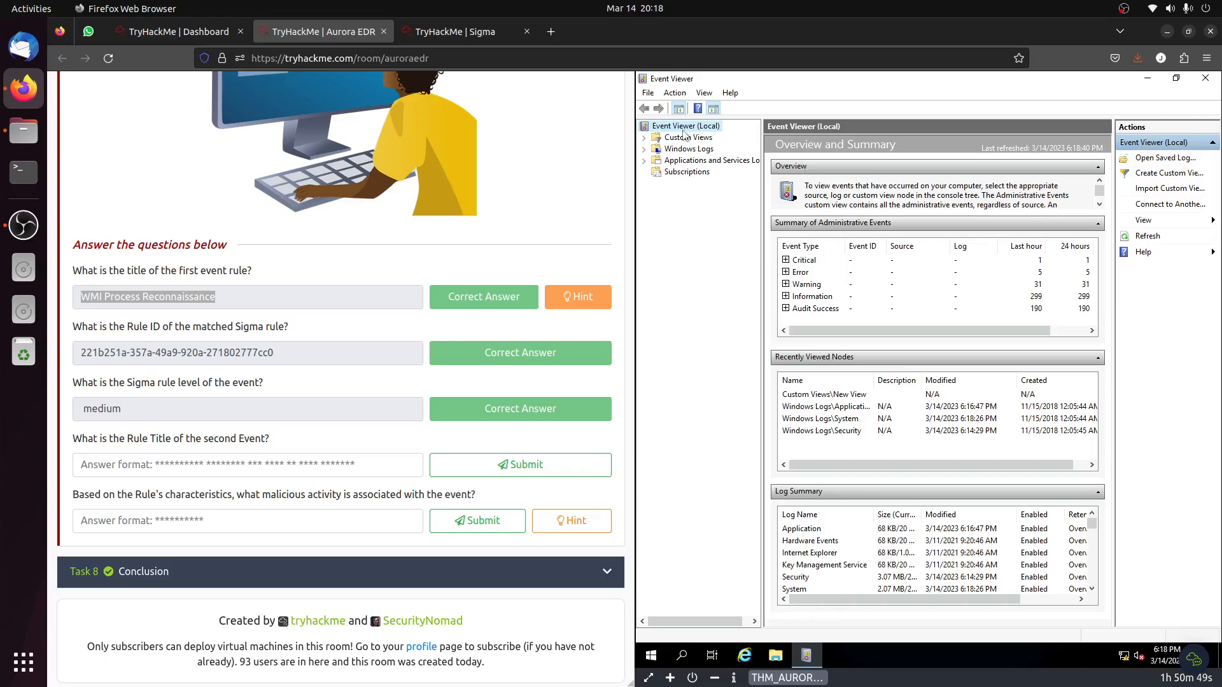
Open the New View custom view and check the details of both Event ID 1 entries and events 102, 800, 103 and 99.
click(644, 138)
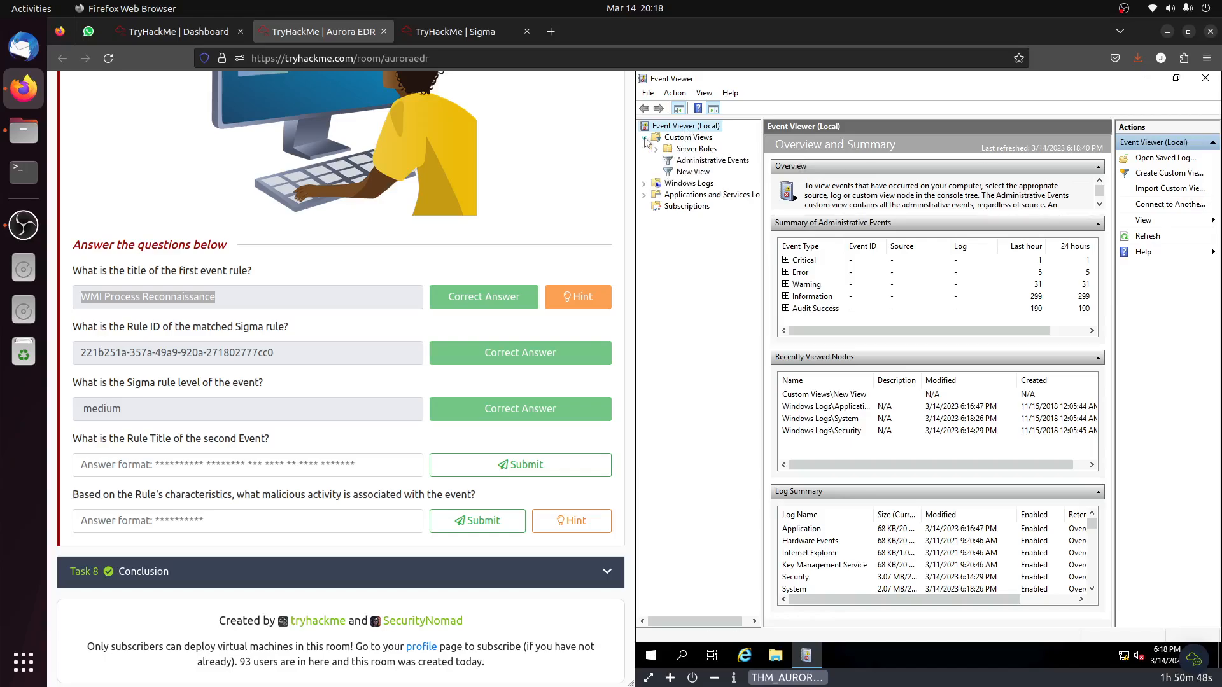
click(693, 171)
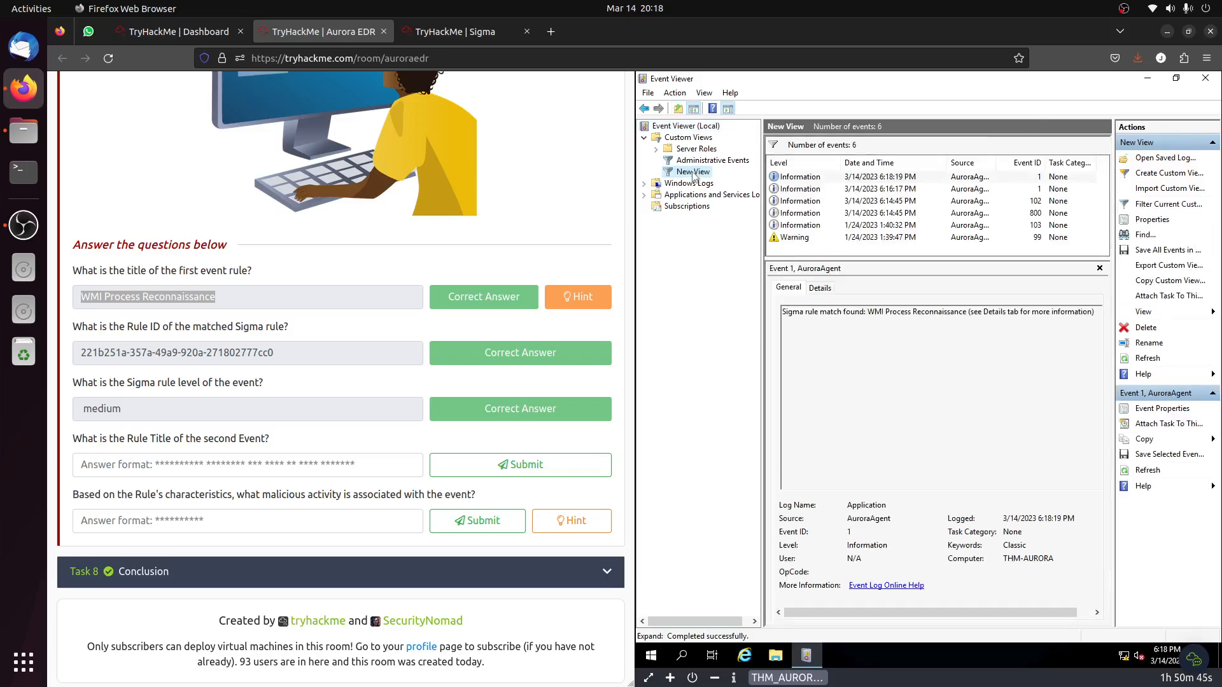
click(918, 177)
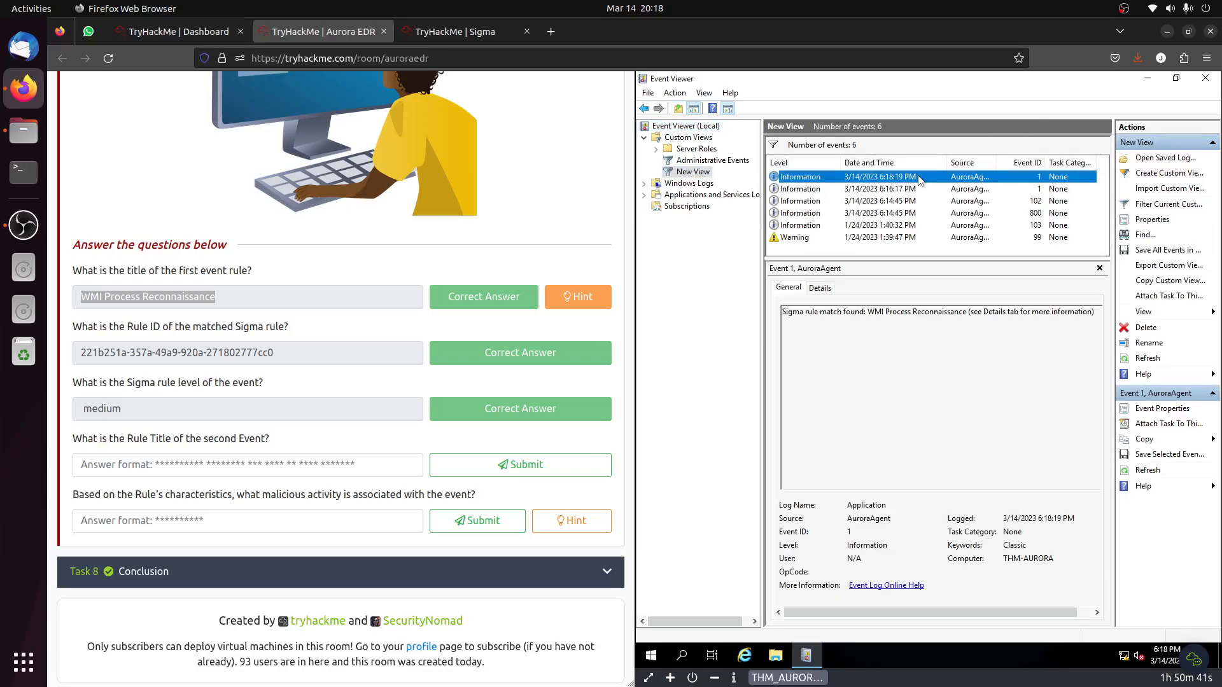
click(819, 288)
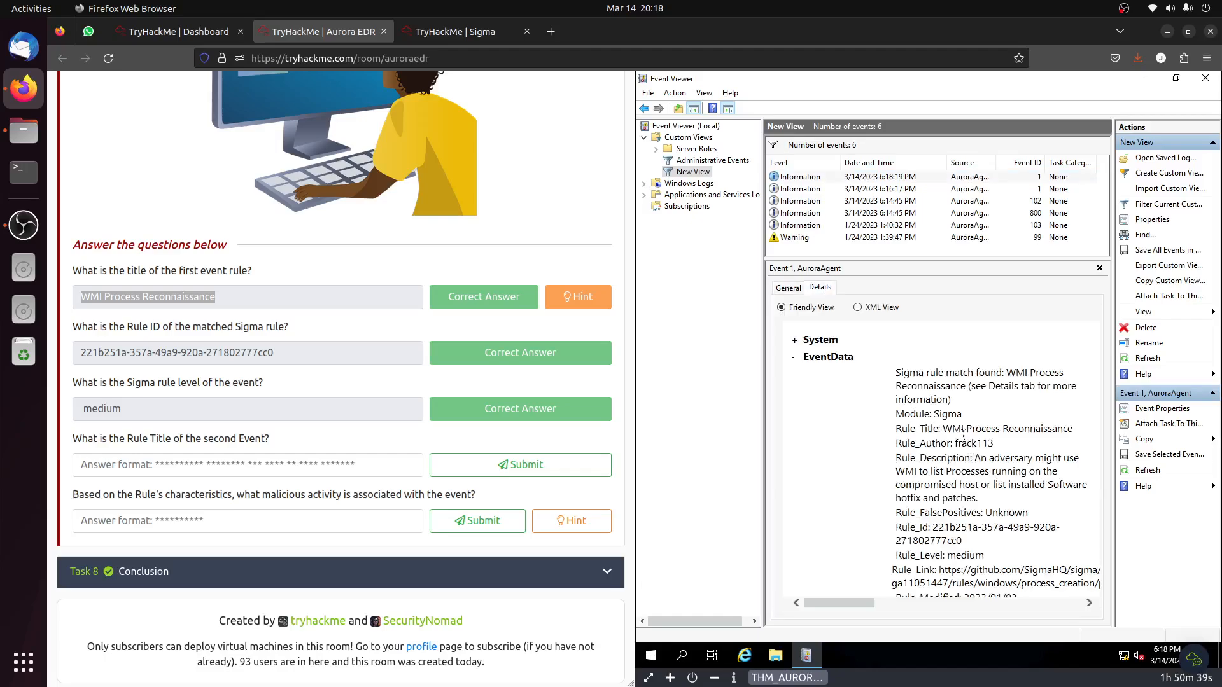
click(907, 190)
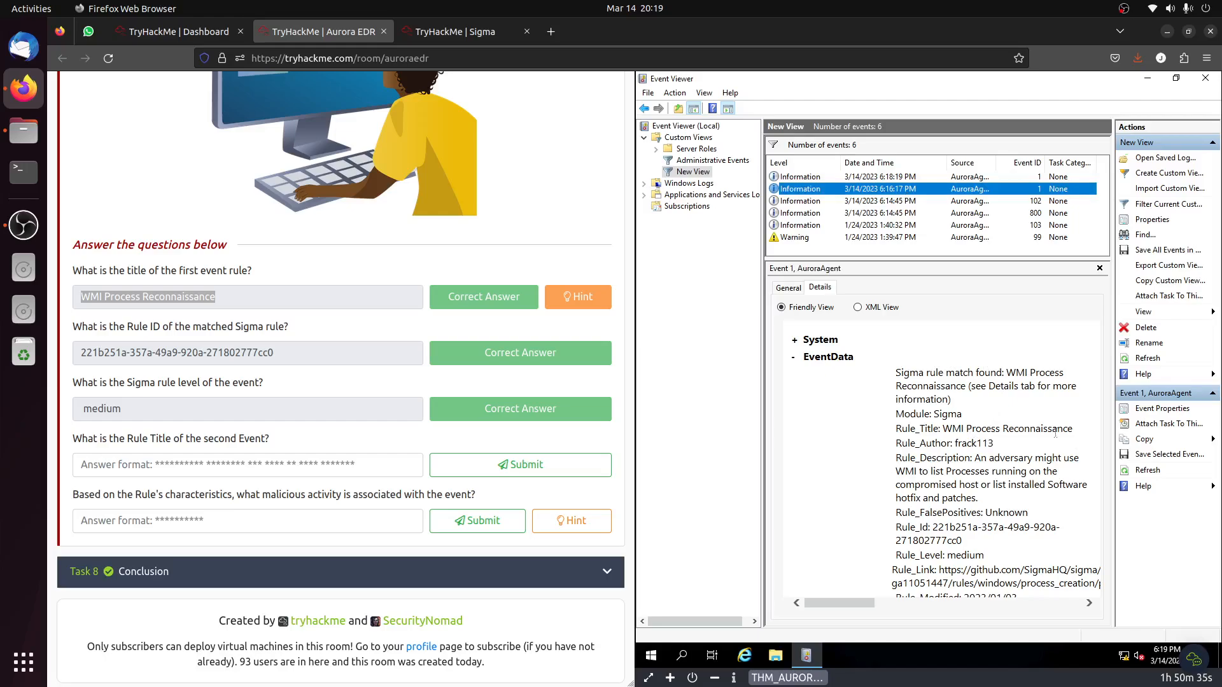
click(909, 201)
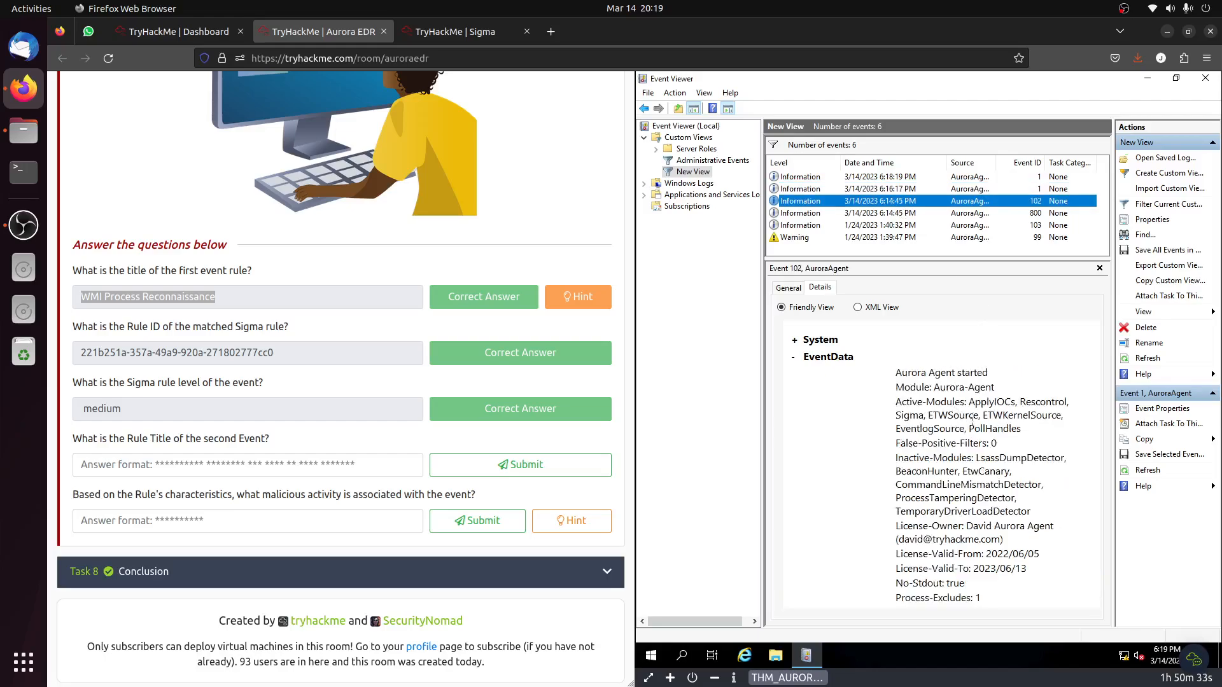
click(900, 213)
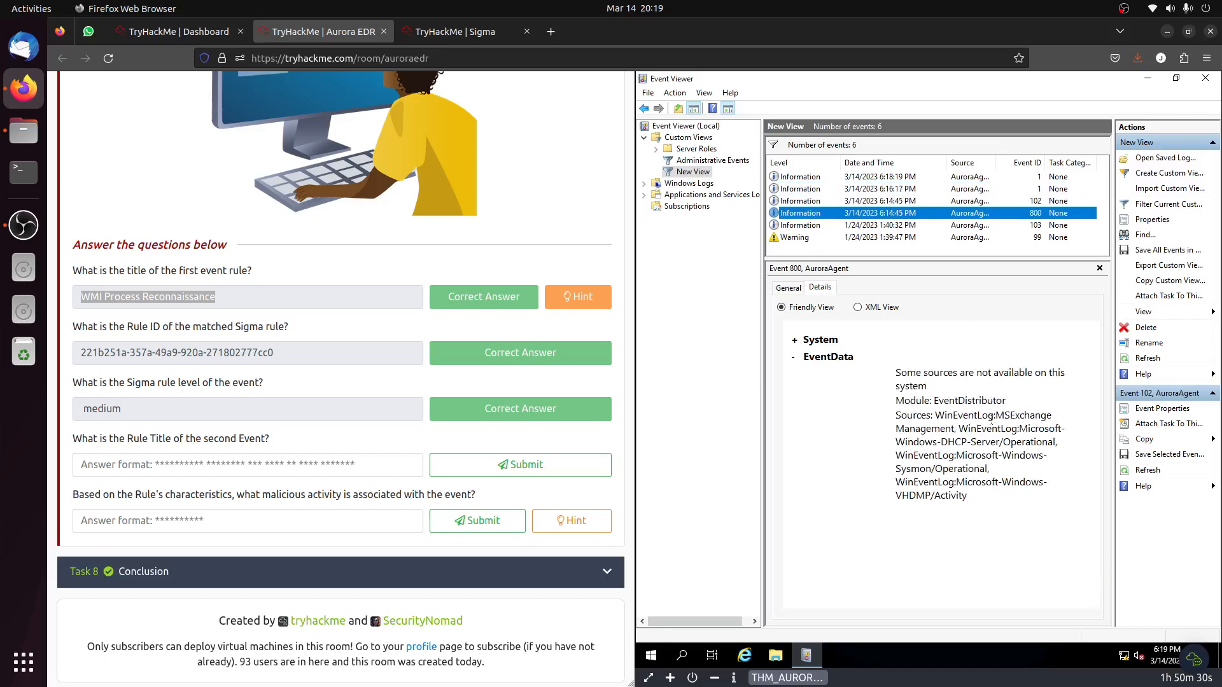
click(897, 225)
click(892, 241)
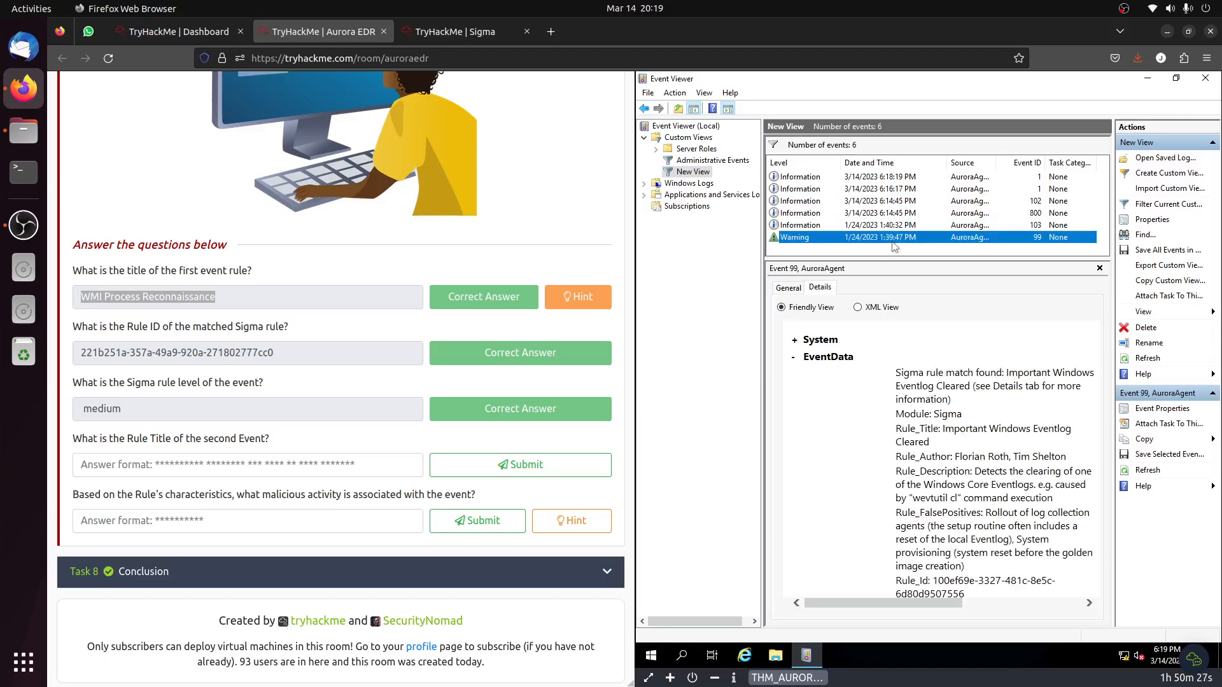
Exit Event Viewer and delete password.txt from the virtual machine's desktop.
click(649, 93)
click(681, 128)
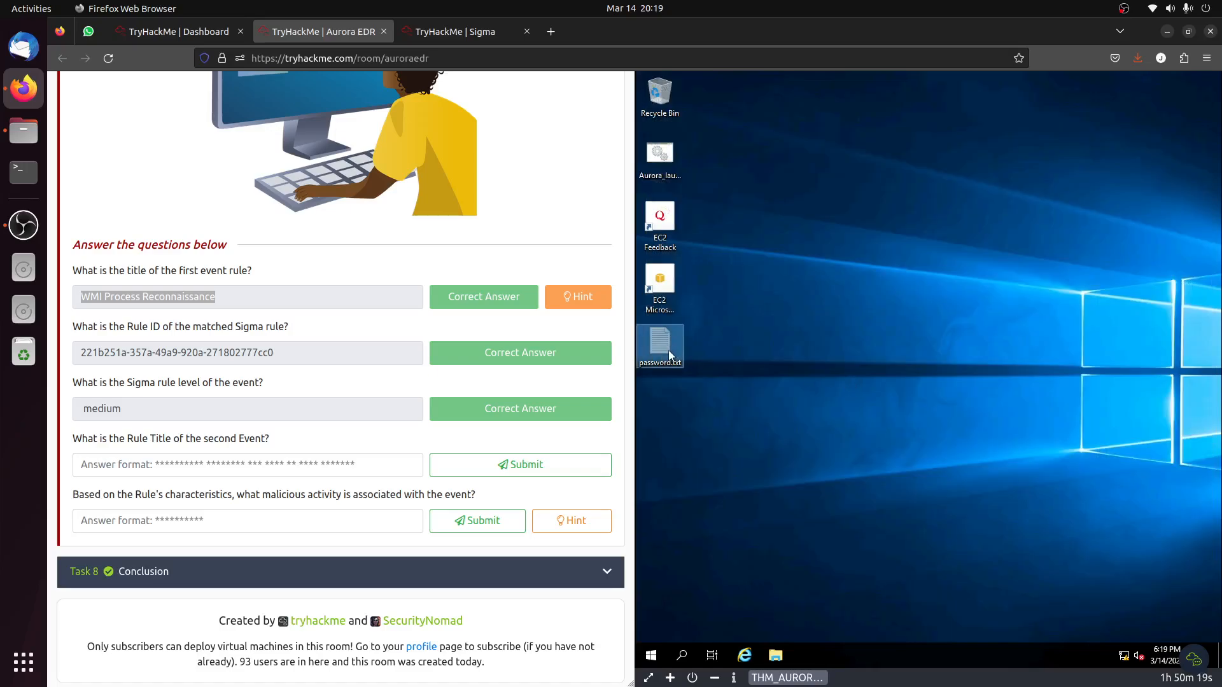
right_click(668, 350)
click(732, 532)
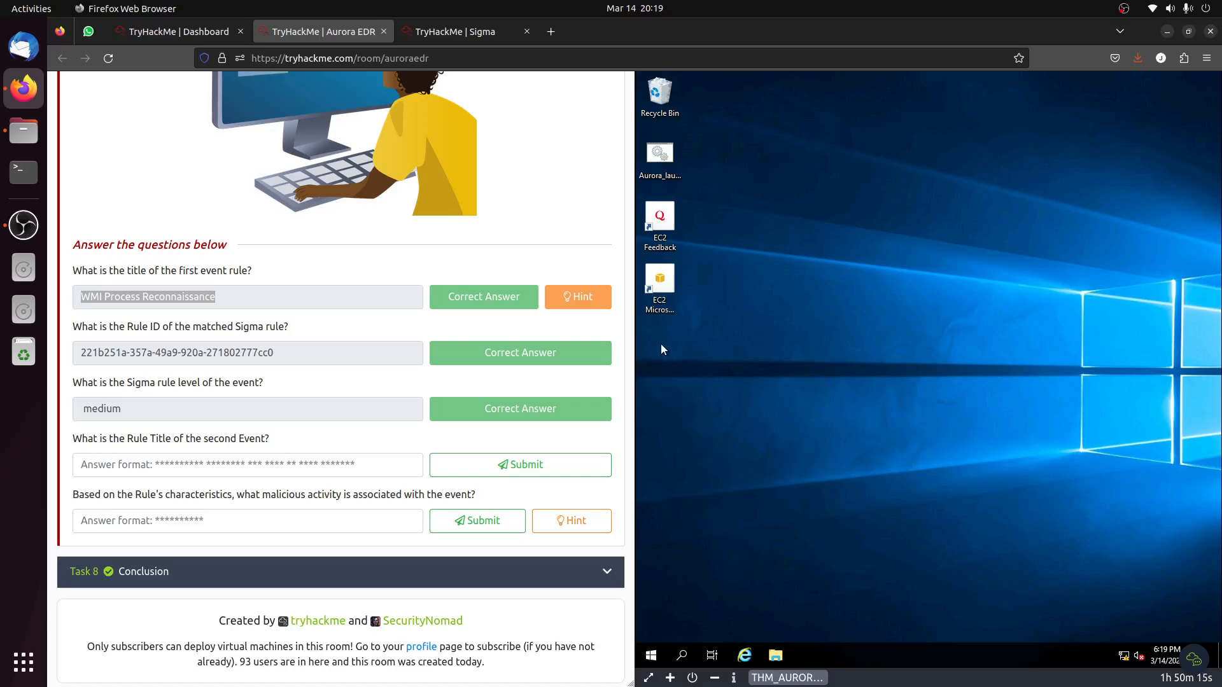
Run Aurora_launch.bat from the virtual machine's desktop as administrator.
right_click(660, 161)
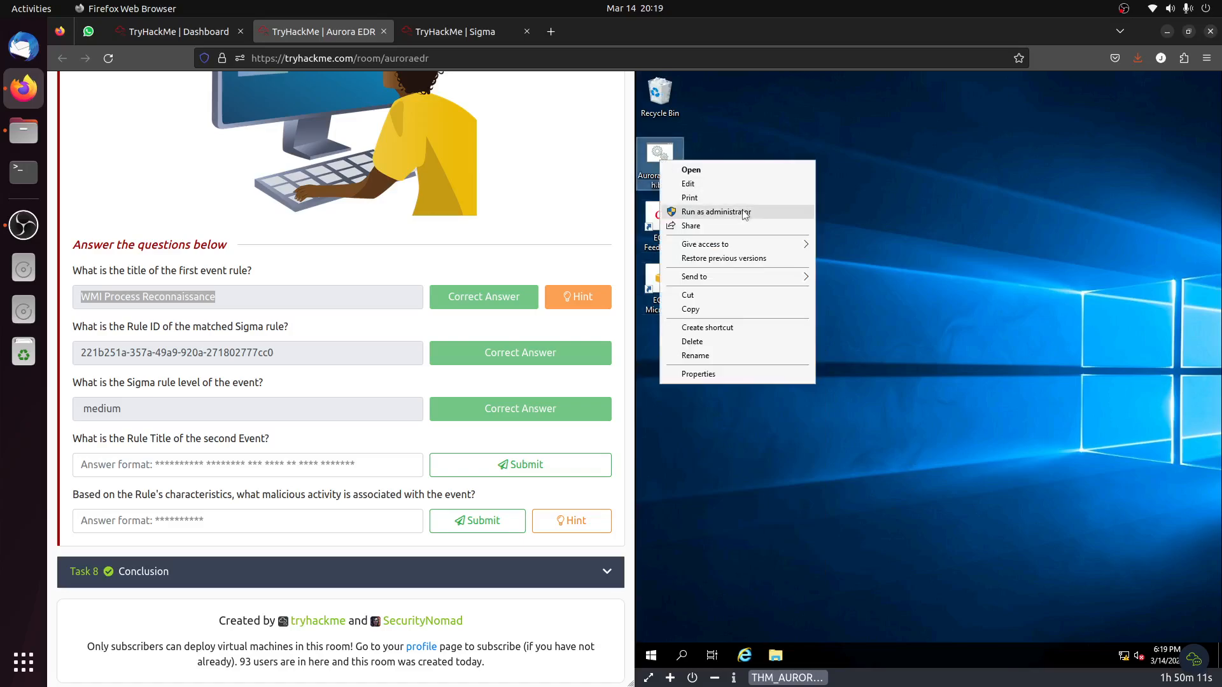
click(743, 212)
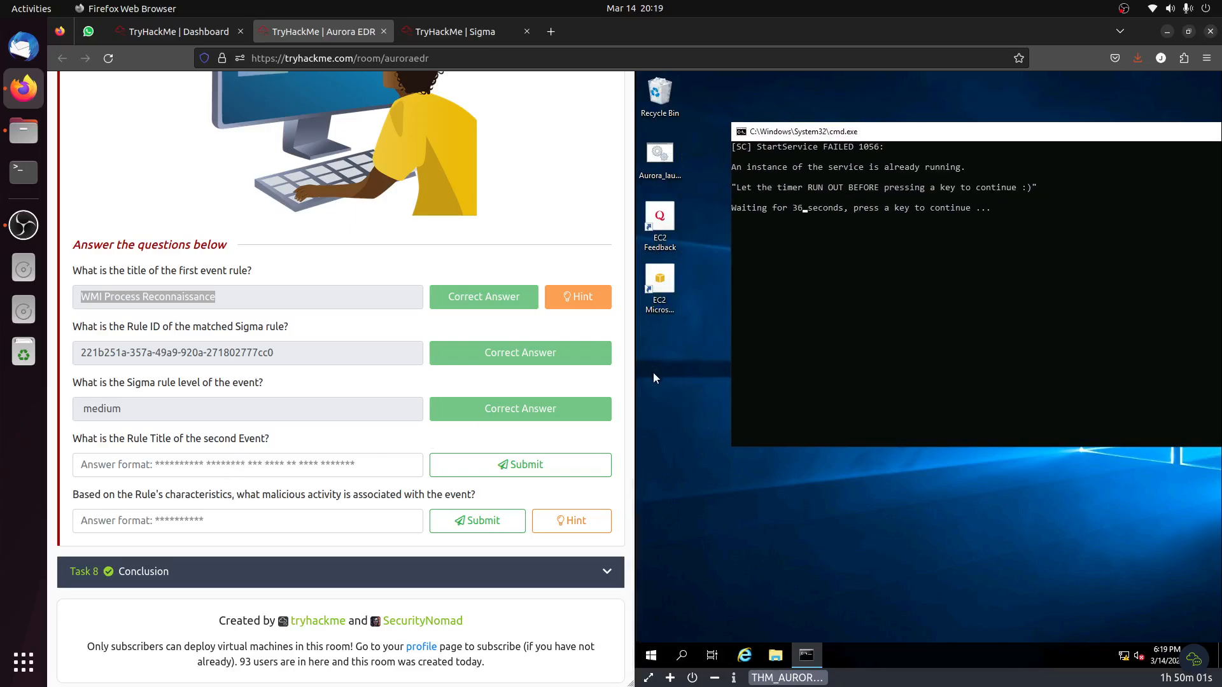
click(238, 516)
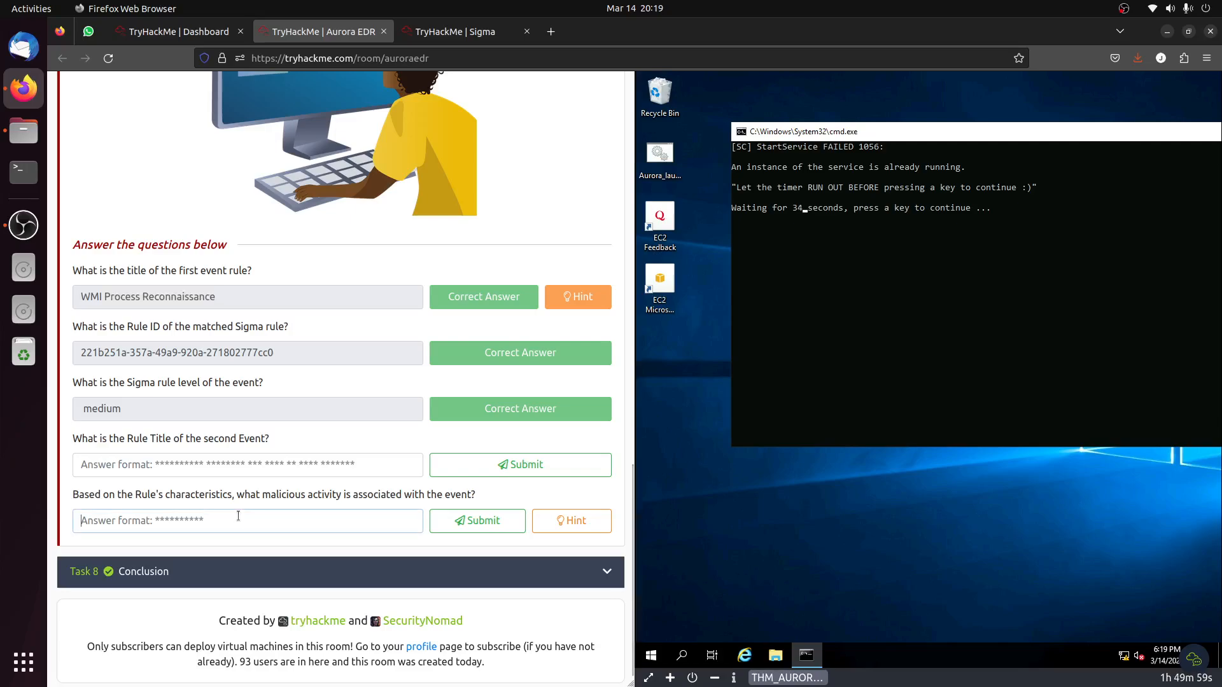
text(RAn)
key(BackSpace)
key(BackSpace)
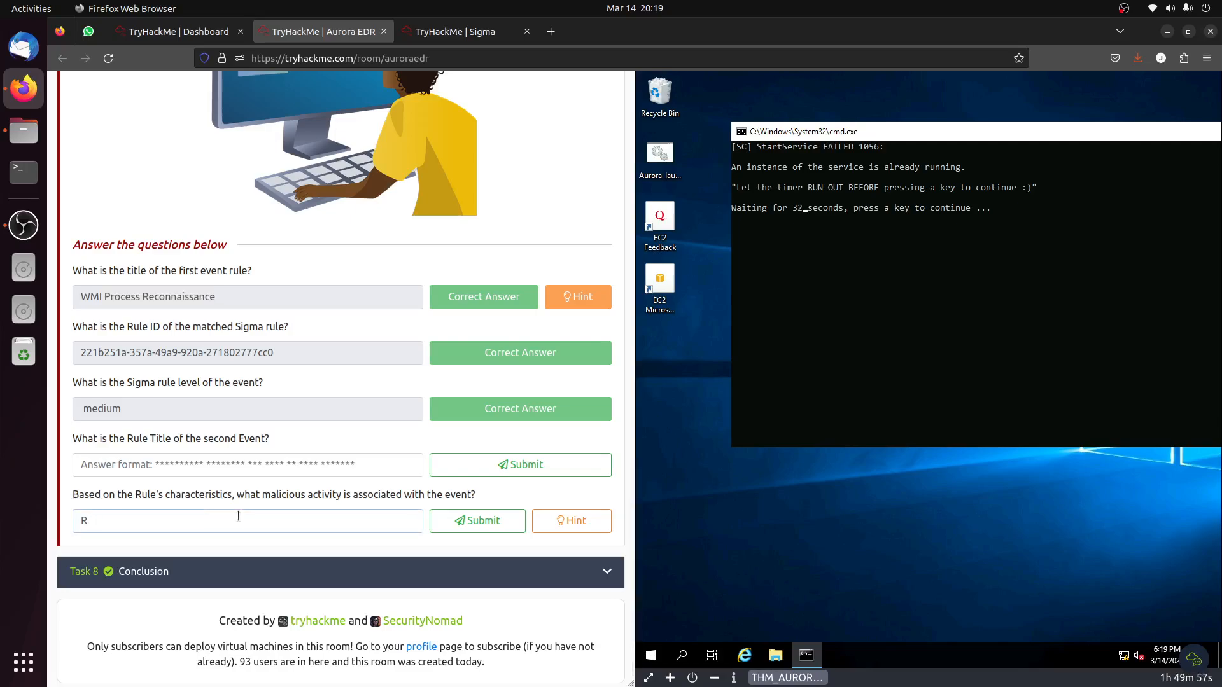
key(BackSpace)
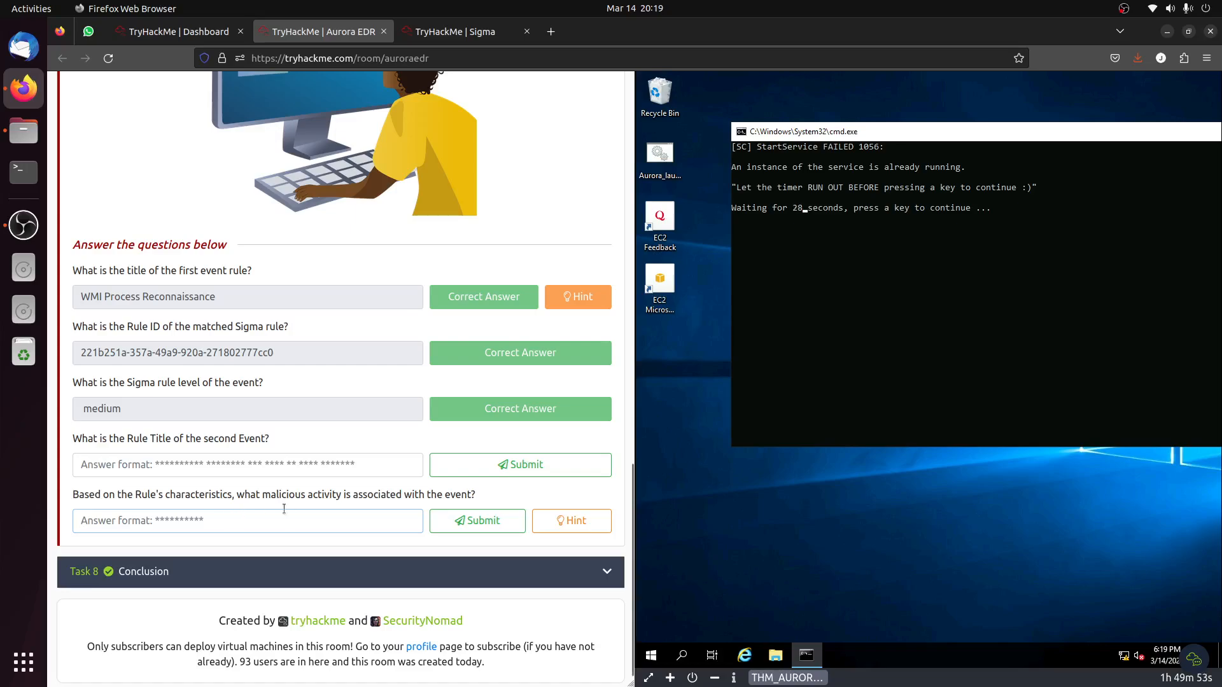
Let the script's first wait timer run out and continue Aurora_launch.bat through its remaining pauses until it finishes.
click(665, 363)
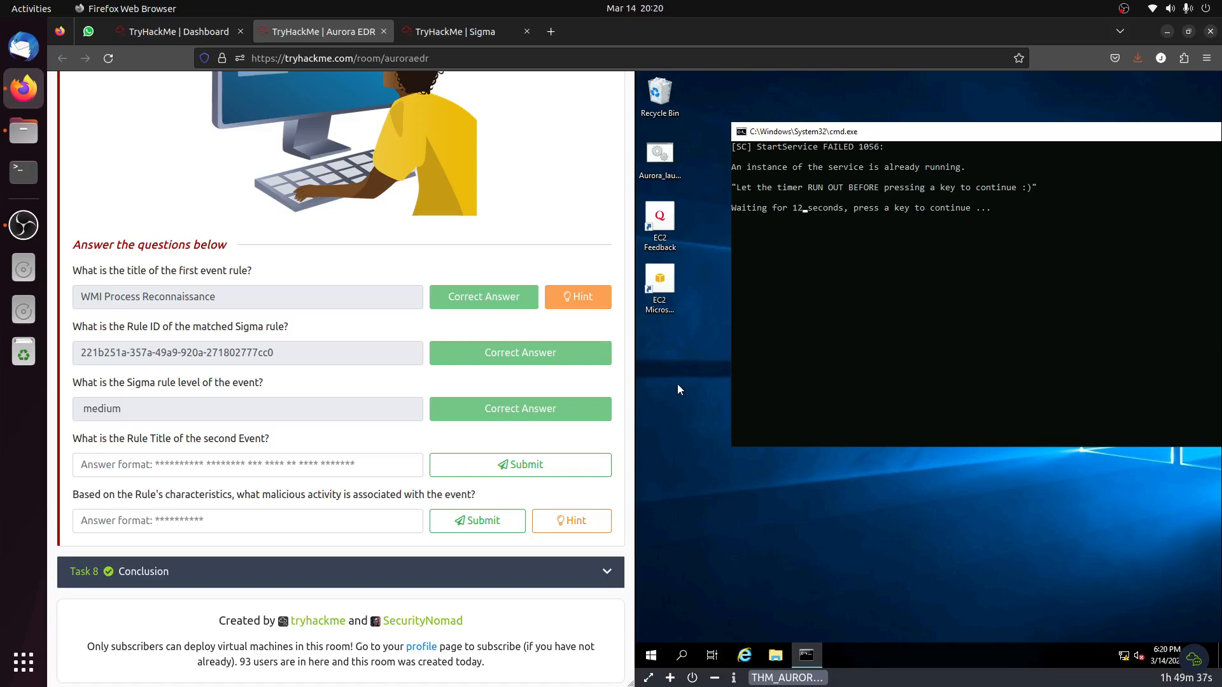
click(182, 525)
click(901, 279)
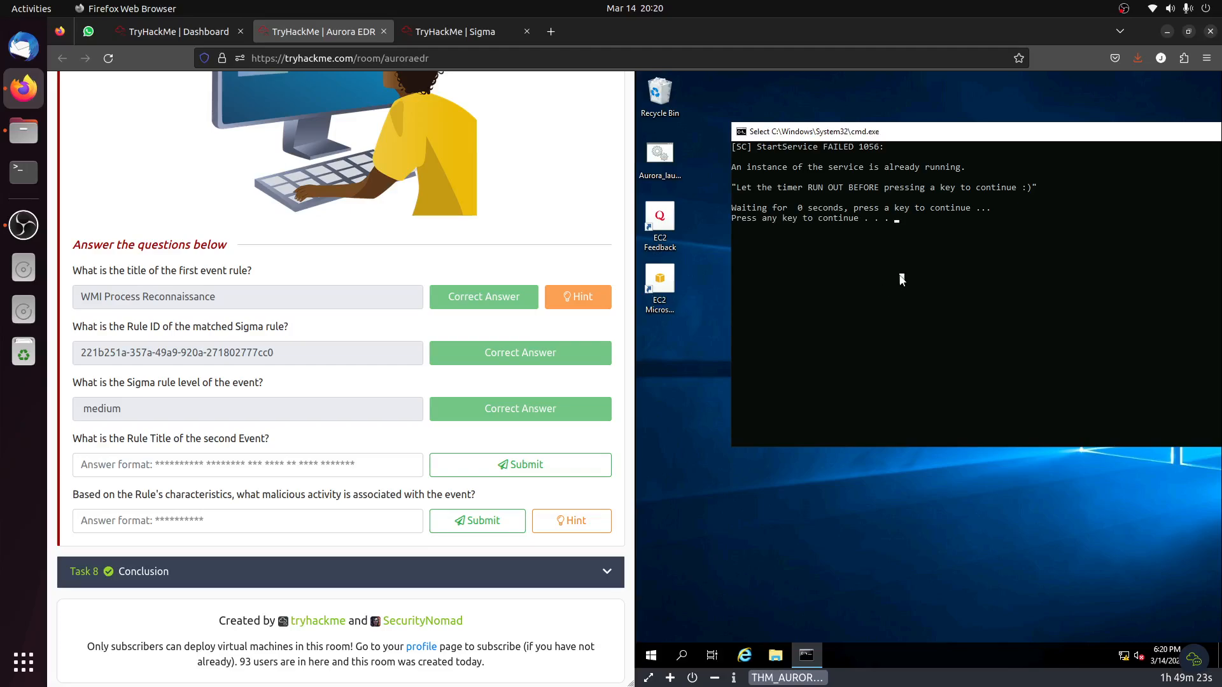
key(space)
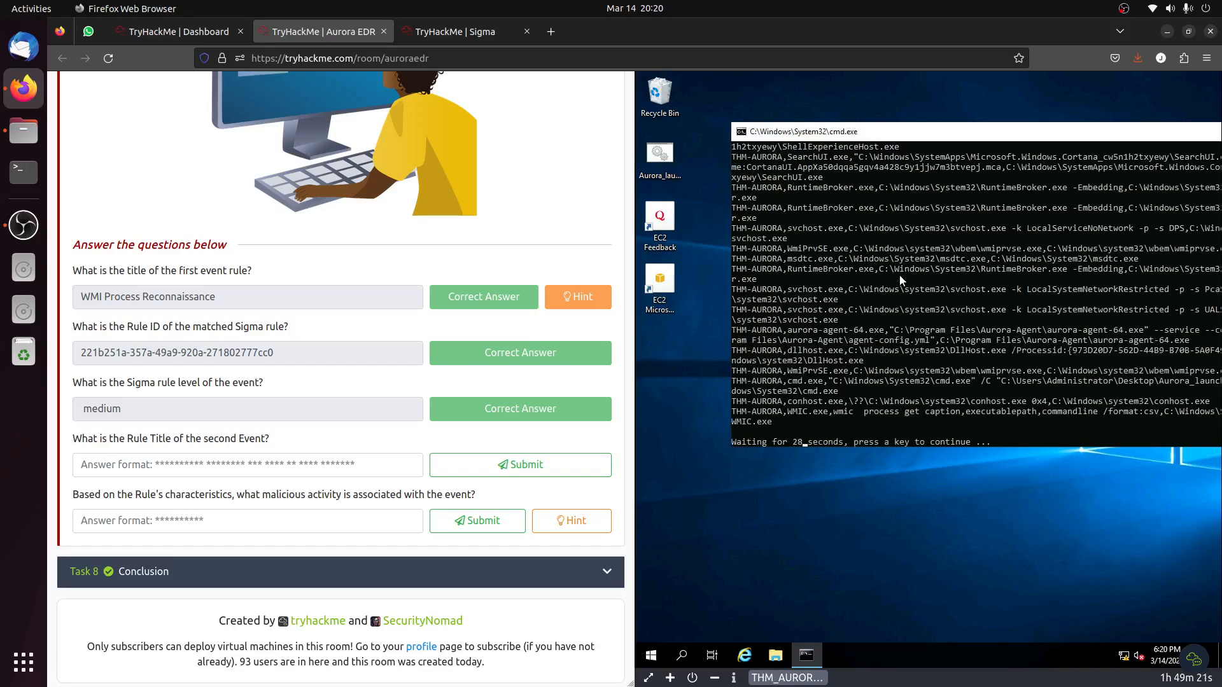
key(space)
key(space)
key(space)
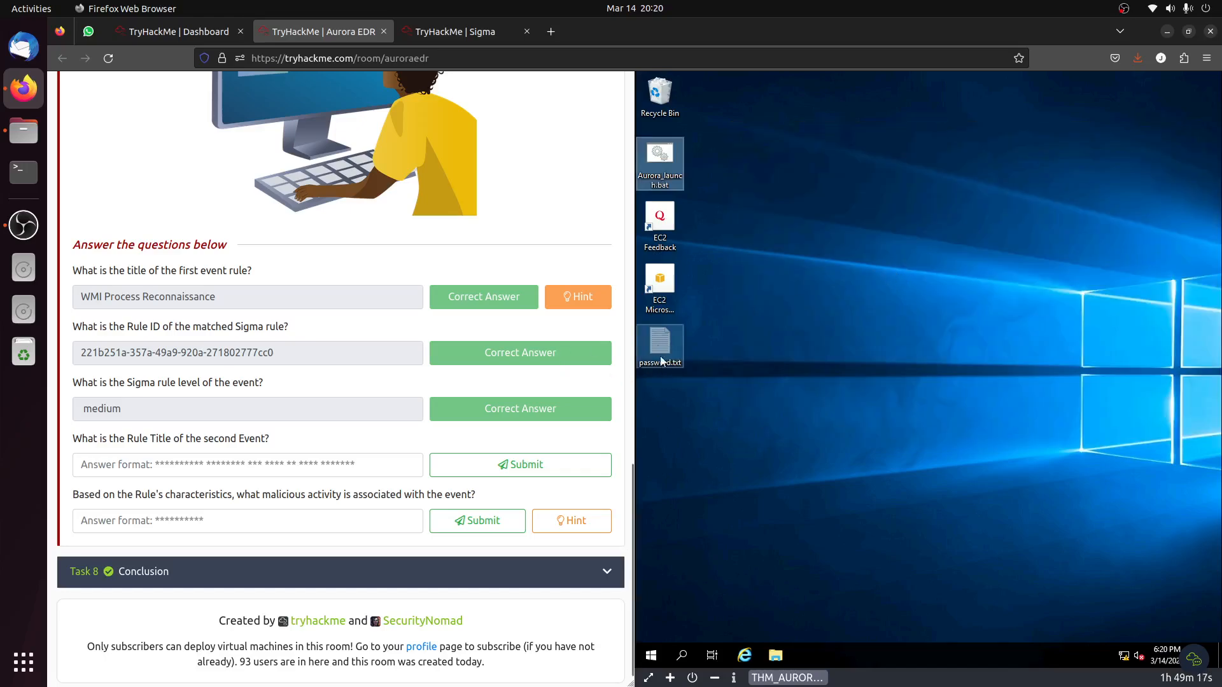
Reopen Event Viewer on the virtual machine by searching for "event".
click(730, 491)
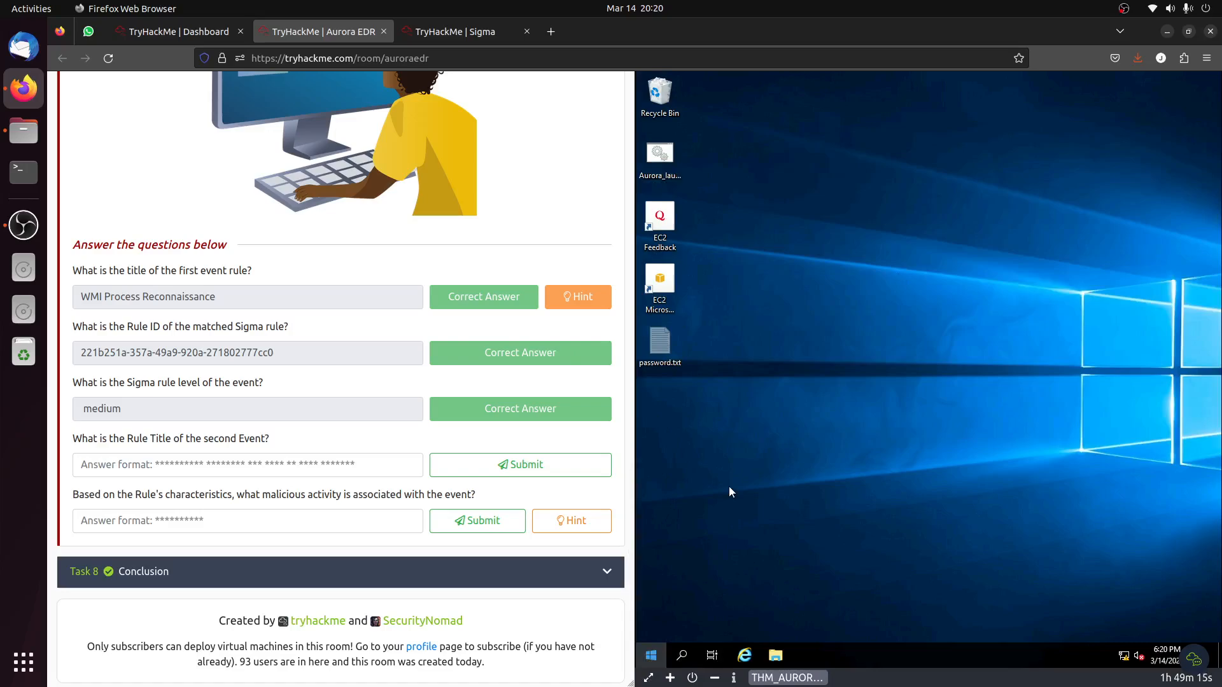
key(super)
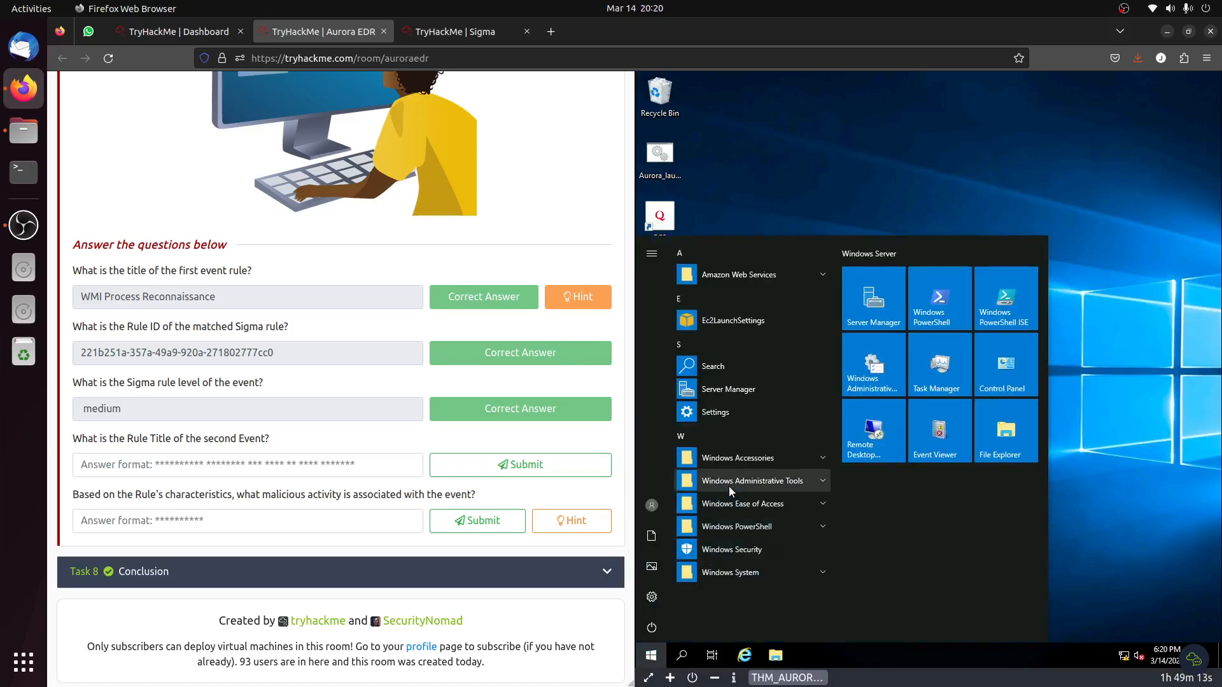
text(event)
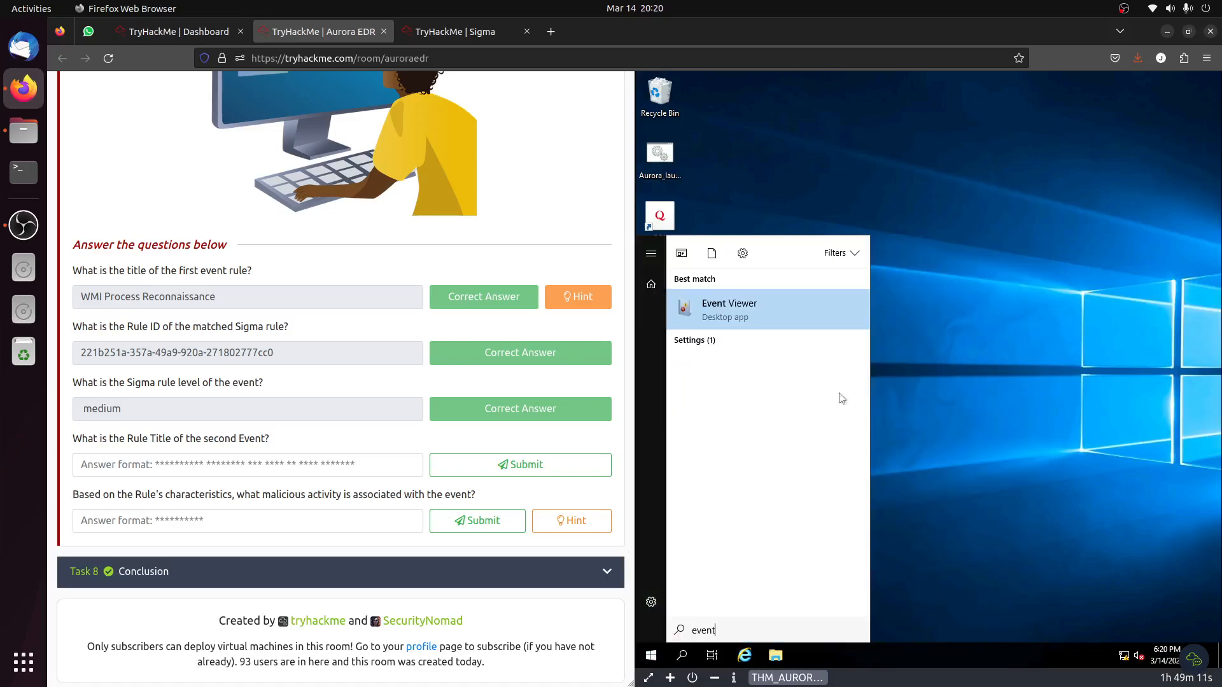
click(742, 303)
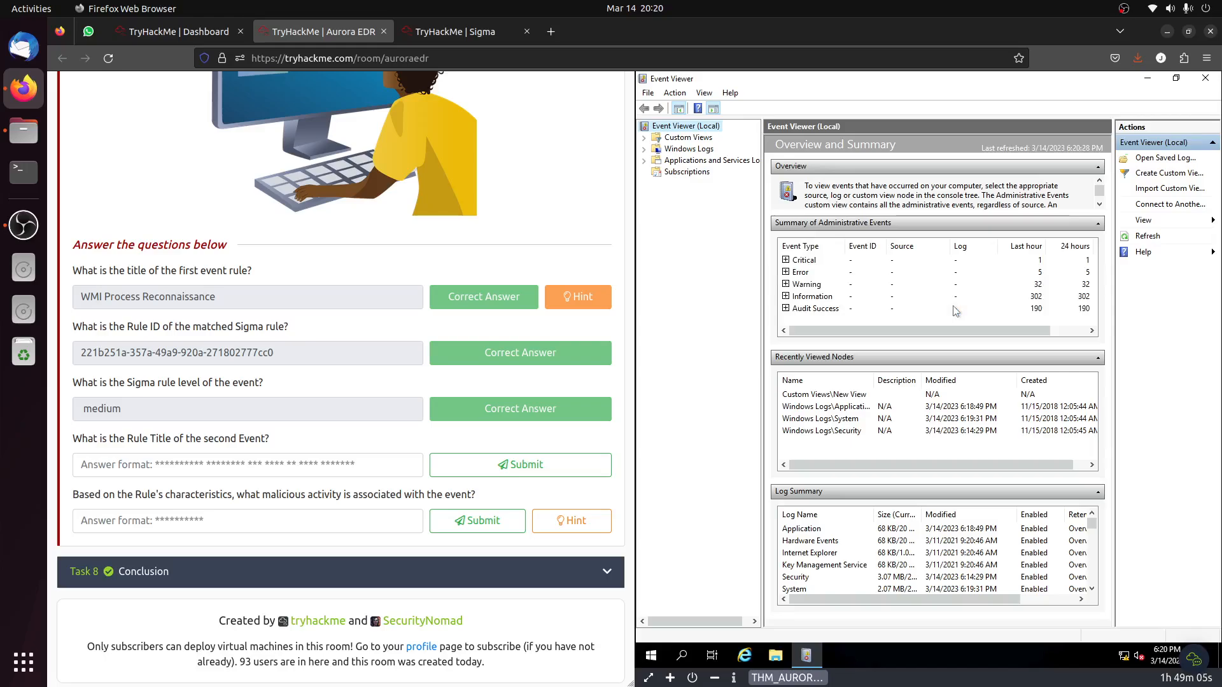
Open the New View custom view and check the rule title in the details of the earliest Event ID 1 entry.
click(1162, 180)
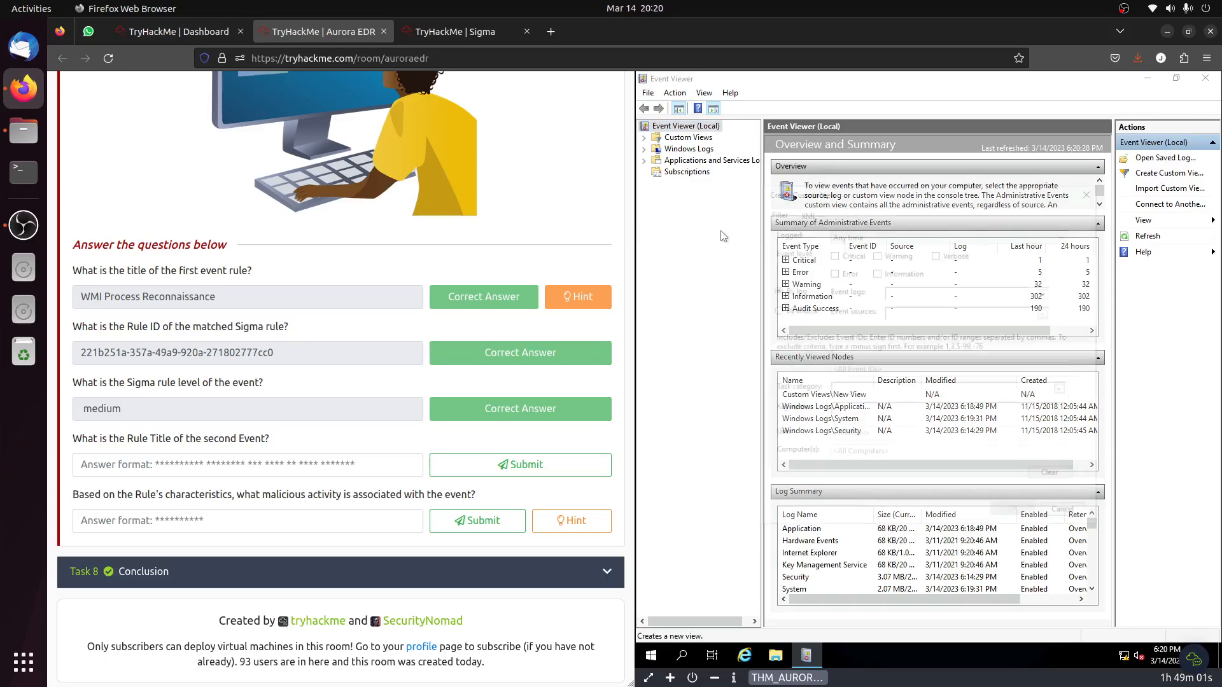
click(644, 138)
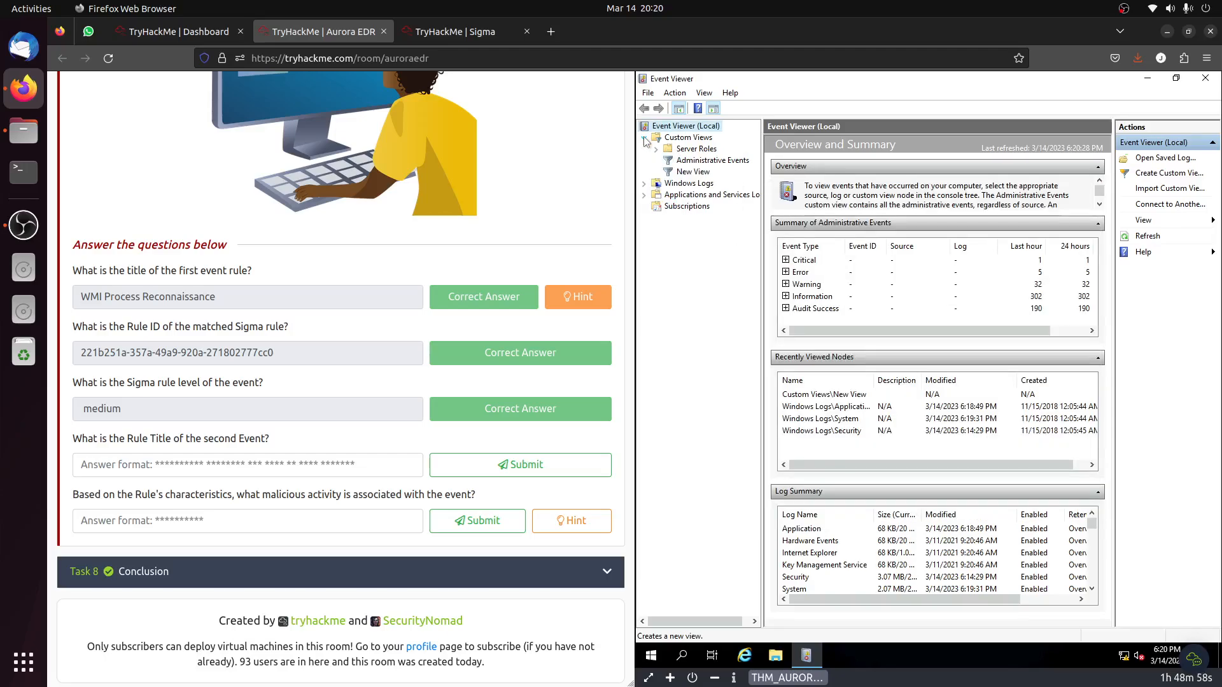
click(695, 172)
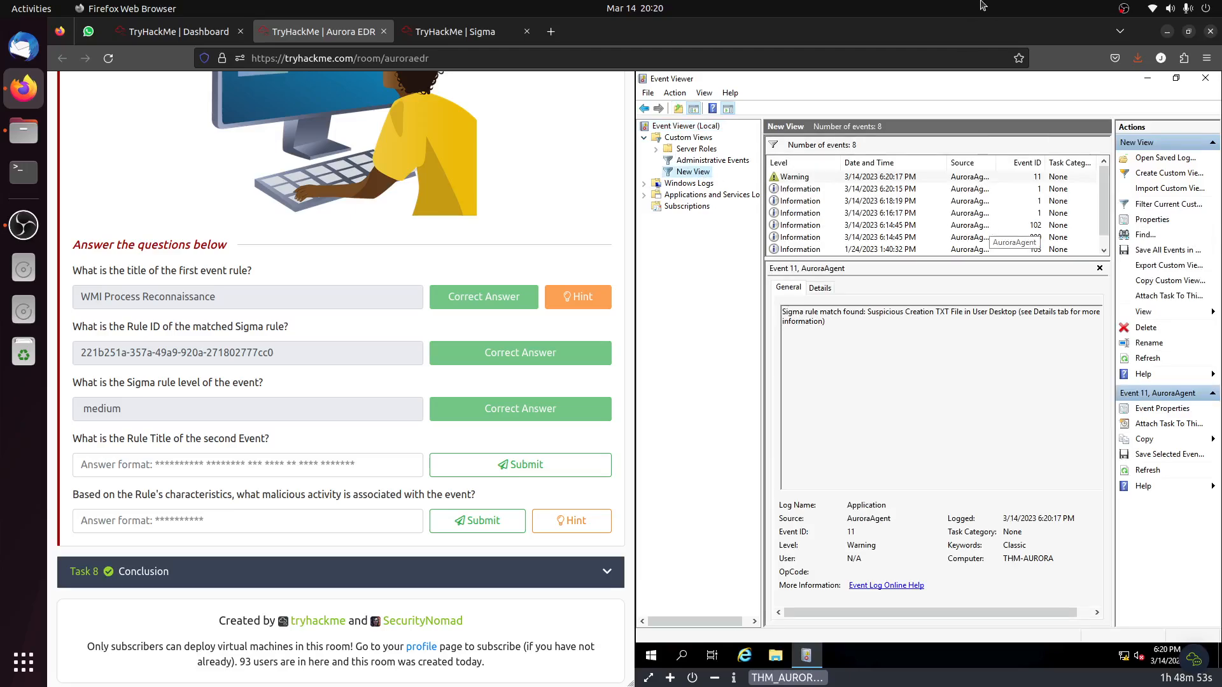
click(972, 215)
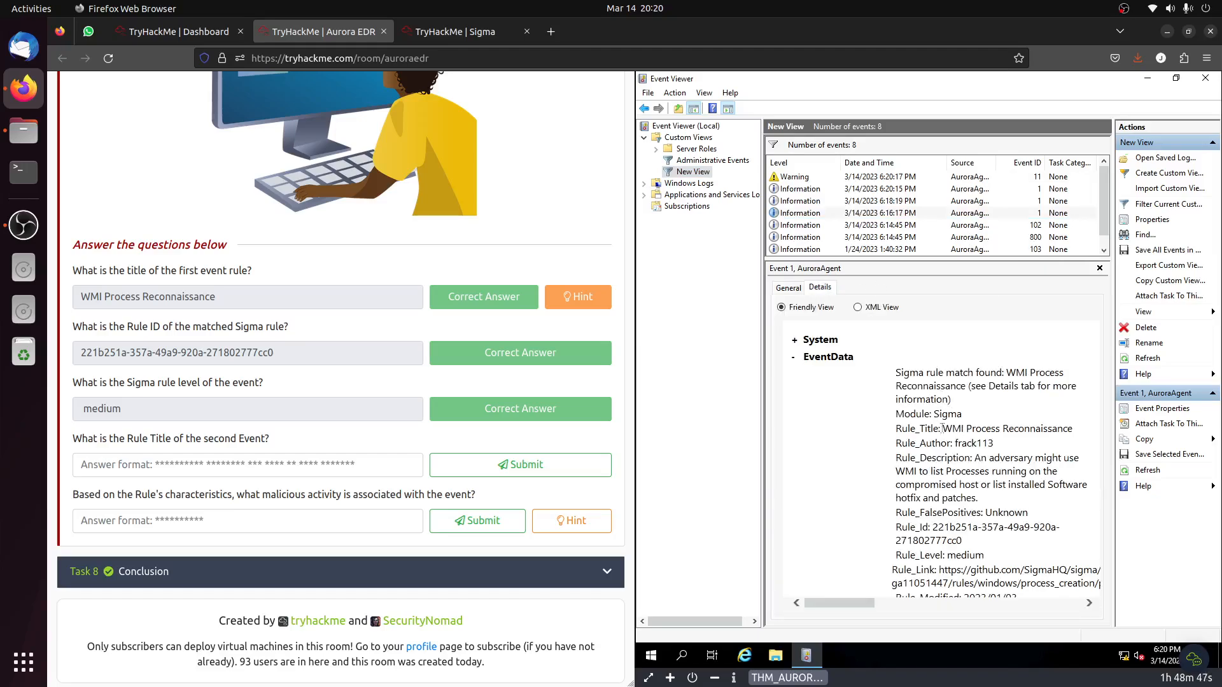
triple_click(1035, 433)
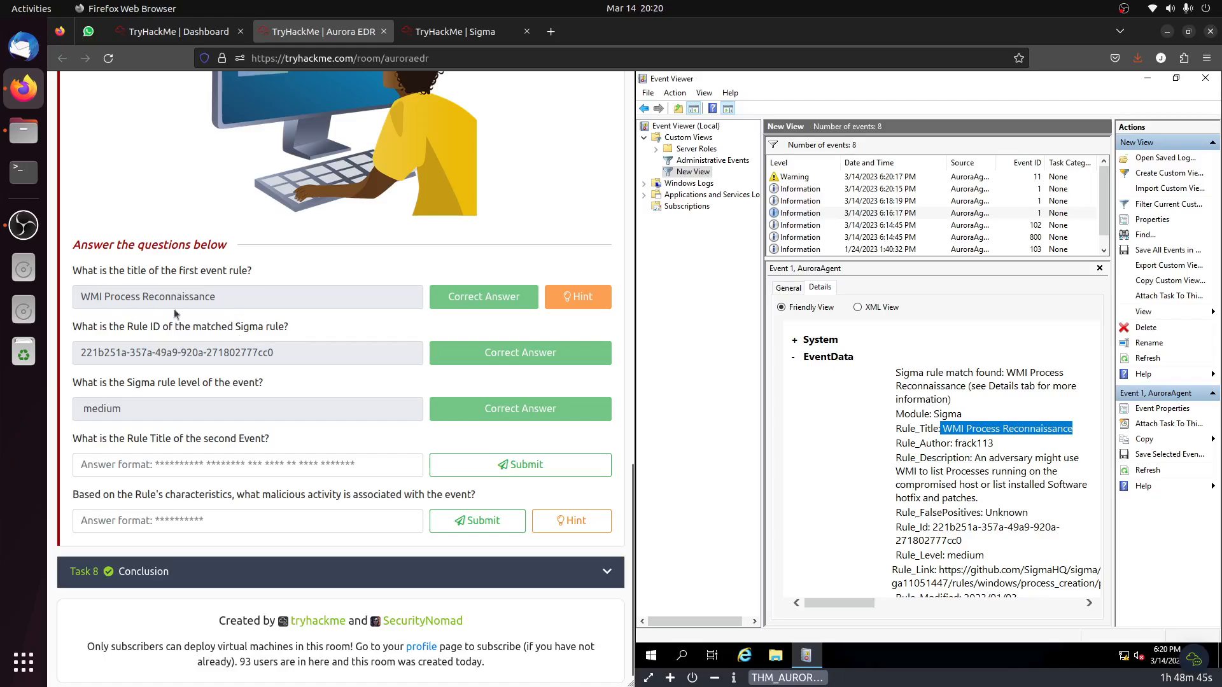
Copy the rule title "Suspicious Creation TXT File in User Desktop" from the Event ID 11 warning and submit it as the second event's Rule Title.
click(888, 178)
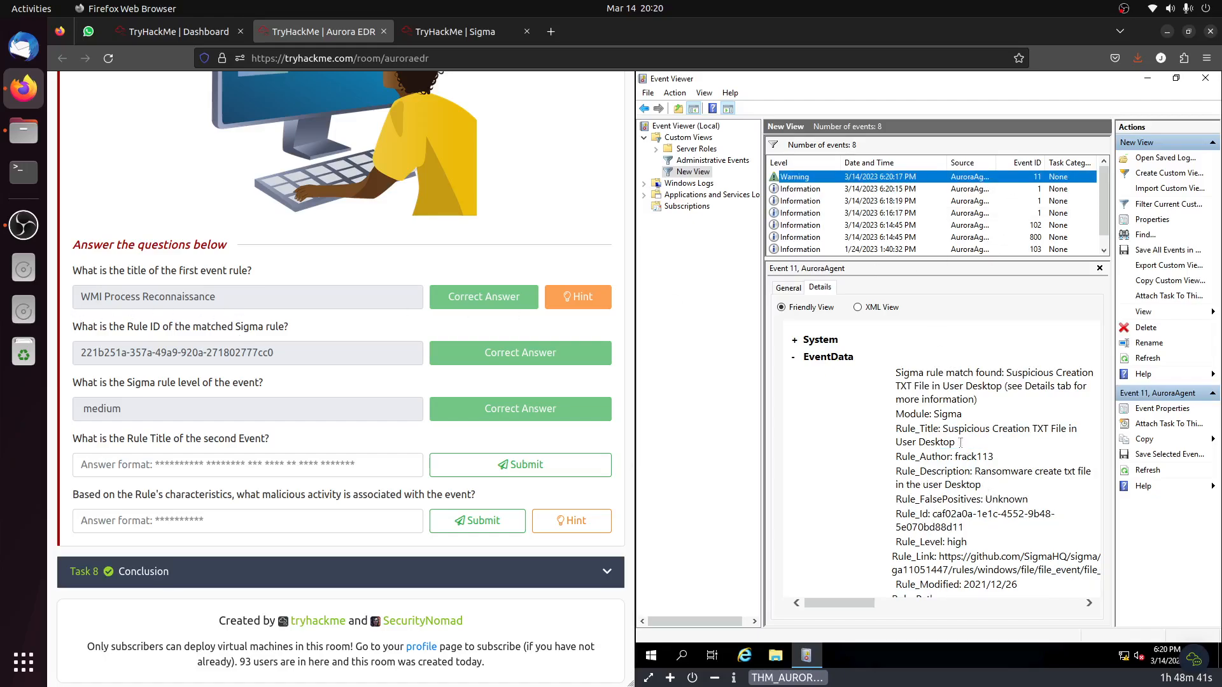
drag(942, 428, 954, 440)
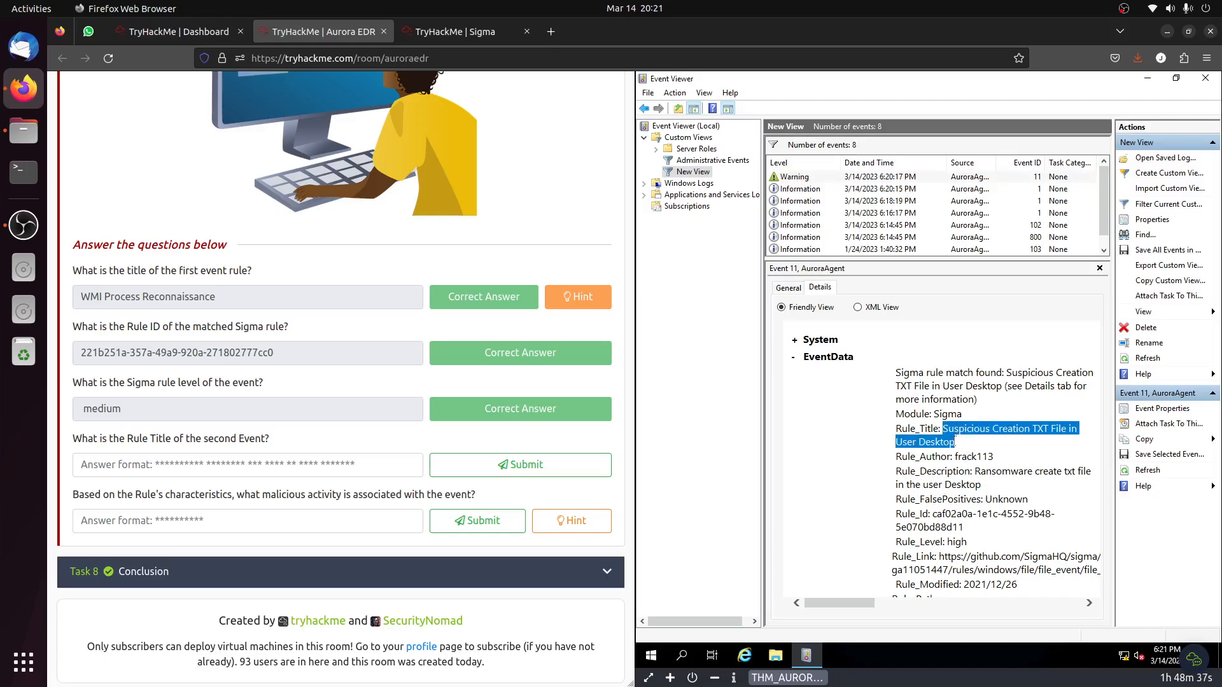
key(ctrl+c)
click(218, 464)
key(ctrl+v)
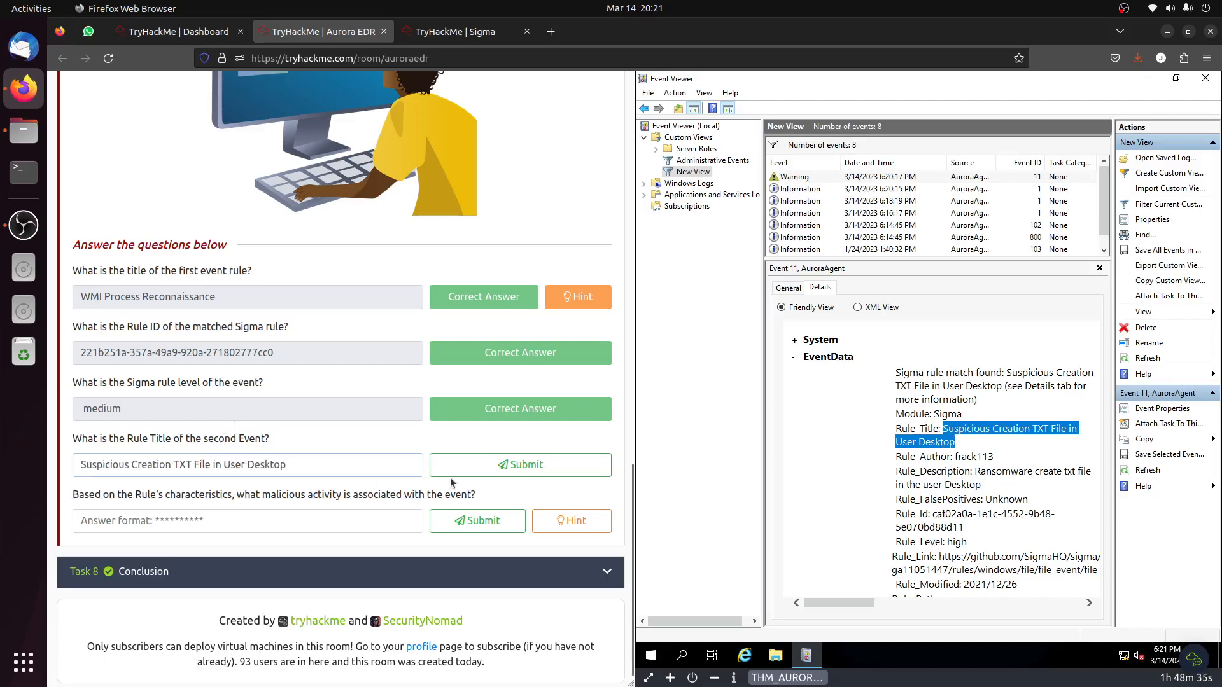
click(500, 469)
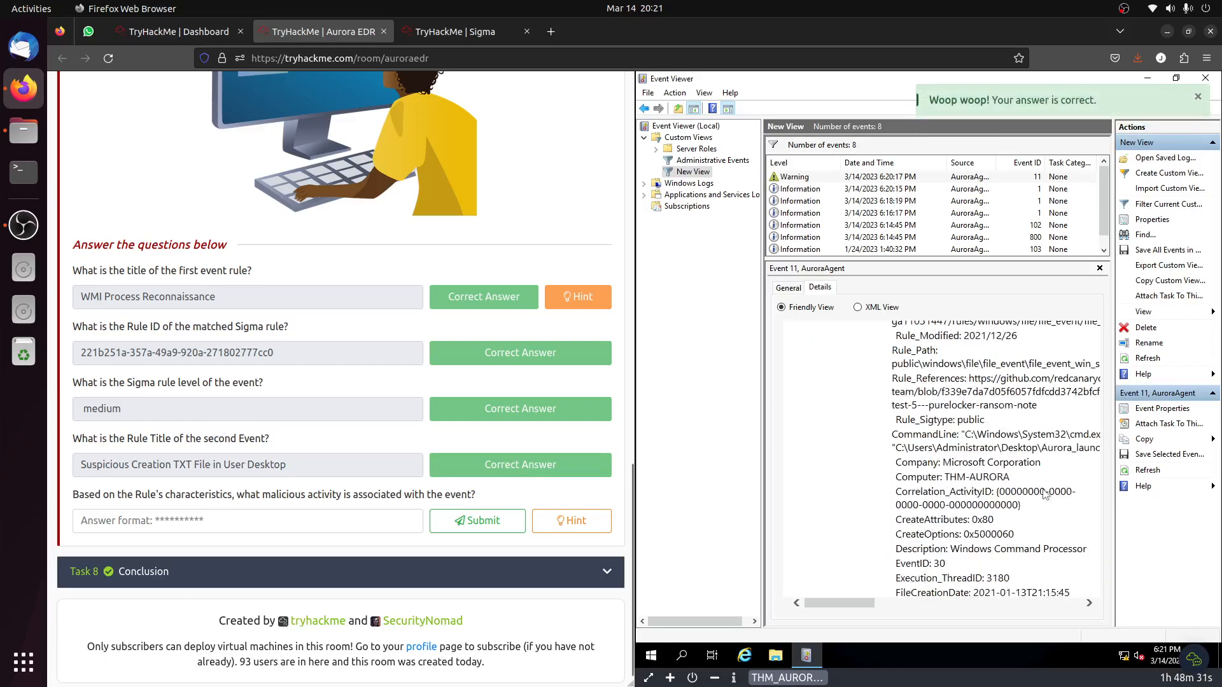
Copy "Ransomware" from Event 11's rule description, submit it as the associated malicious activity, and dismiss the room completion dialog.
scroll(1047, 499, down, 10)
scroll(1041, 489, down, 4)
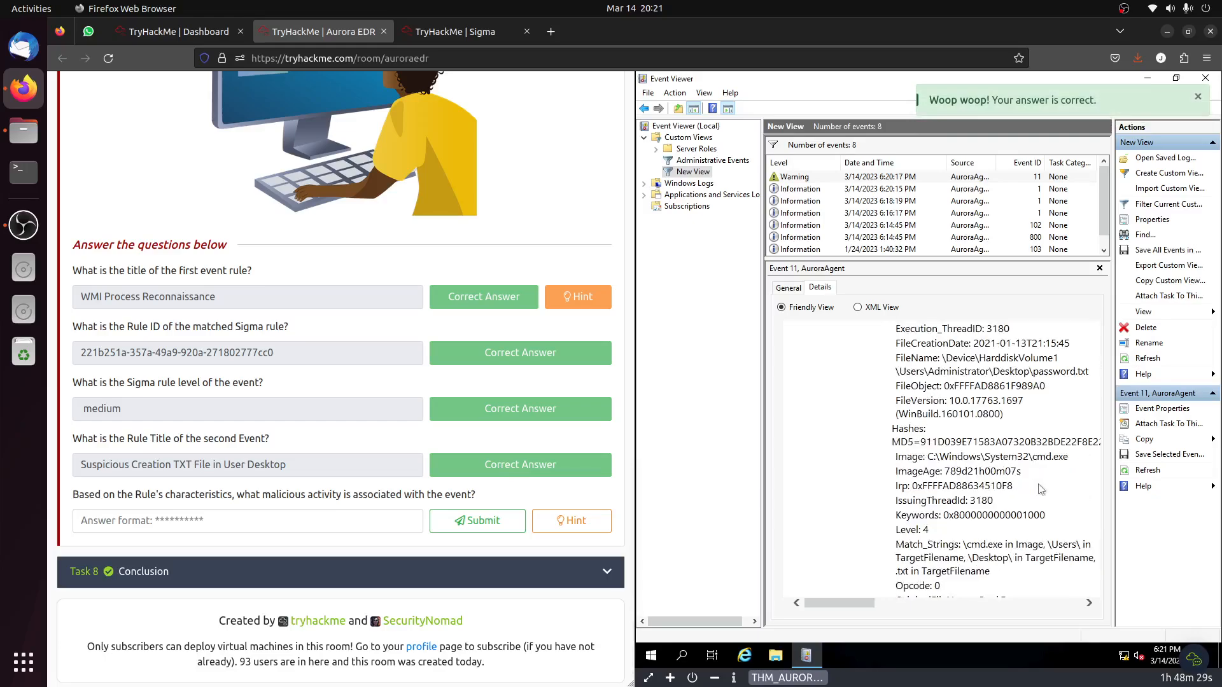
scroll(1041, 489, down, 6)
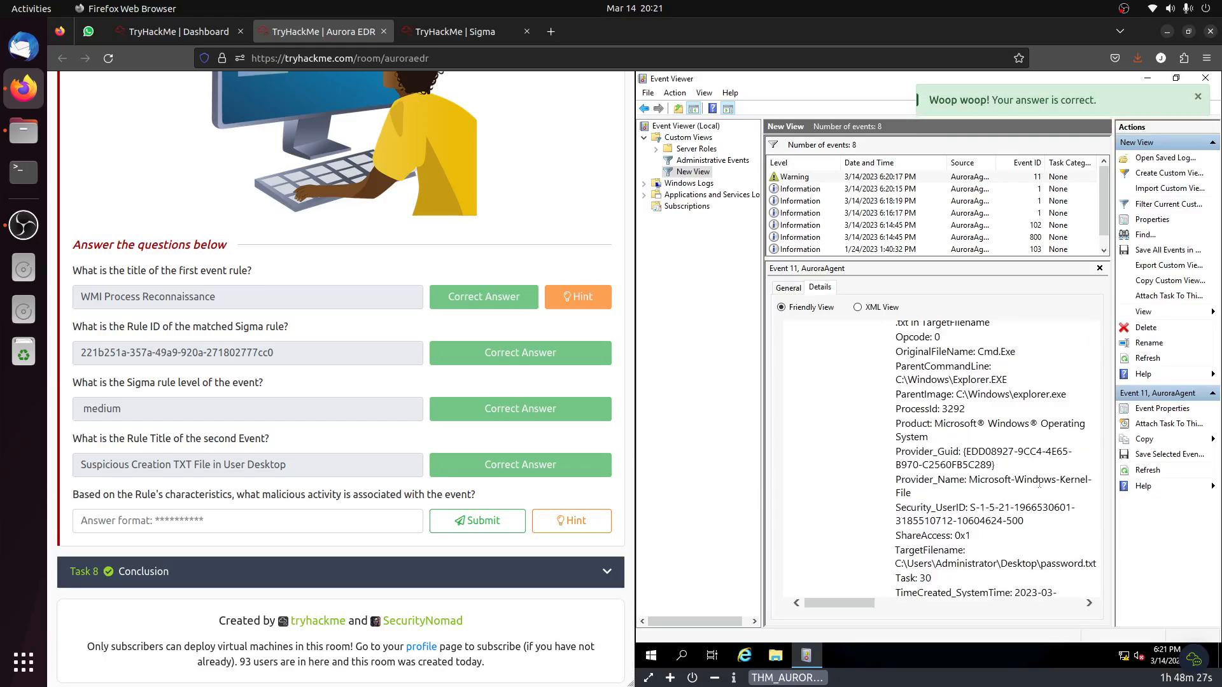
scroll(1039, 483, up, 6)
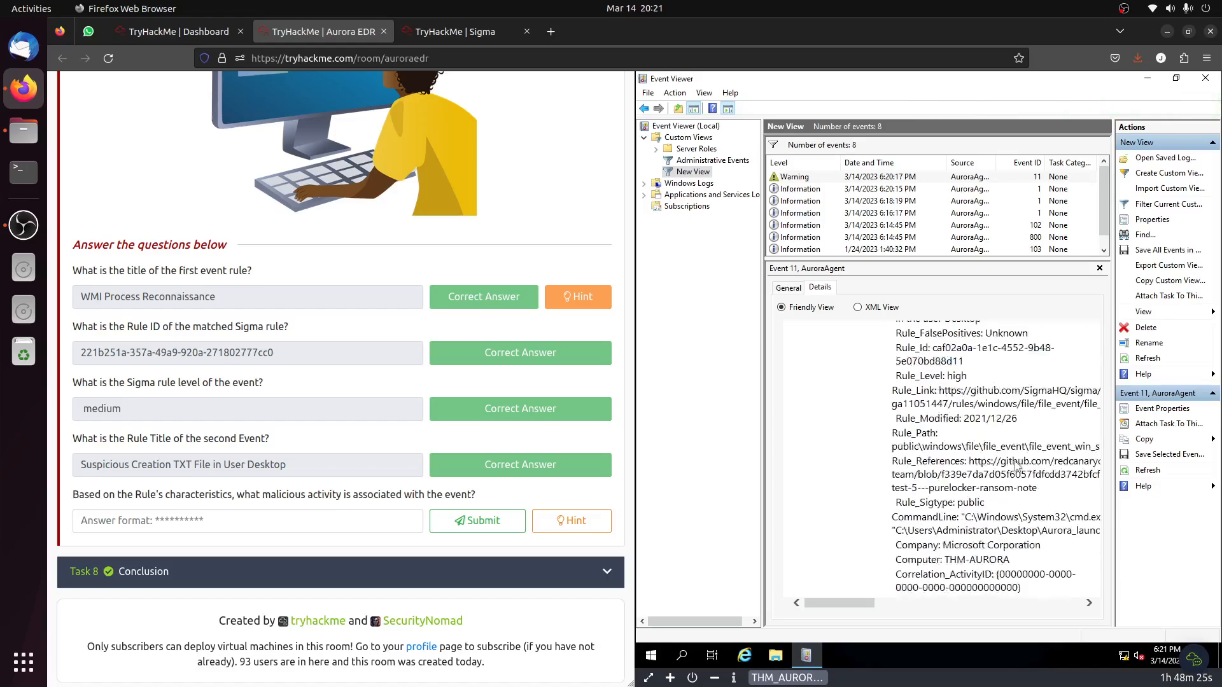
scroll(1018, 466, up, 3)
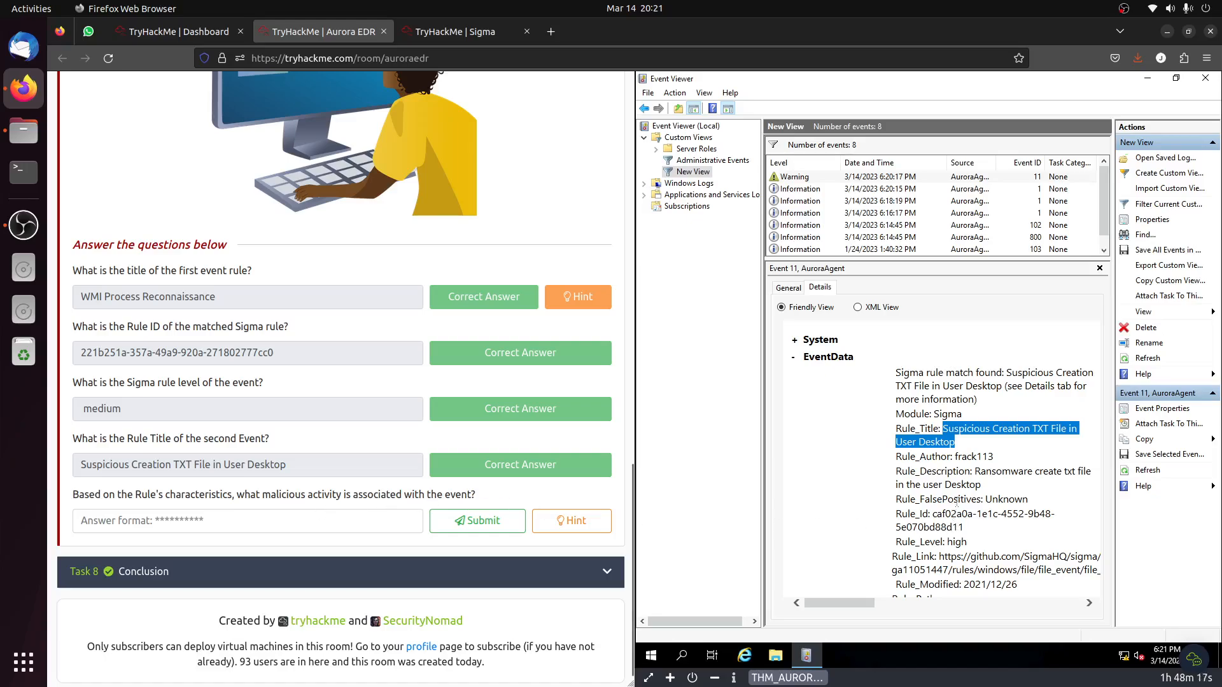
click(1007, 472)
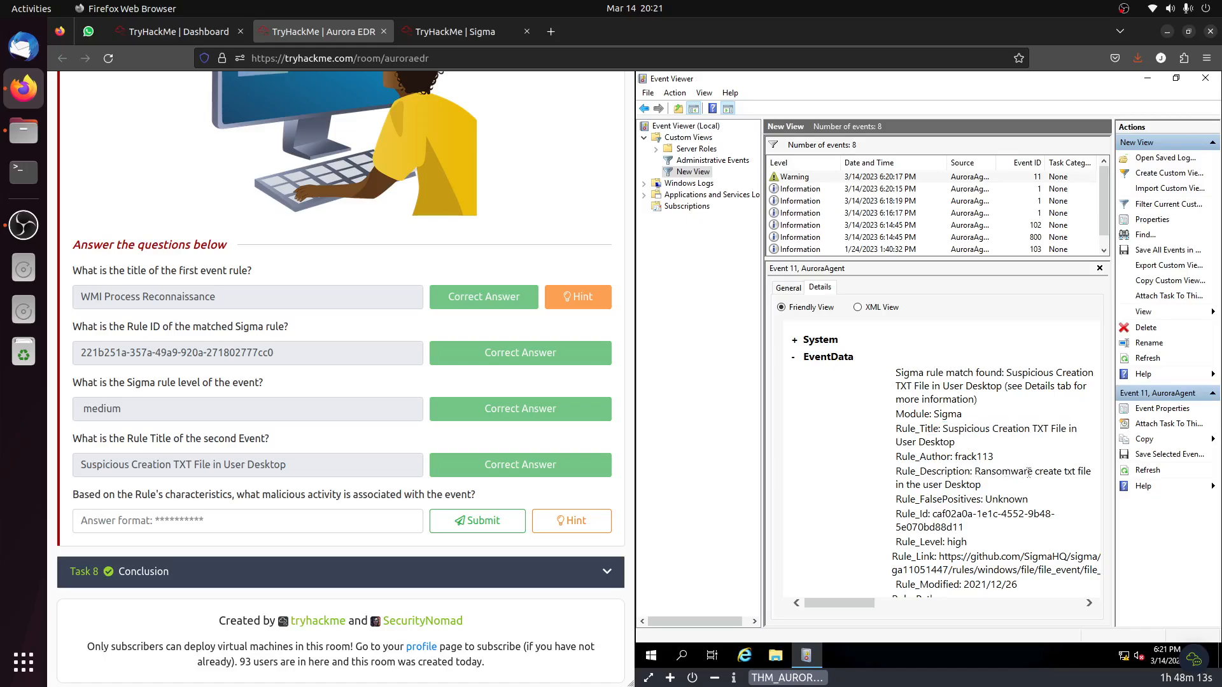
double_click(1018, 471)
key(ctrl+c)
click(87, 523)
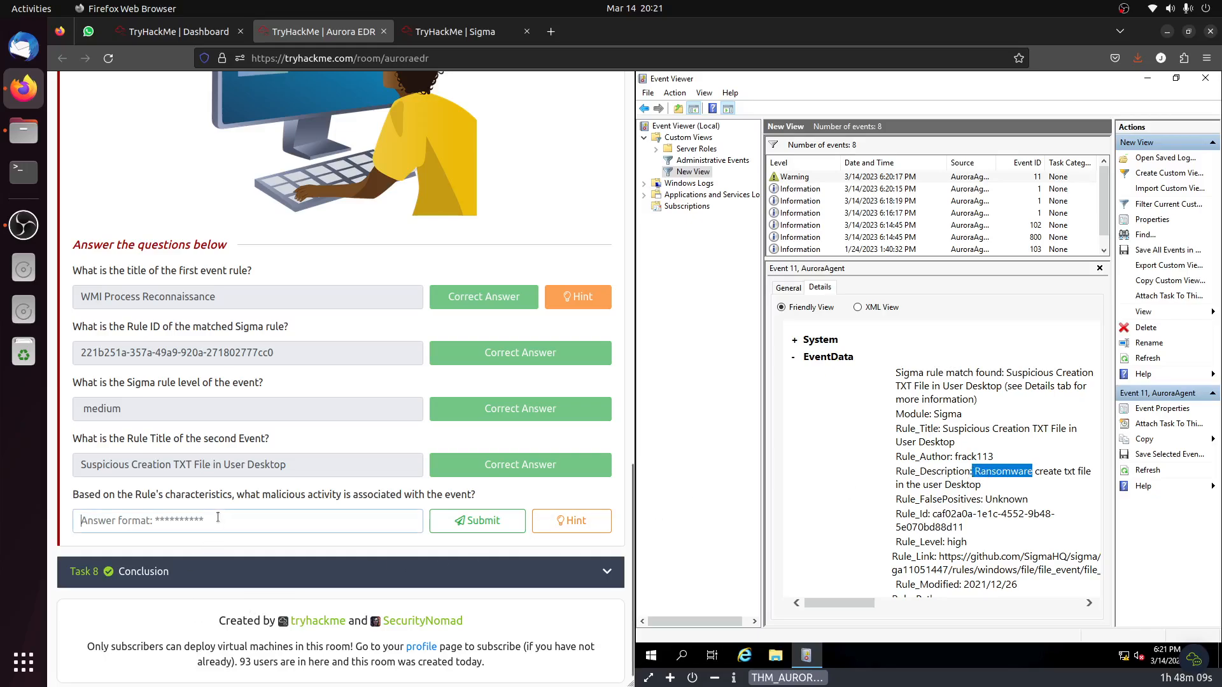
key(ctrl+v)
click(476, 522)
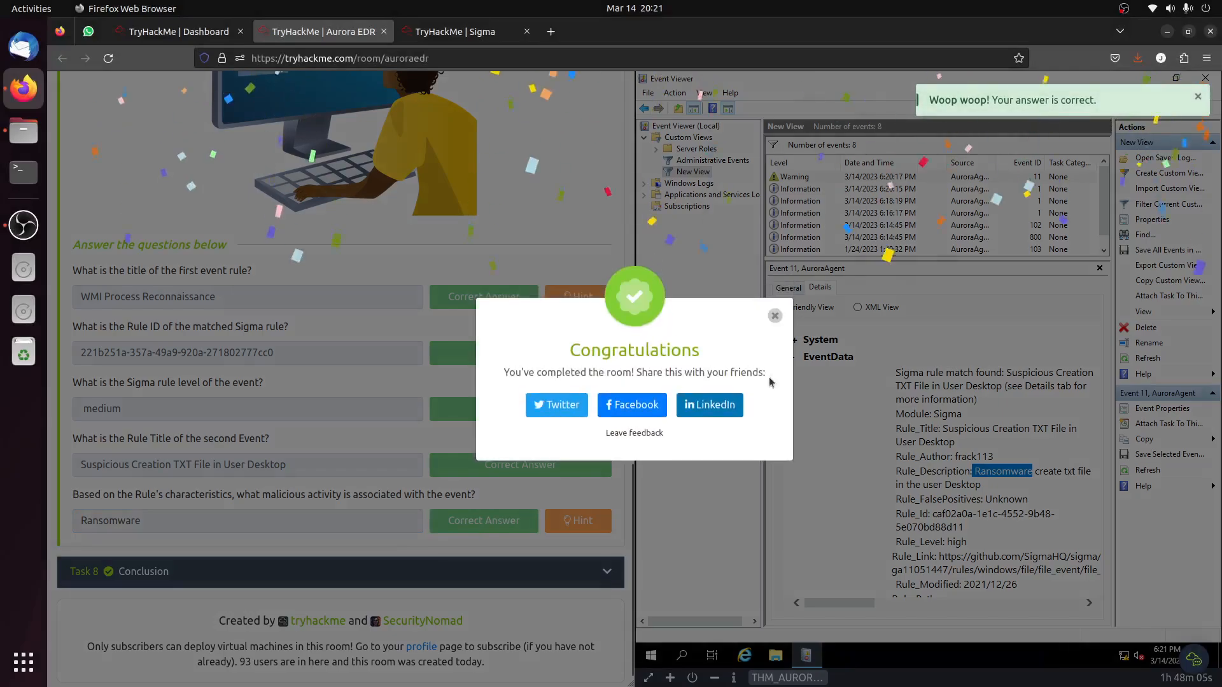
click(775, 317)
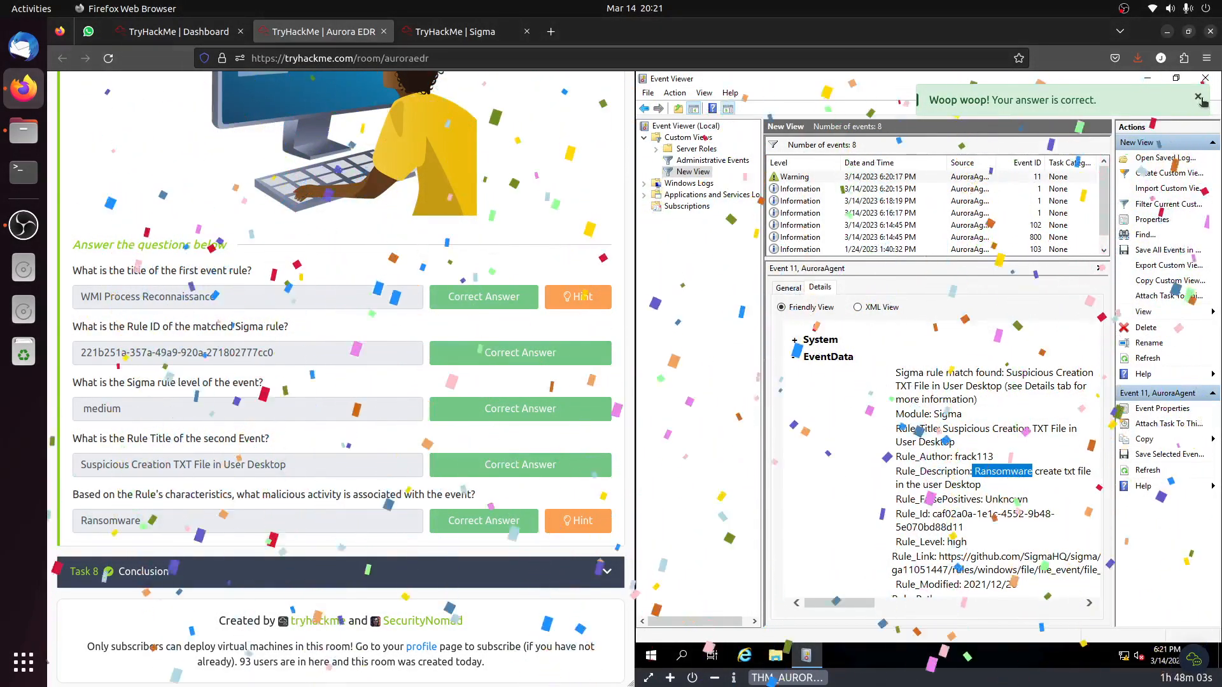
Minimize Event Viewer and open password.txt from the virtual machine's desktop.
click(1149, 80)
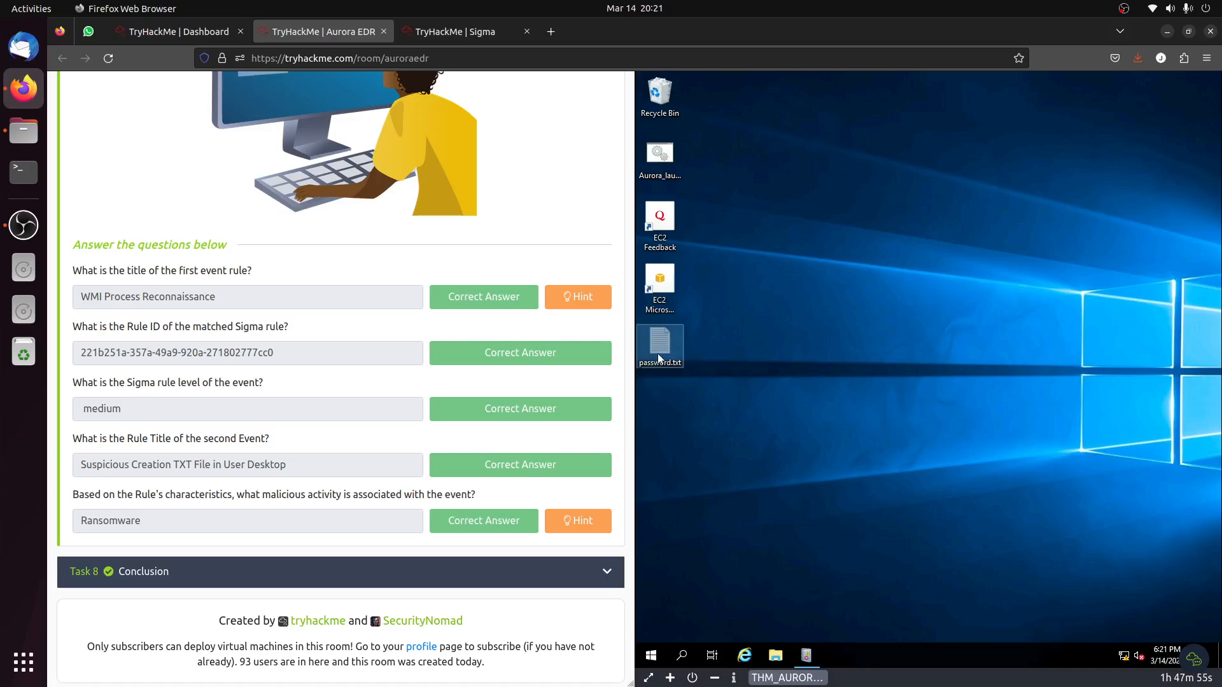
double_click(658, 355)
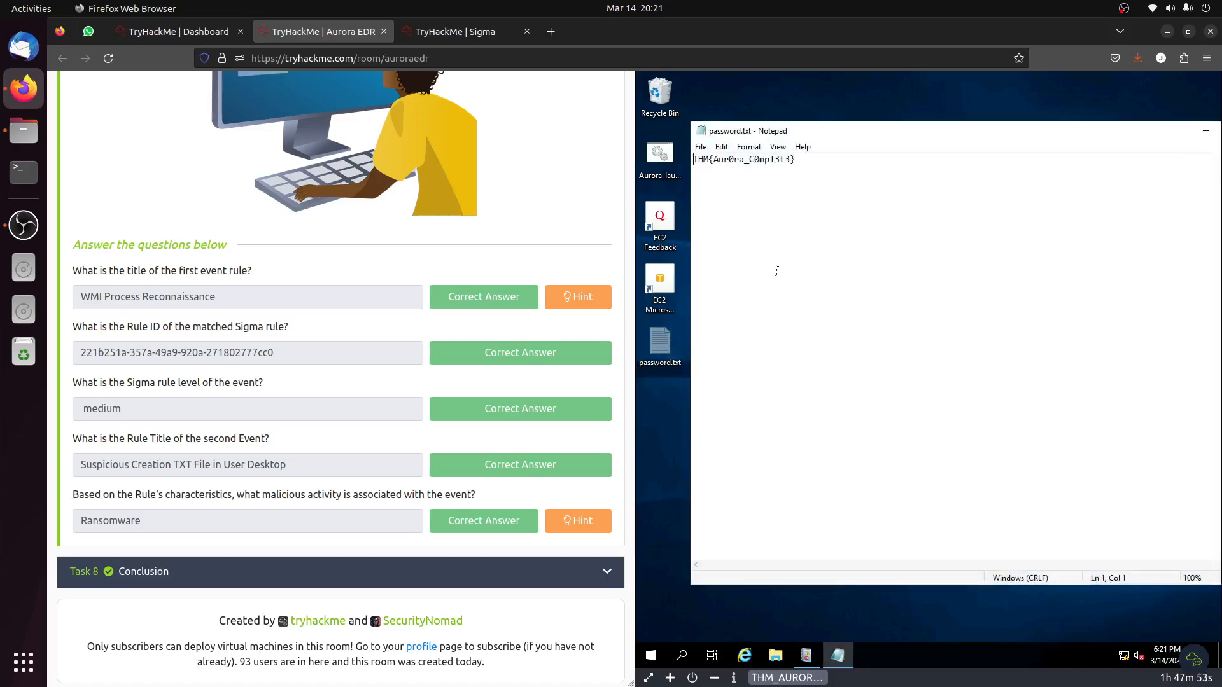